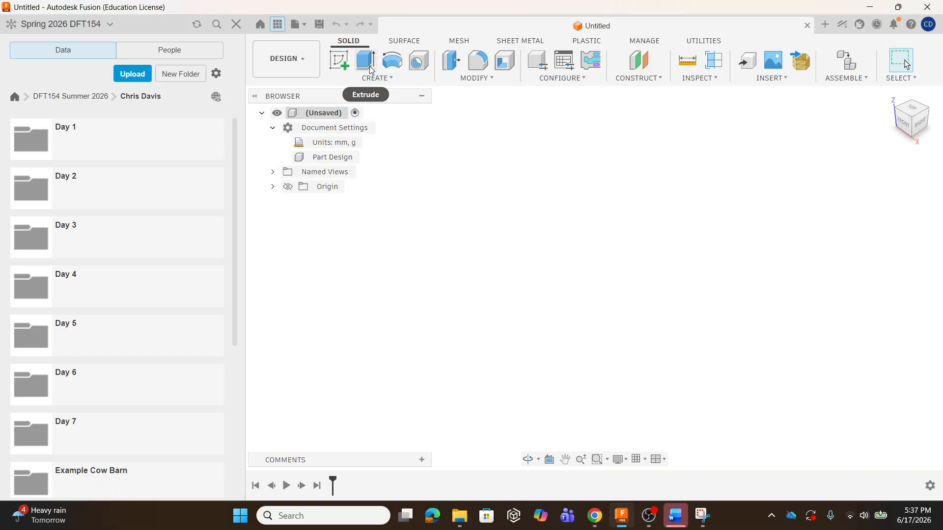
click(339, 60)
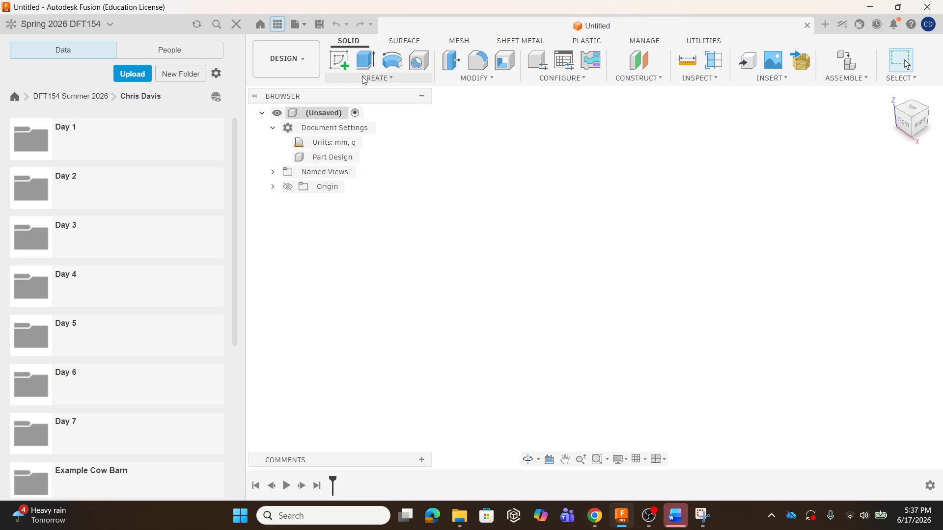
click(665, 271)
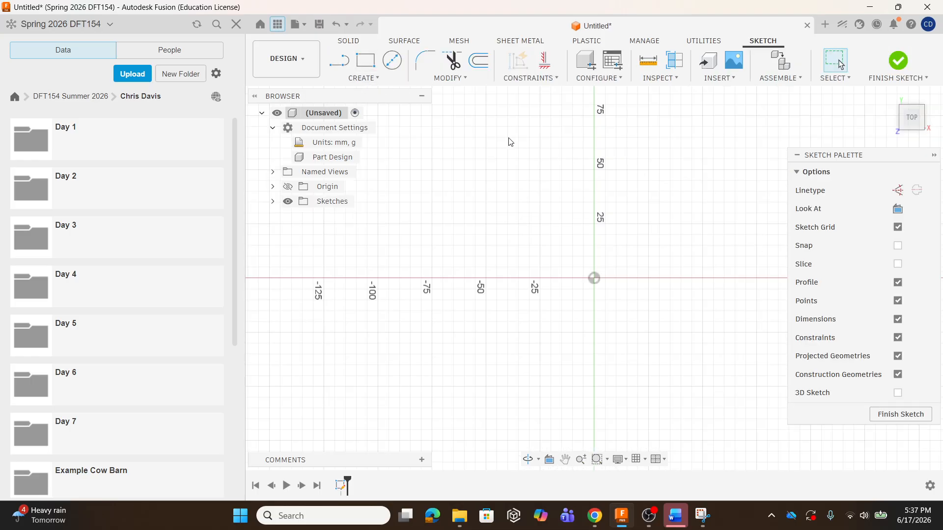
click(363, 78)
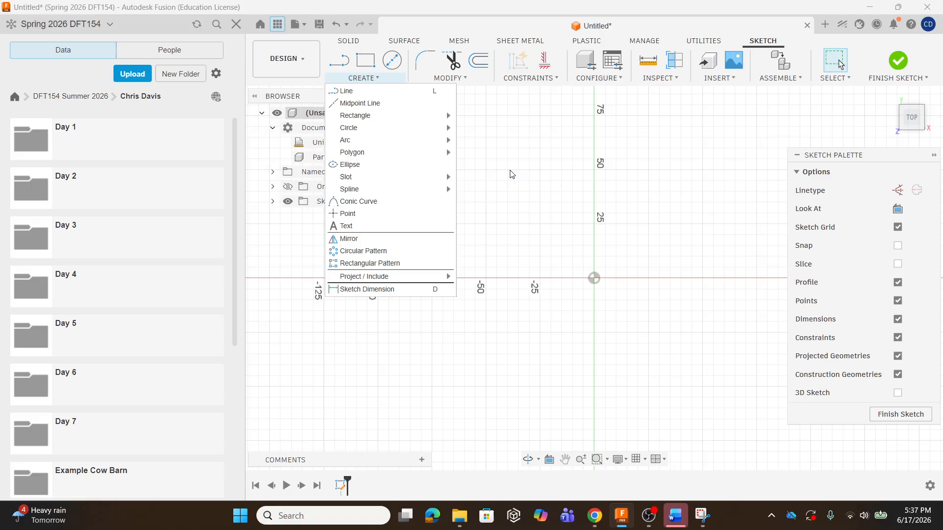
mouse_move(452, 155)
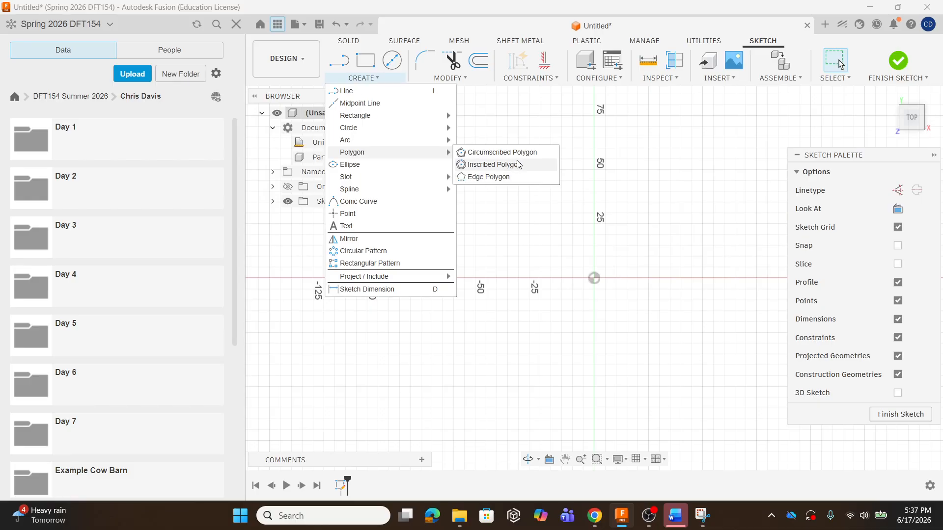
click(523, 128)
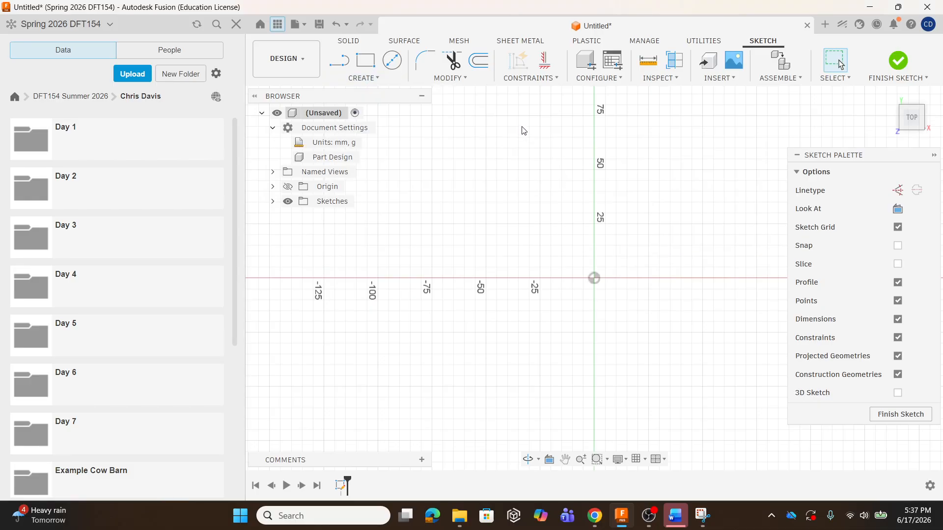
click(335, 25)
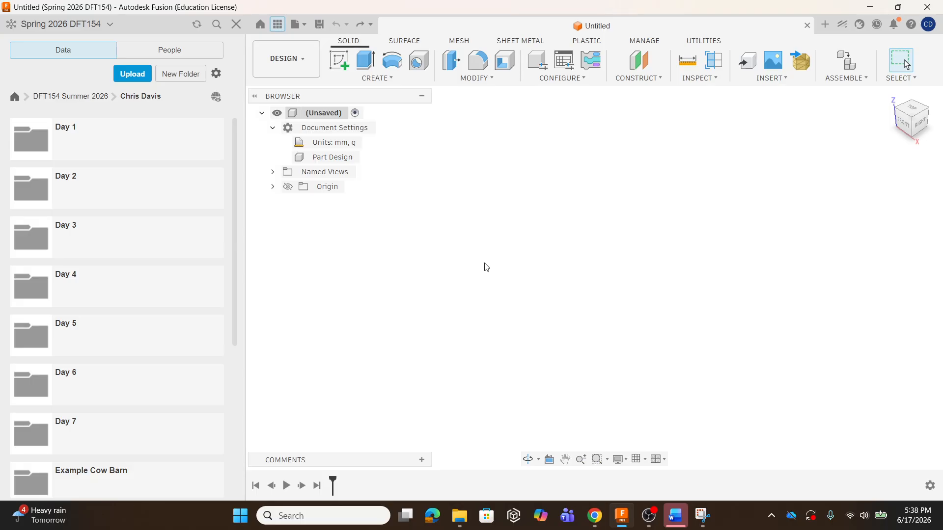
- Hide the project data panel and save the design under the name Bolt in the current folder
click(277, 24)
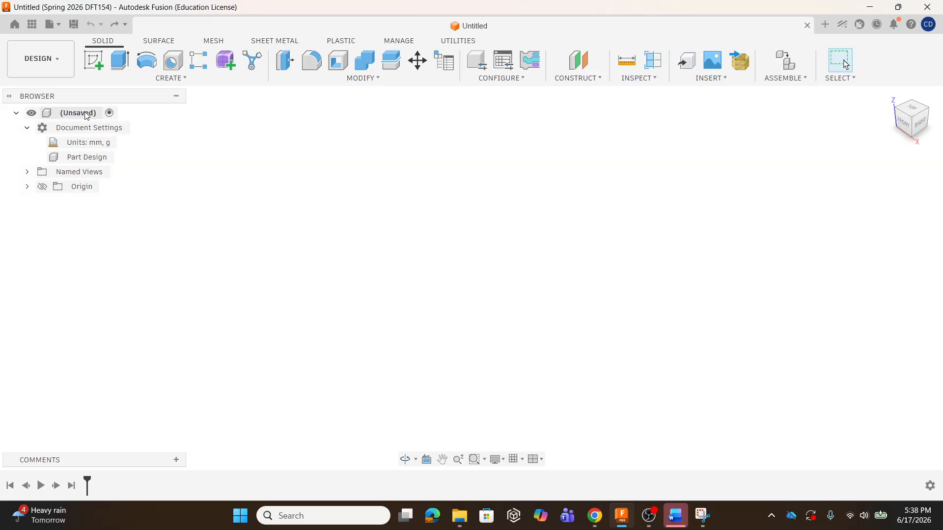
click(77, 27)
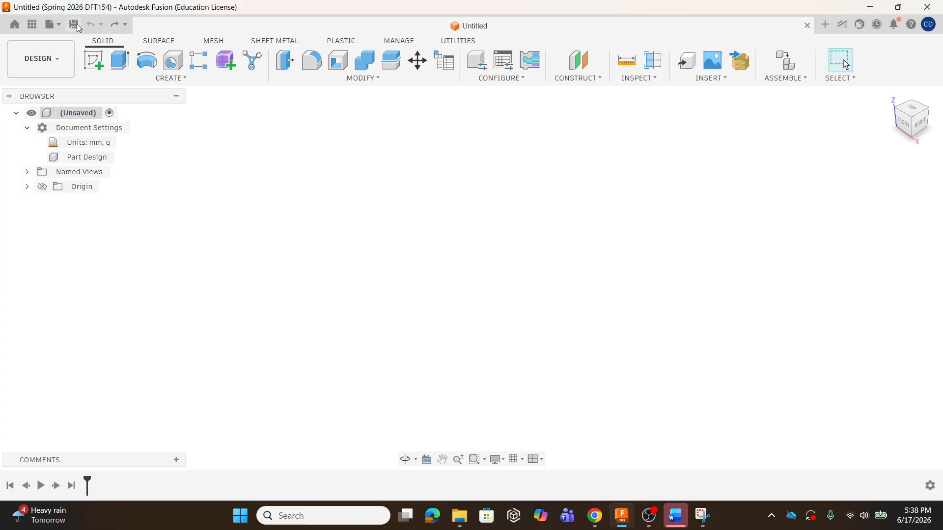
key(BackSpace)
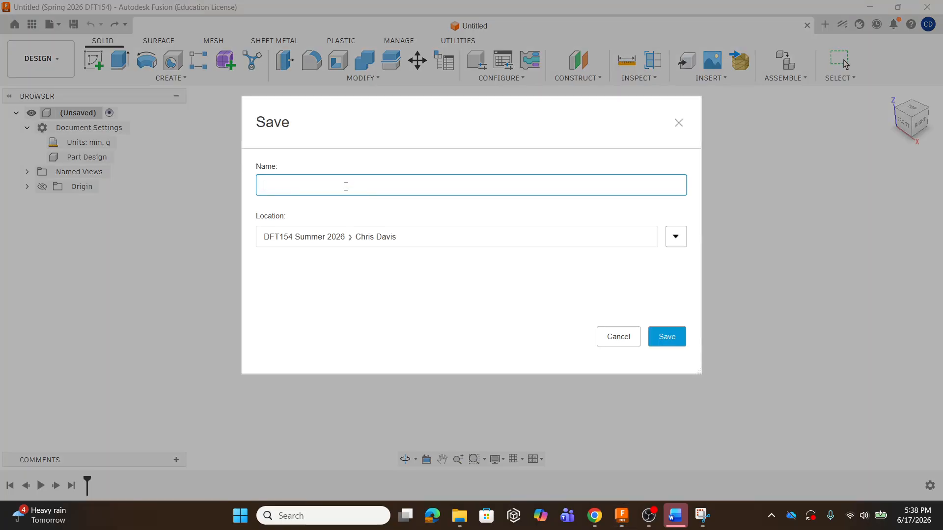
text(Bolt)
click(680, 336)
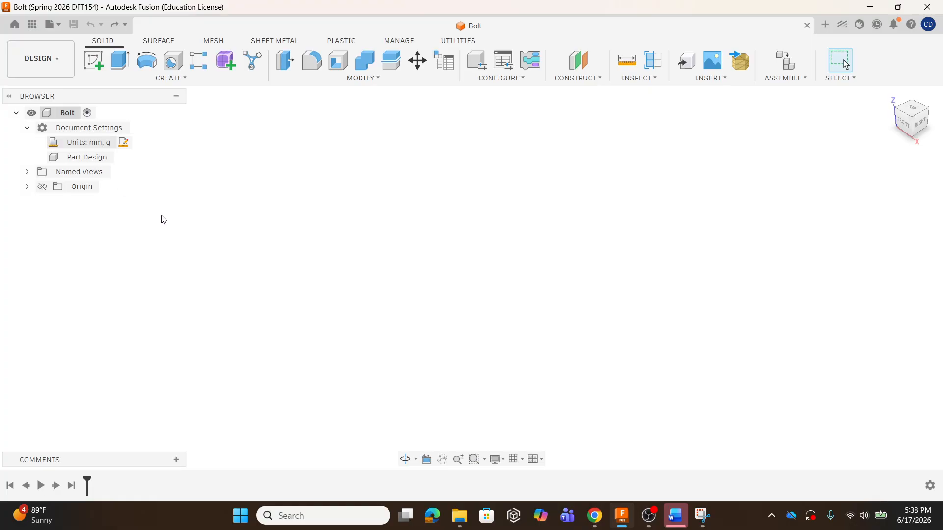
- Change the document's active units to inch and ouncemass, and save the design
click(123, 142)
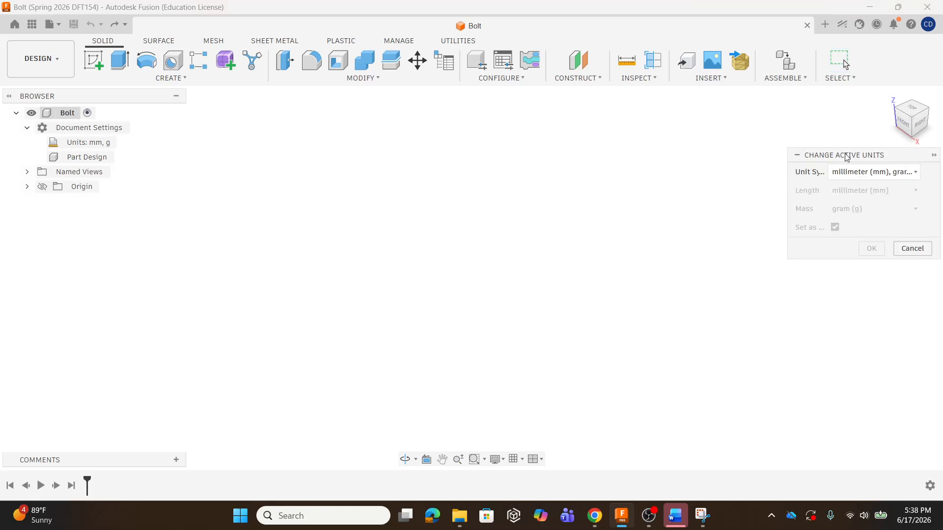
click(913, 174)
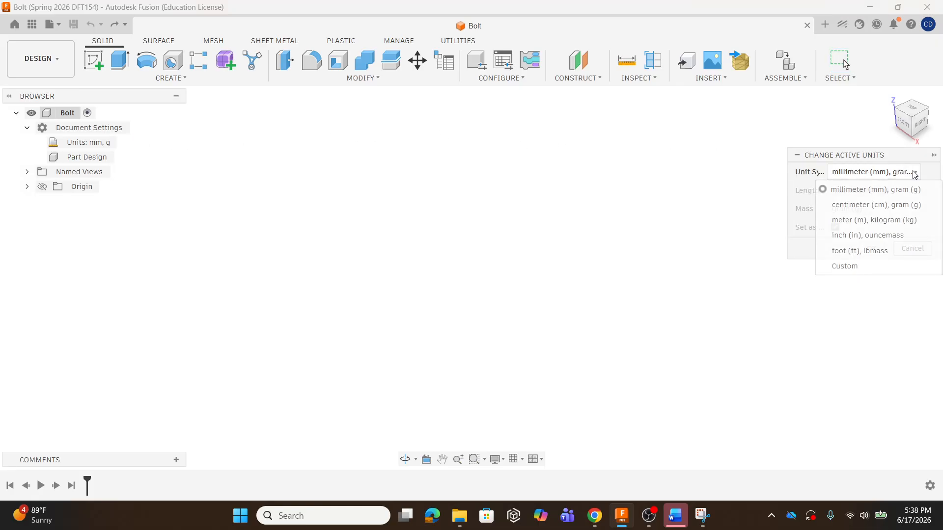
click(898, 238)
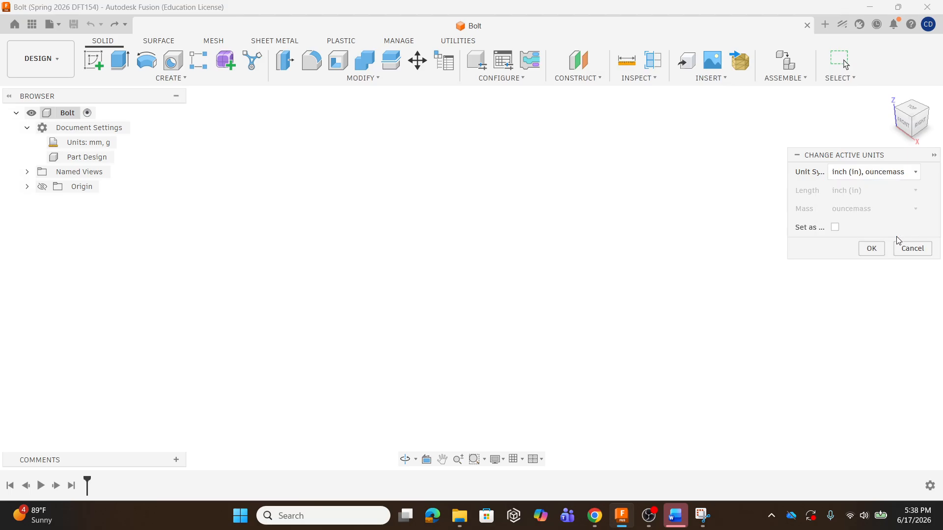
click(872, 249)
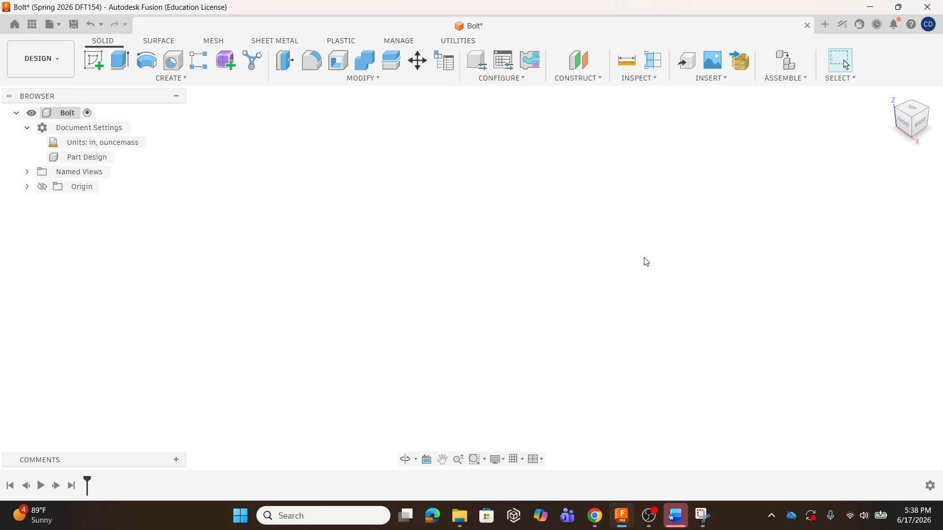
click(74, 25)
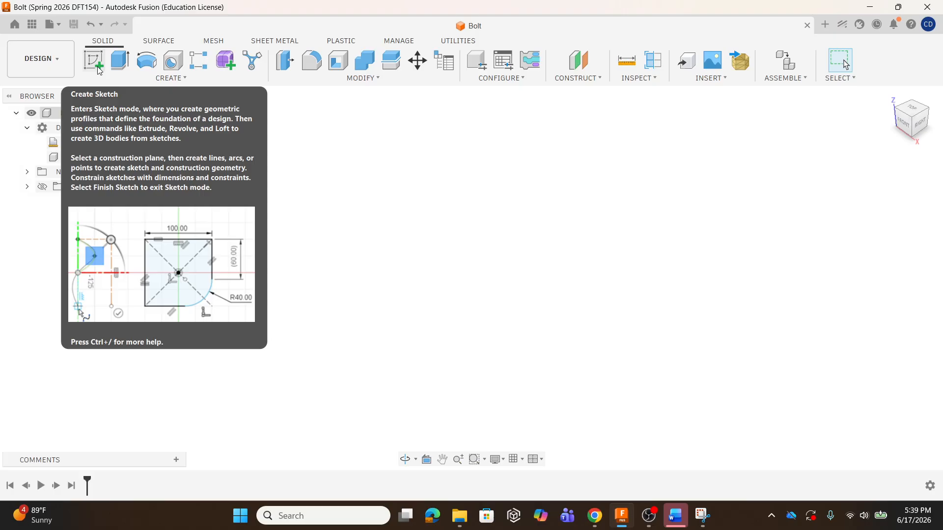
- Start a sketch on the horizontal XY plane and draw a six-sided circumscribed polygon centred on the origin with a 0.25 in radius
click(98, 67)
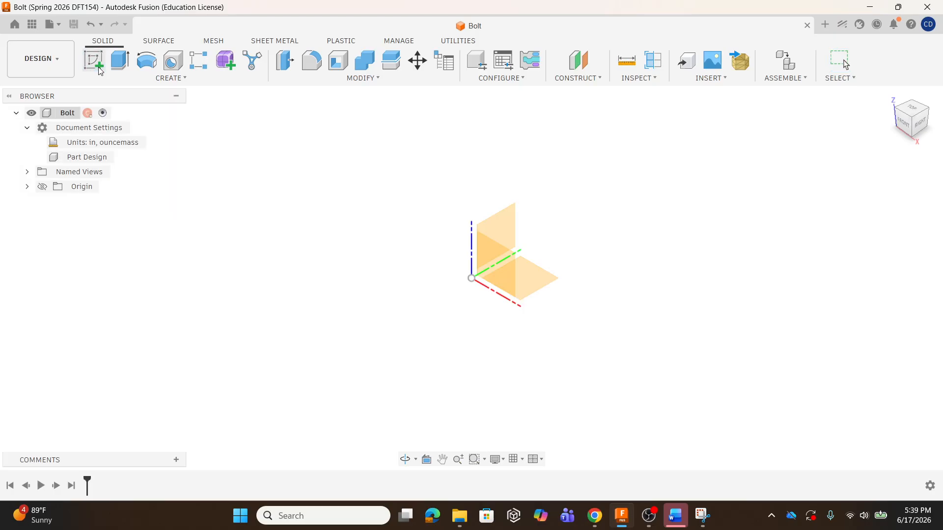
click(537, 290)
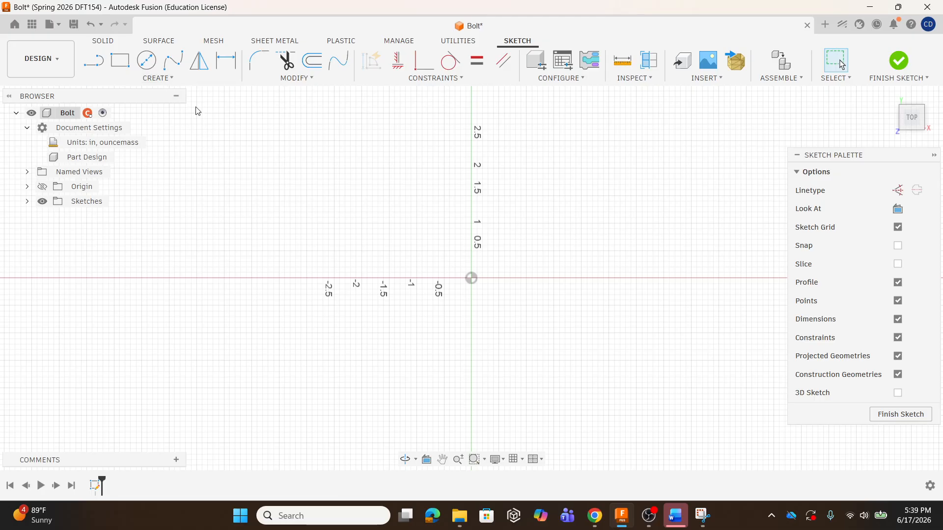
click(157, 78)
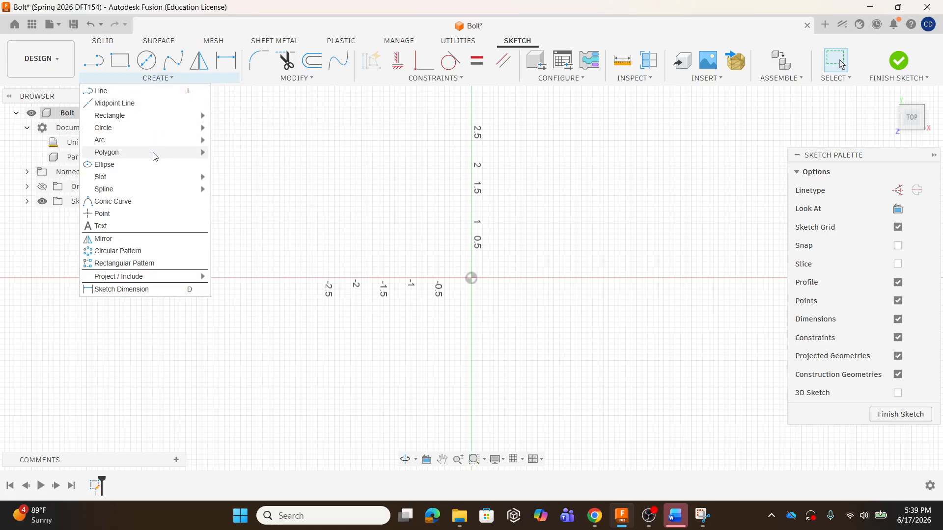
mouse_move(154, 156)
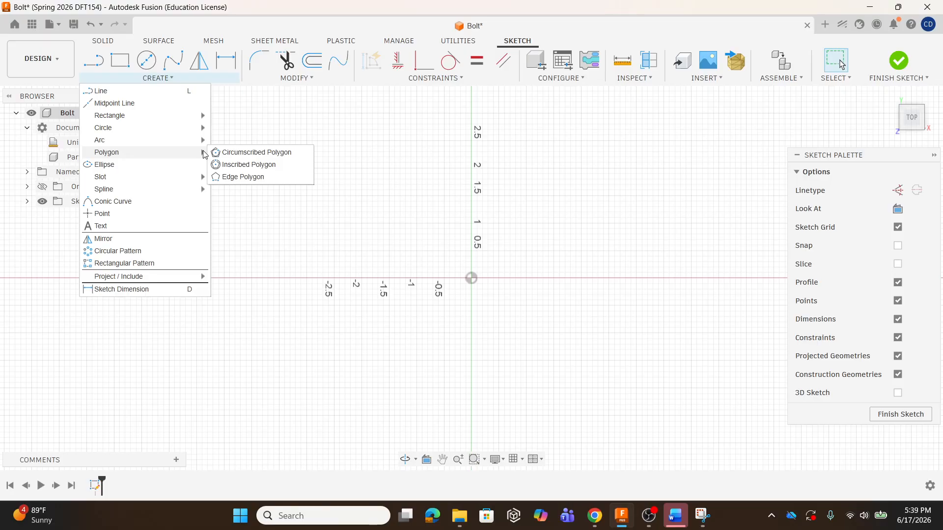
click(228, 156)
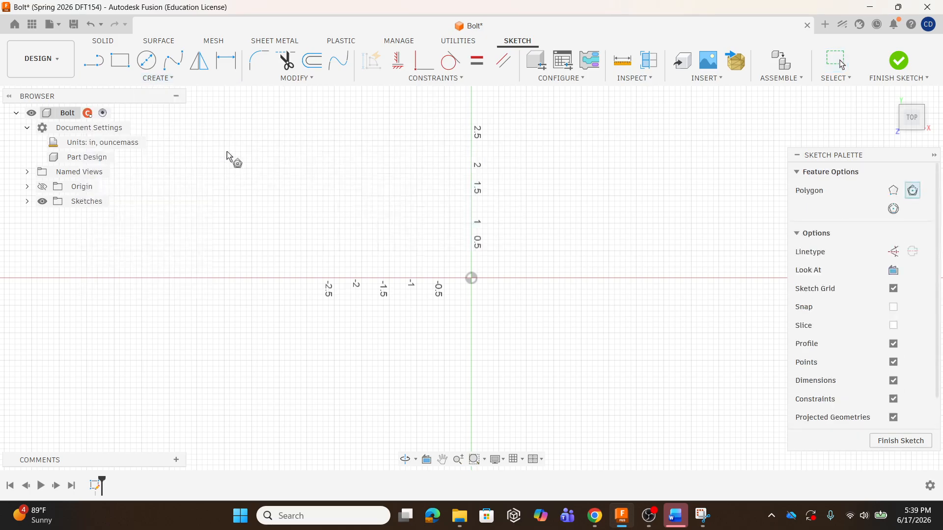
click(471, 279)
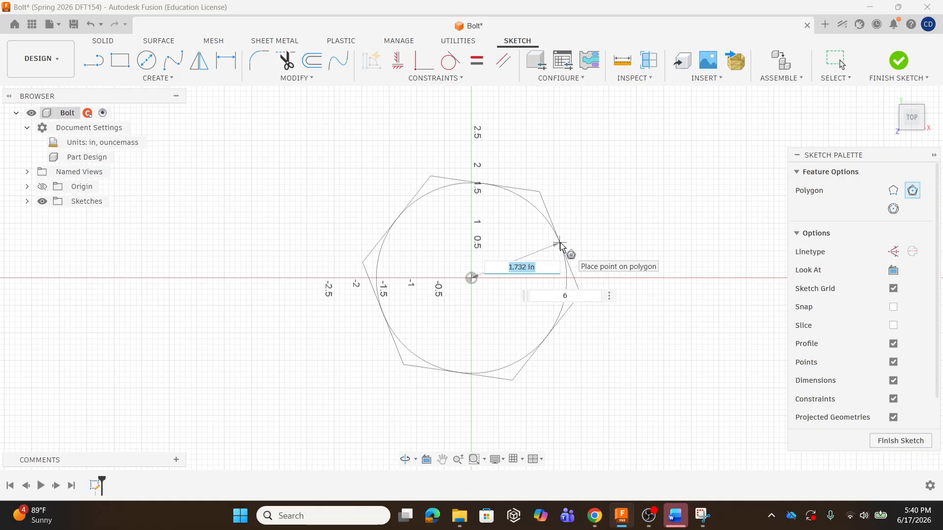
text(.25)
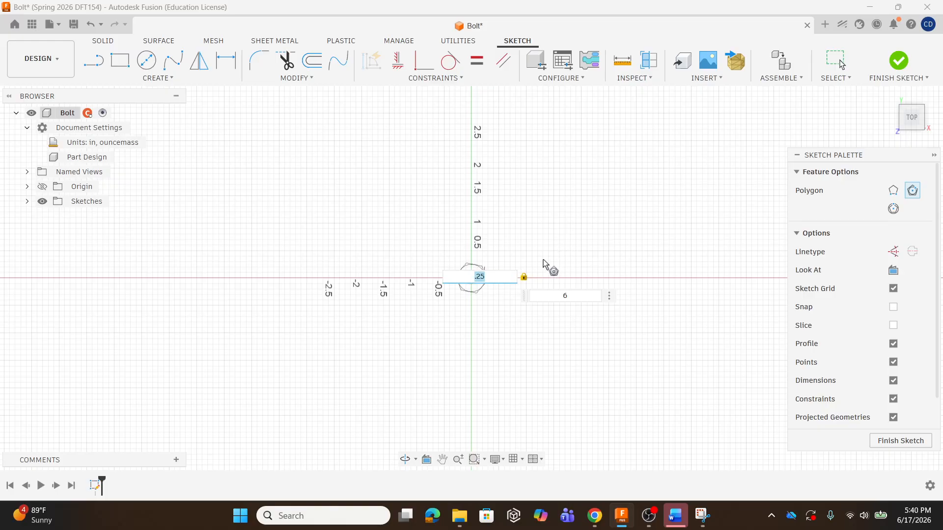
key(Return)
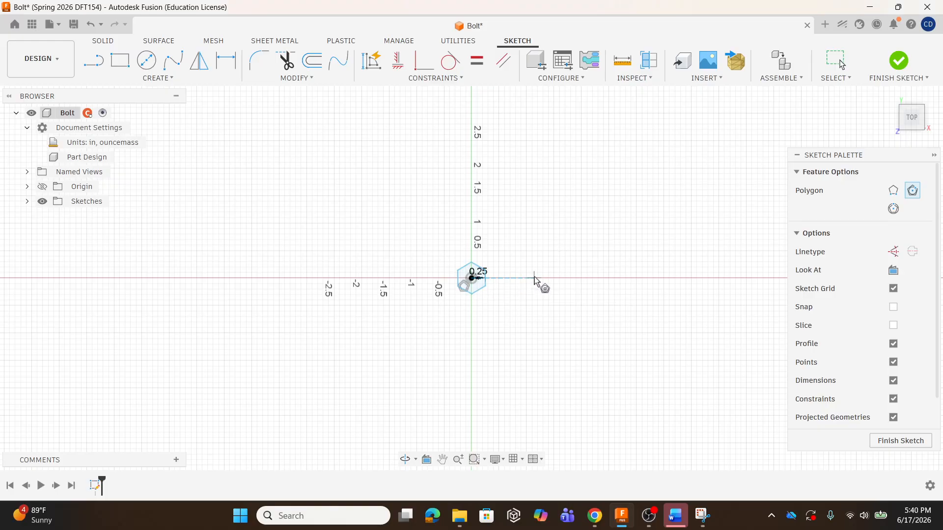
- Measure the distance between the two vertical sides of the circumscribed hexagon
scroll(462, 283, up, 5)
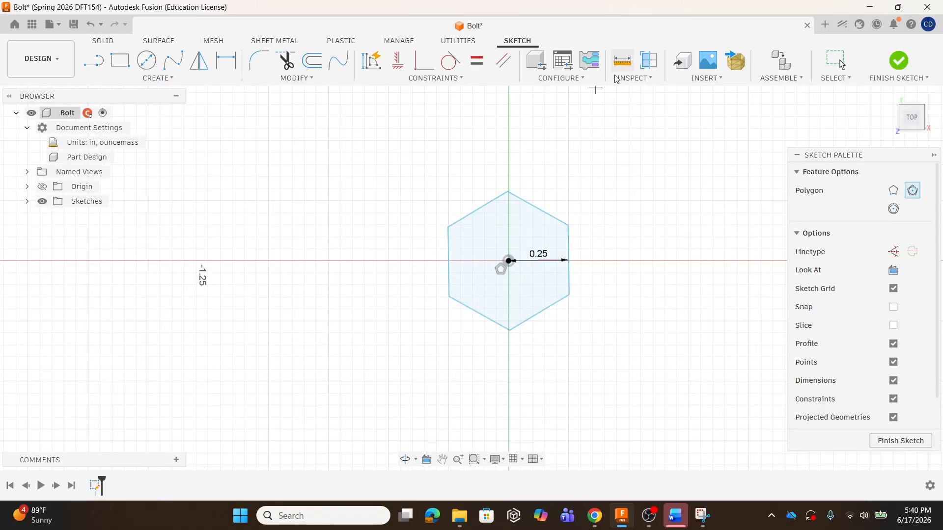
click(625, 63)
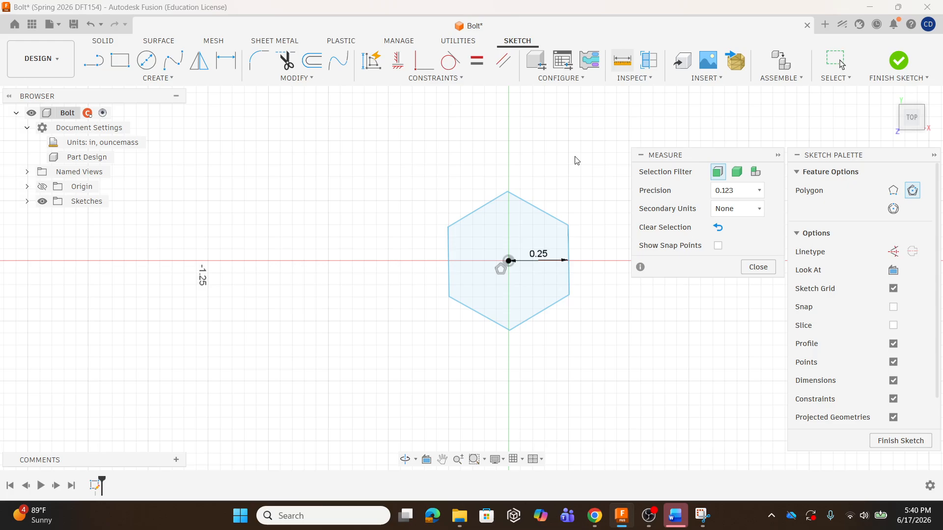
click(448, 259)
click(569, 251)
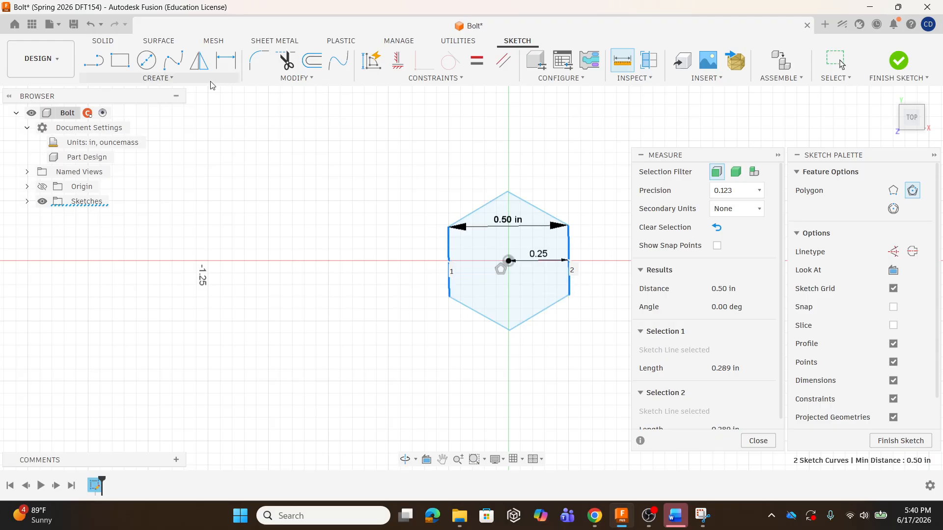
- Draw a six-sided inscribed polygon with a 0.25 in radius, centred on the horizontal axis to the left of the first hexagon
click(195, 80)
mouse_move(197, 153)
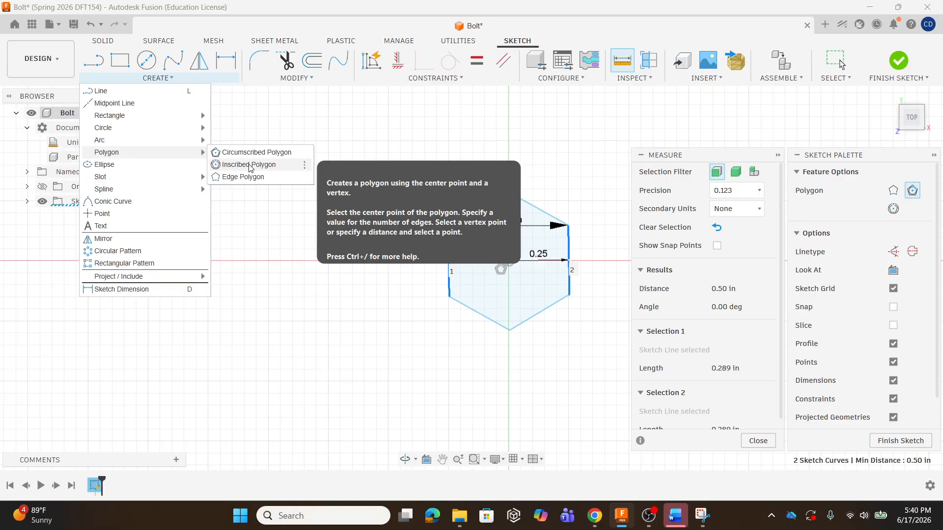
click(250, 166)
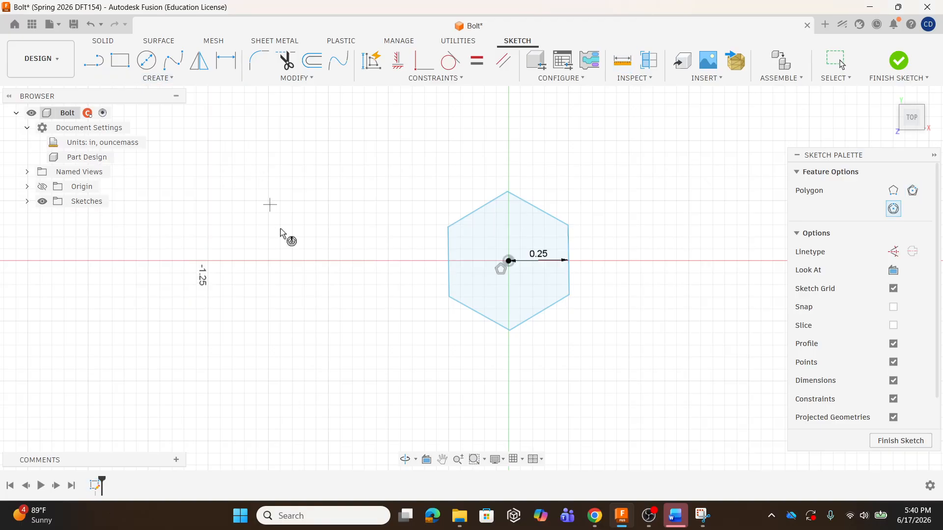
click(270, 260)
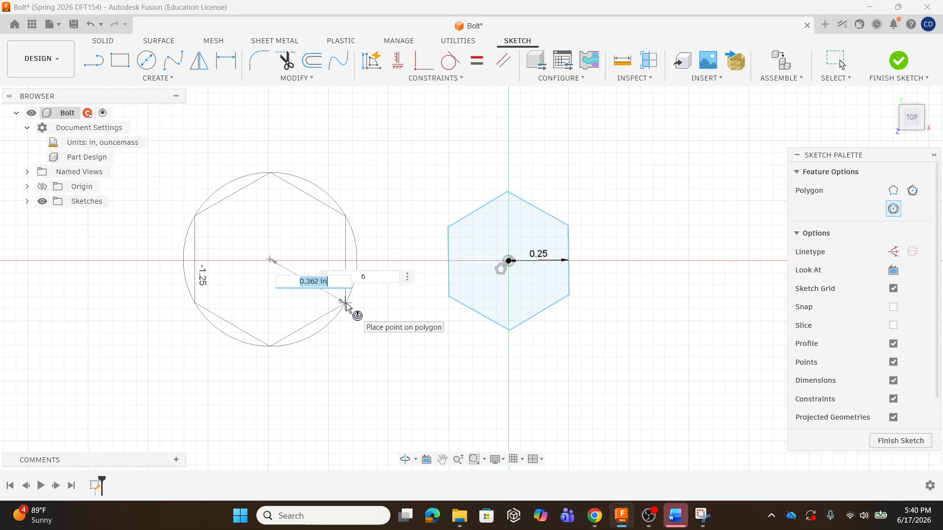
text(0.25)
key(Return)
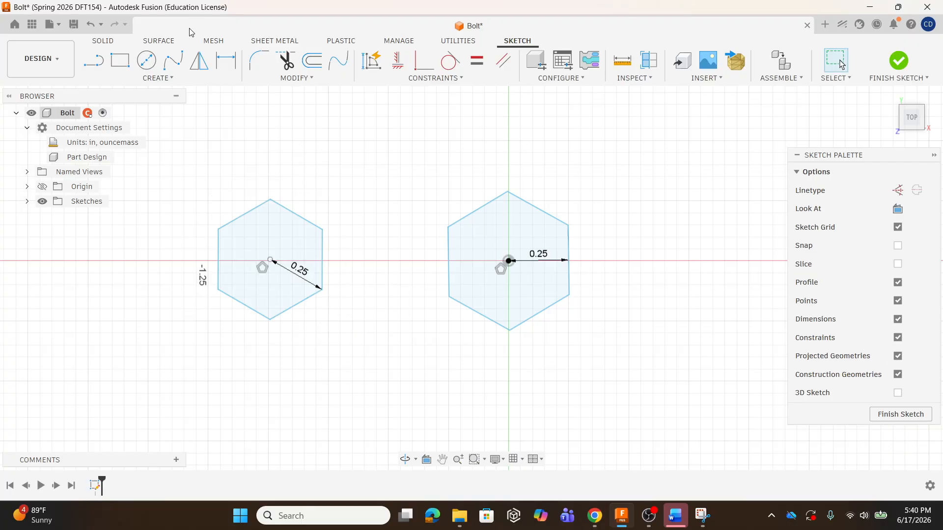
- Measure the distance between the two vertical sides of the inscribed hexagon
click(622, 60)
click(324, 259)
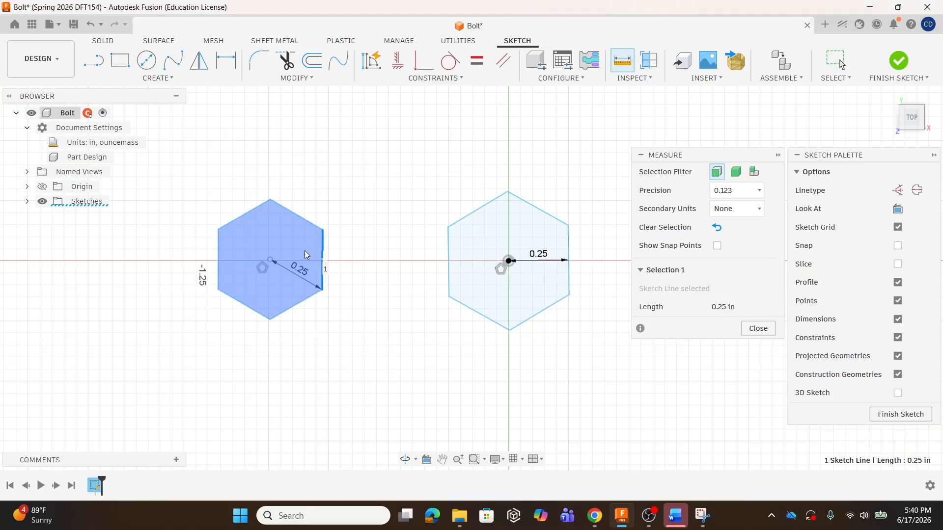
click(220, 253)
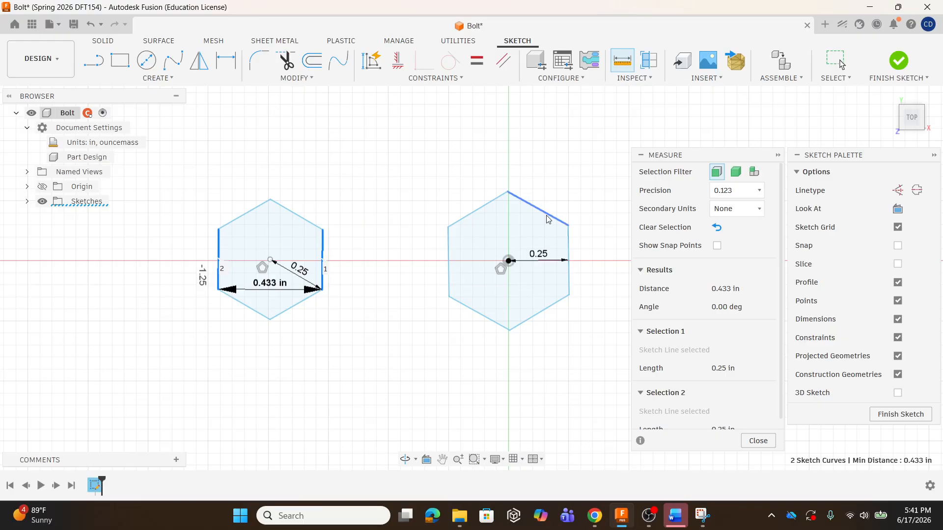
- Select both hexagons, and undo them together with the sketch that contains them
drag(589, 187, 180, 373)
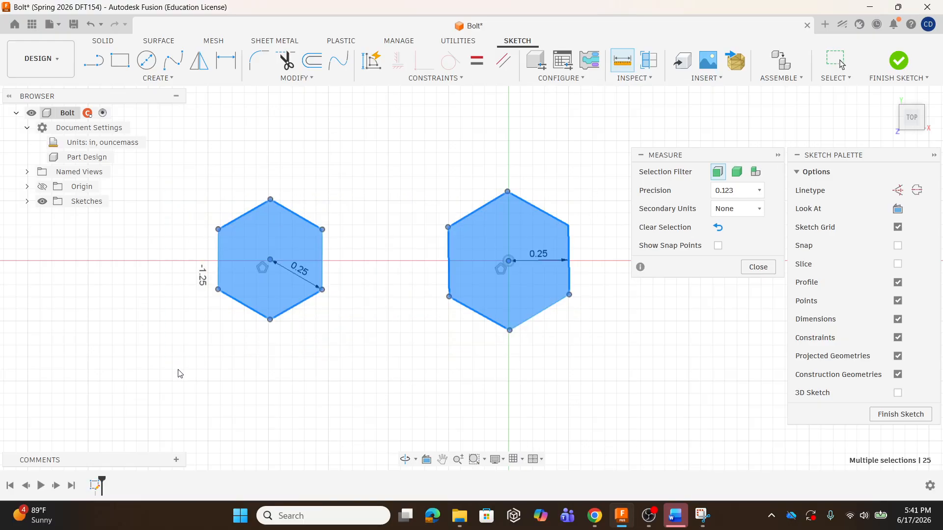
click(91, 28)
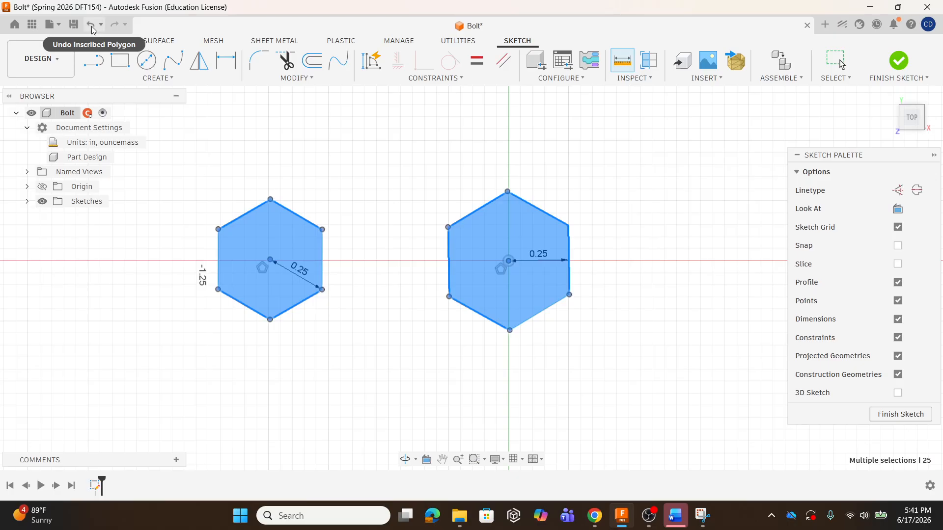
click(92, 28)
click(91, 27)
click(91, 27)
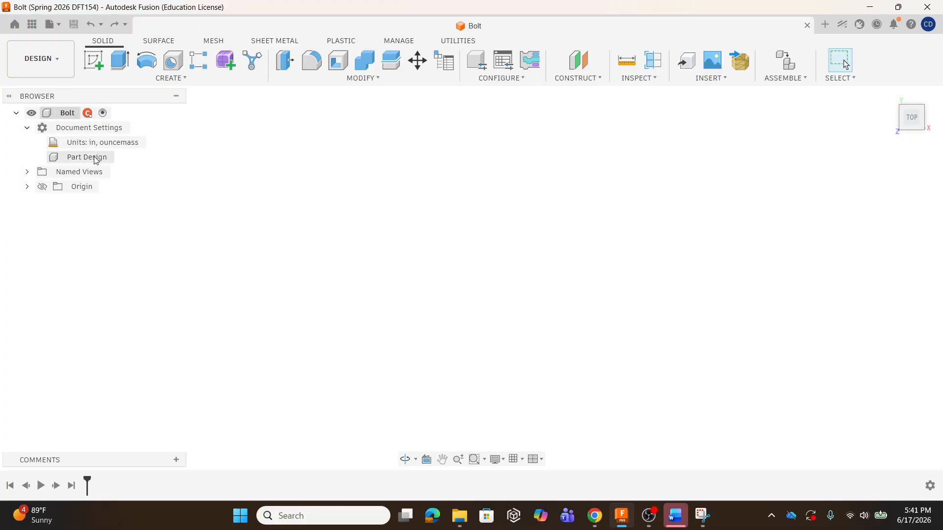
- Start a new sketch on the XY origin plane
mouse_move(124, 148)
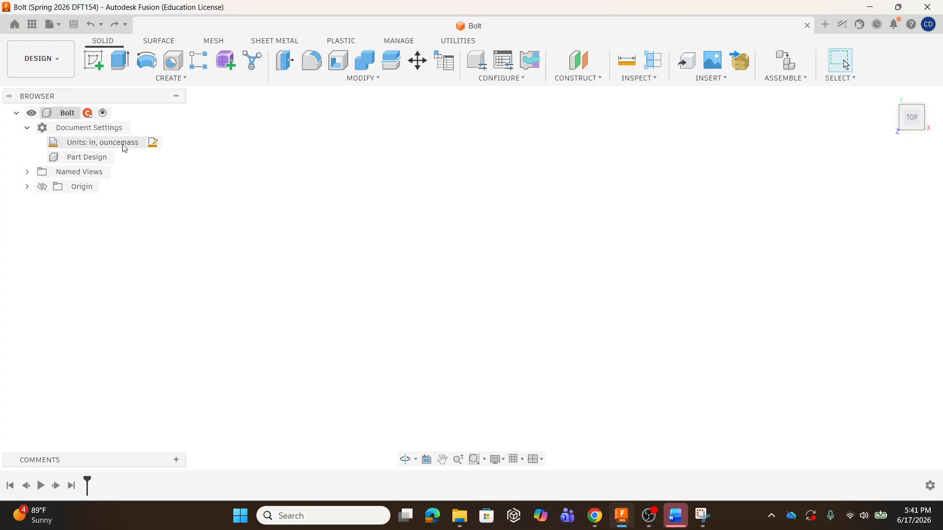
click(101, 66)
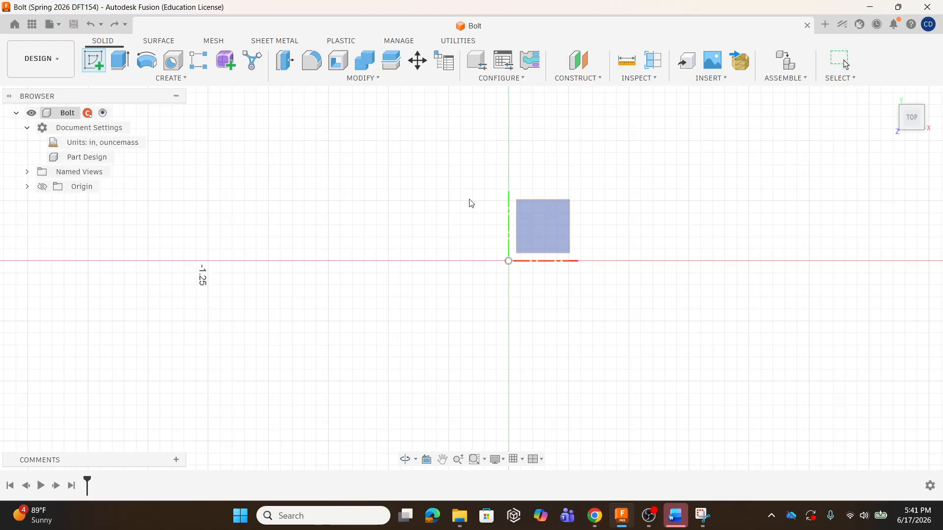
mouse_move(563, 232)
shift+middle_down()
mouse_move(242, 402)
mouse_move(549, 235)
shift+middle_up()
click(549, 235)
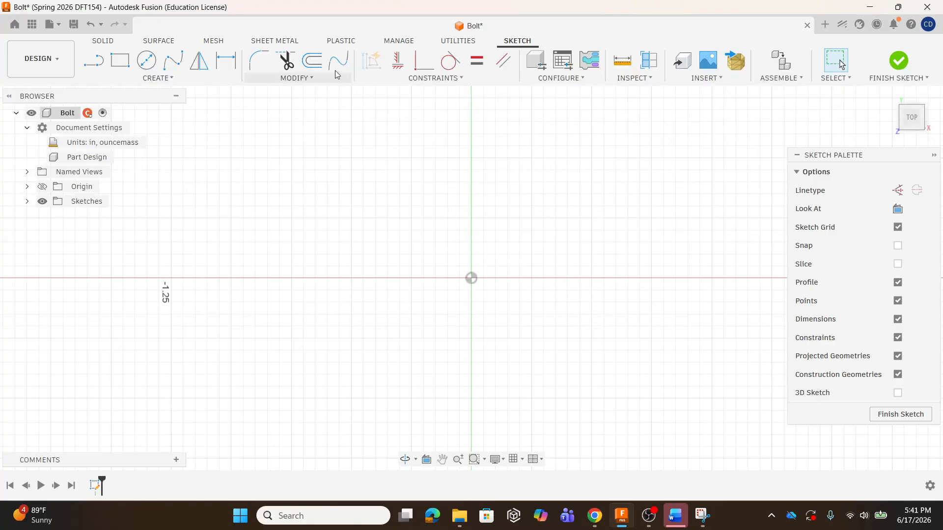
click(166, 83)
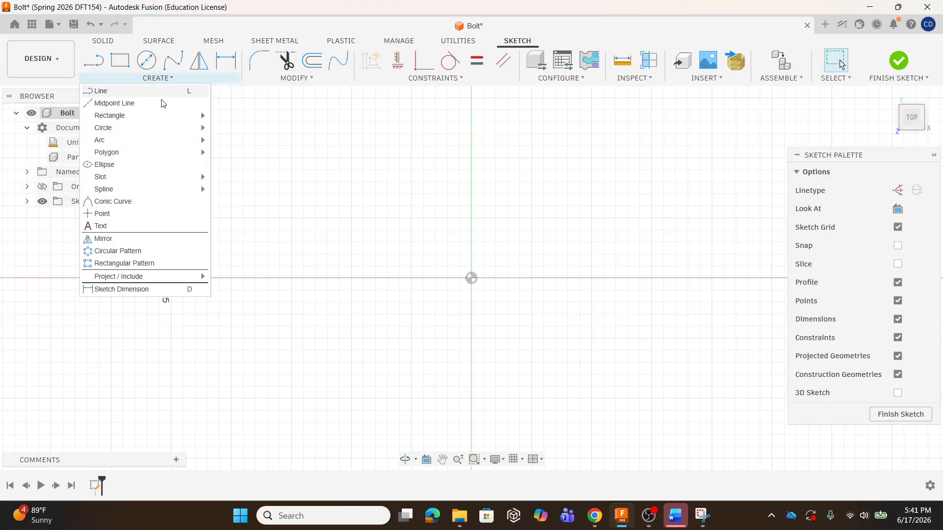
mouse_move(164, 154)
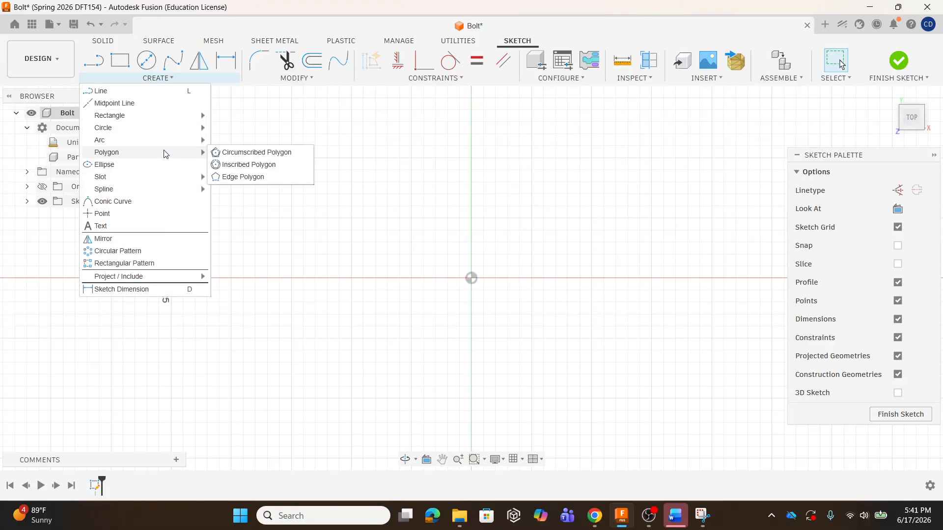
click(254, 152)
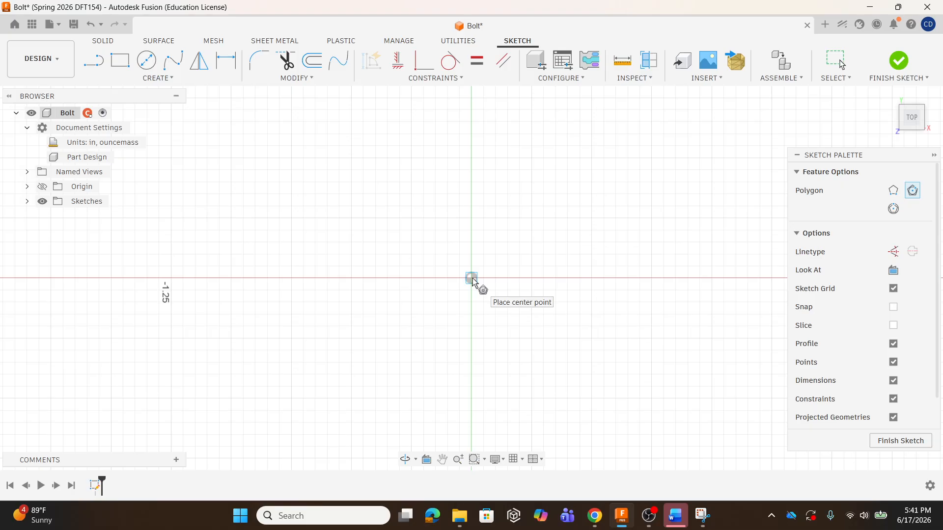
key(Escape)
- Switch to Chrome, search the web for "1/2-13 bolt head size" in a new tab, and look up the hex head dimensions
click(592, 514)
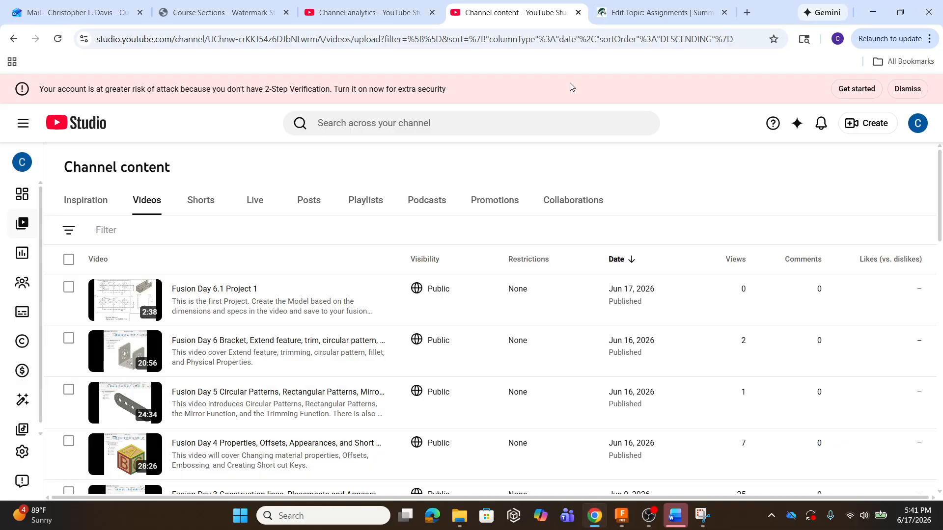
click(748, 12)
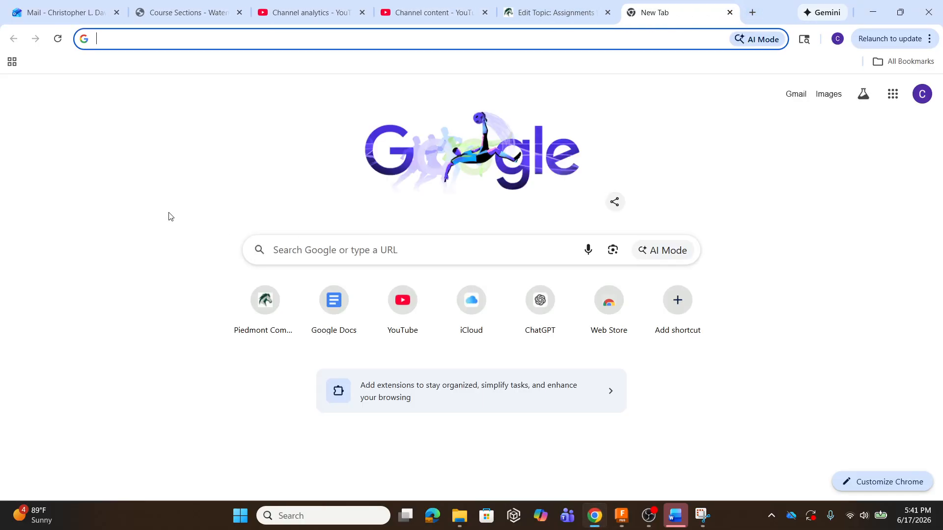
text(!/2)
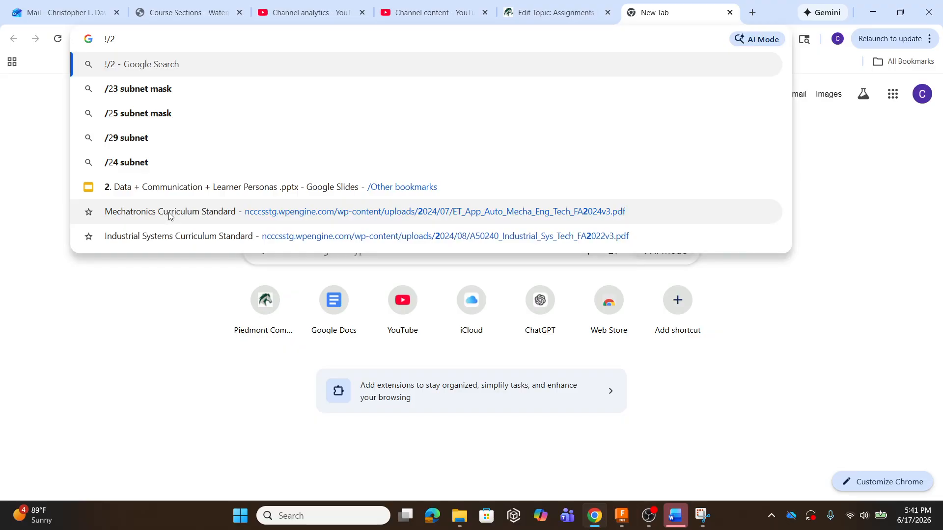
text(12)
key(BackSpace)
key(BackSpace)
key(BackSpace)
key(BackSpace)
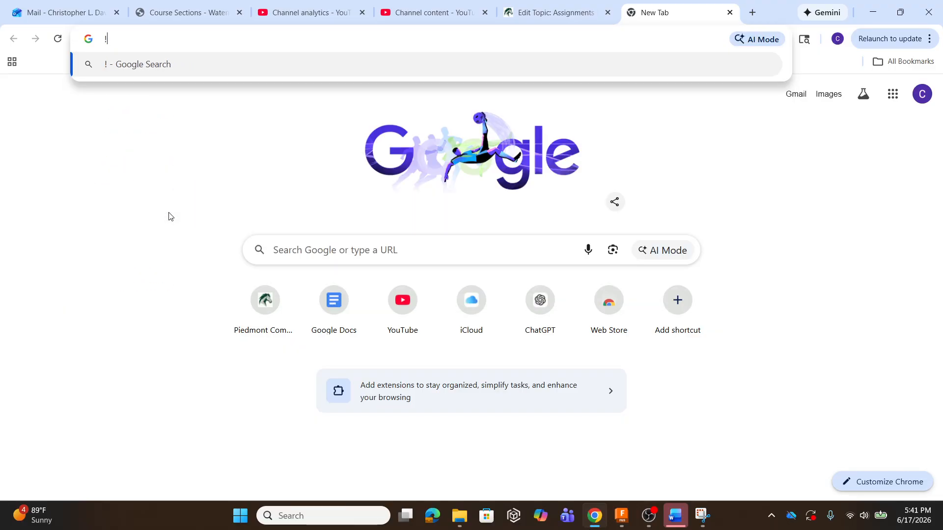
key(BackSpace)
text(1/2)
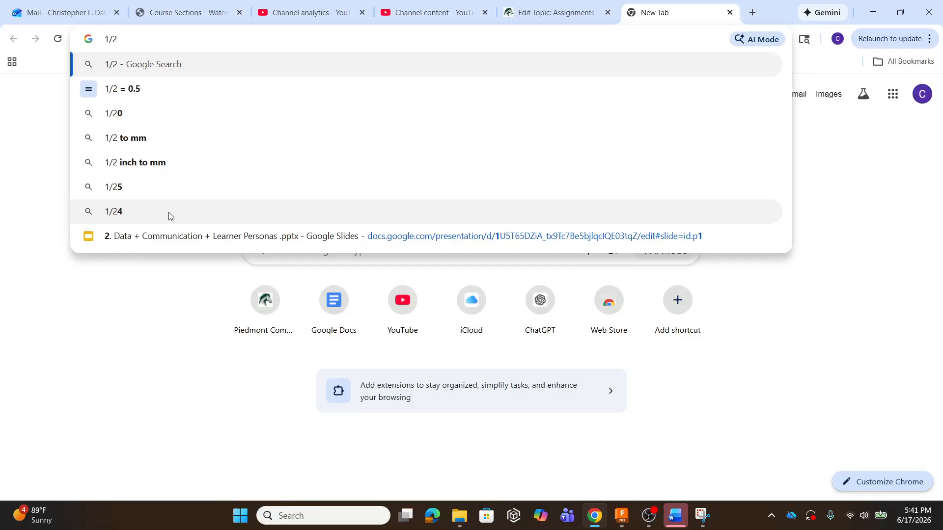
text(-13 bolt)
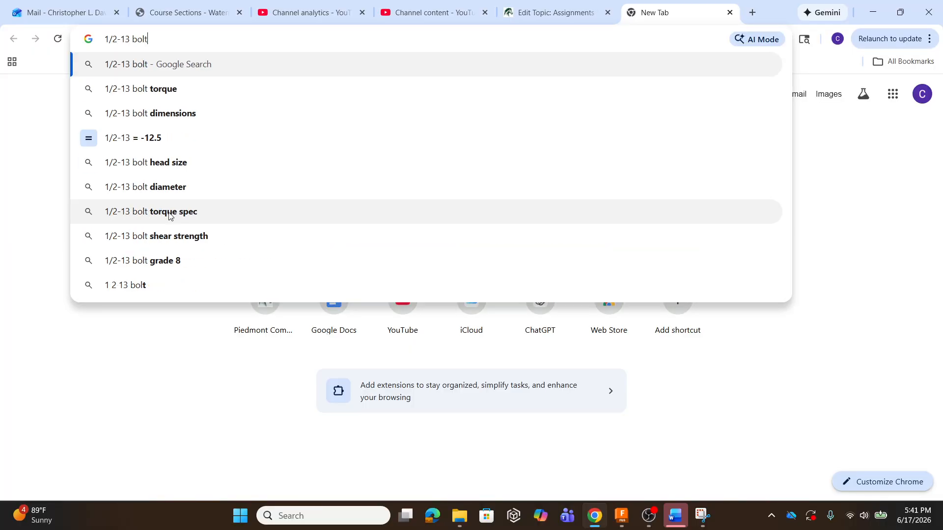
text( head )
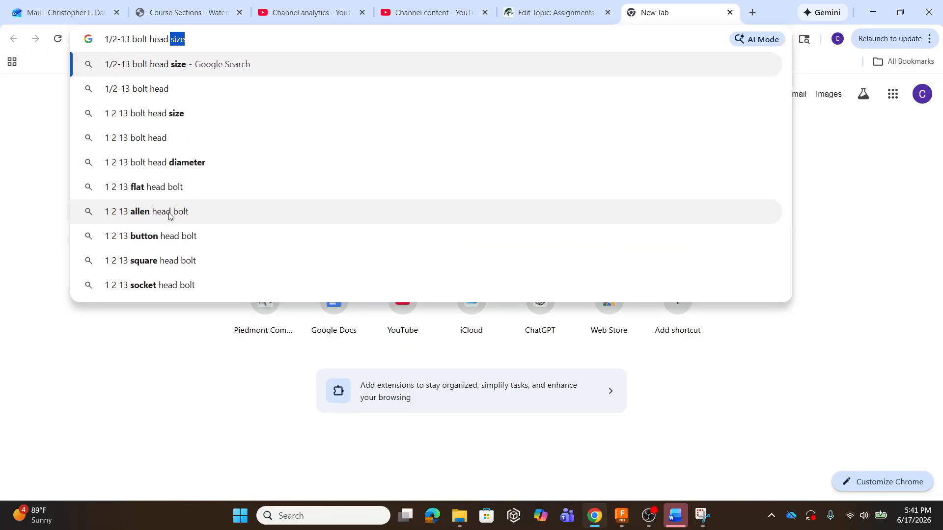
text(size)
key(Return)
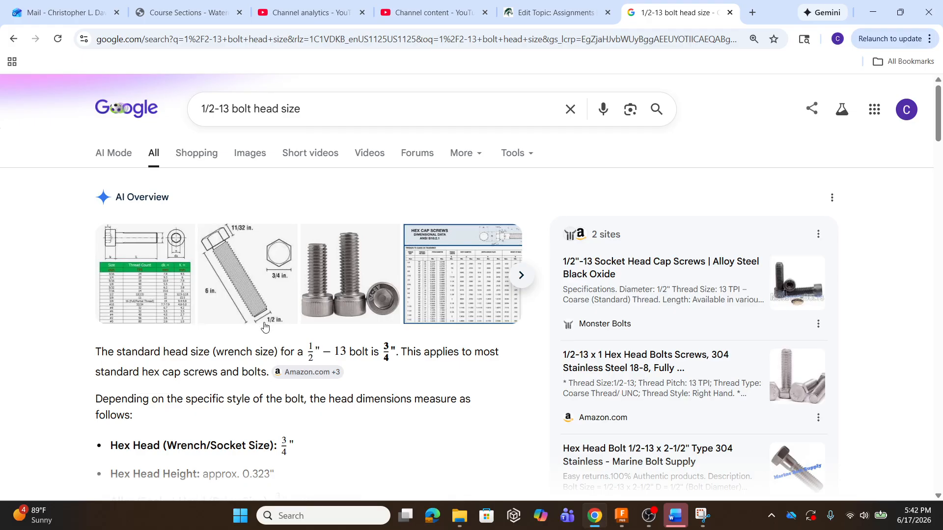
scroll(267, 328, down, 1)
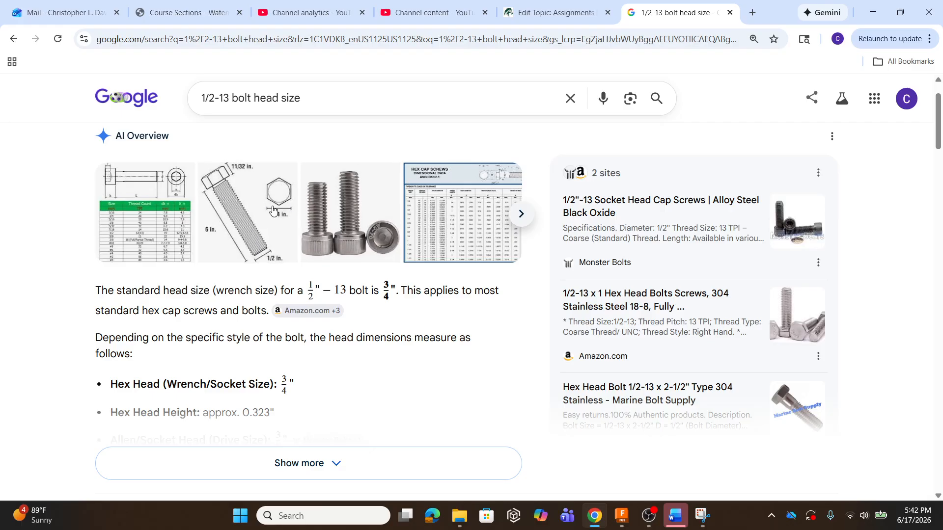
- Switch back to Fusion and draw a six-sided circumscribed polygon centred on the origin, with its radius set to 3/4/2 in
click(631, 517)
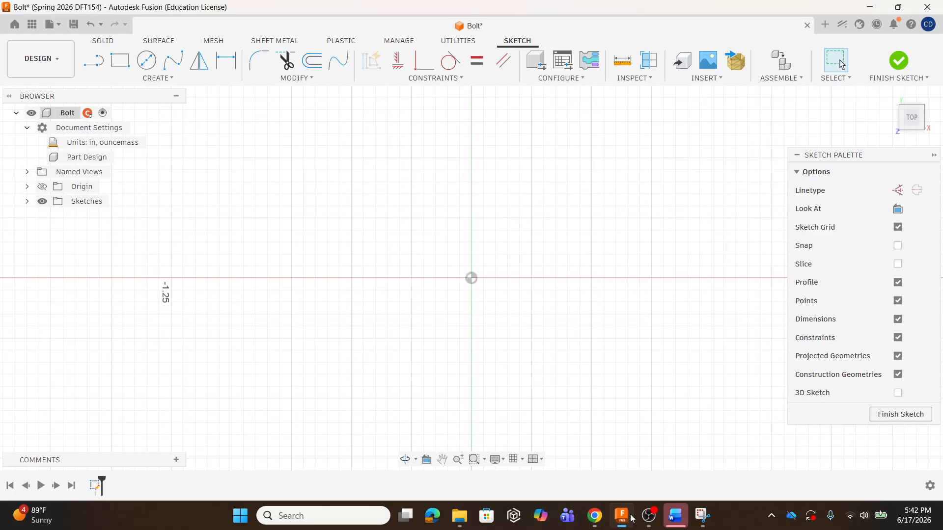
click(163, 78)
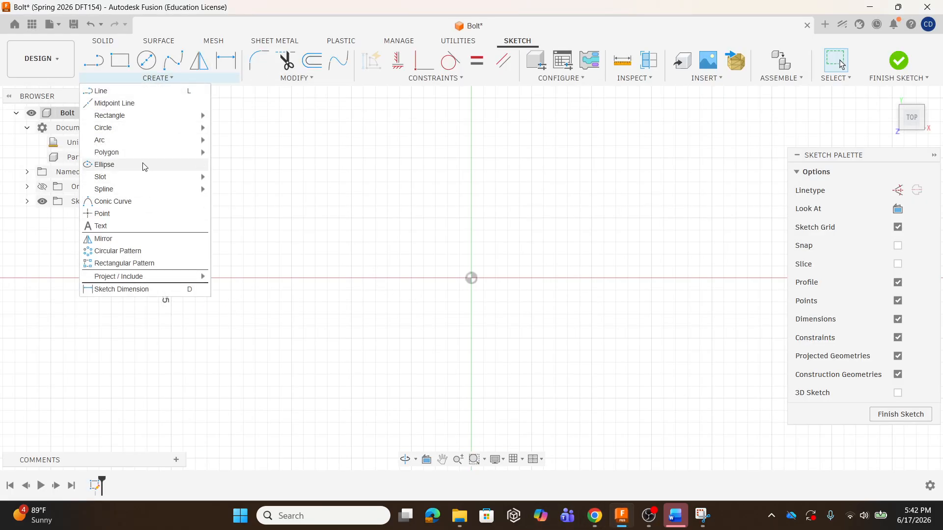
mouse_move(143, 152)
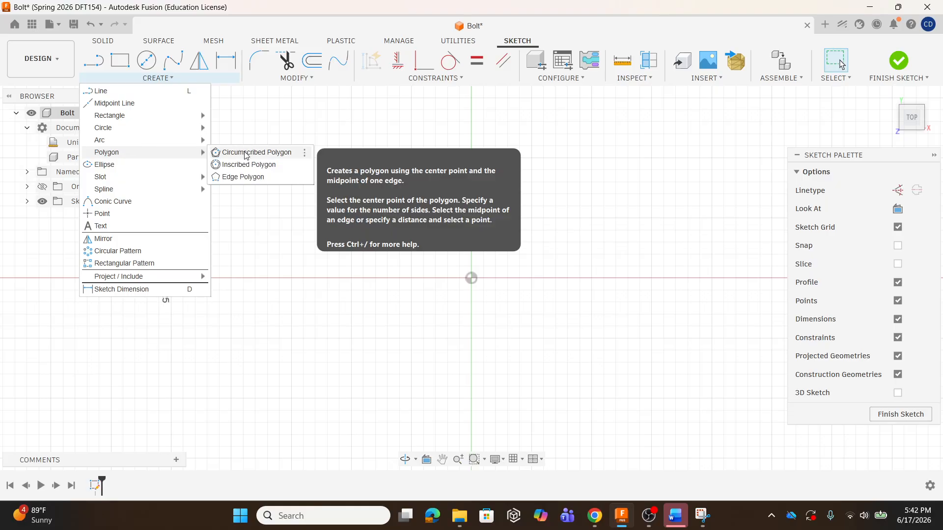
click(246, 155)
click(472, 278)
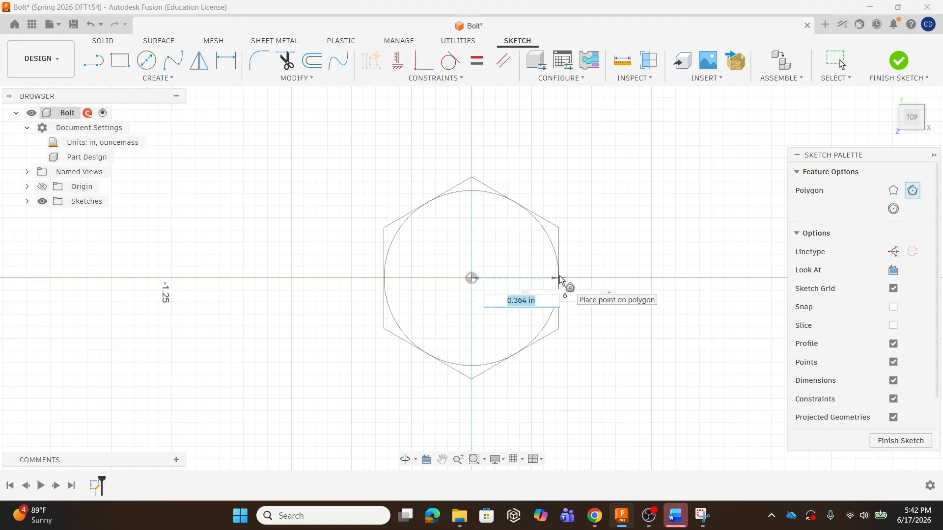
text(3/4)
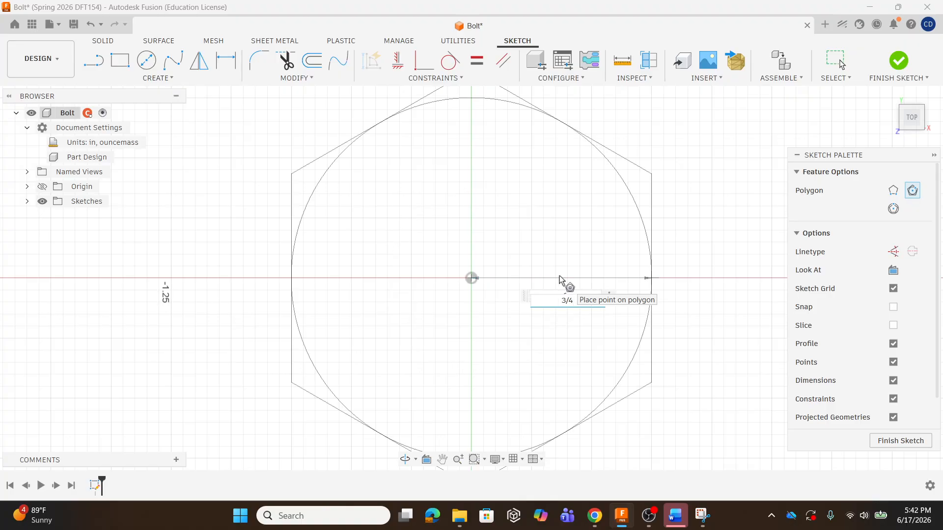
text(/2)
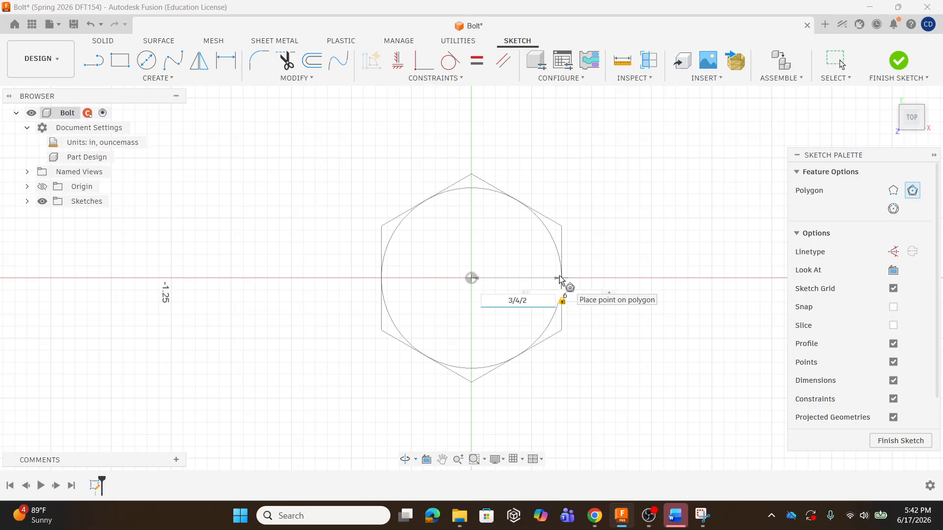
key(Return)
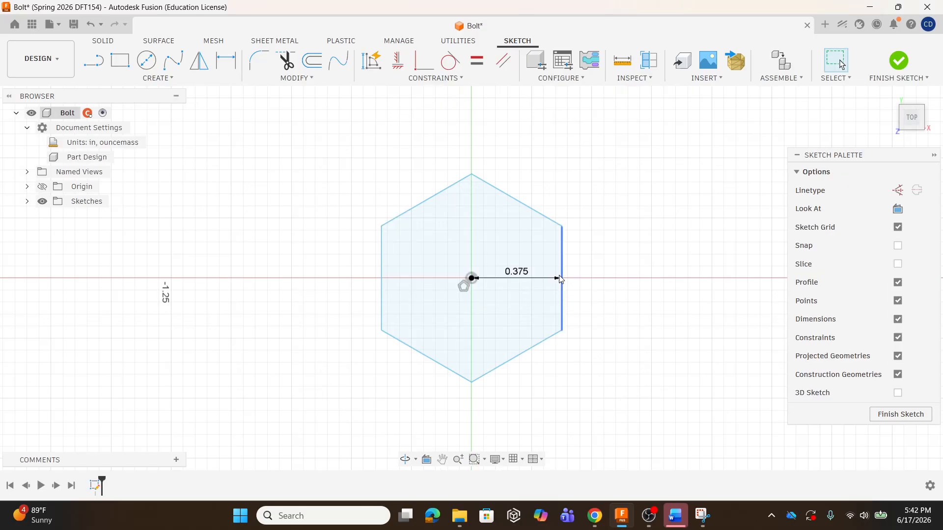
- Measure the distance between the hexagon's two vertical sides
click(622, 60)
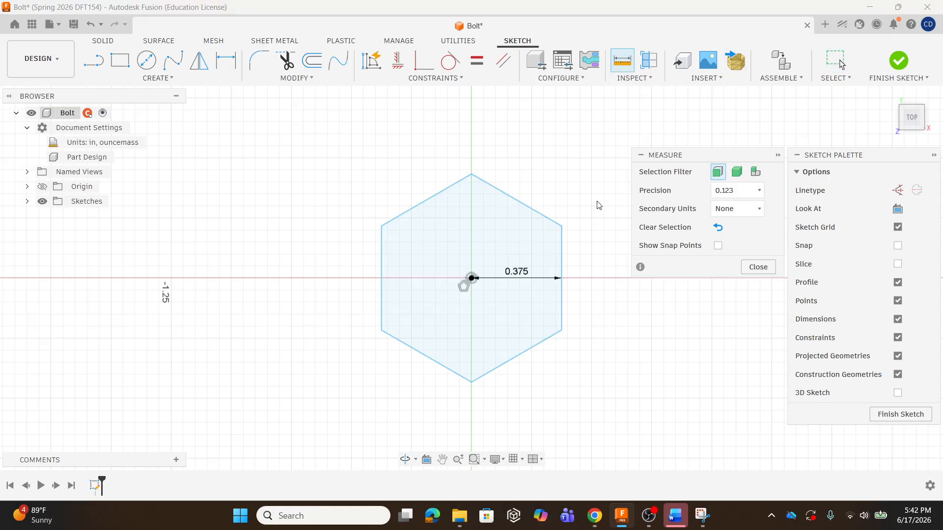
click(562, 249)
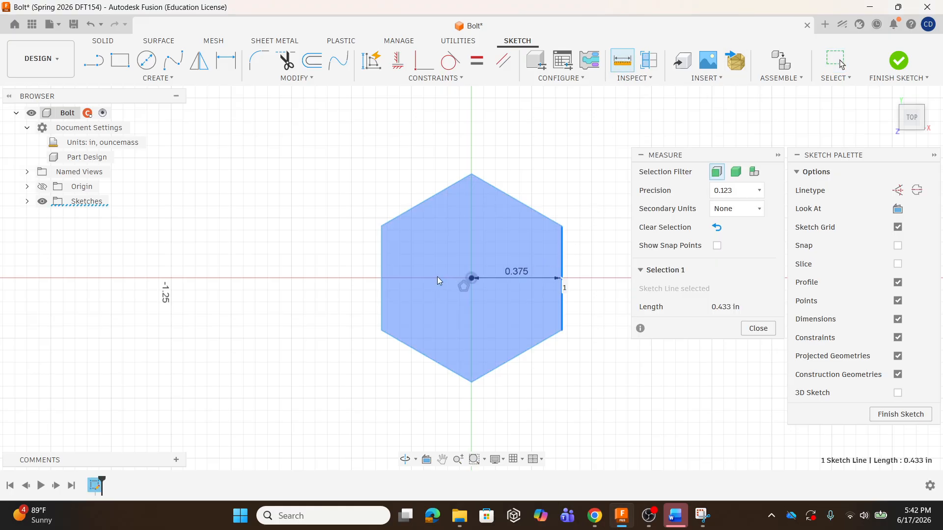
click(382, 273)
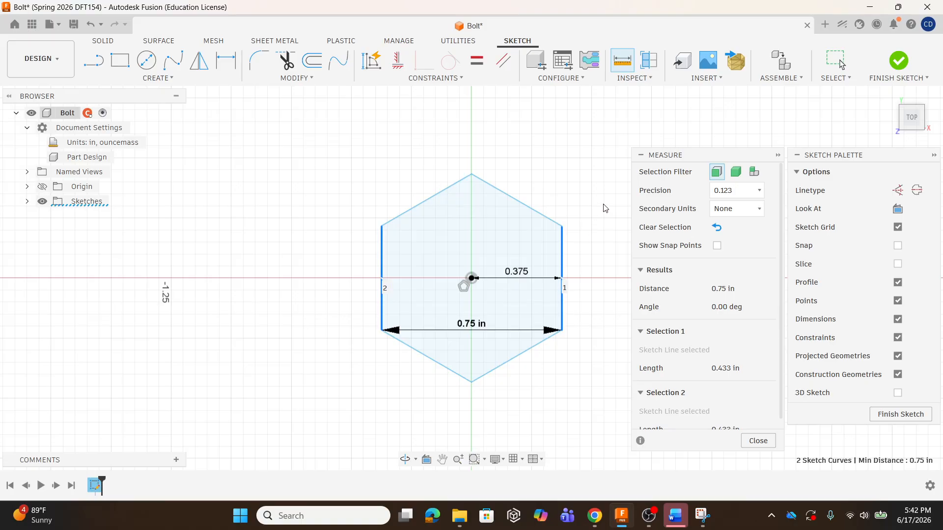
key(Escape)
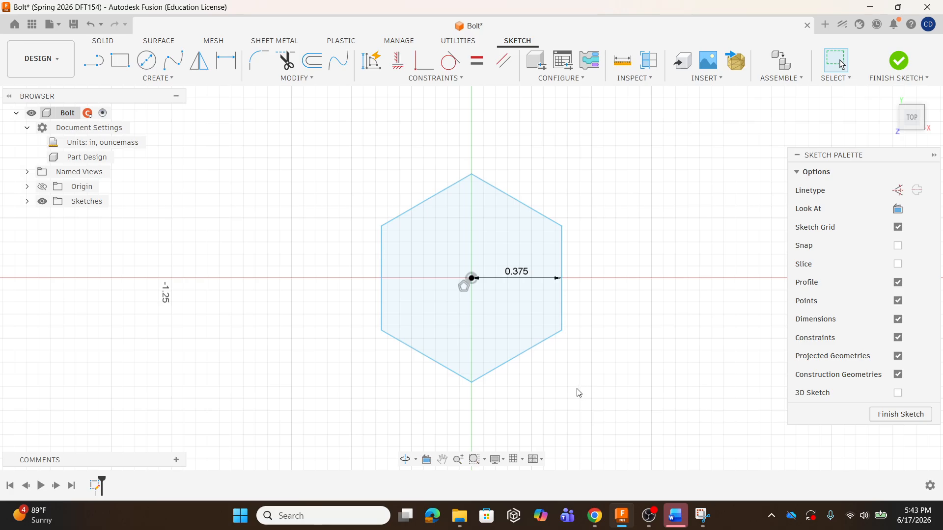
- Extrude the hexagon upward 11/32 in as a new body, checking the head height in the Chrome search results
key(e)
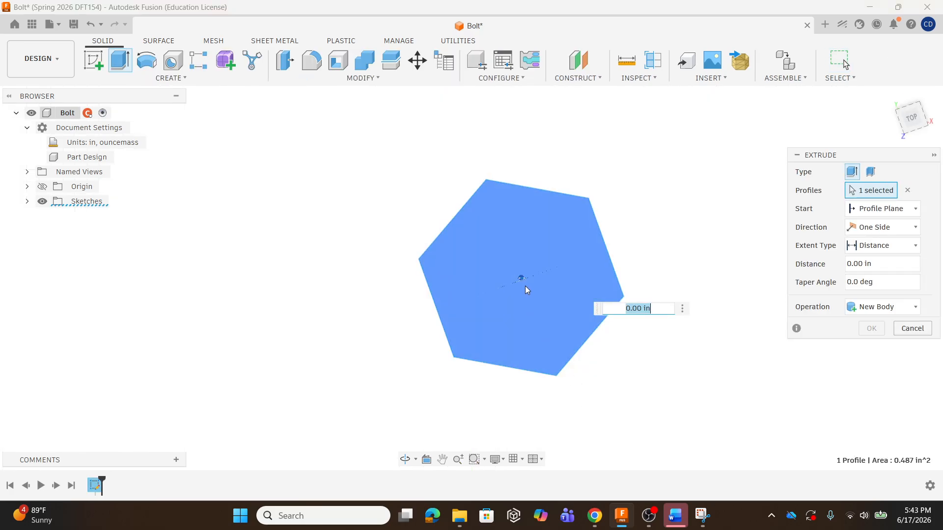
shift+middle_drag(522, 289, 502, 245)
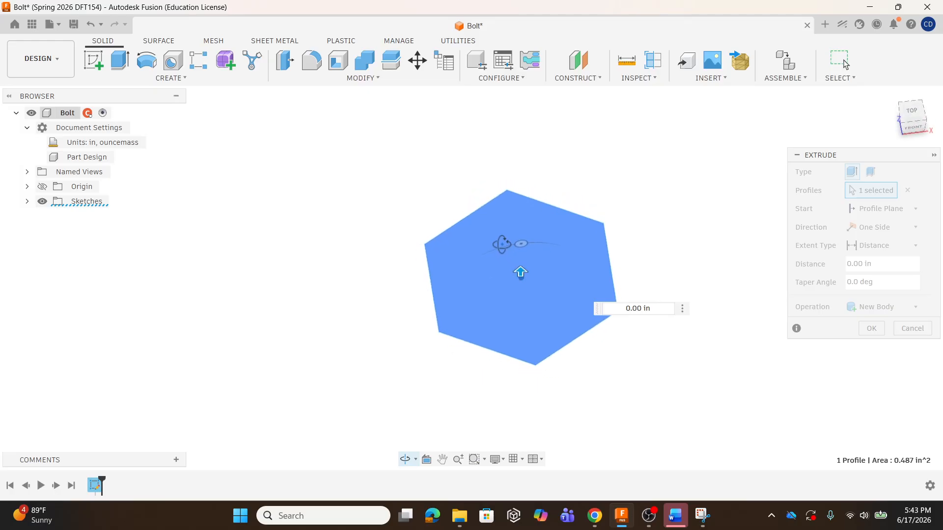
drag(520, 270, 520, 226)
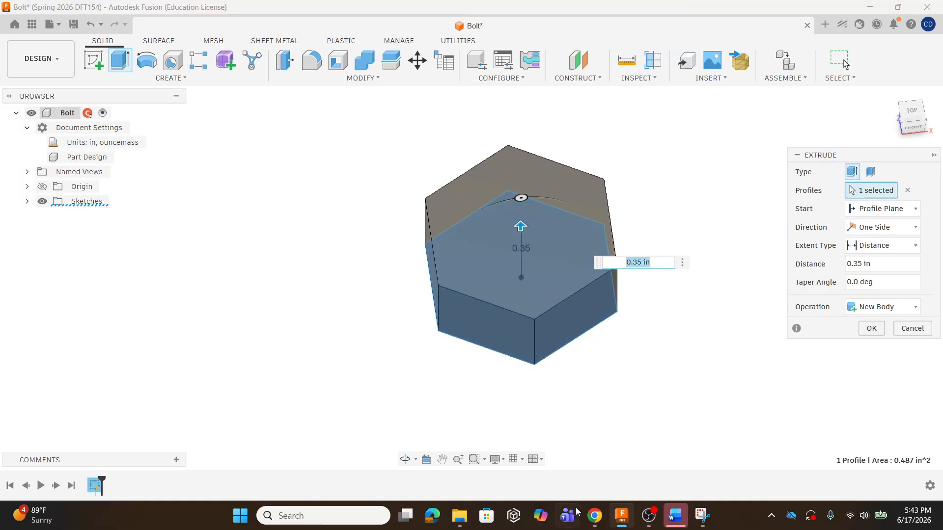
click(594, 516)
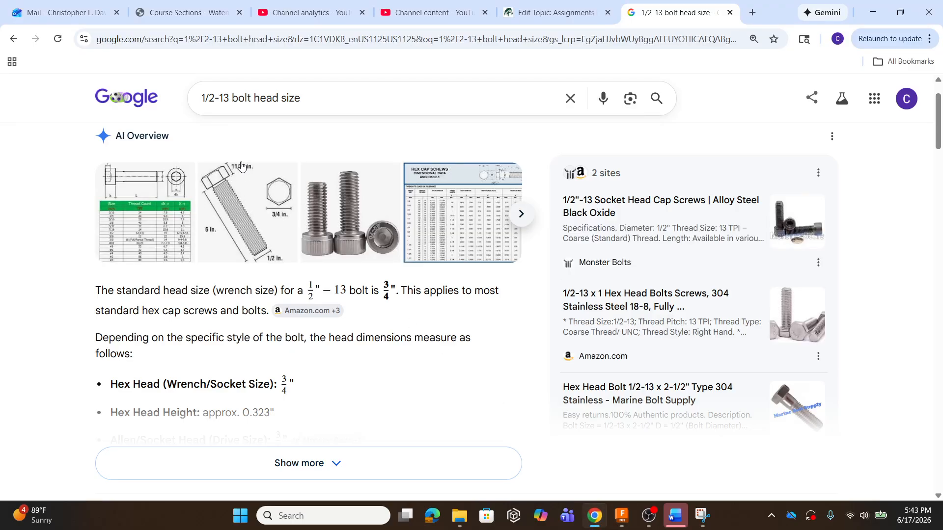
click(622, 516)
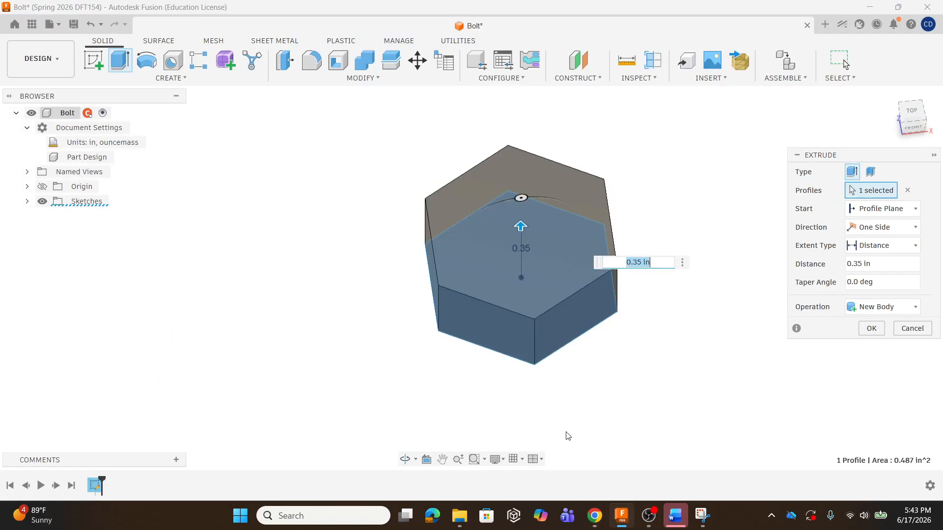
text(11/32)
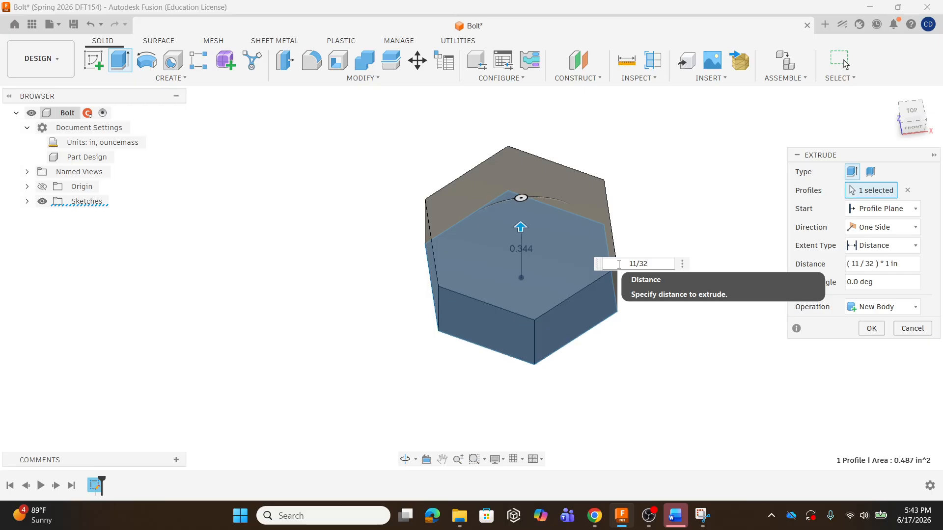
key(Return)
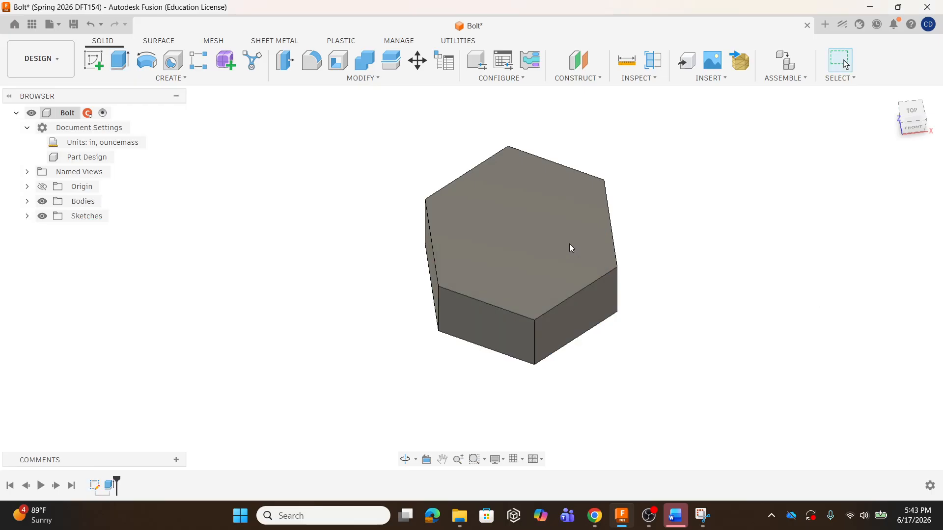
- Start a sketch on the hexagonal head's top face and draw a 1/2 in diameter circle centred on the origin
shift+middle_drag(587, 292, 598, 265)
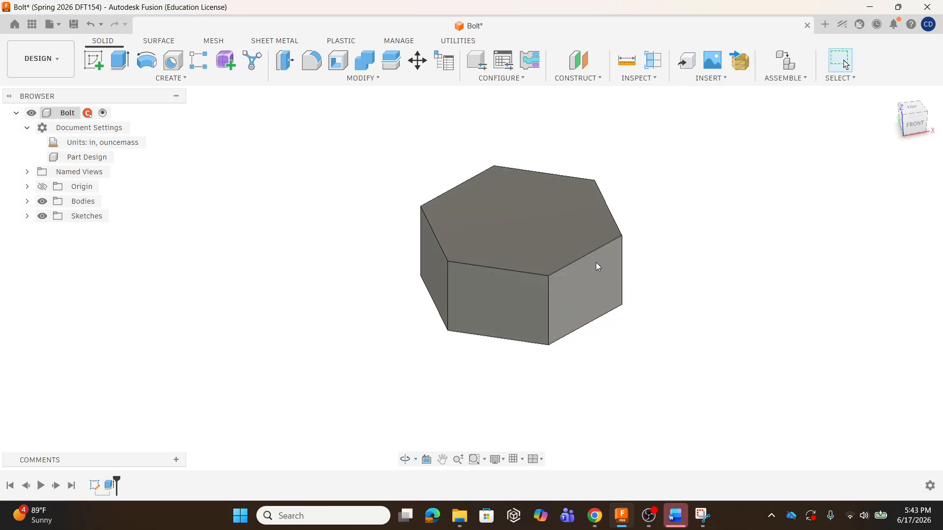
click(99, 64)
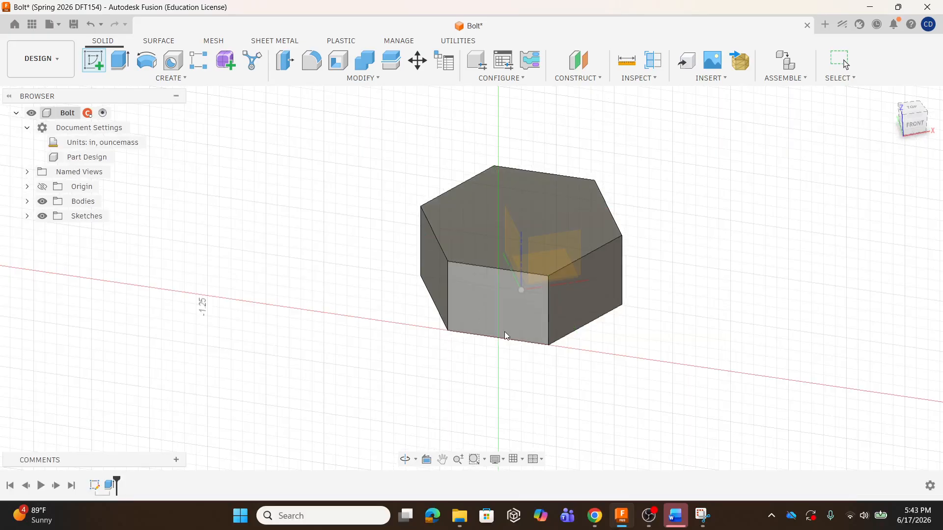
click(461, 192)
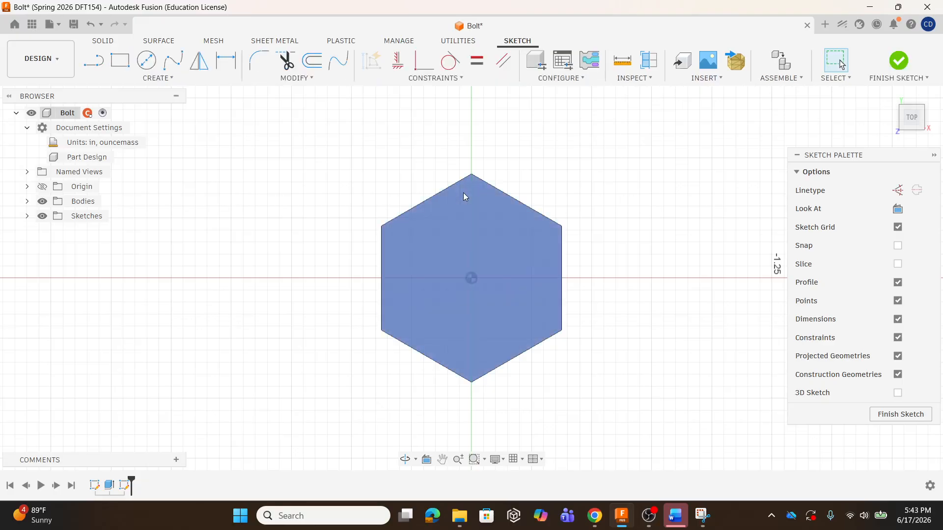
click(147, 61)
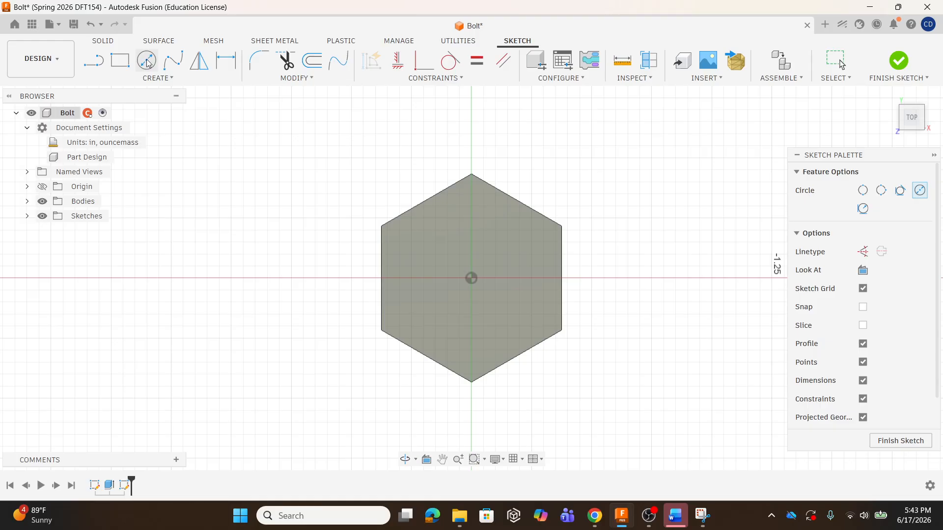
click(147, 61)
click(471, 279)
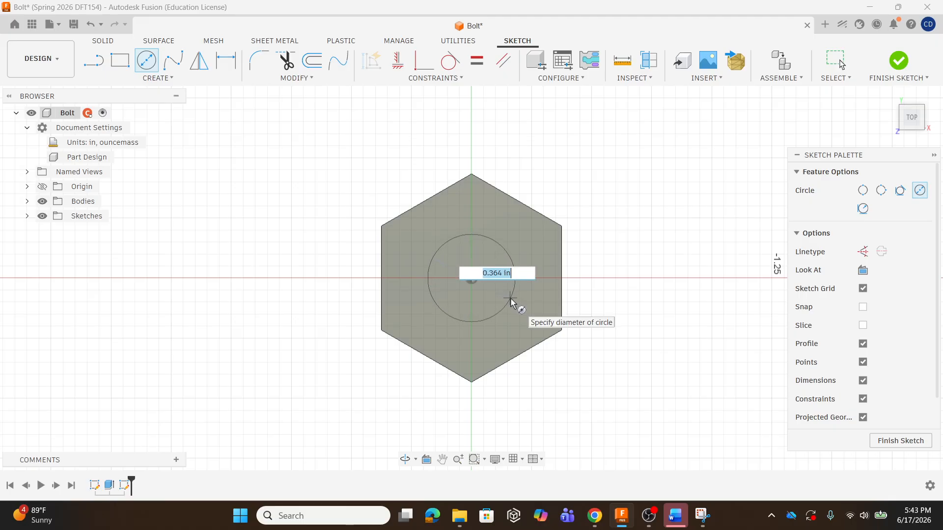
text(.5)
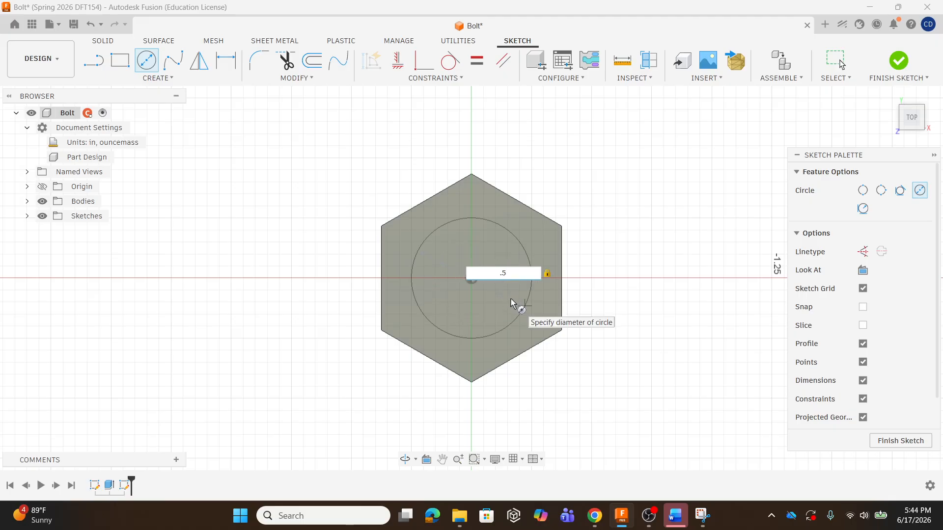
key(BackSpace)
key(BackSpace)
text(1/)
key(Return)
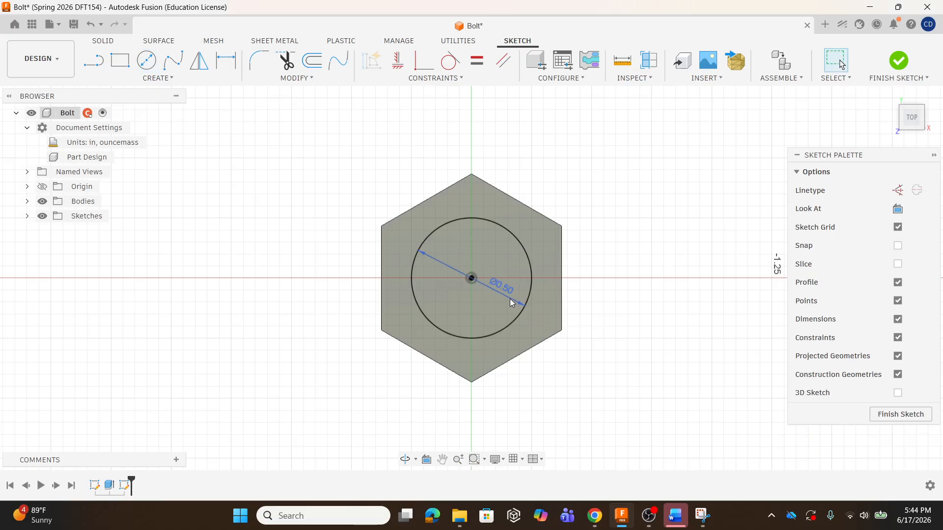
- Extrude the circle 3.5 in upward from the head as the bolt shank, joined to the existing body
click(495, 268)
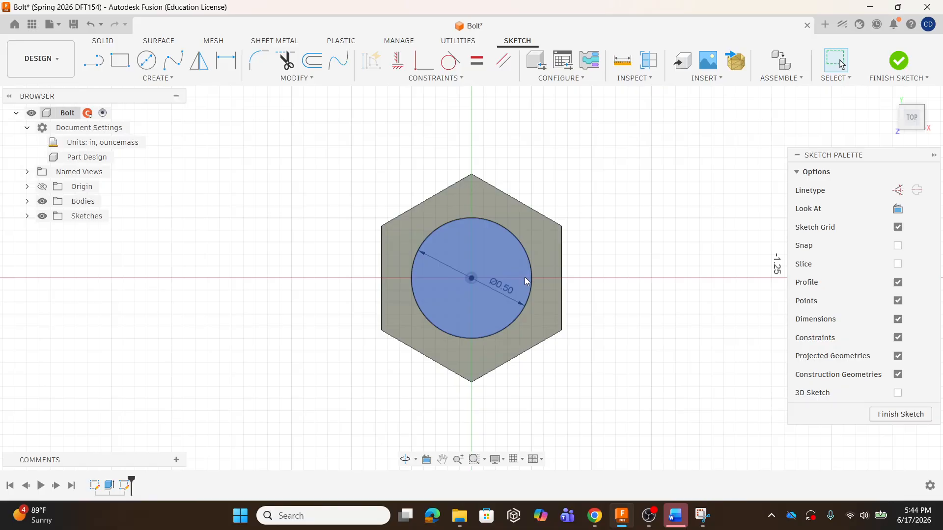
key(e)
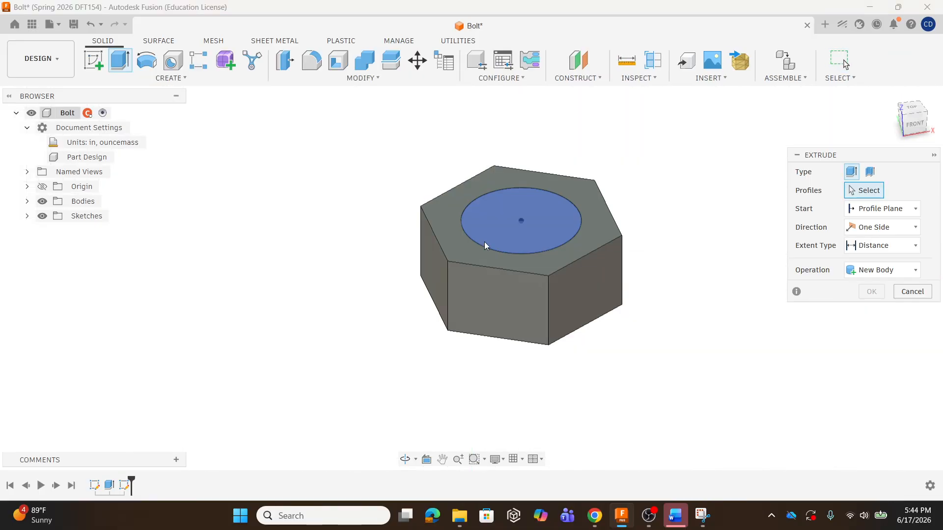
click(542, 214)
drag(522, 210, 523, 150)
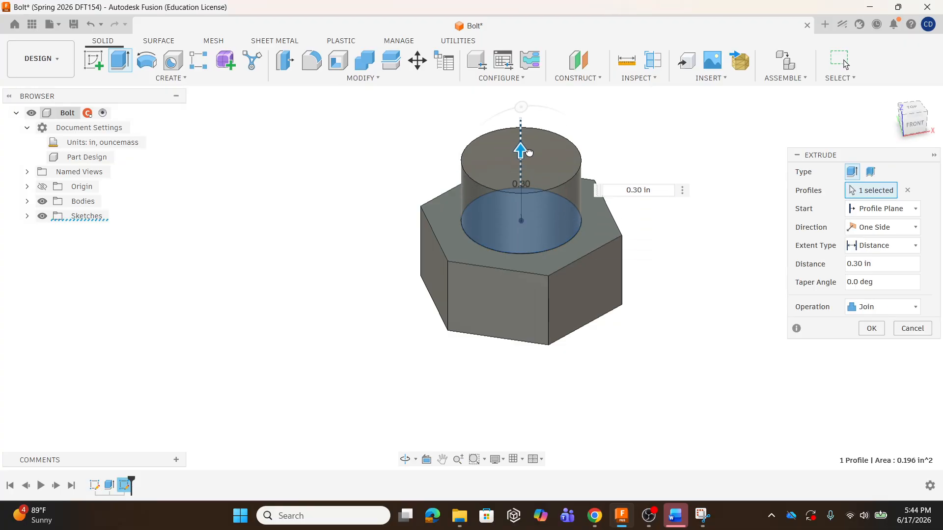
text(3.5)
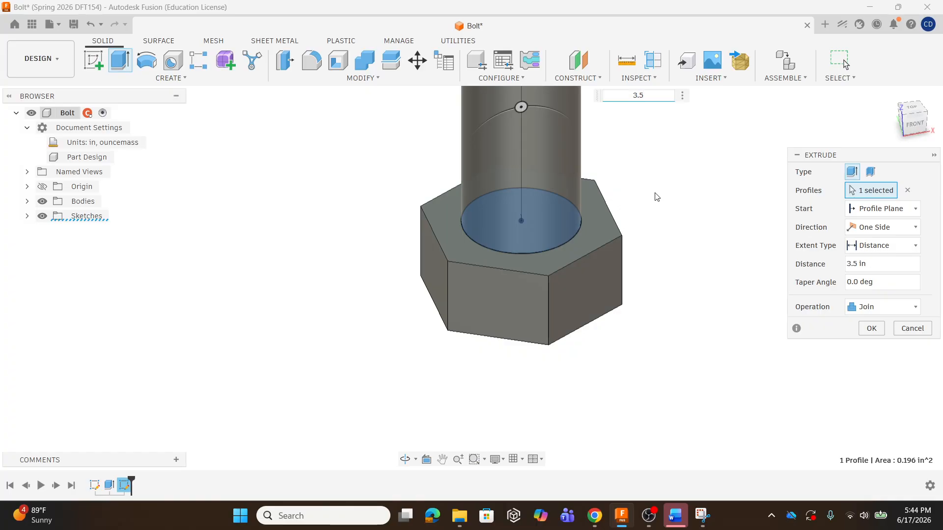
key(Return)
scroll(459, 432, down, 4)
scroll(452, 430, down, 2)
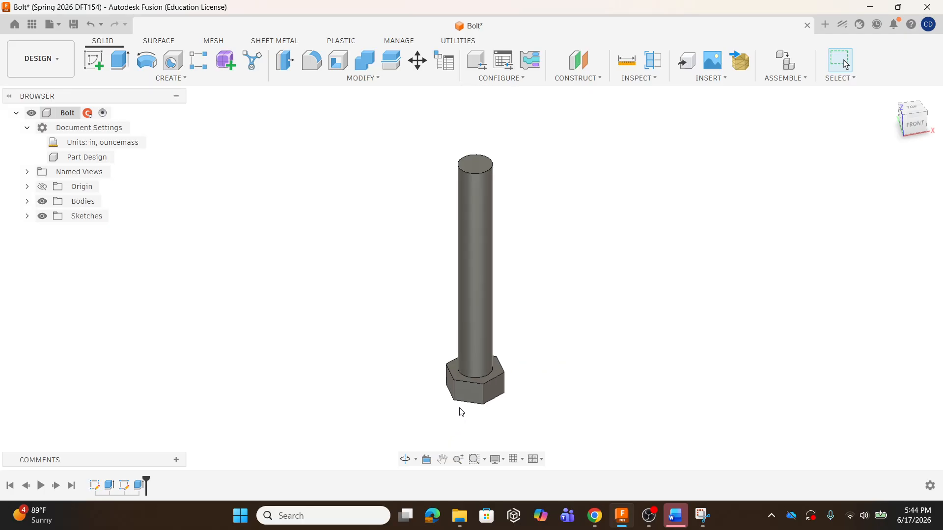
scroll(480, 248, up, 1)
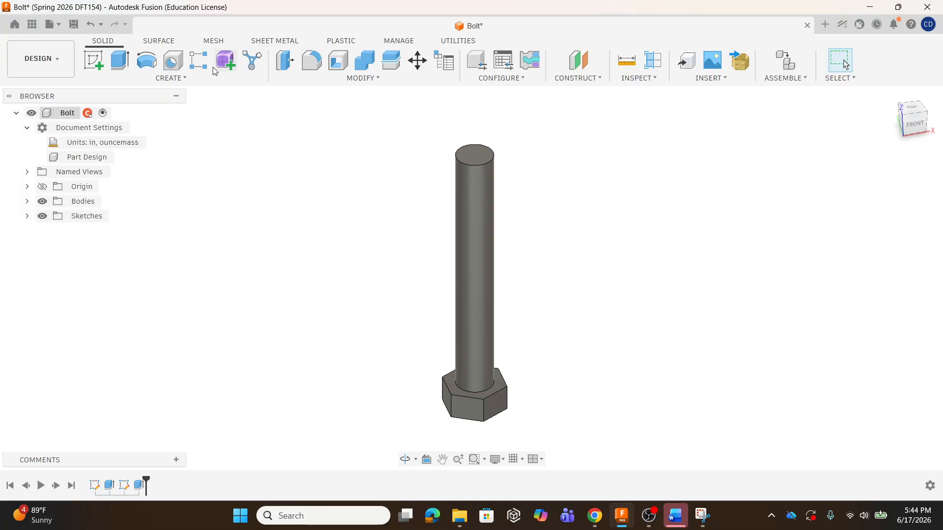
- Start a Thread on the shank's cylindrical face and choose the 1/2-13 UNC designation
click(172, 78)
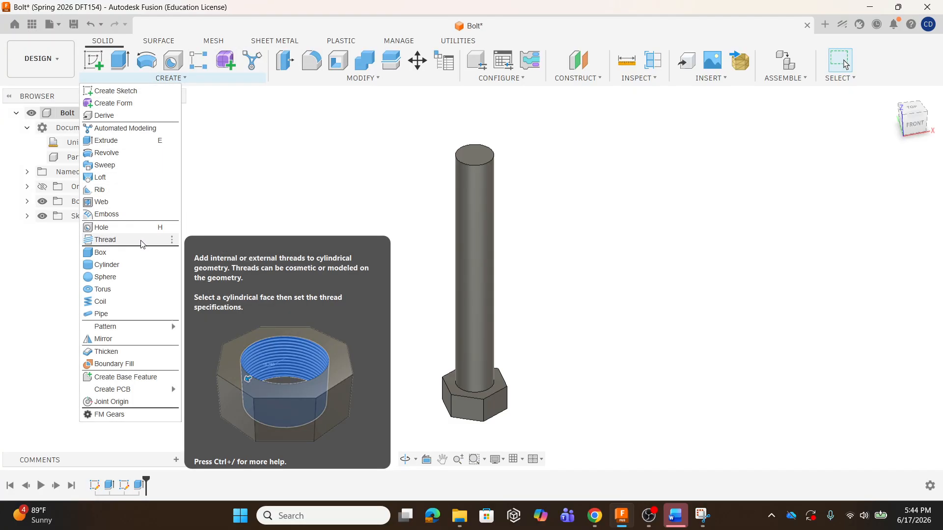
click(105, 241)
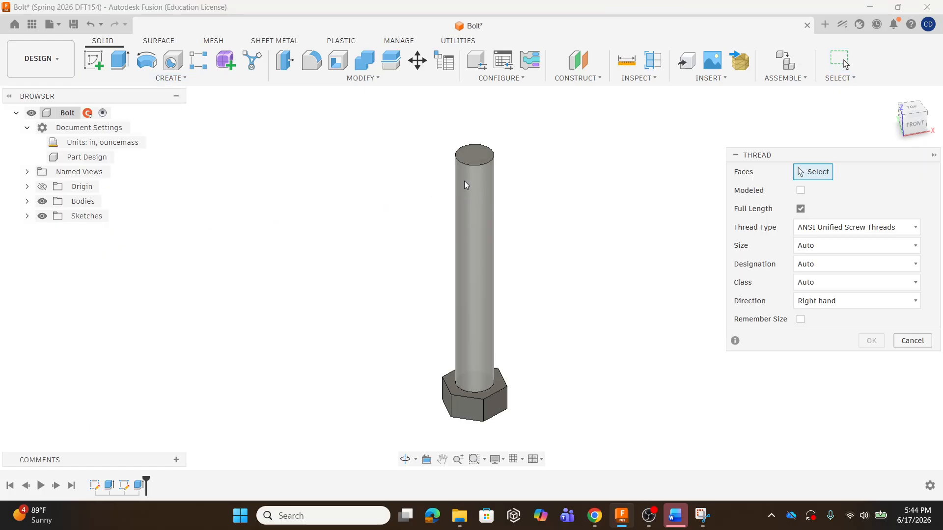
click(491, 178)
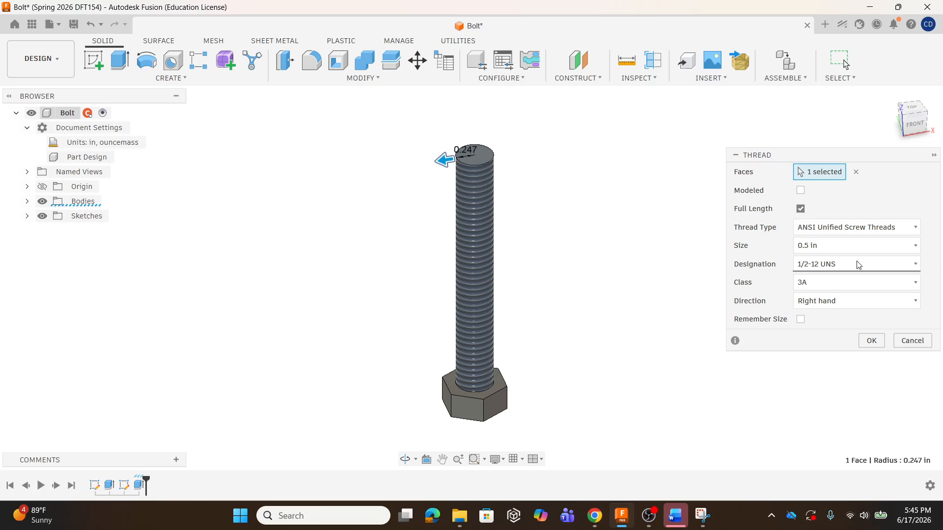
click(916, 266)
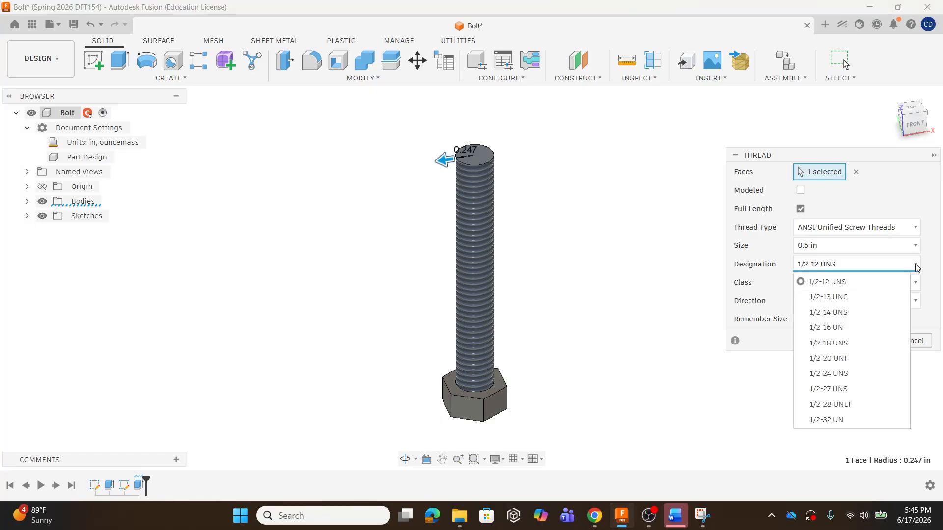
click(852, 298)
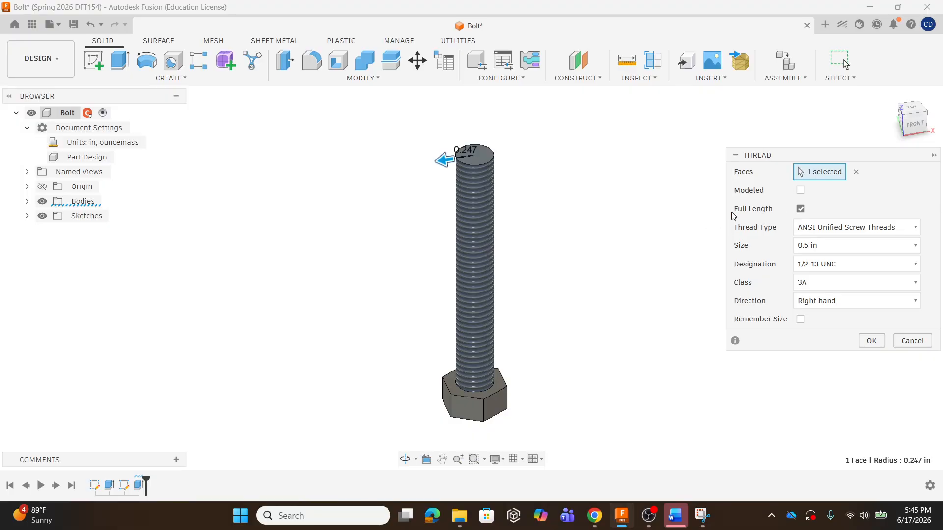
- Disable full-length threading, try a 0.75 in offset, and create the thread with the offset set to 0.5 in
click(800, 209)
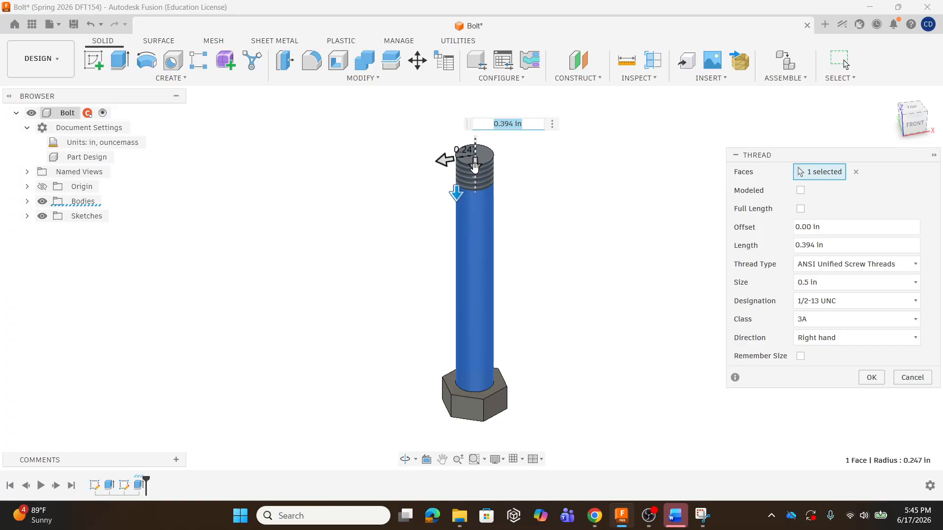
drag(479, 172, 478, 192)
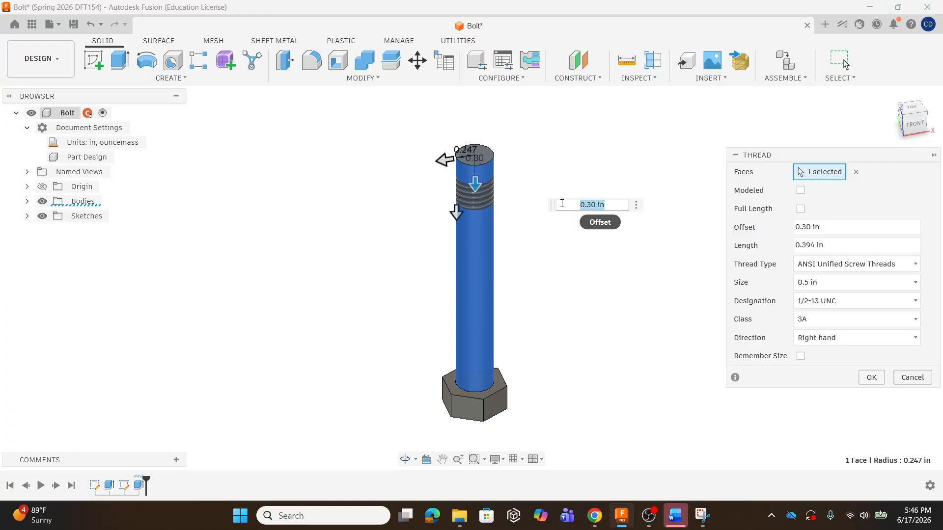
key(BackSpace)
text(.75)
key(Return)
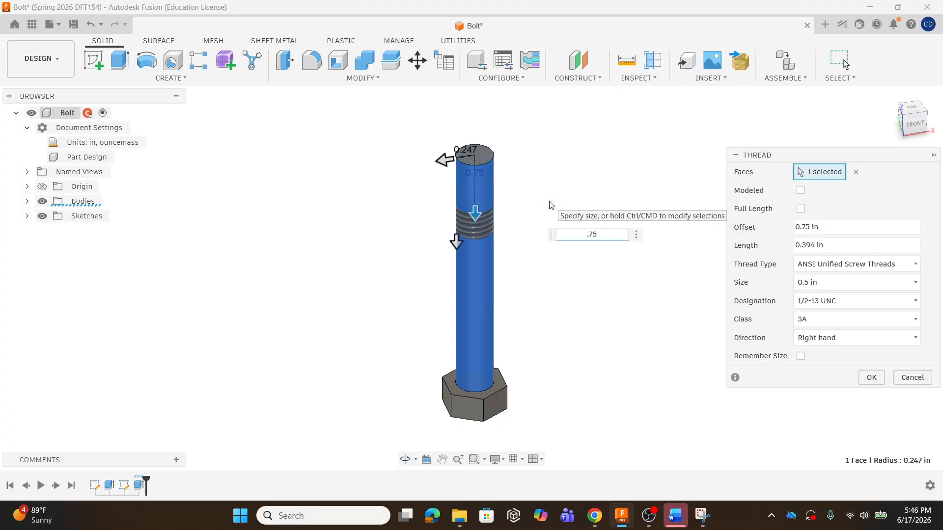
key(BackSpace)
text(.5)
key(Return)
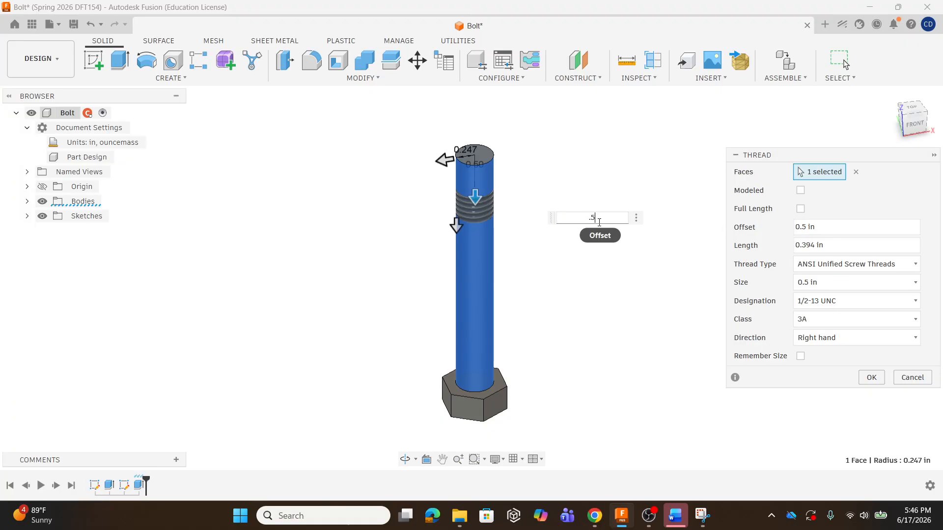
click(871, 377)
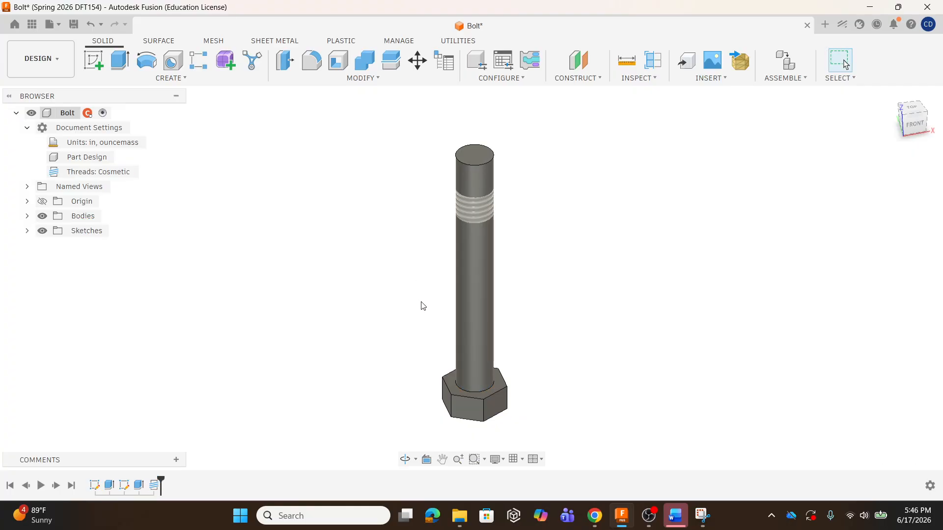
- Reopen the thread feature for editing and set its offset to 0 in, so it starts at the shank's end
double_click(154, 485)
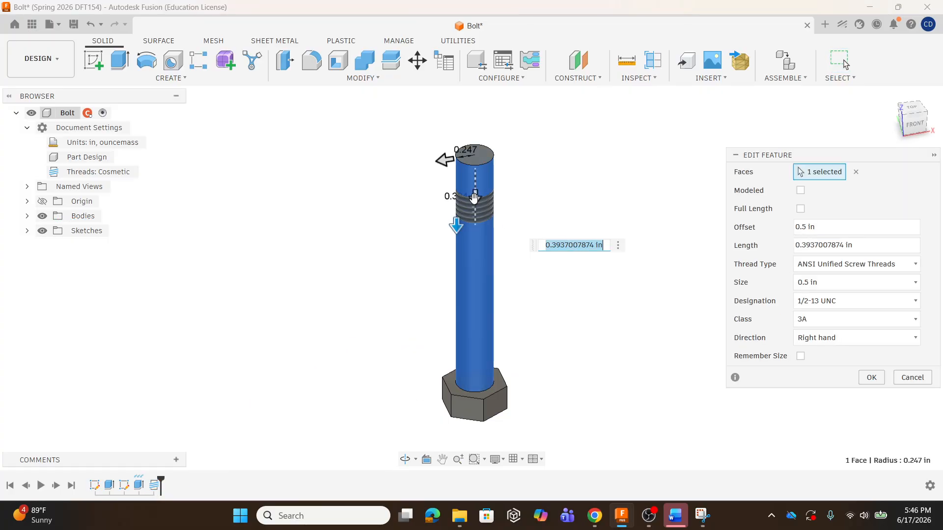
drag(474, 197, 480, 168)
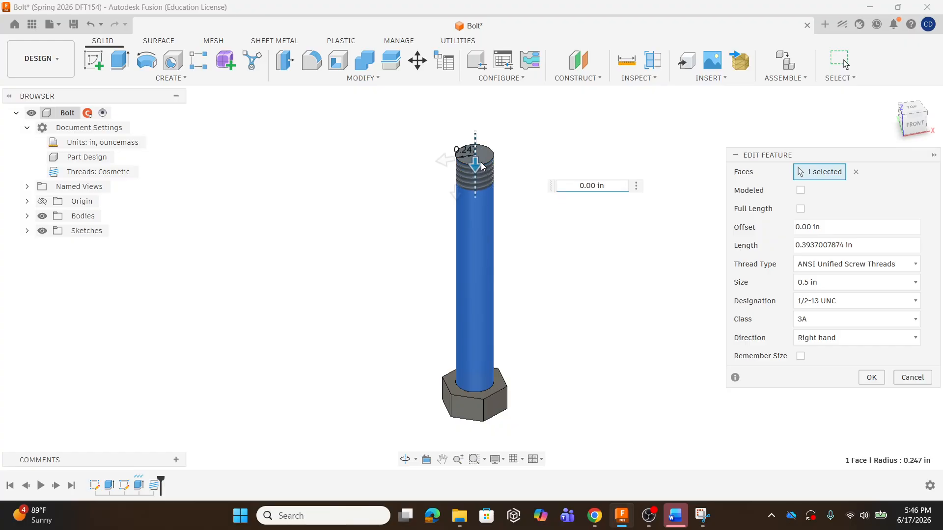
- Try a thread size of 0.75 in and set the size back to 0.5 in
click(814, 283)
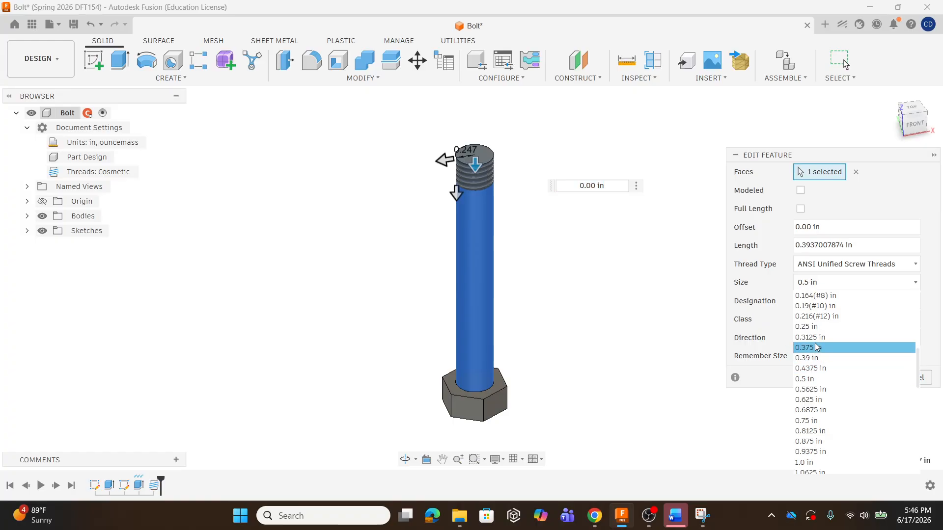
click(807, 420)
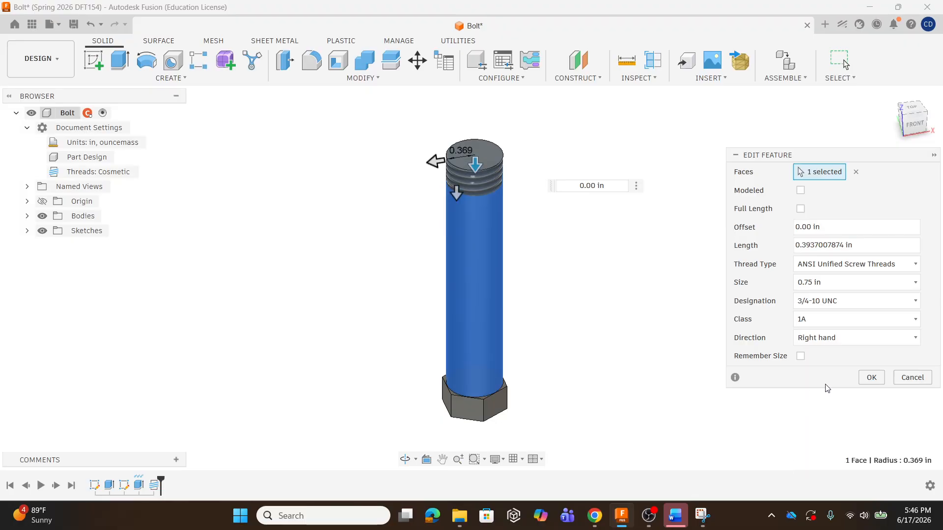
click(818, 285)
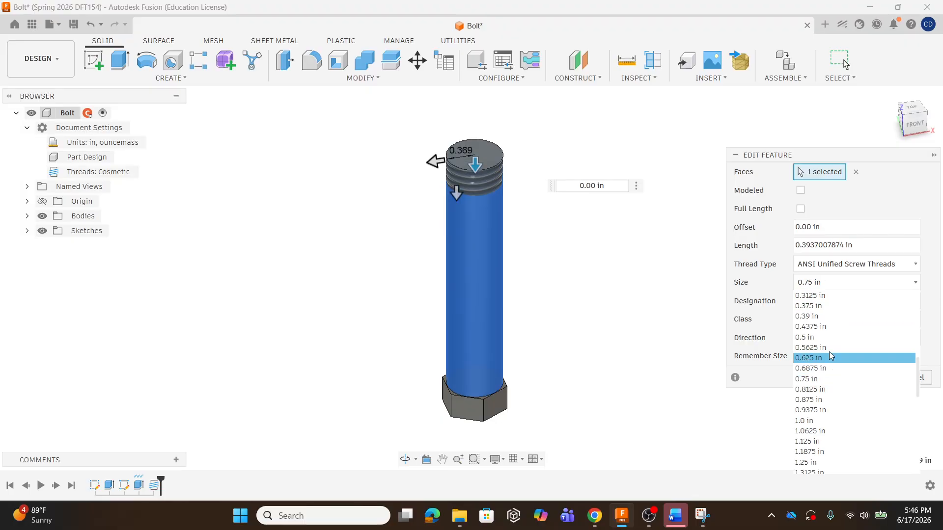
click(825, 337)
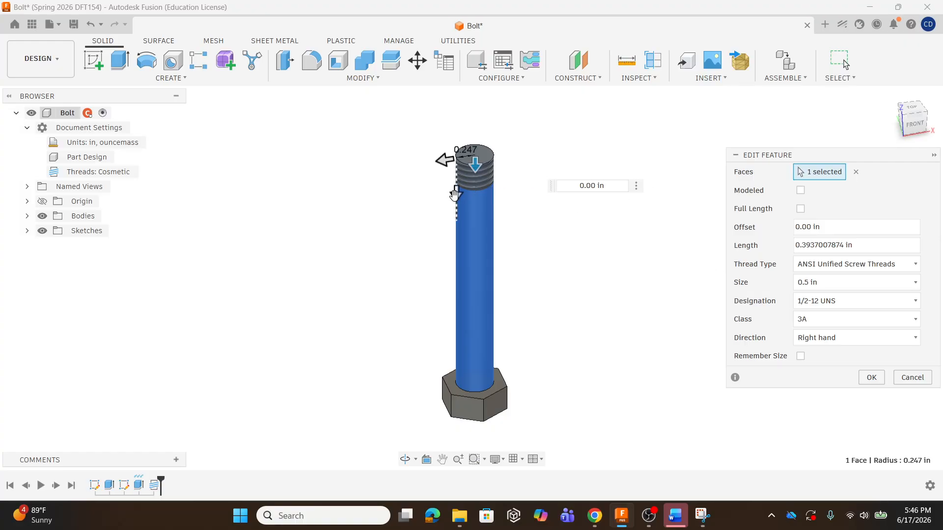
- Set the thread's length to 0.75 in and apply the edited feature
drag(454, 195, 454, 213)
key(BackSpace)
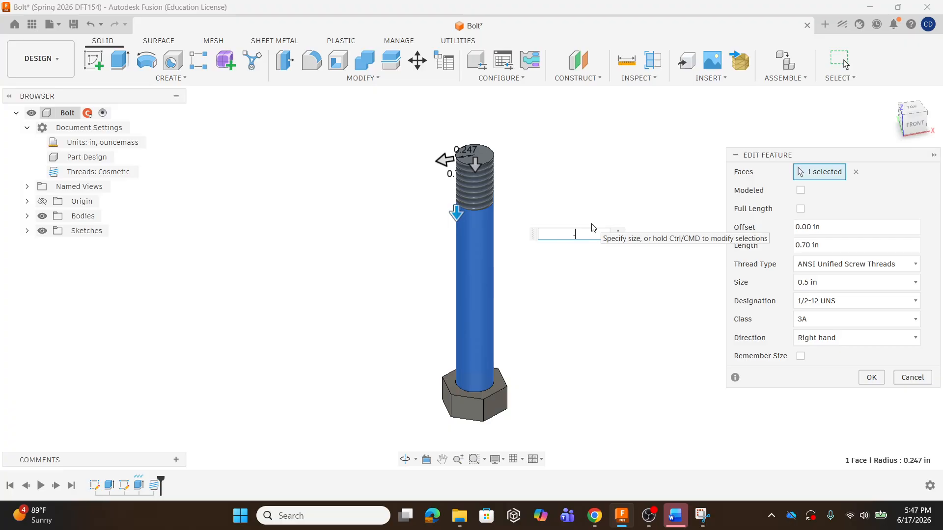
key(Return)
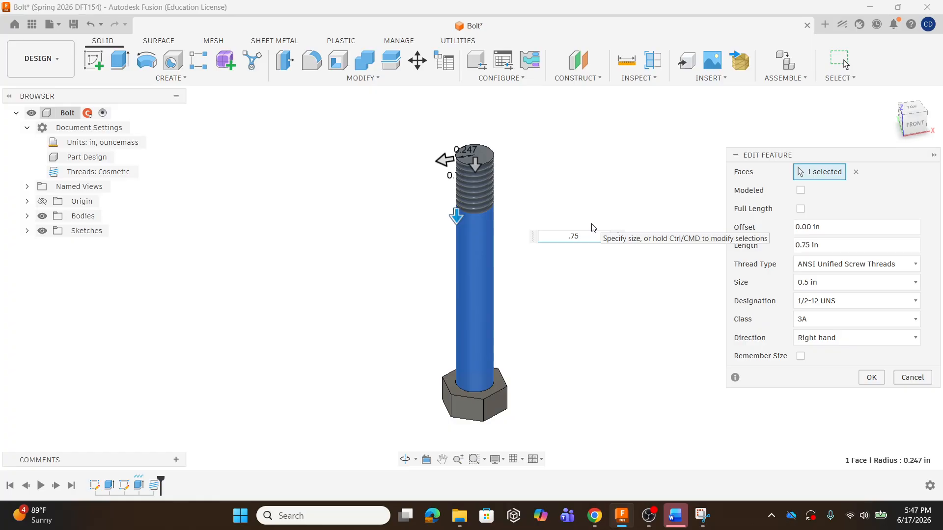
key(Return)
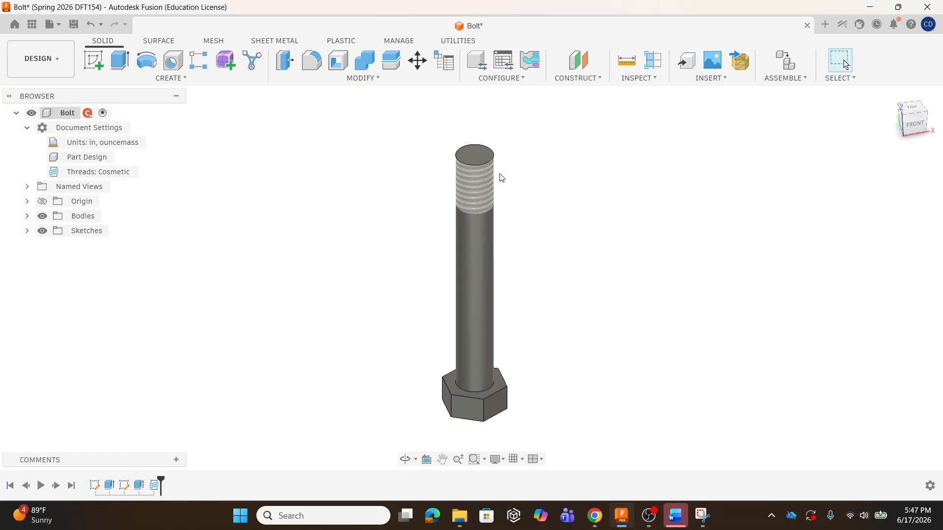
- Edit the thread feature on the shank so it is a modeled thread and apply the change
scroll(467, 165, up, 2)
scroll(660, 144, up, 2)
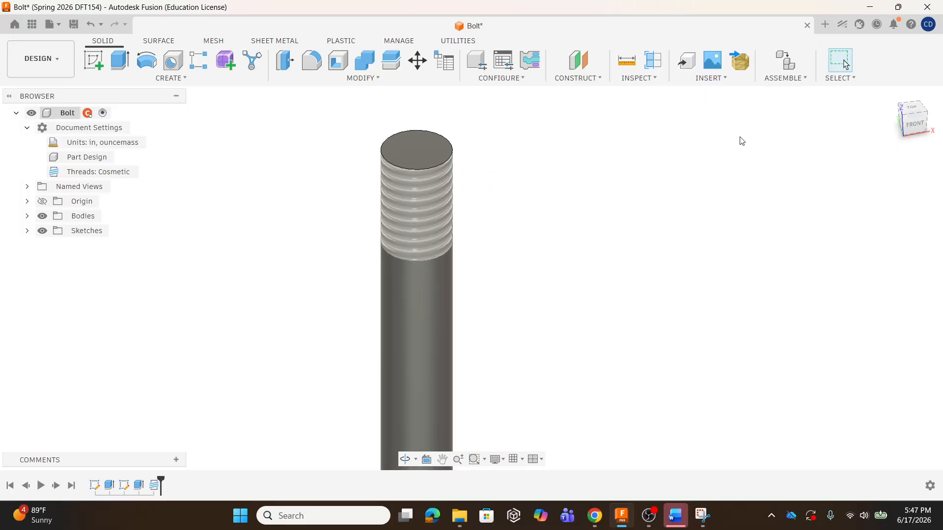
scroll(639, 174, up, 2)
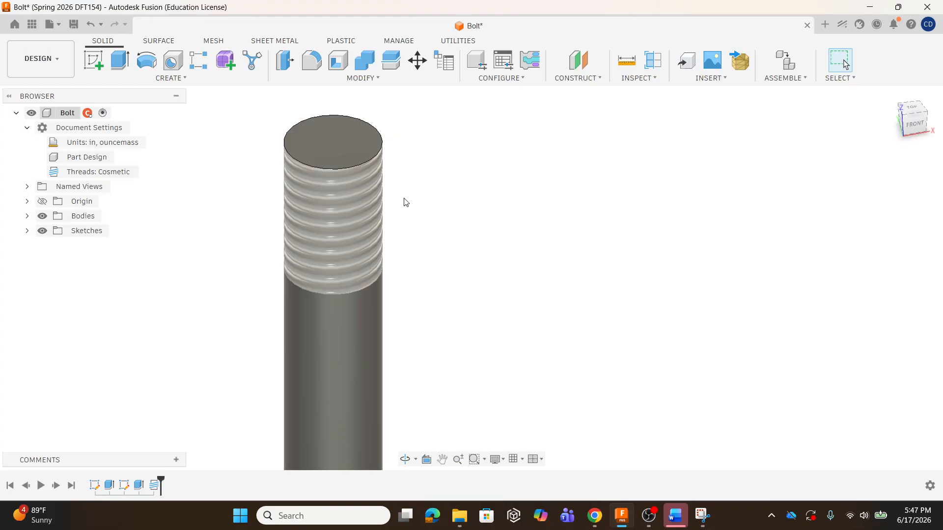
right_click(155, 488)
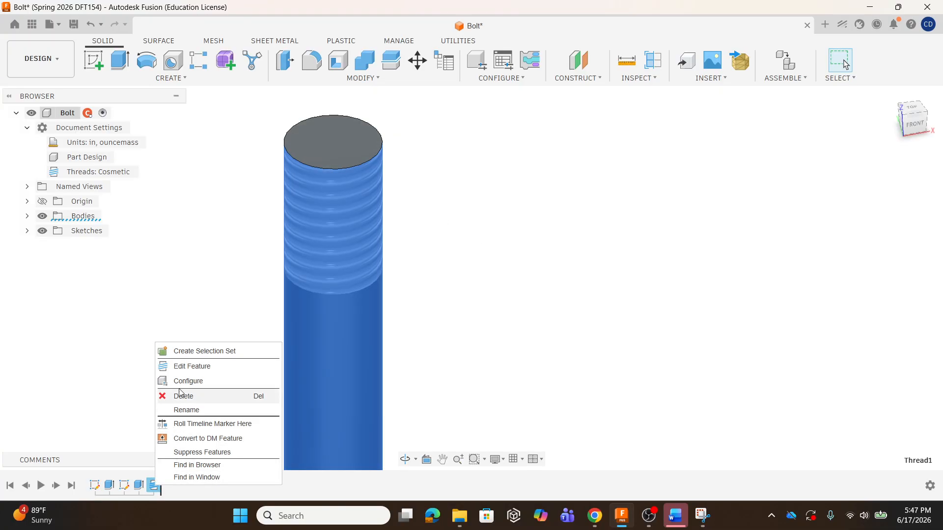
click(192, 366)
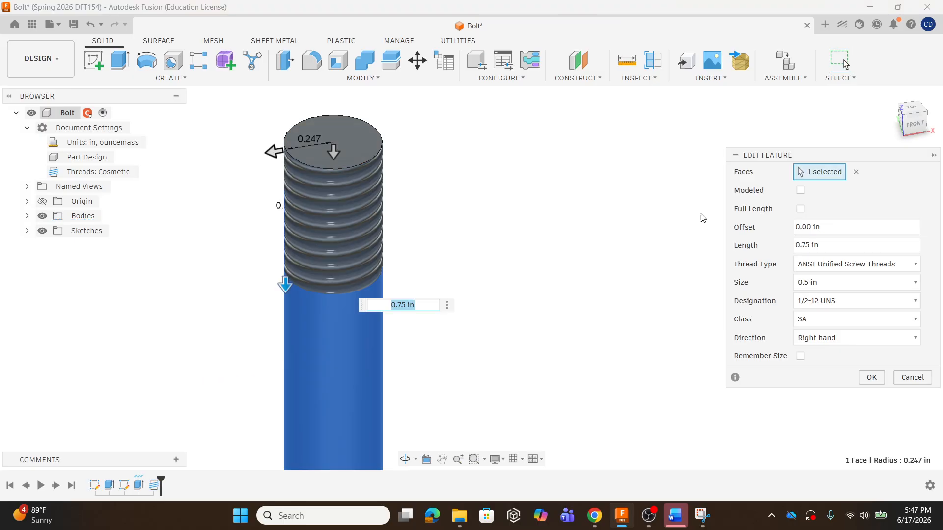
click(800, 191)
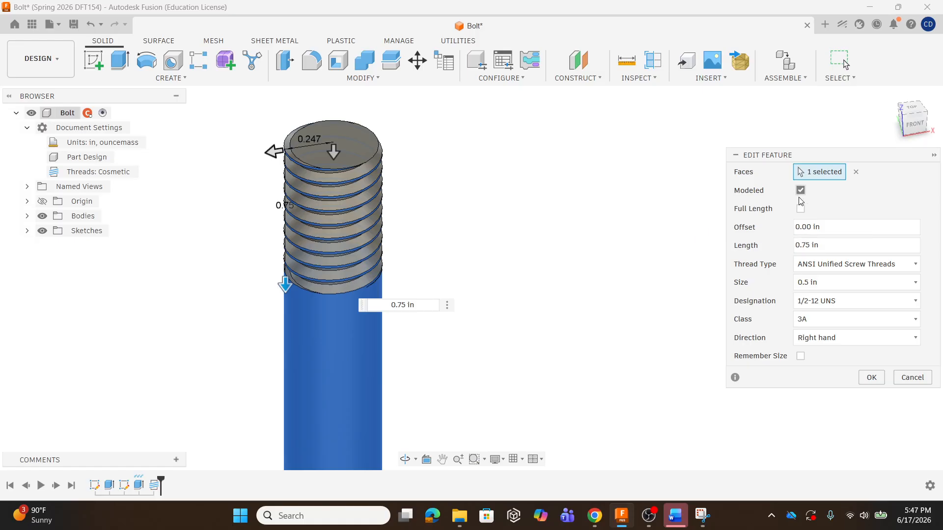
click(871, 378)
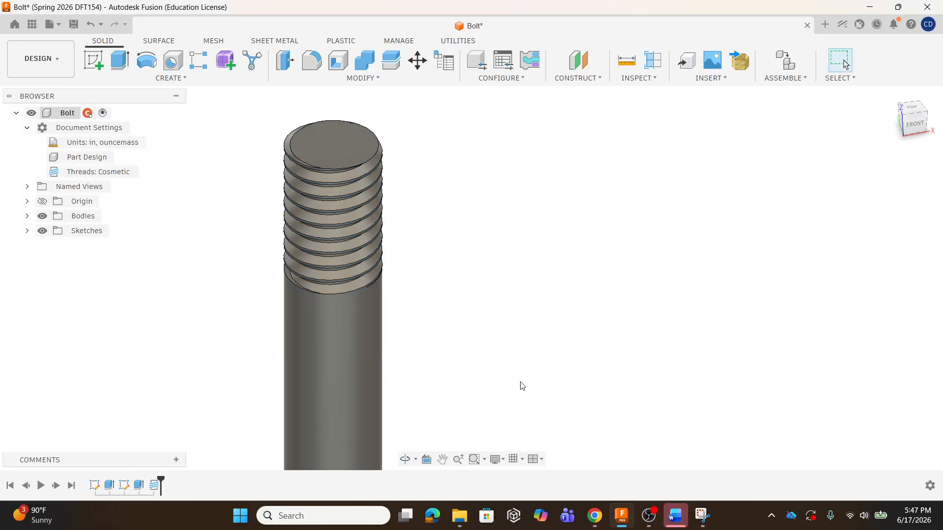
- Fillet the circular edge where the shank meets the hex head with a 0.025 in radius
shift+middle_drag(520, 383, 351, 185)
scroll(415, 201, down, 5)
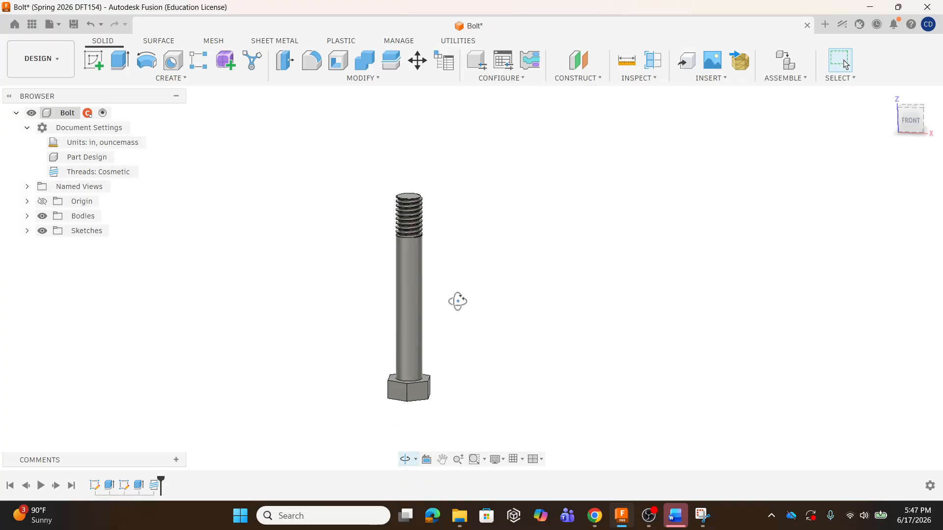
shift+middle_drag(457, 301, 414, 387)
scroll(413, 381, up, 7)
scroll(411, 376, up, 4)
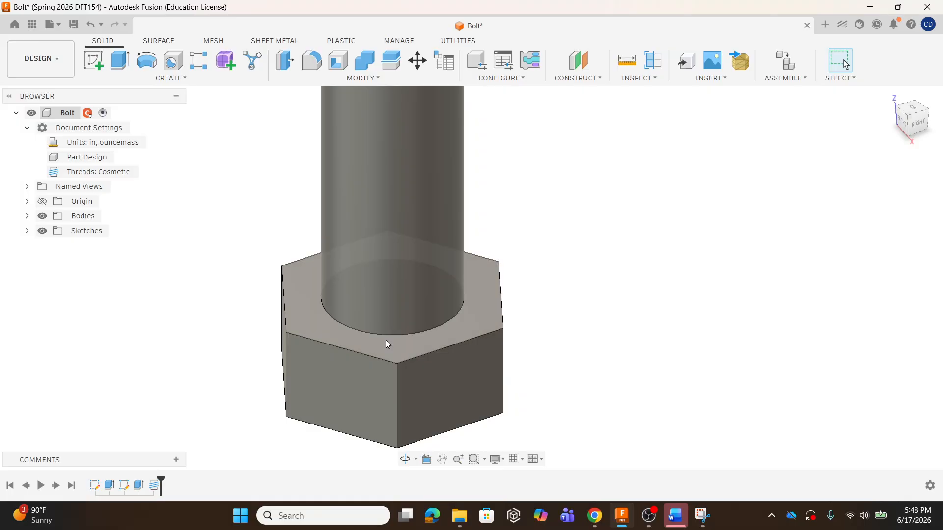
click(311, 60)
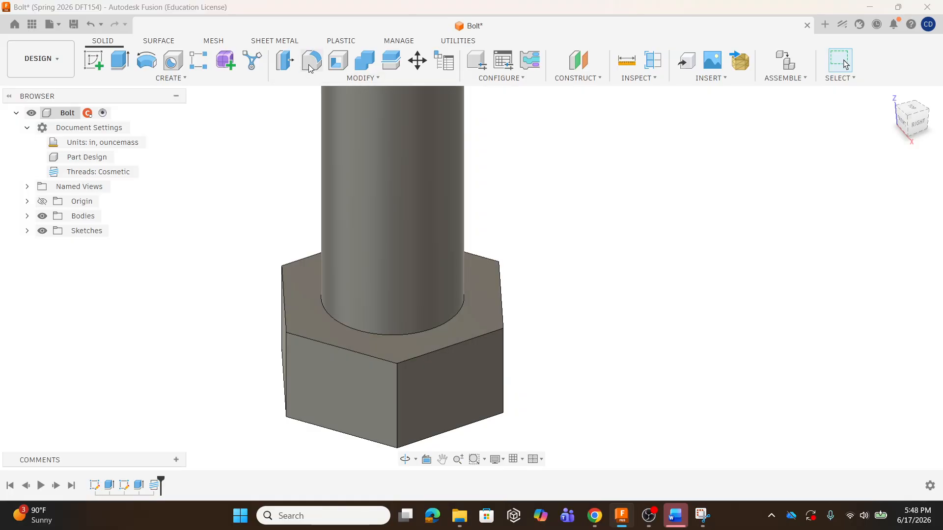
click(421, 336)
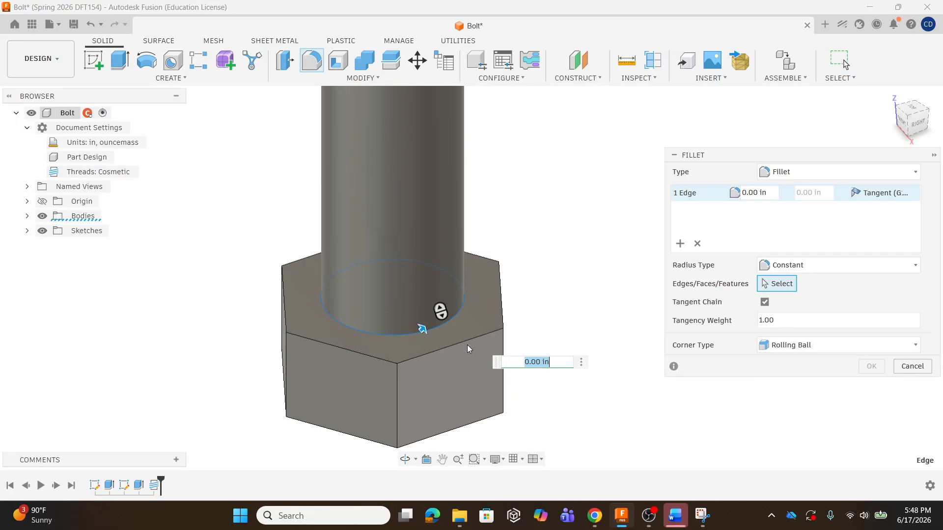
drag(425, 330, 426, 330)
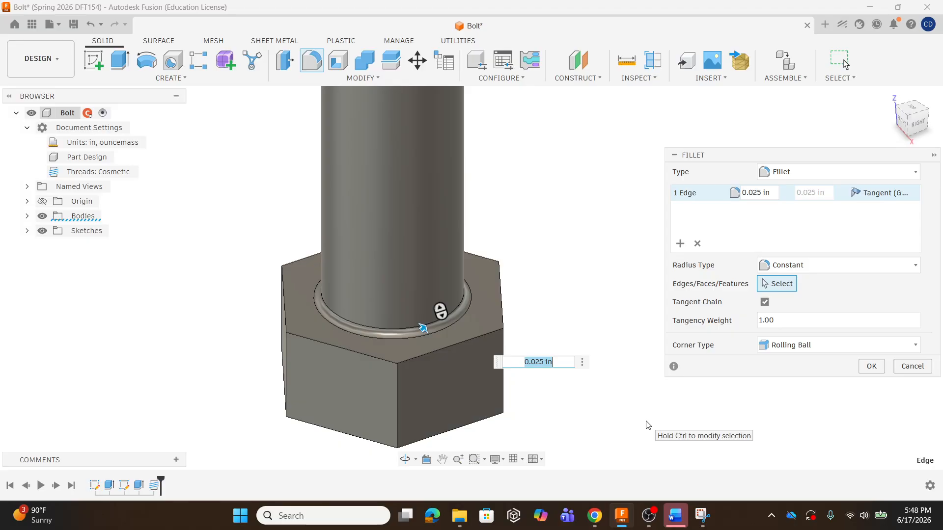
key(Return)
scroll(524, 312, up, 2)
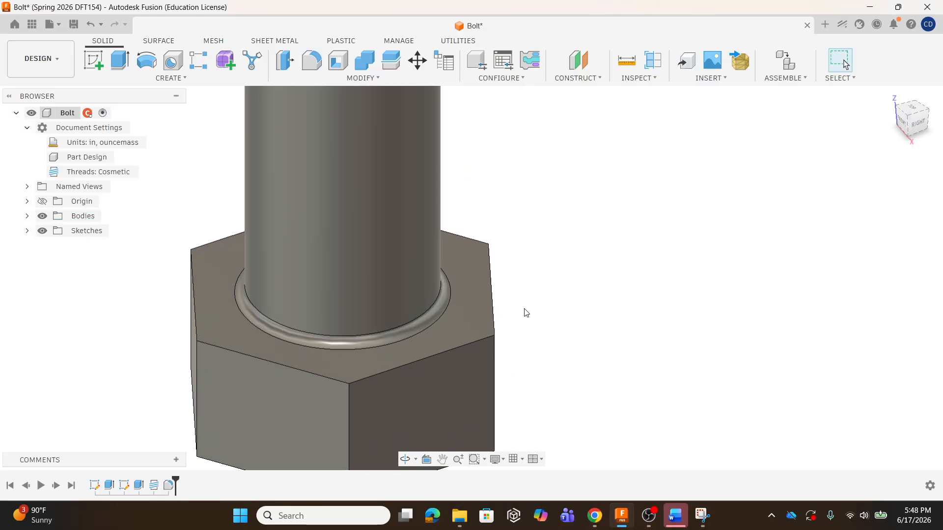
- Inspect the bolt from below, looking at the outer face of the hex head
scroll(525, 313, down, 5)
shift+middle_drag(524, 313, 510, 265)
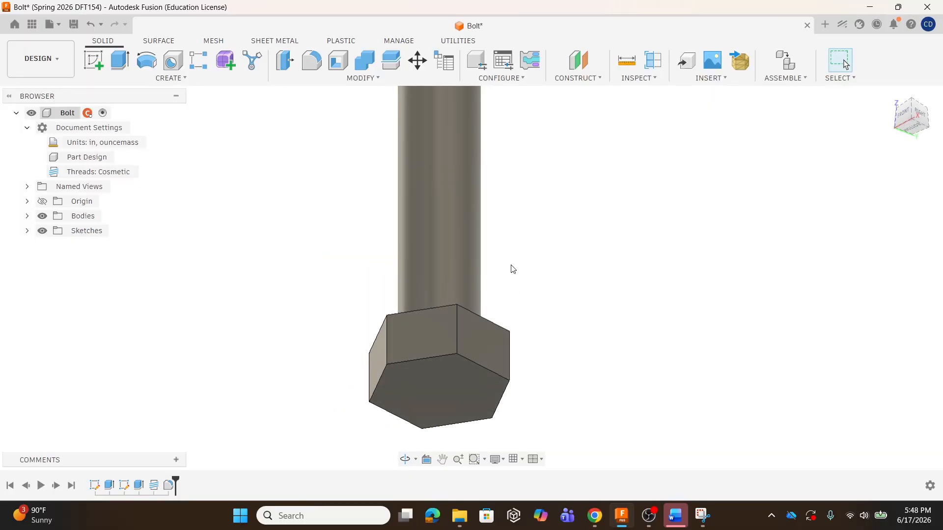
scroll(509, 370, down, 4)
scroll(462, 231, up, 2)
shift+middle_drag(511, 417, 593, 329)
scroll(480, 299, up, 3)
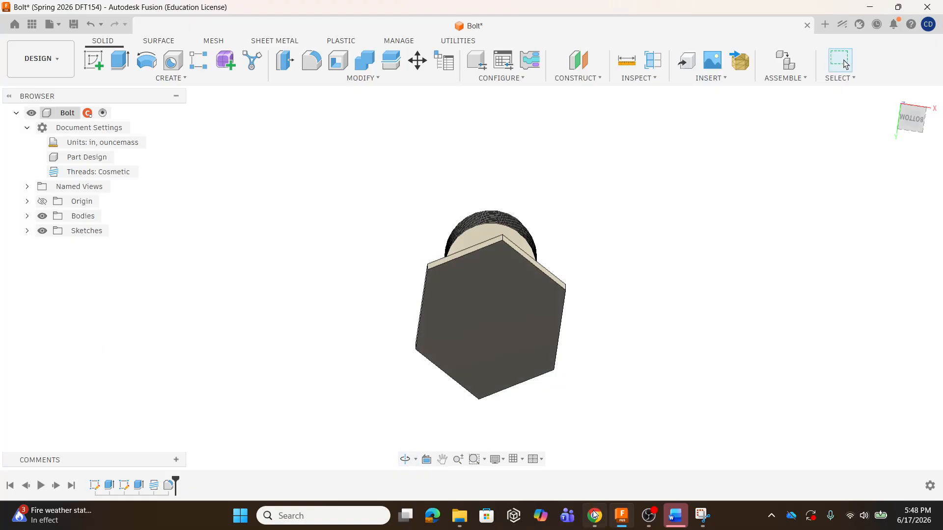
- Switch to Chrome, search Google for "standard bolt grade markings" and examine the head markings in the image results
mouse_move(594, 515)
click(595, 516)
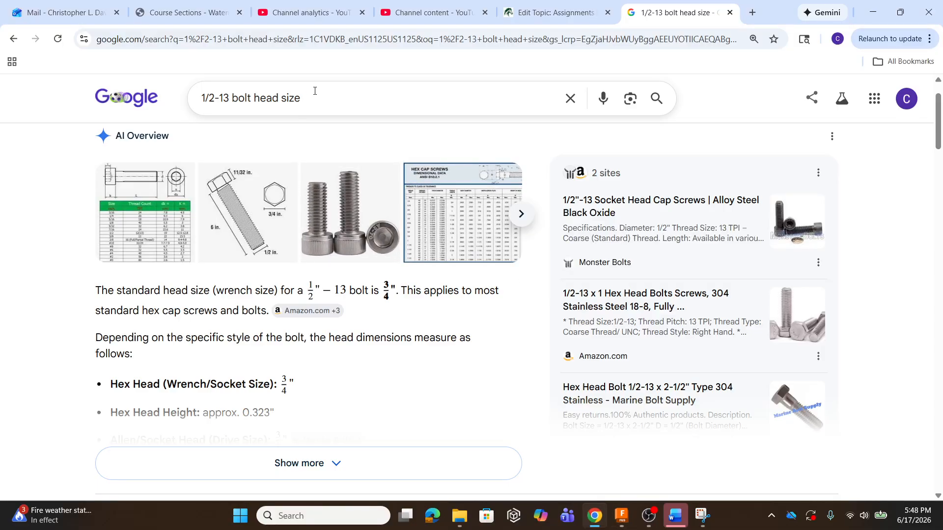
drag(315, 91, 150, 79)
key(BackSpace)
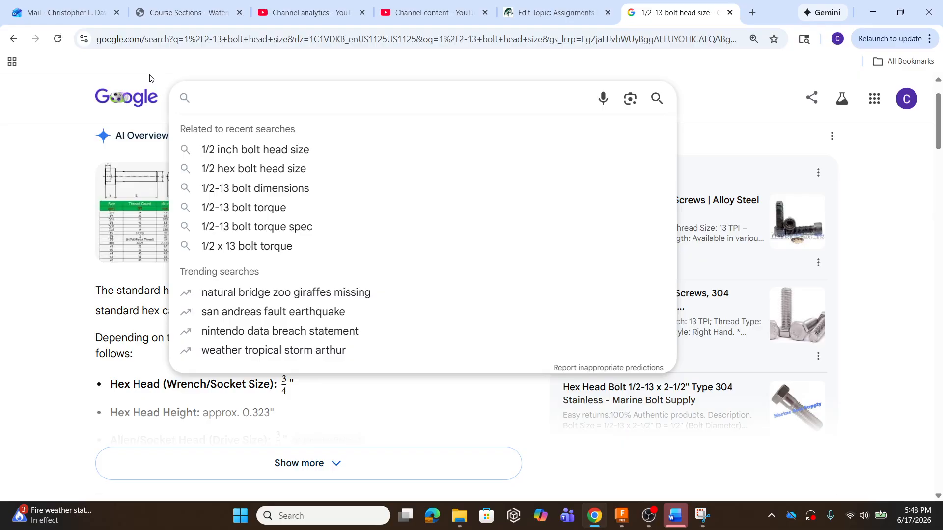
text(sta)
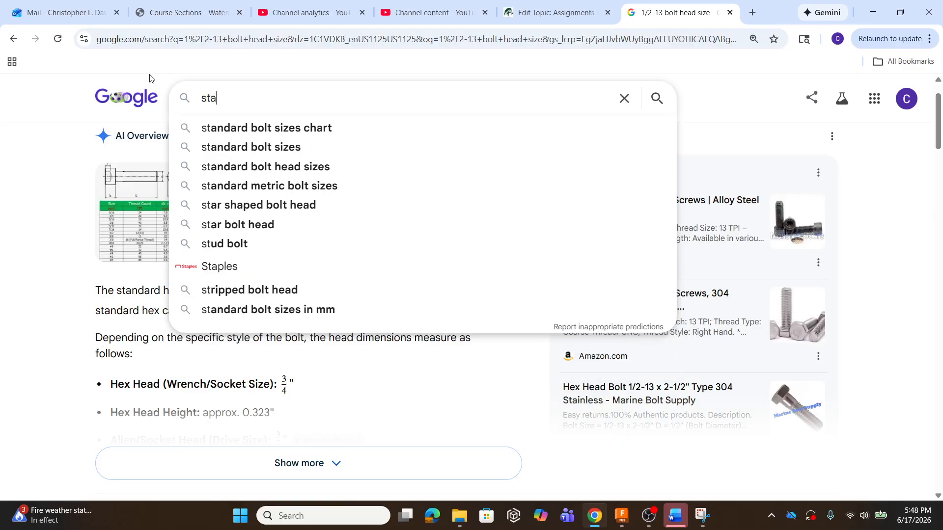
text(ndard )
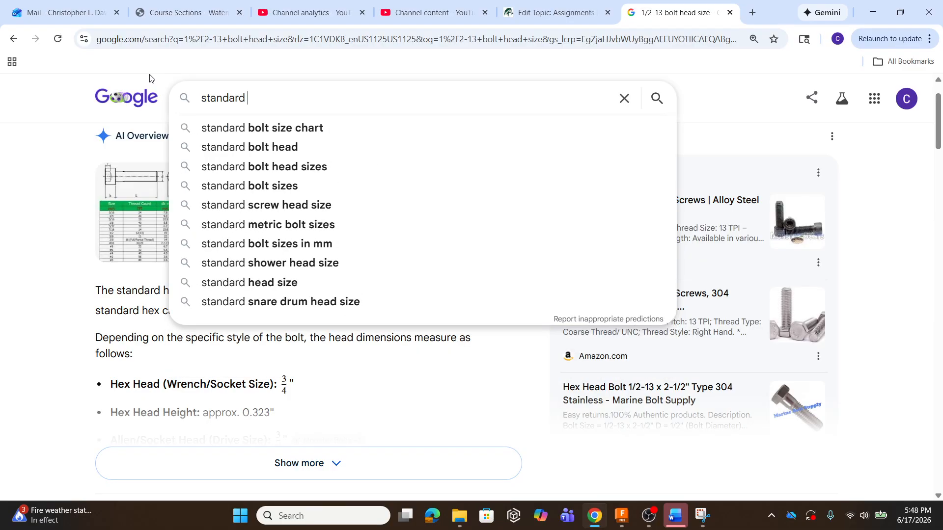
text(bolt grade)
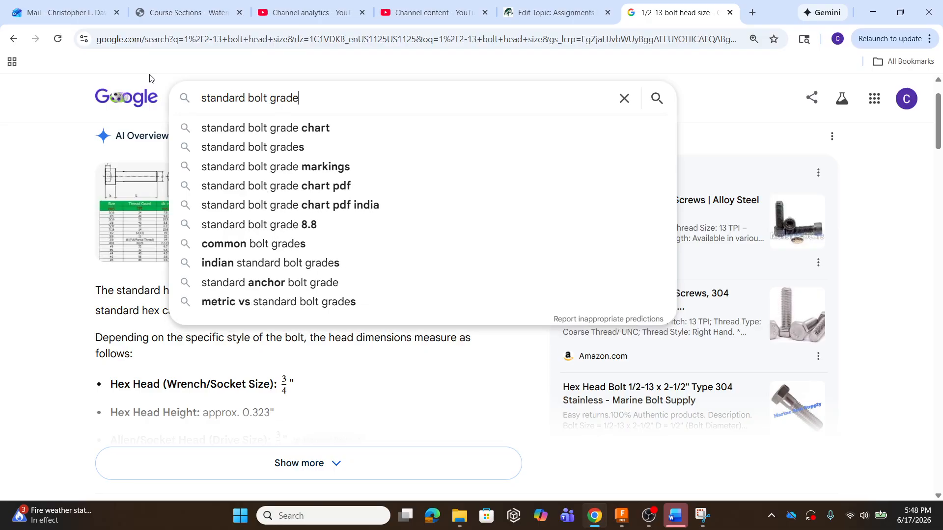
click(313, 168)
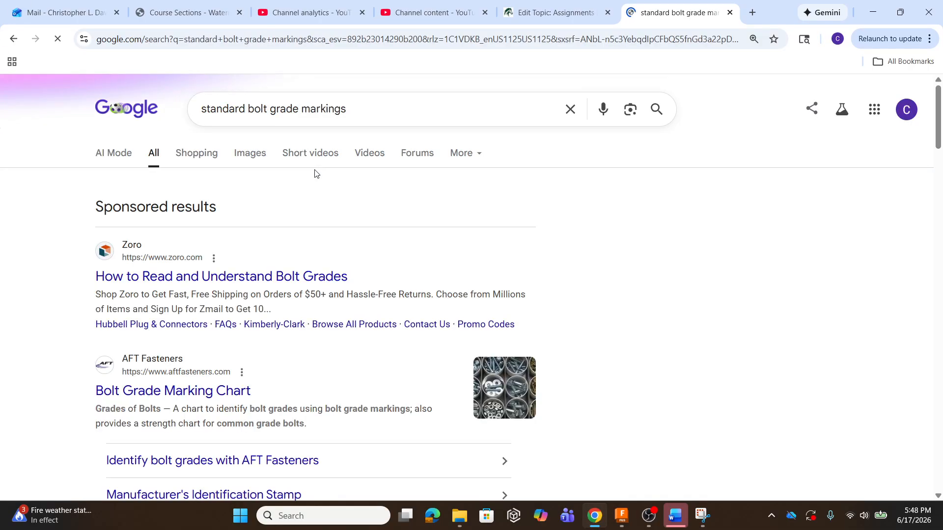
click(250, 159)
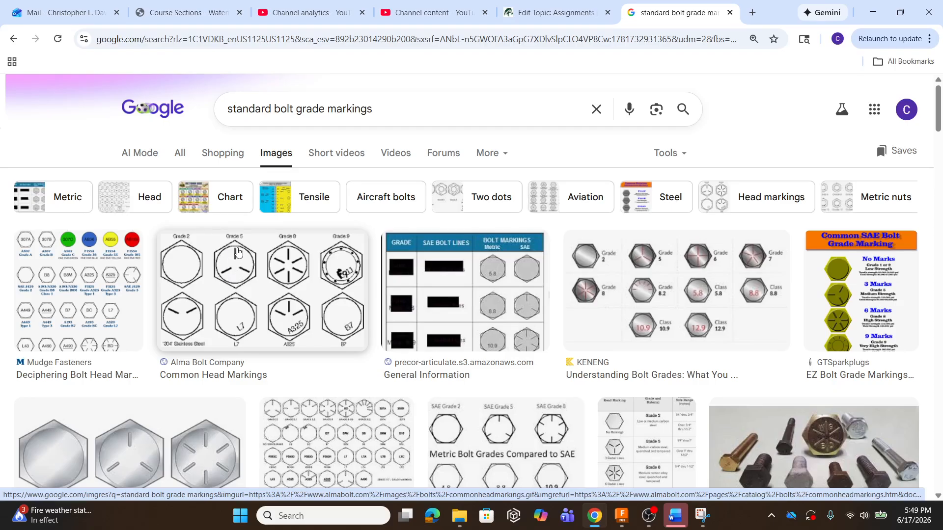
scroll(242, 257, down, 4)
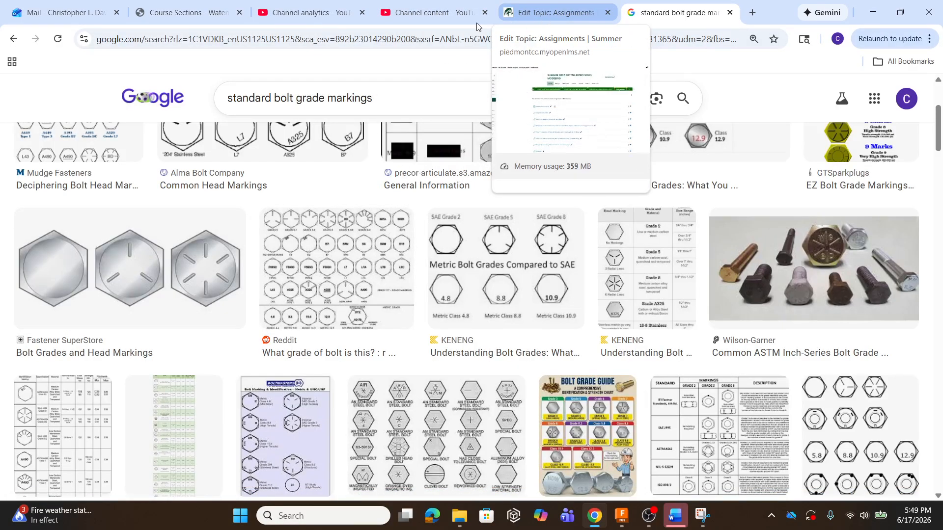
- Switch back to Fusion and create a sketch on the outer hexagonal face of the bolt head
click(621, 516)
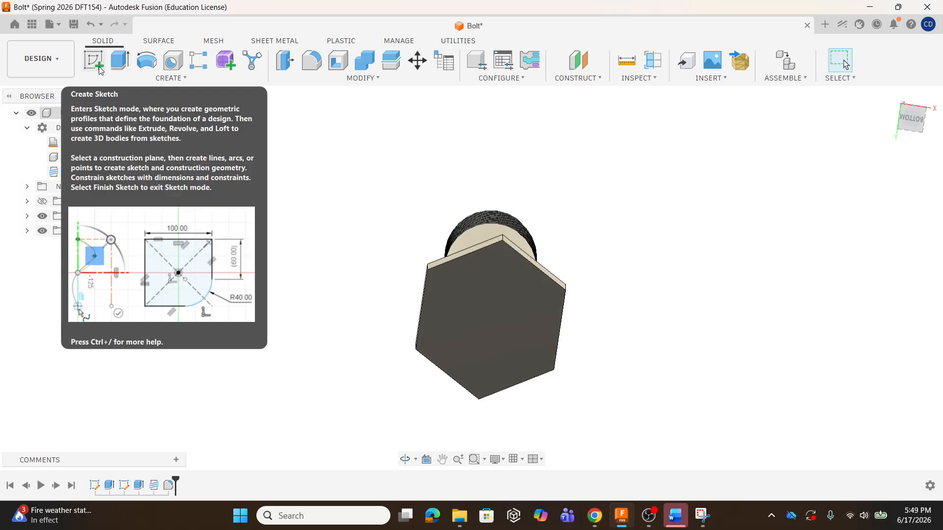
click(99, 66)
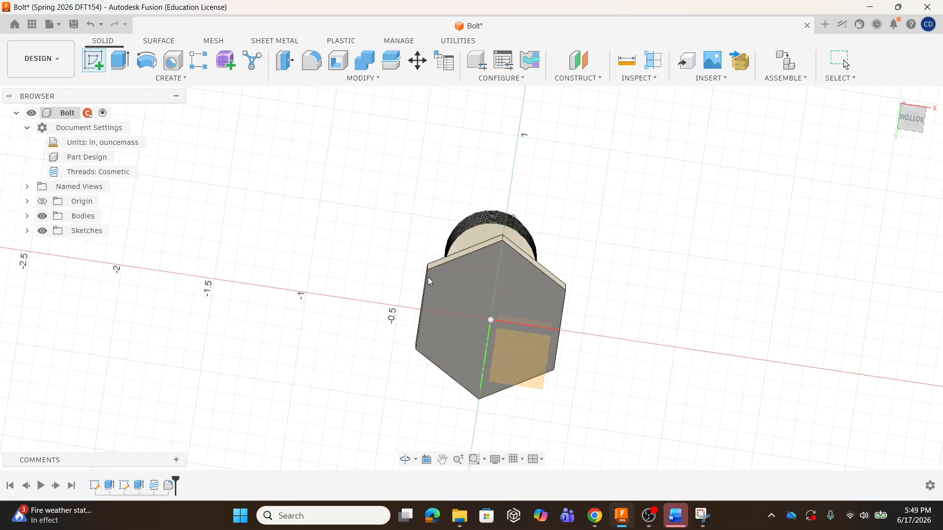
shift+middle_drag(381, 219, 400, 244)
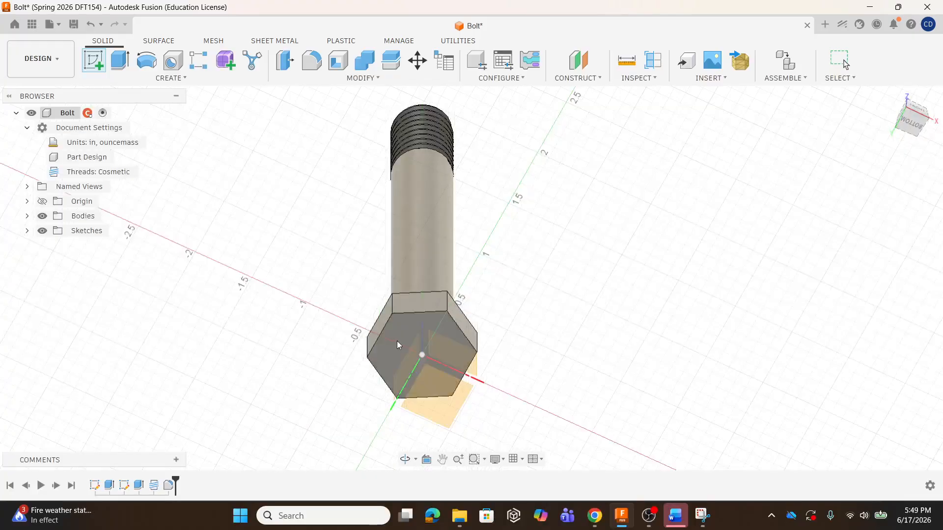
click(391, 339)
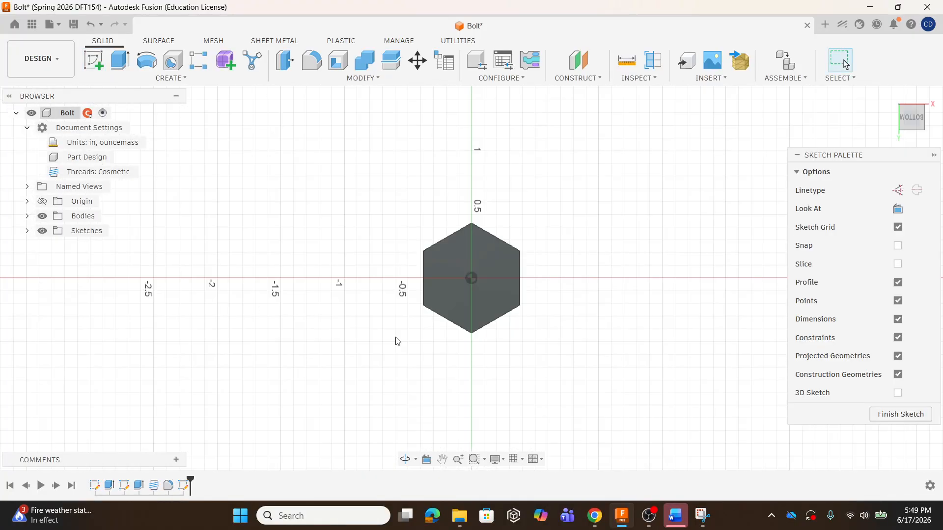
scroll(464, 260, up, 6)
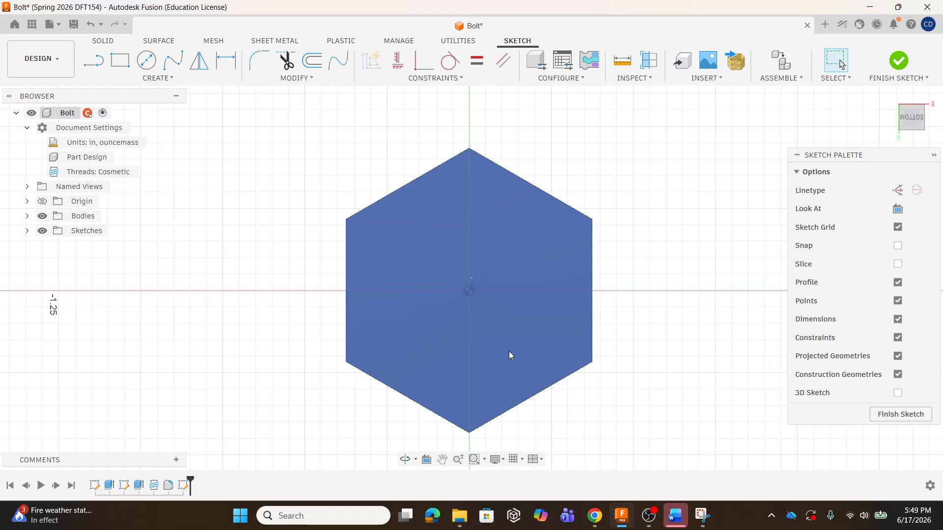
- Draw a vertical construction line from the hexagon's center straight up, ending just short of its upper corner
click(93, 60)
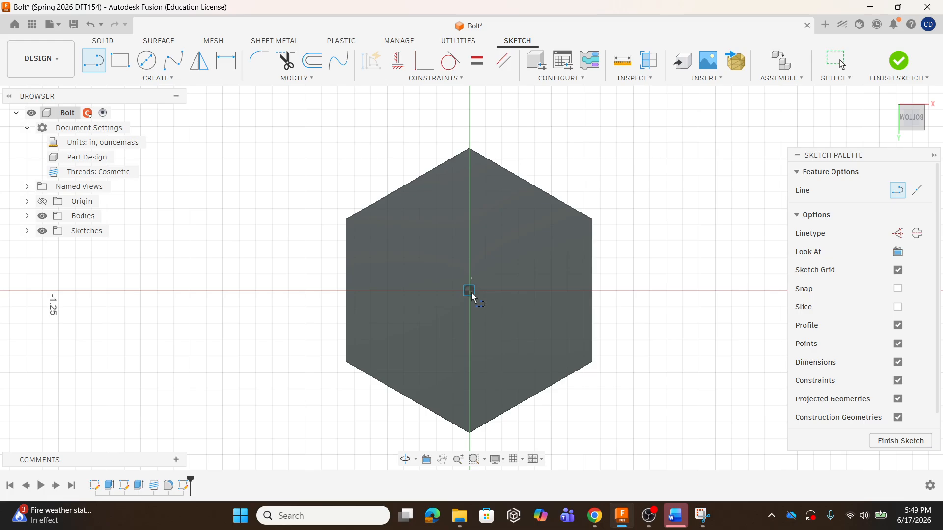
click(898, 233)
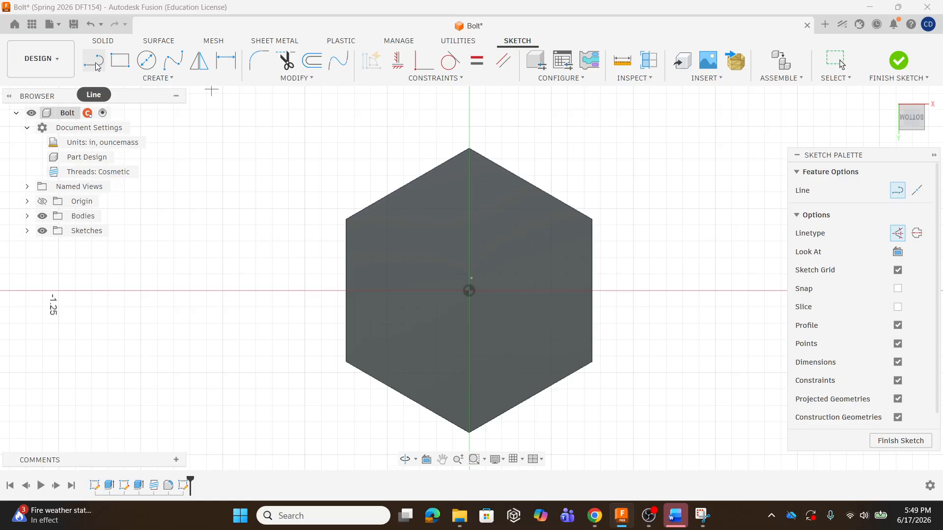
click(904, 237)
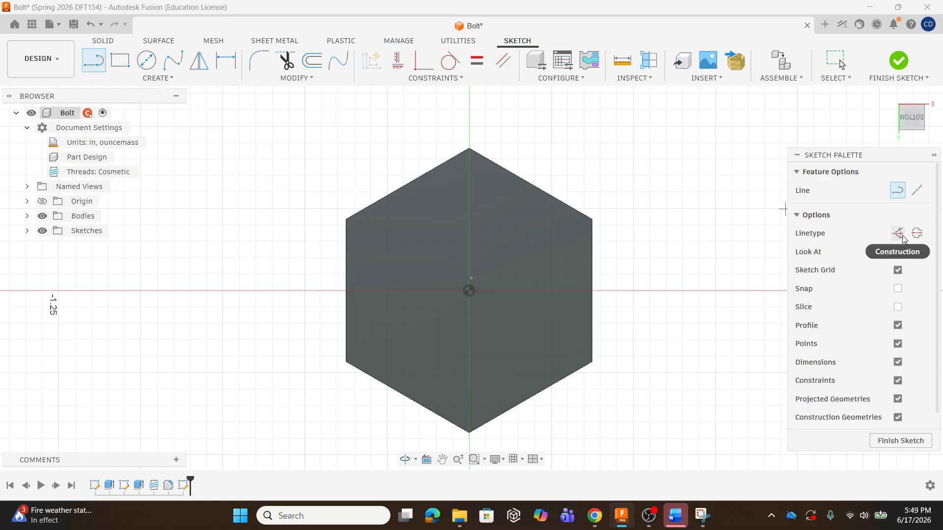
click(904, 238)
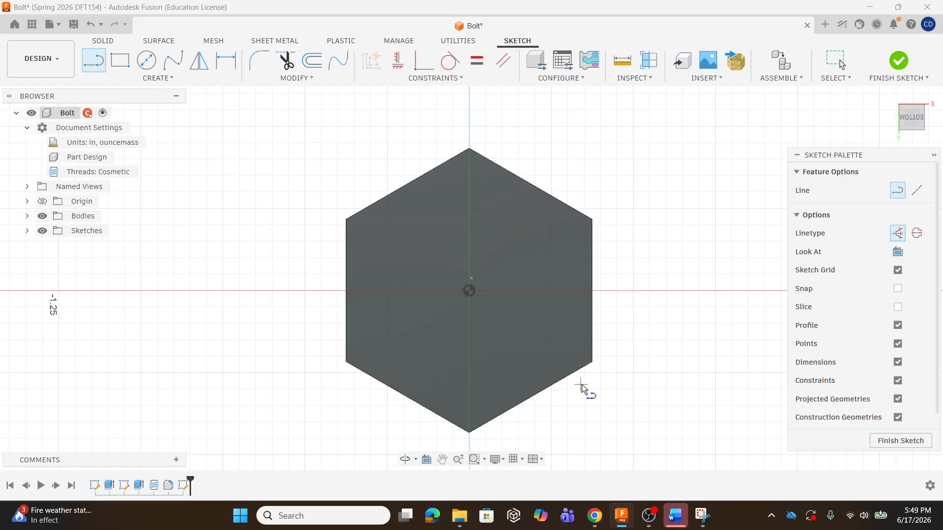
click(469, 291)
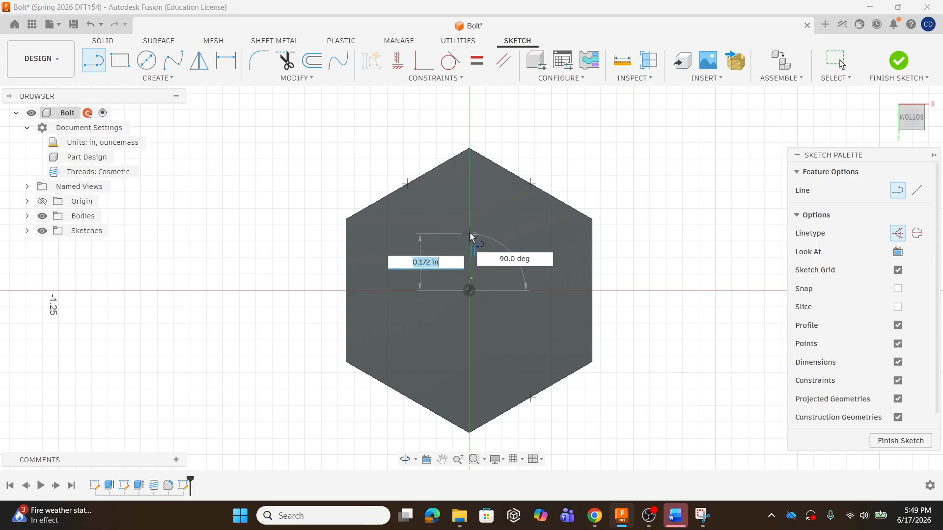
click(469, 176)
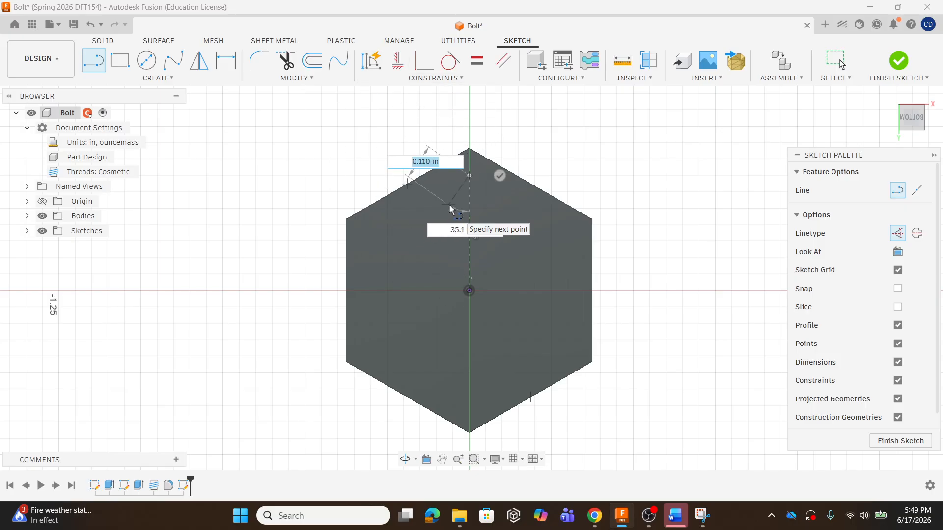
key(Escape)
- Offset the vertical construction line 0.02 in to its right, using the Offset tool
click(296, 78)
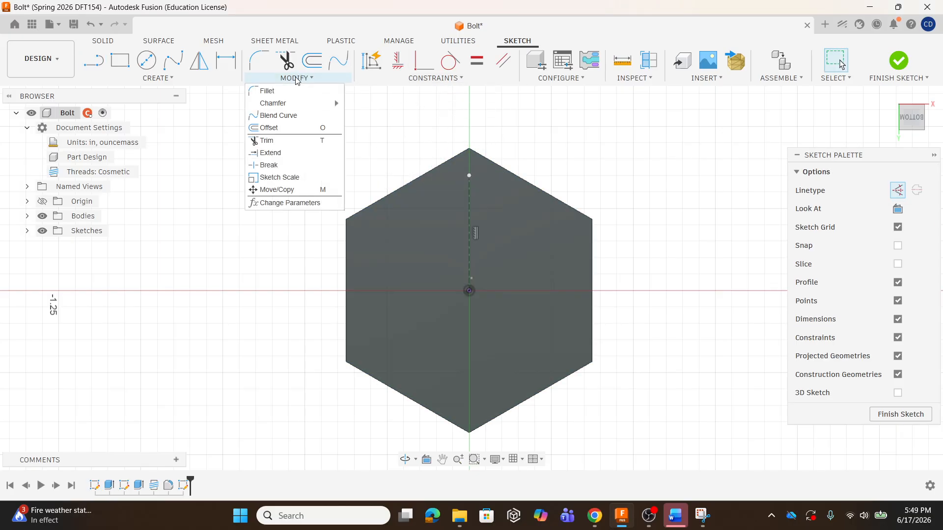
click(269, 128)
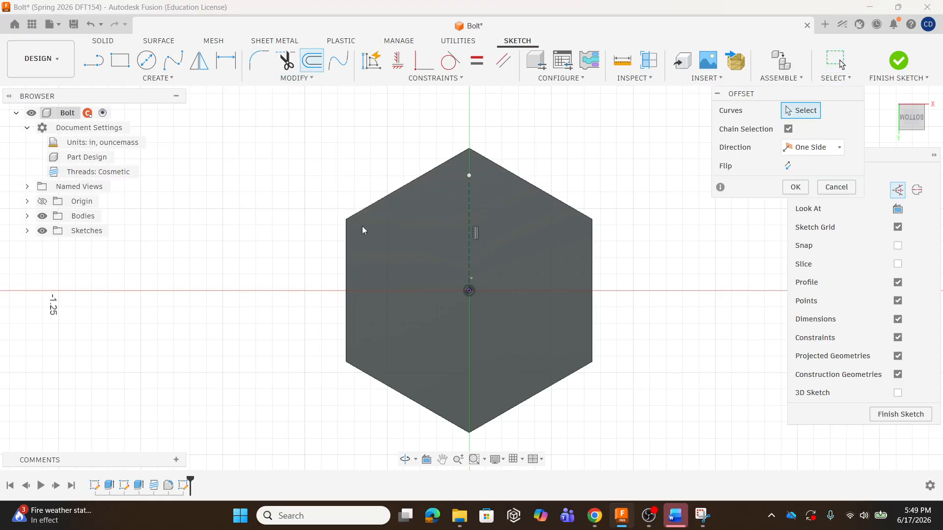
click(470, 205)
drag(485, 209, 489, 210)
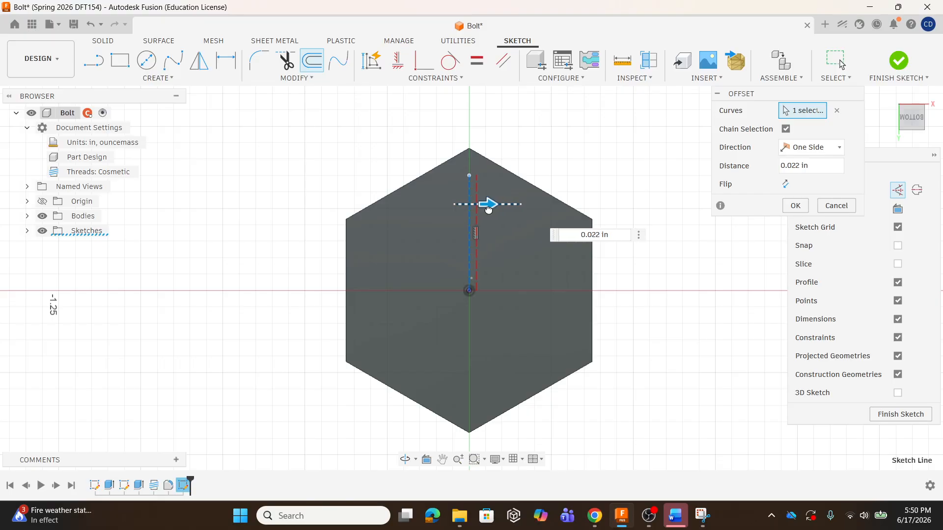
click(578, 236)
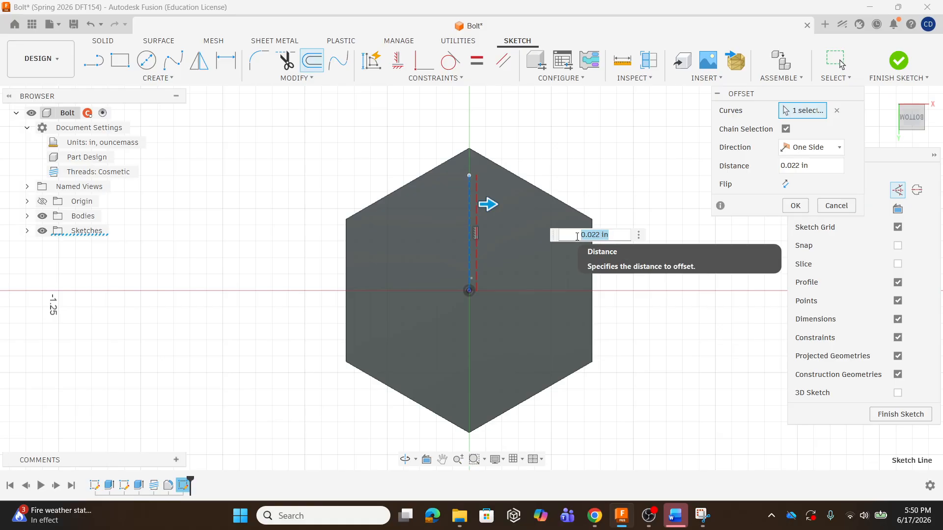
key(BackSpace)
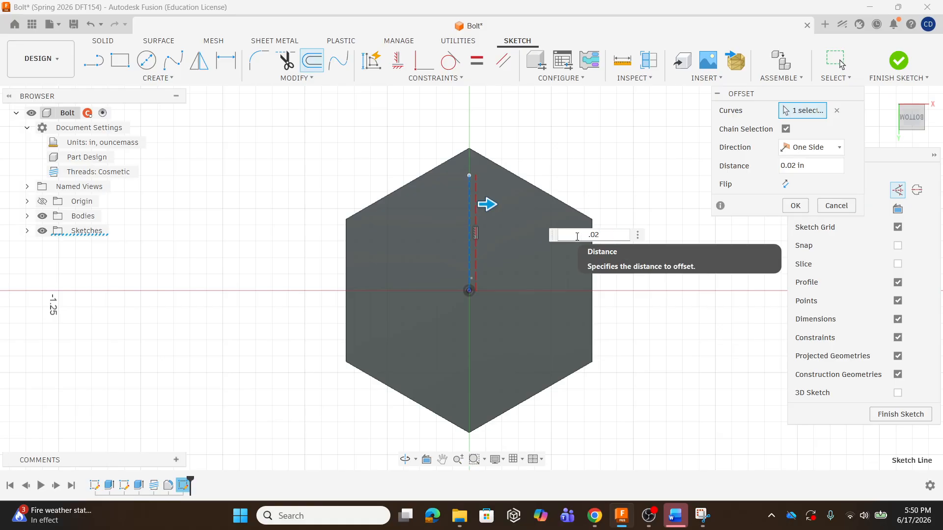
key(Return)
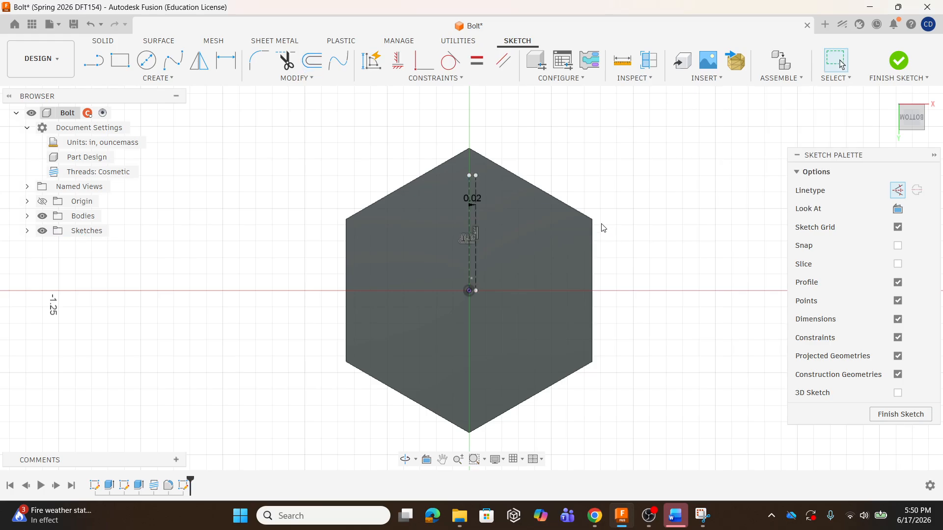
- Offset the central construction line by -0.02 in to create a matching line on its left
click(312, 60)
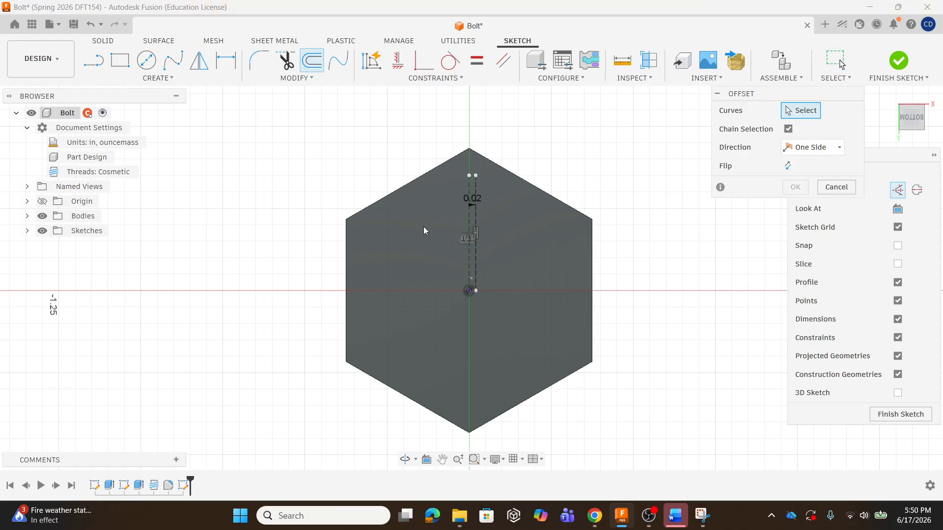
click(467, 212)
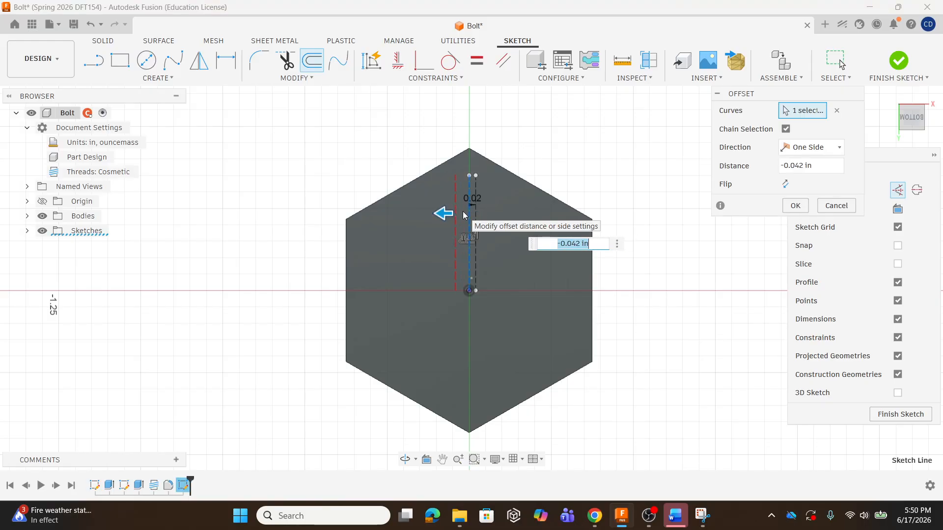
text(-.02)
key(Return)
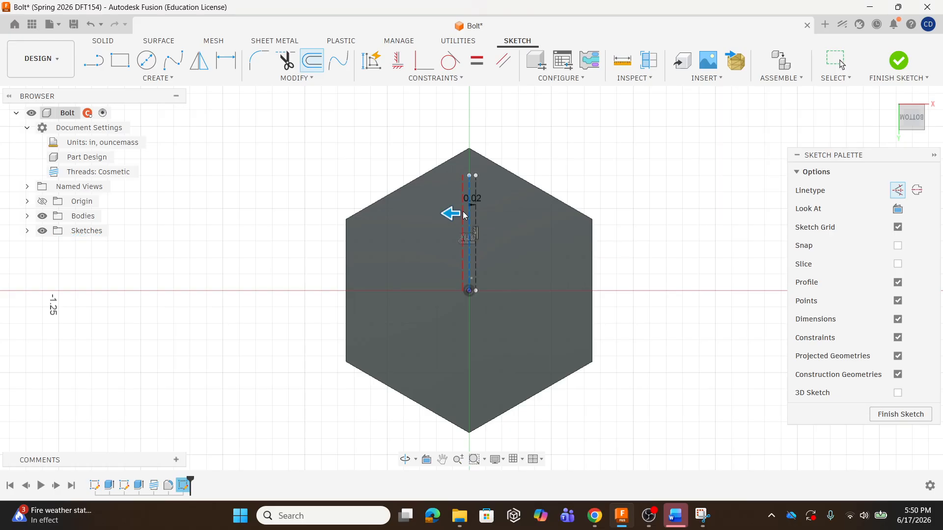
- Convert the two outer offset lines from construction to normal sketch lines
scroll(445, 227, up, 3)
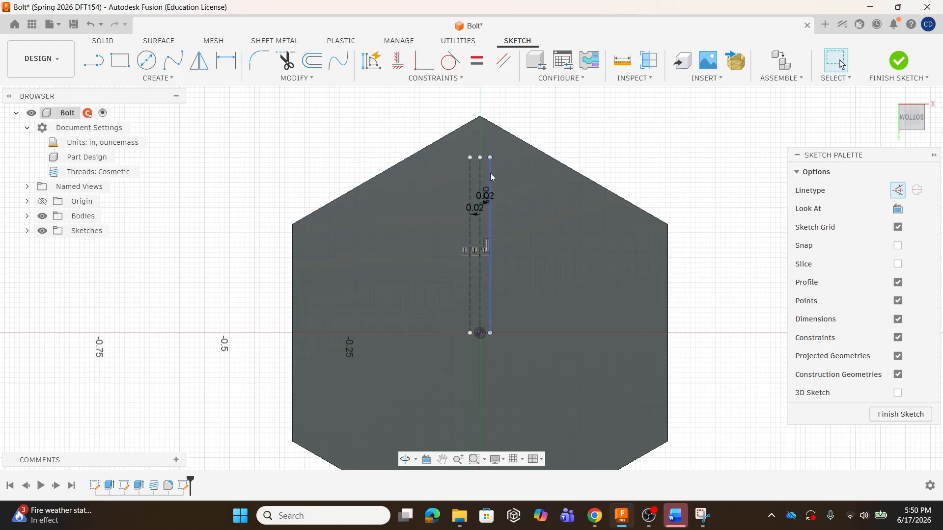
click(491, 174)
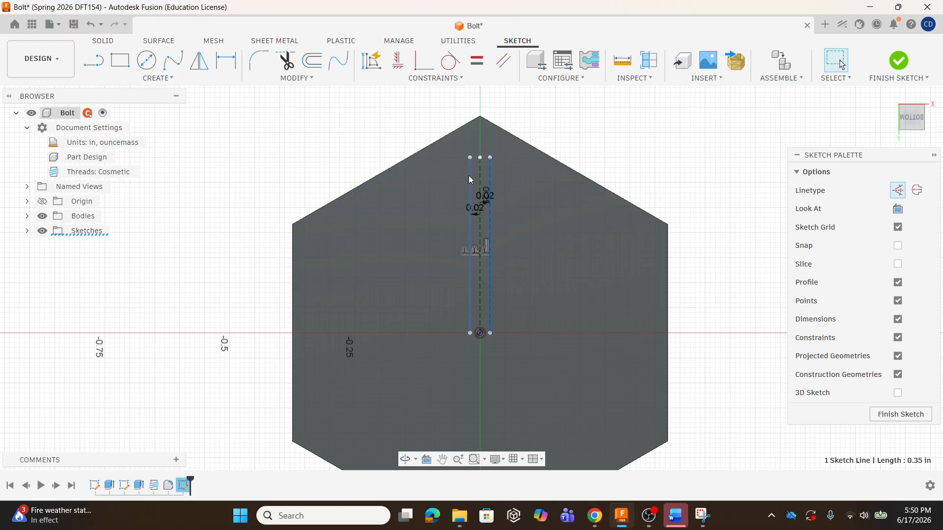
shift+click(469, 176)
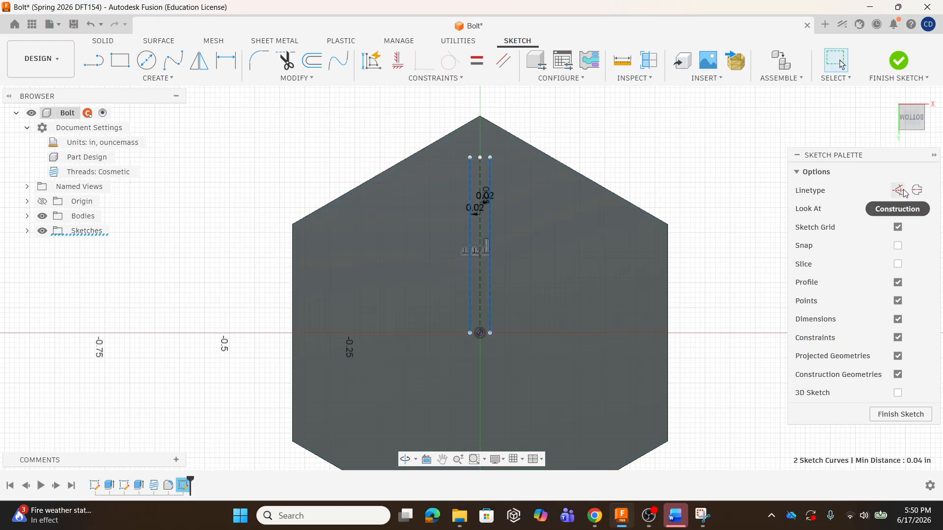
click(898, 197)
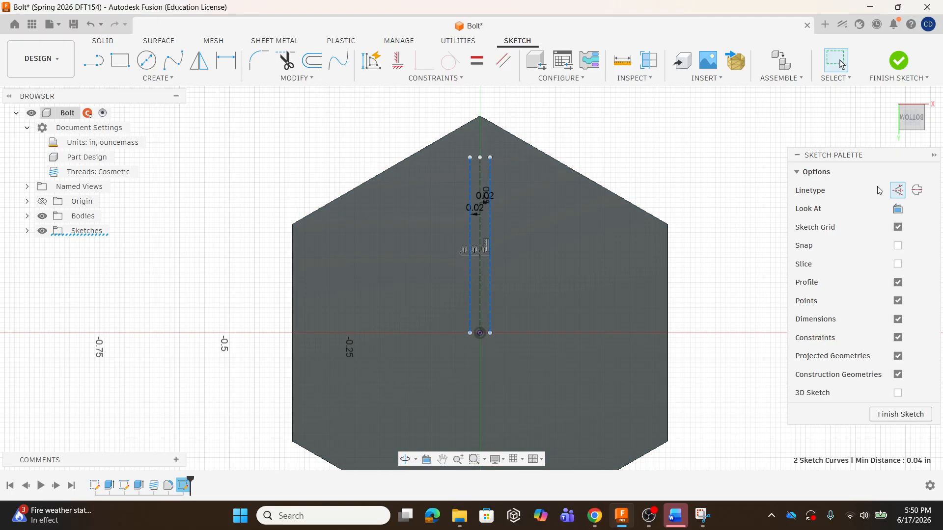
click(899, 191)
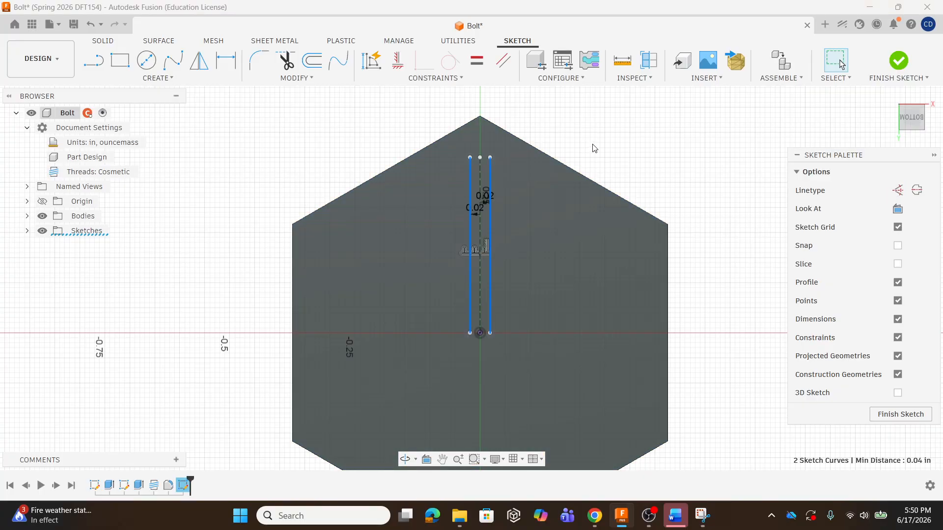
click(597, 148)
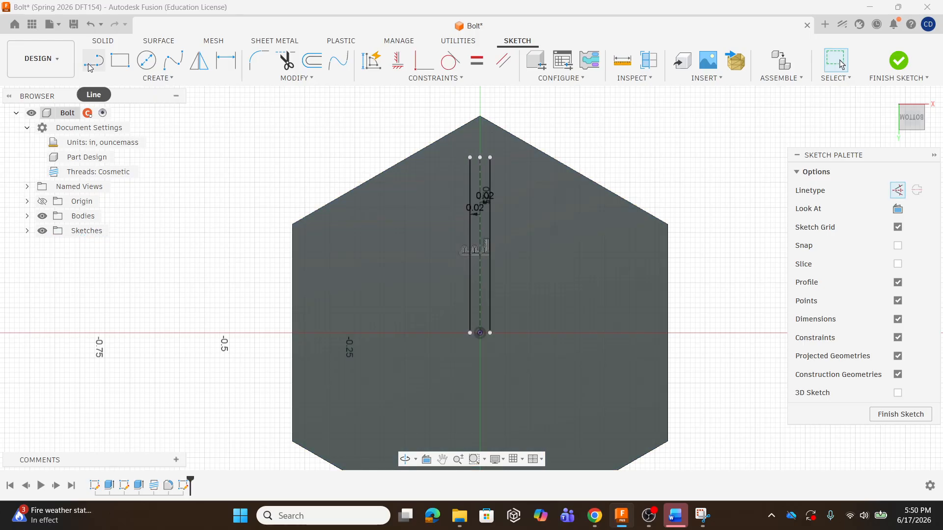
- Connect the upper ends of the two offset lines with a short horizontal line and make it normal sketch geometry
click(89, 63)
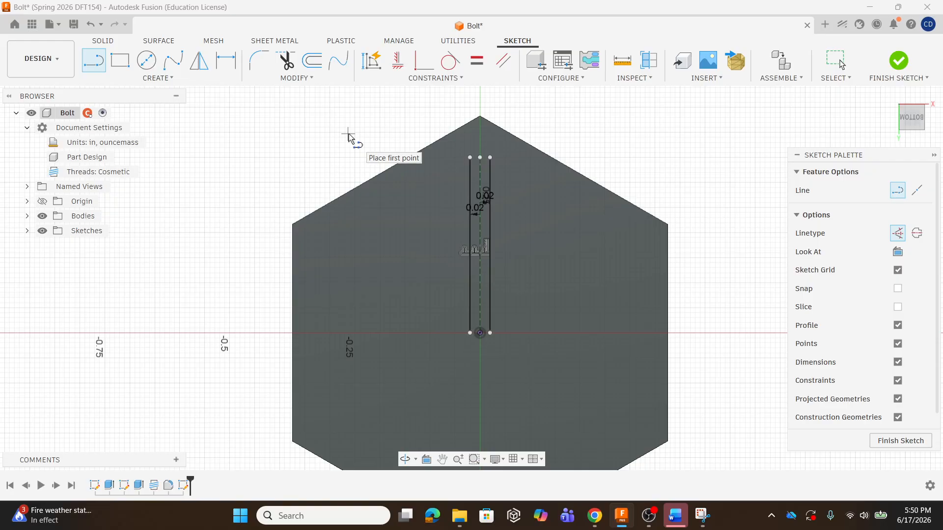
click(470, 157)
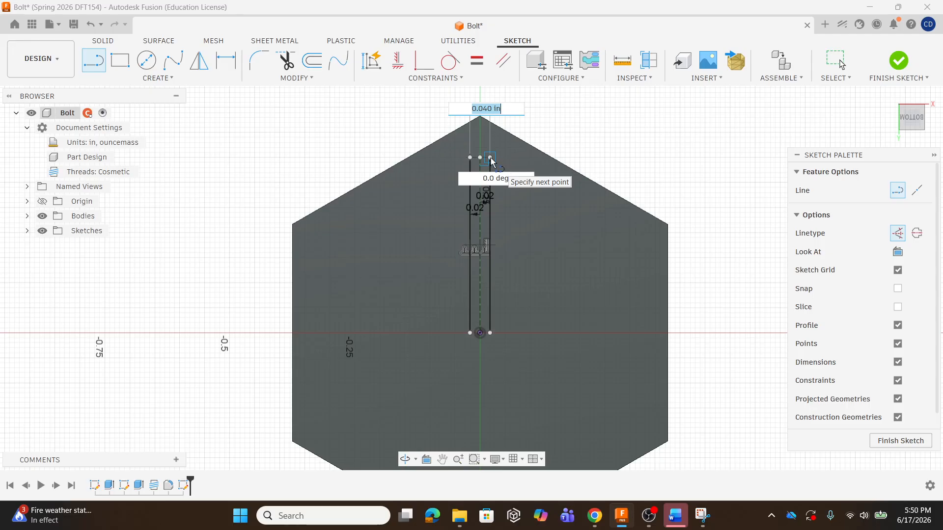
click(490, 159)
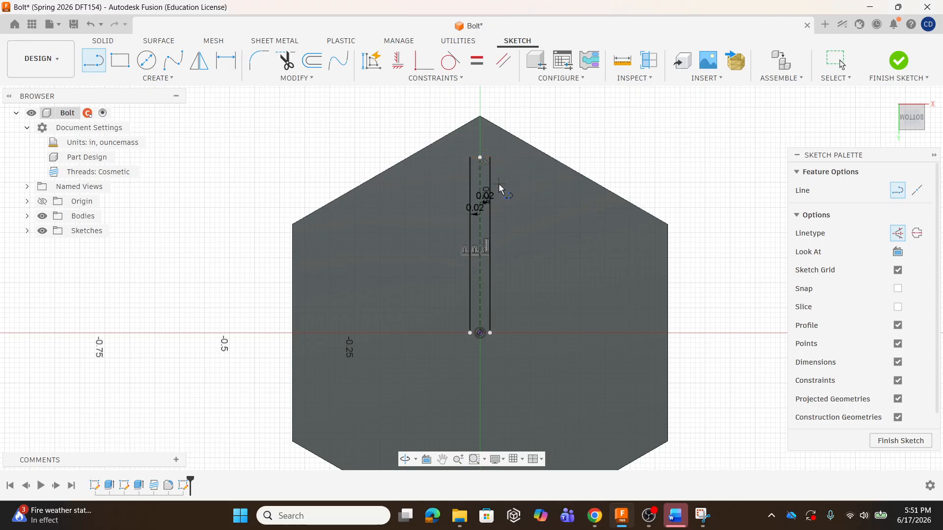
click(898, 234)
key(Escape)
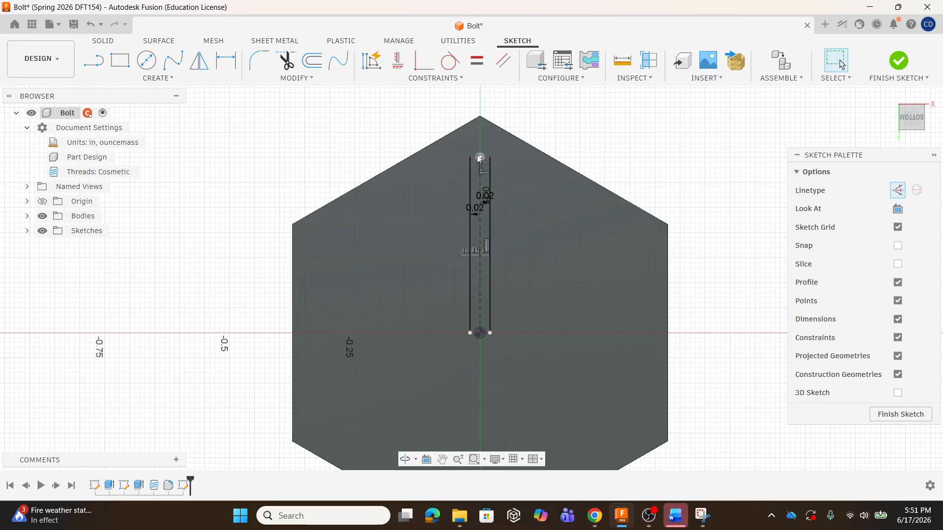
scroll(478, 160, up, 5)
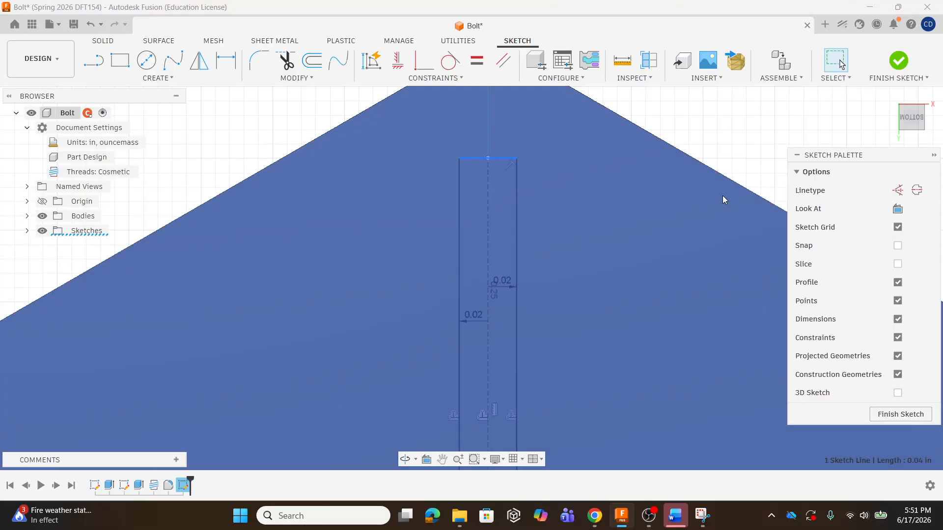
key(x)
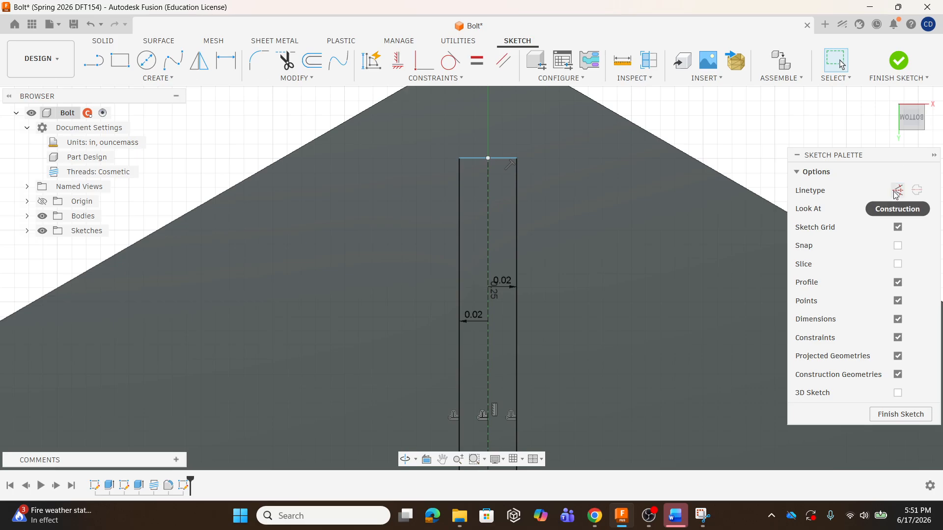
- Offset only the short top line 0.125 in downward, with chain selection turned off
scroll(724, 170, down, 3)
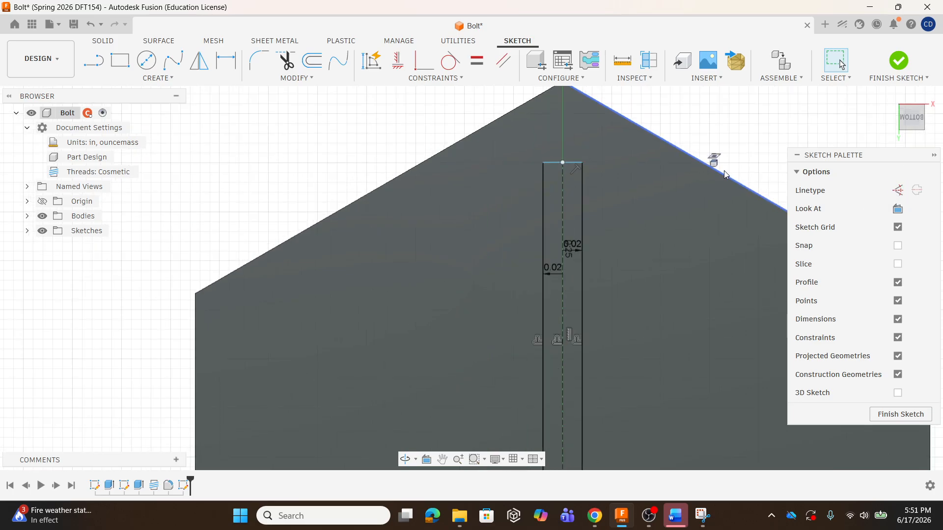
scroll(528, 170, down, 2)
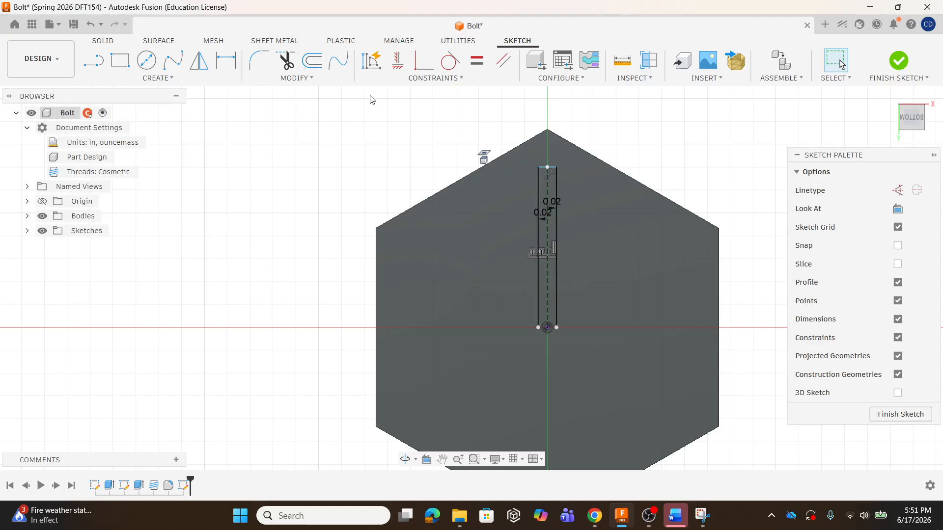
click(312, 60)
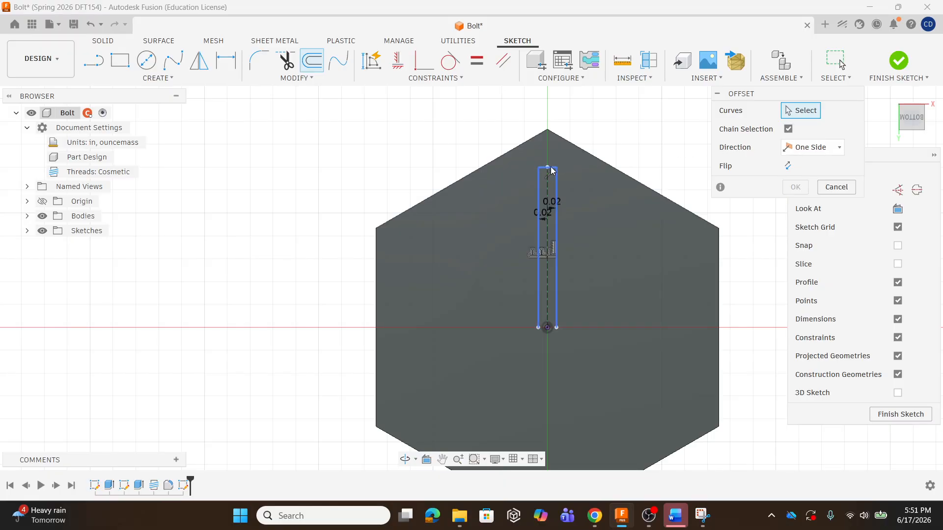
click(791, 130)
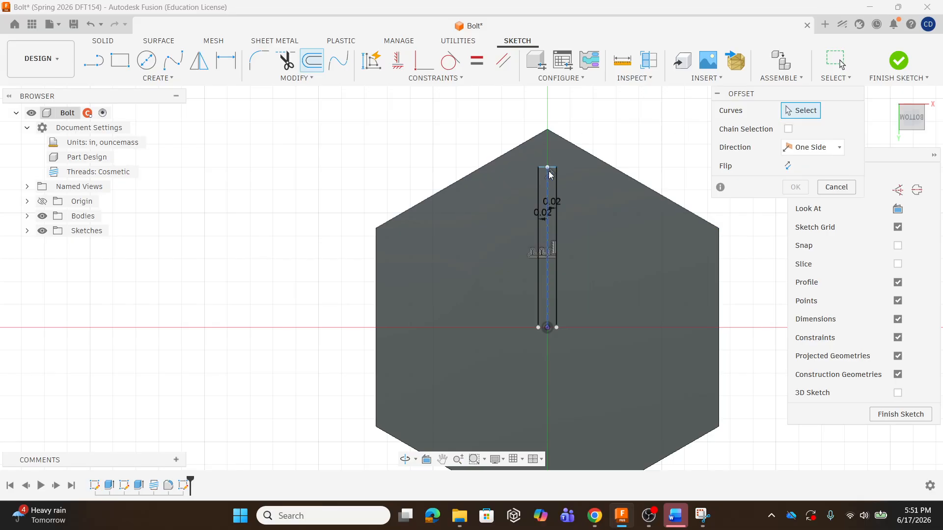
scroll(549, 169, up, 2)
scroll(550, 169, up, 1)
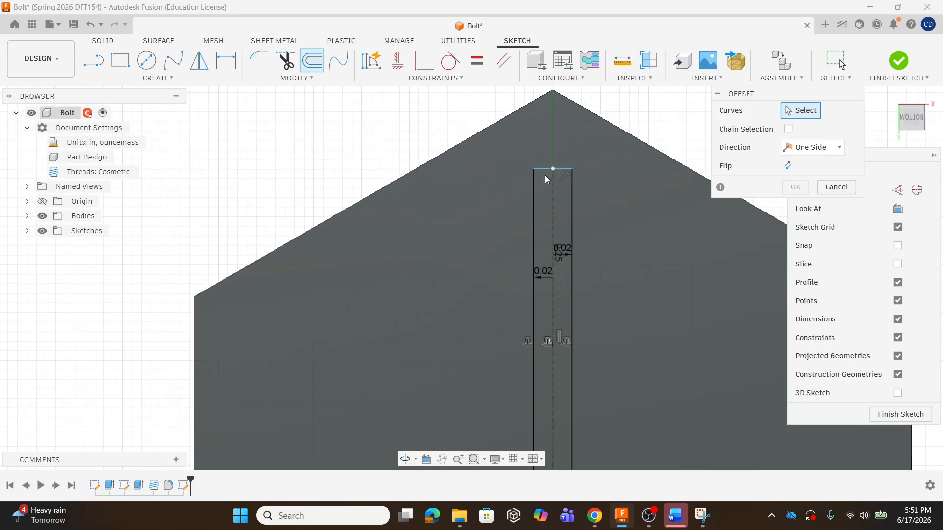
click(545, 169)
drag(545, 177, 545, 378)
scroll(563, 235, down, 2)
scroll(563, 234, down, 3)
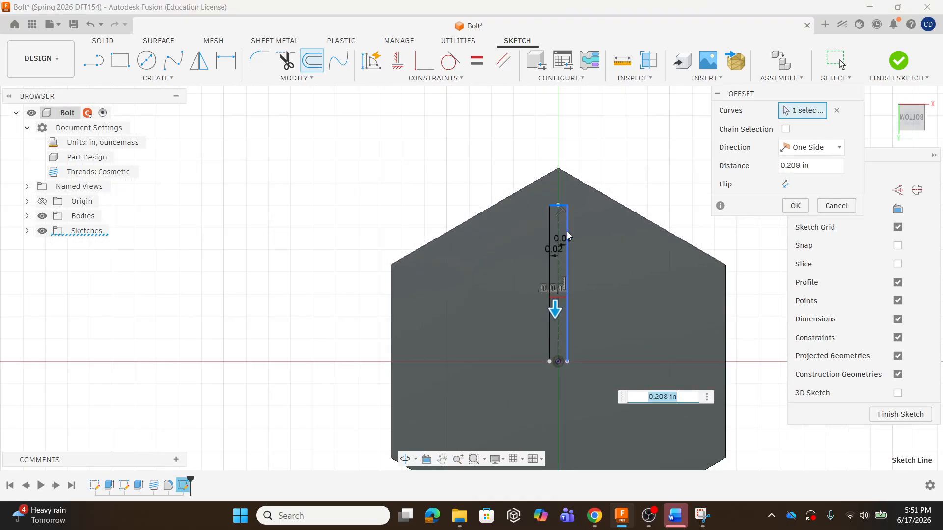
drag(564, 297, 558, 265)
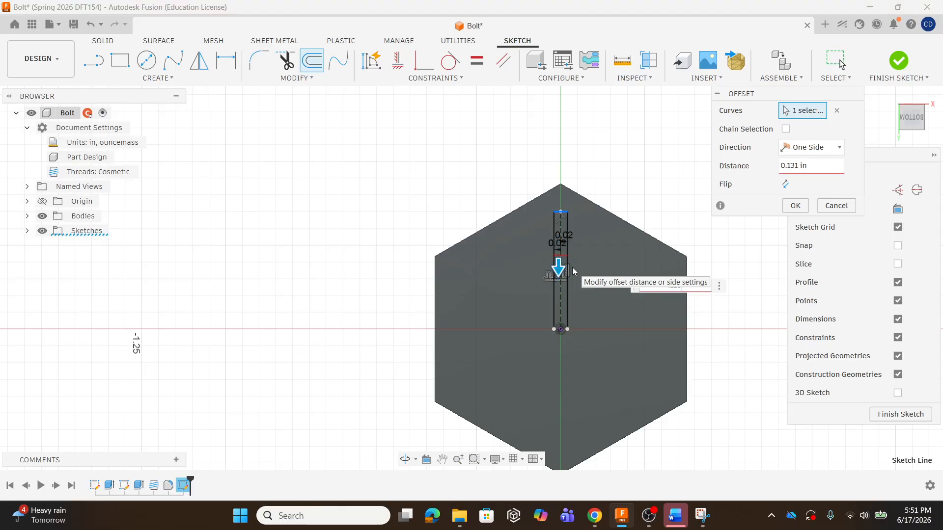
text(.125)
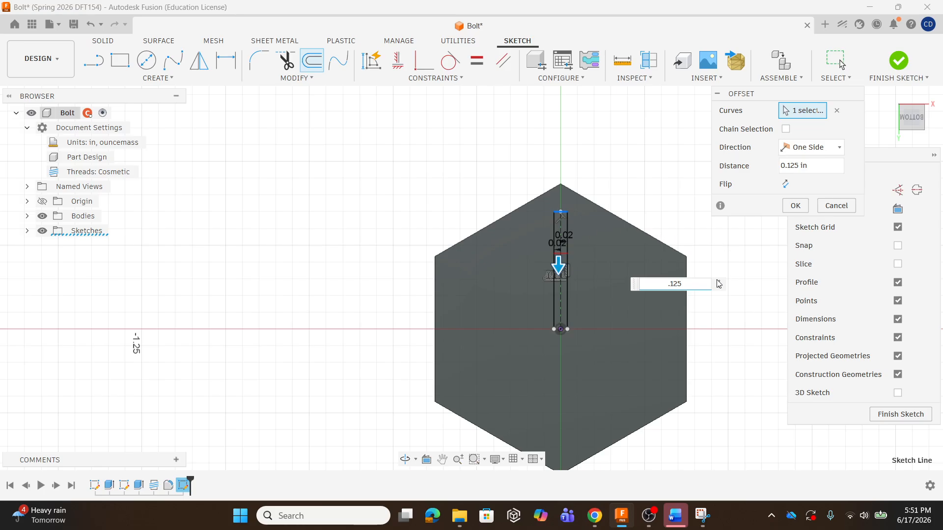
key(Return)
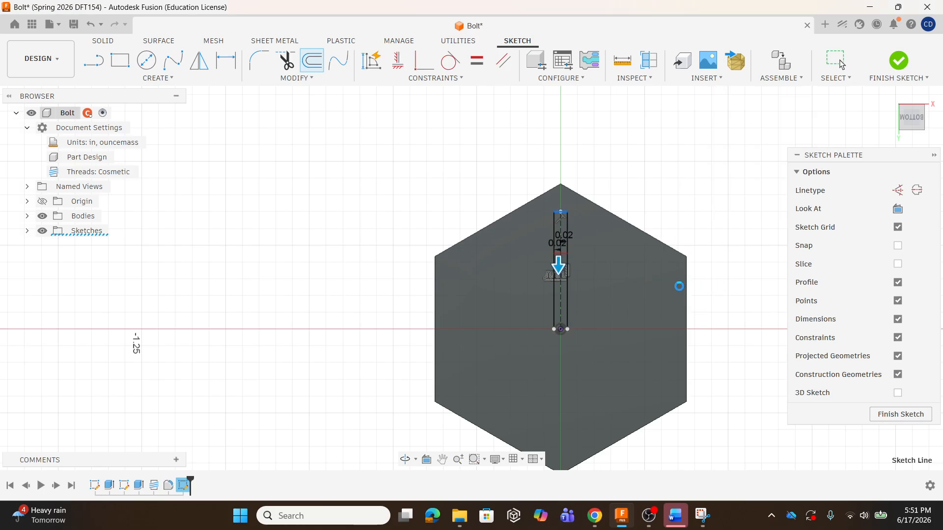
- Trim the two outer vertical lines below the short offset line, leaving a narrow closed rectangle near the hexagon's upper corner
scroll(561, 238, up, 4)
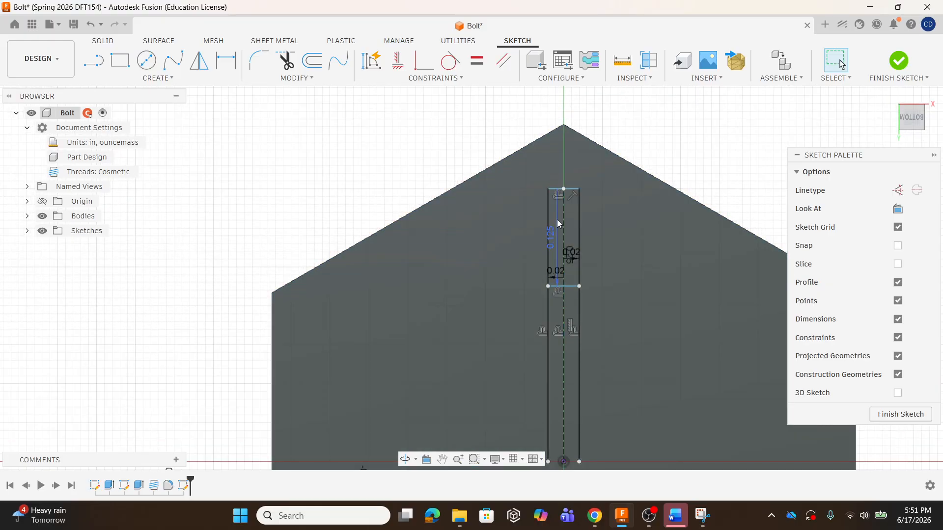
scroll(556, 210, down, 3)
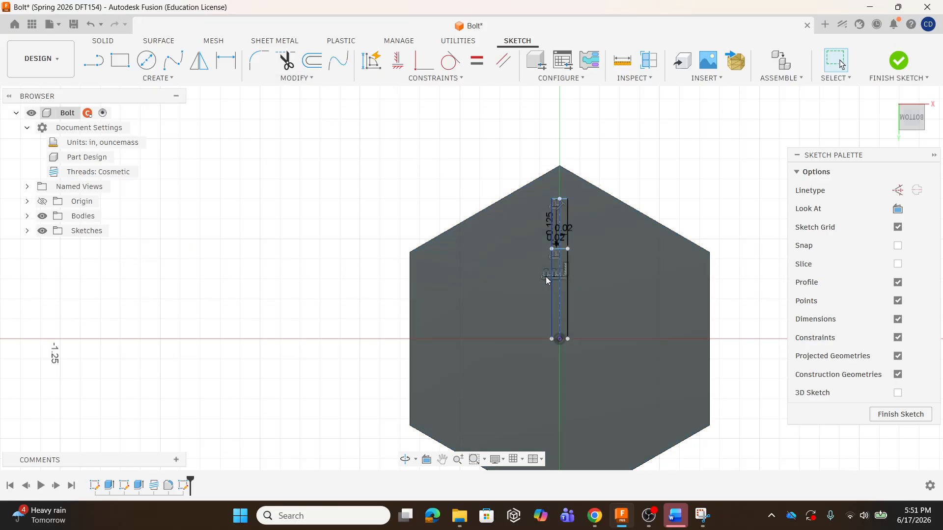
click(548, 288)
key(Escape)
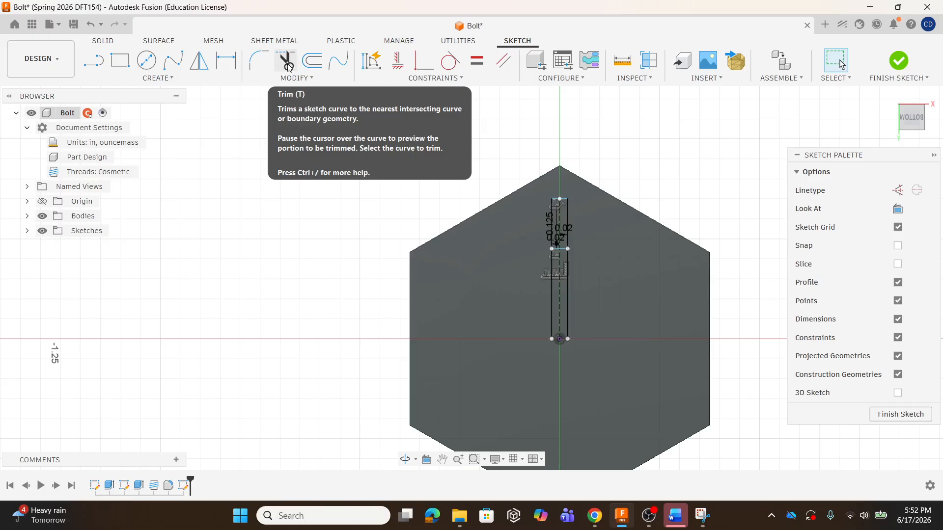
click(296, 79)
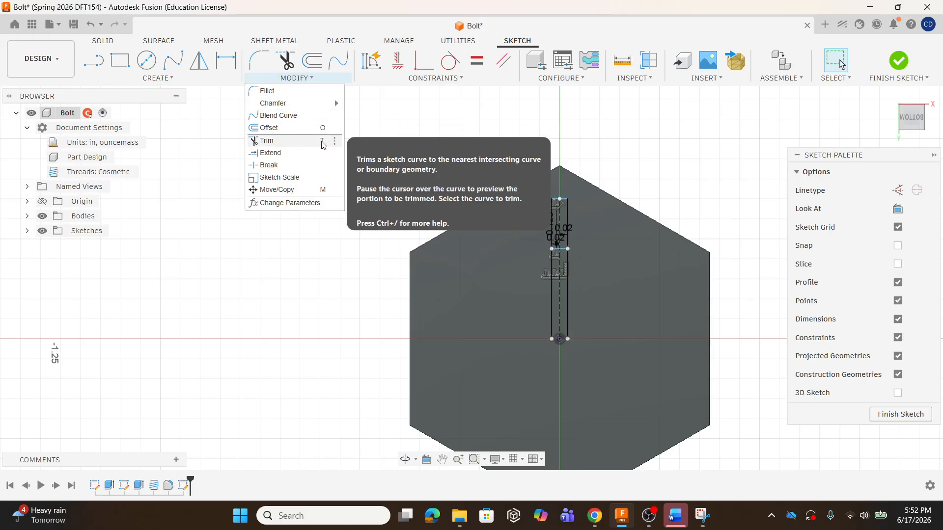
click(286, 60)
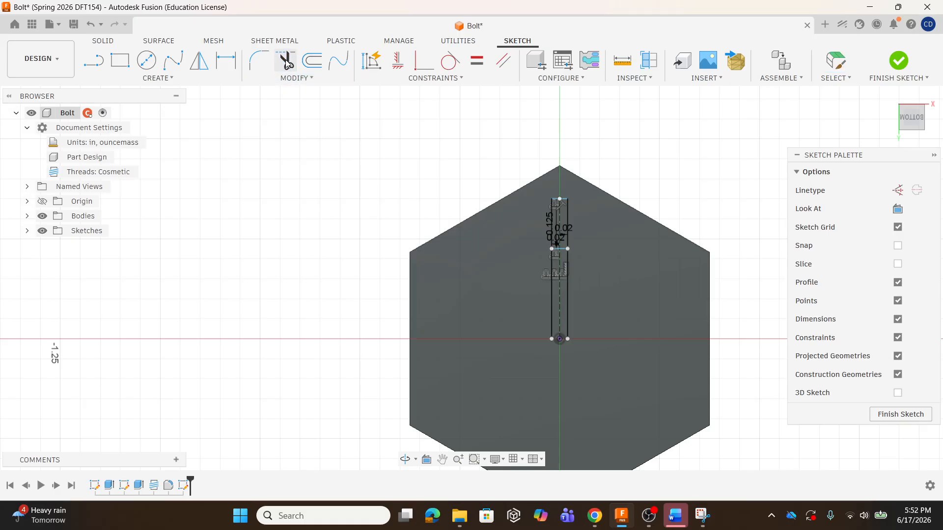
click(551, 306)
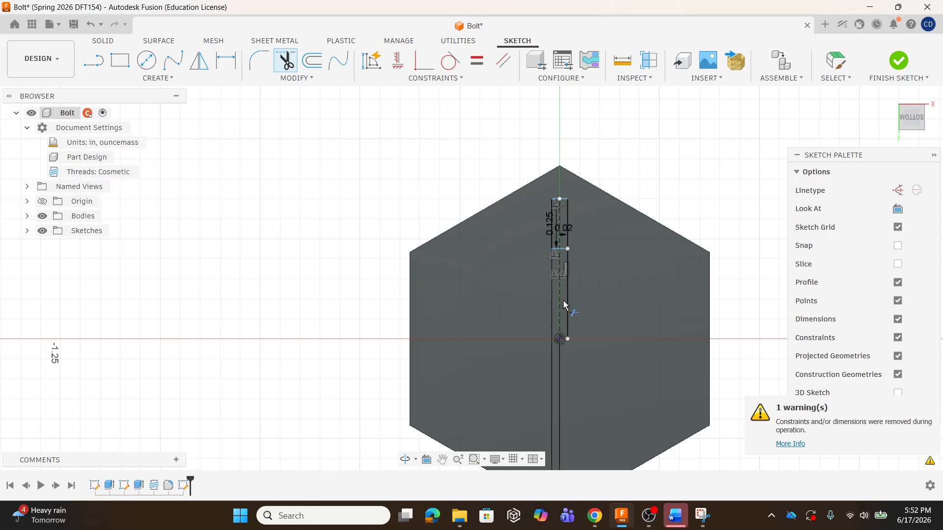
click(569, 302)
scroll(555, 236, up, 4)
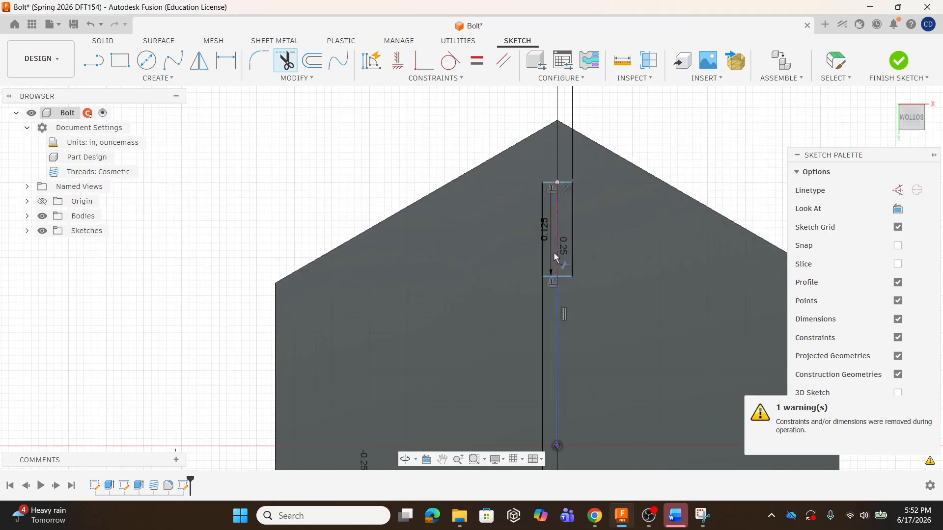
scroll(532, 202, down, 4)
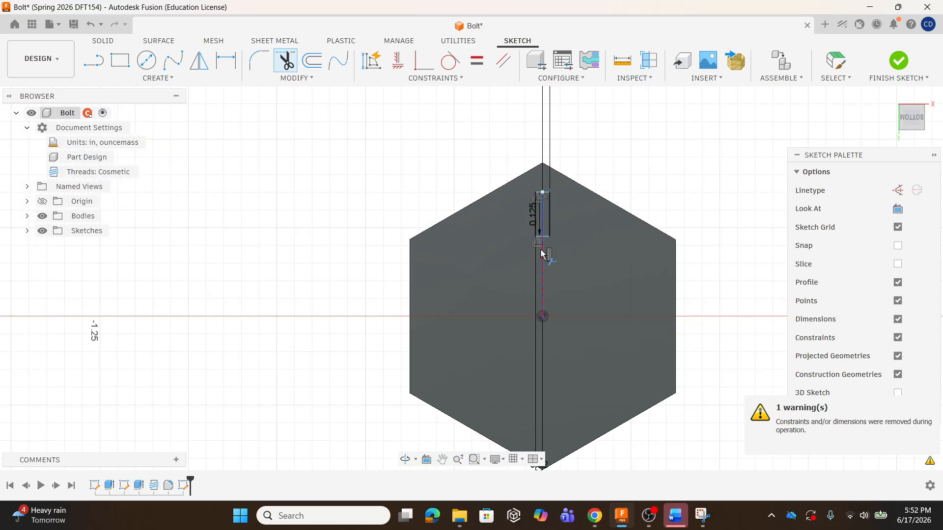
scroll(535, 231, up, 1)
key(Escape)
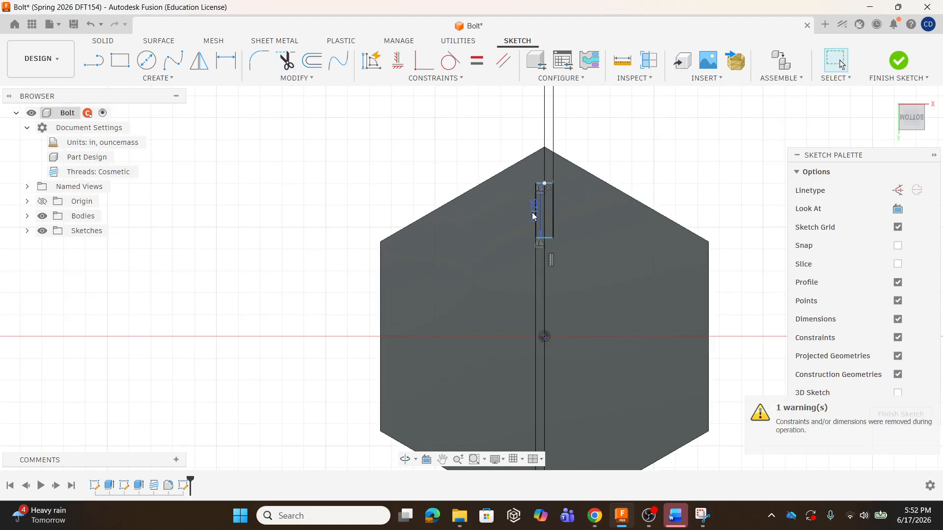
- Set up a full circular pattern of the narrow rectangle's outline around the origin with a quantity of 3
scroll(539, 193, up, 2)
scroll(543, 207, up, 2)
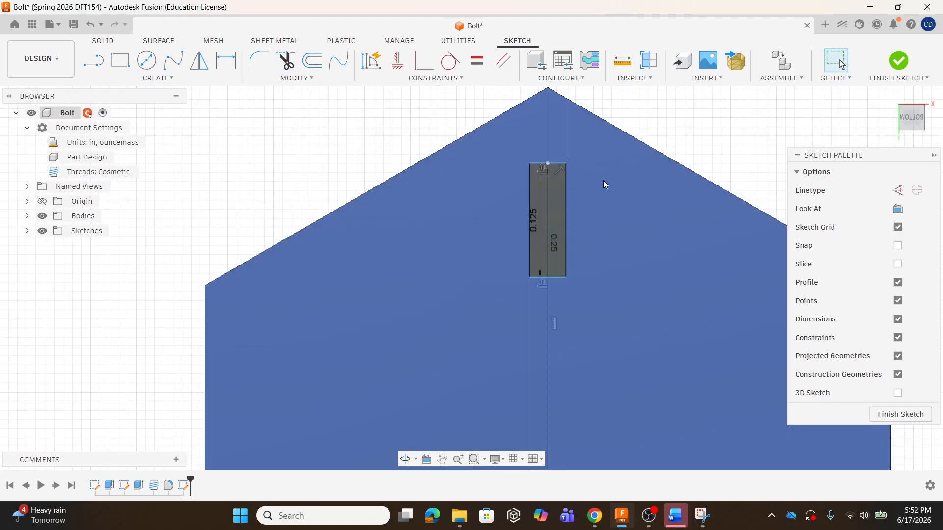
scroll(541, 166, down, 3)
scroll(541, 164, up, 2)
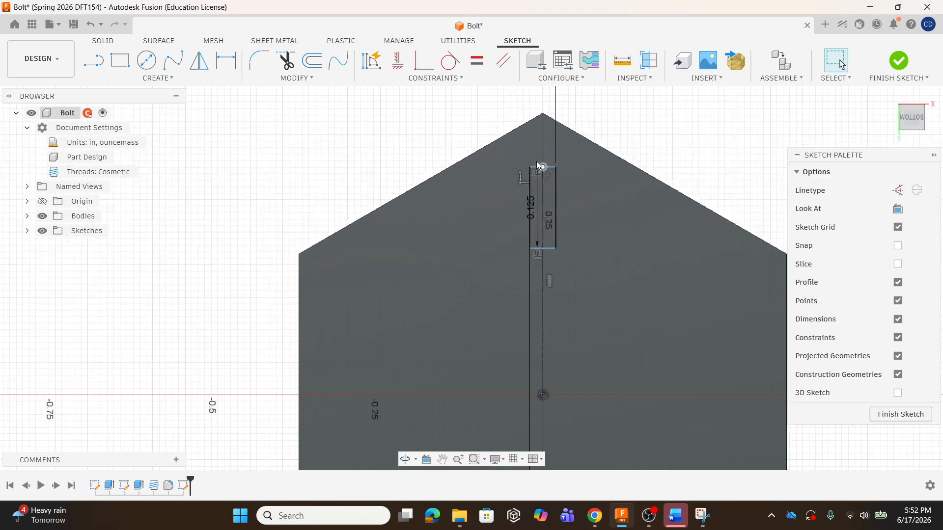
click(172, 78)
click(164, 249)
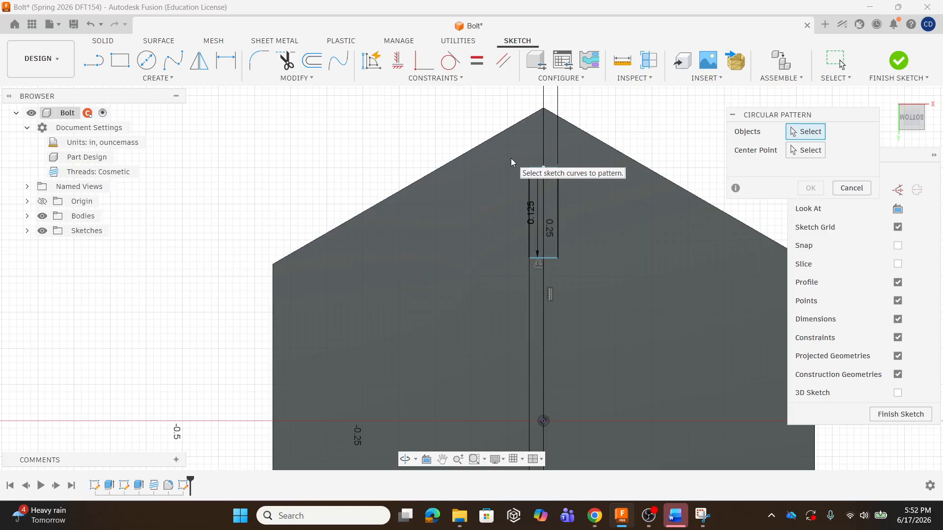
mouse_move(509, 159)
mouse_down()
mouse_move(570, 214)
mouse_move(585, 275)
mouse_up()
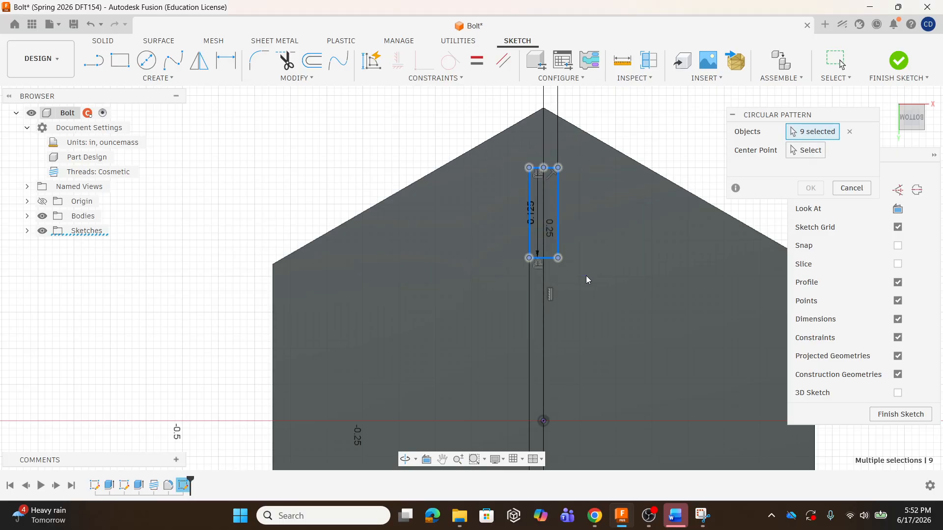
click(808, 151)
scroll(692, 153, down, 3)
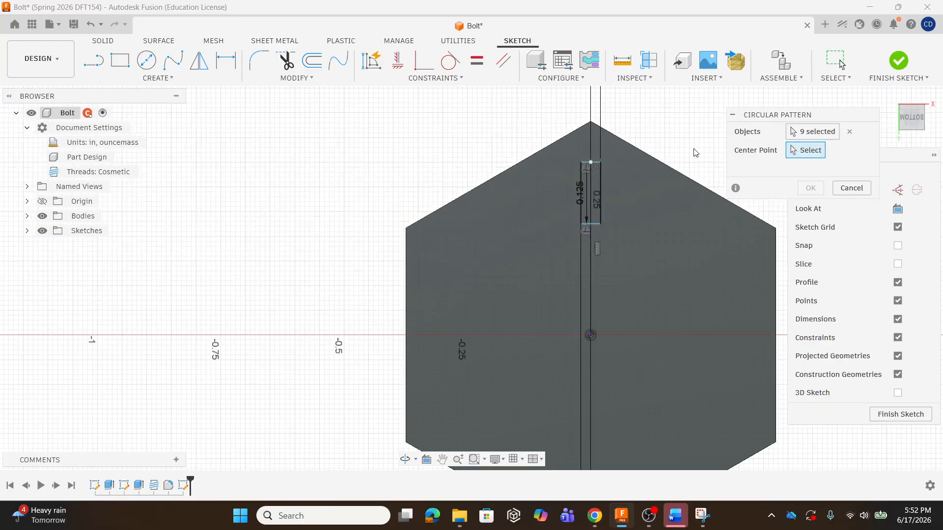
scroll(635, 279, up, 2)
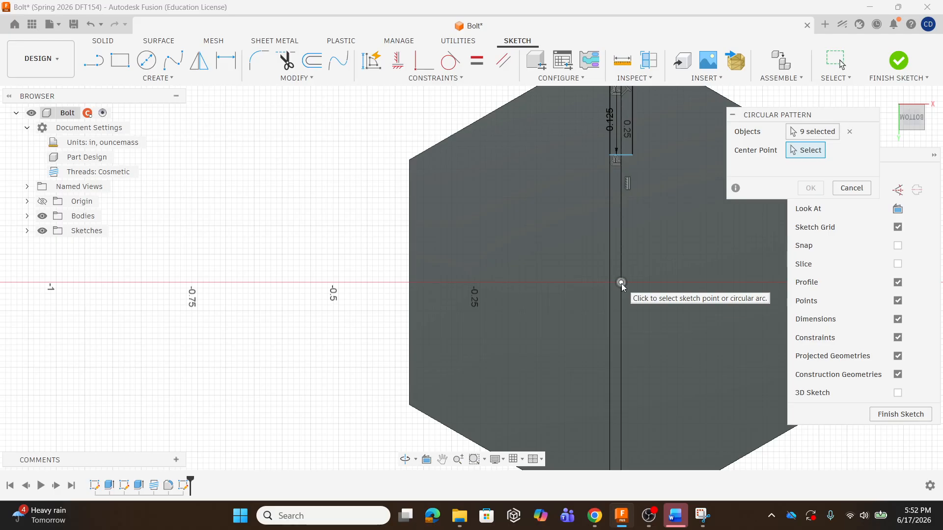
click(621, 284)
scroll(574, 286, down, 3)
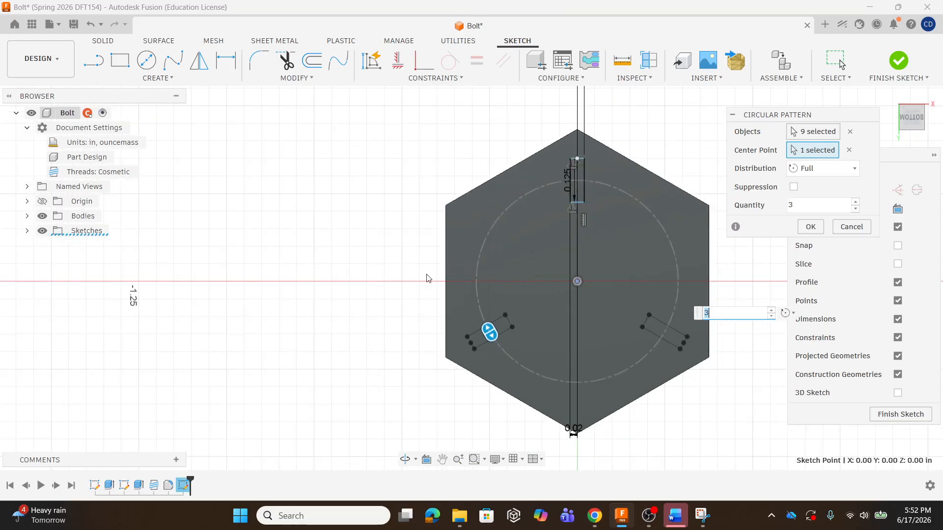
scroll(588, 305, up, 3)
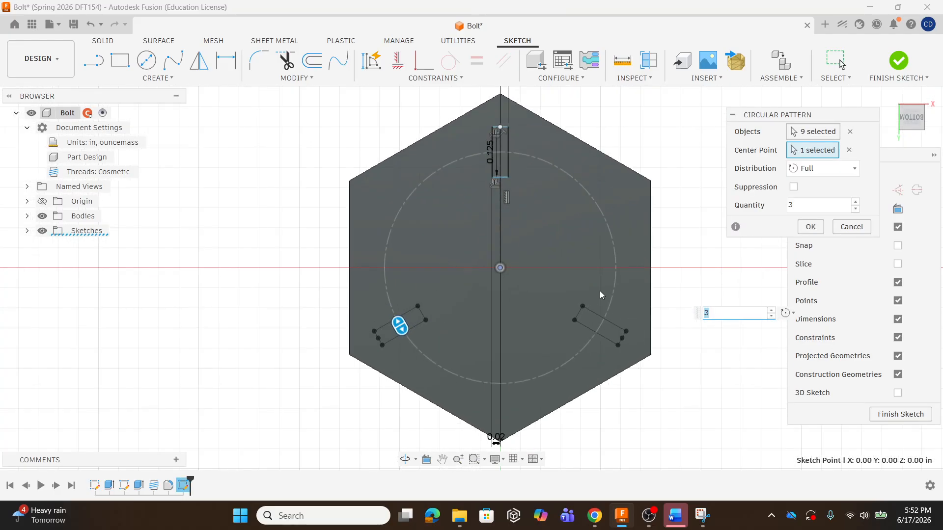
- Check the standard bolt grade markings images in Chrome, return to Fusion and accept the three-instance circular pattern
click(594, 517)
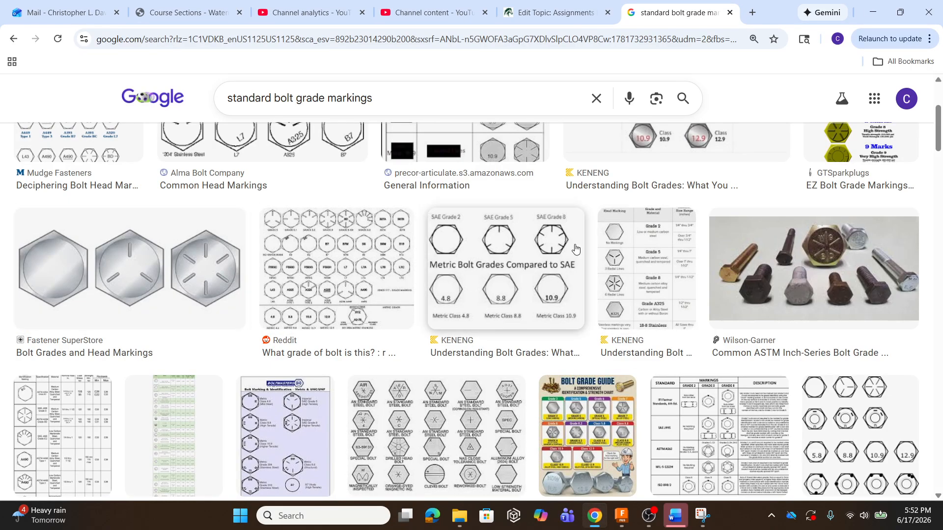
scroll(344, 256, up, 4)
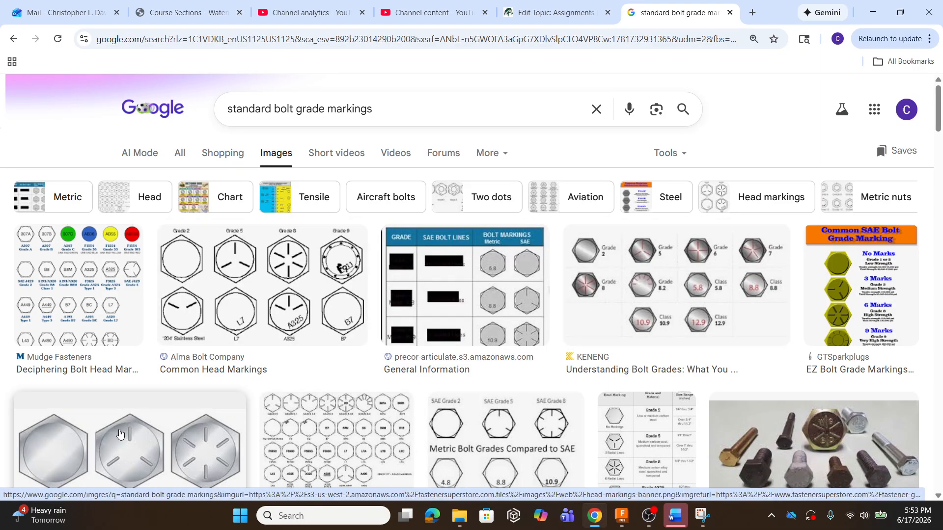
click(622, 515)
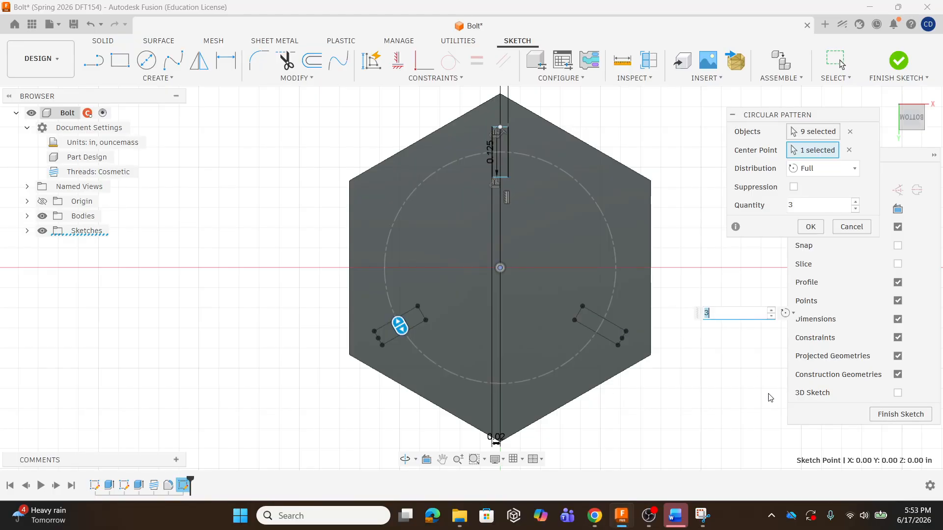
key(Return)
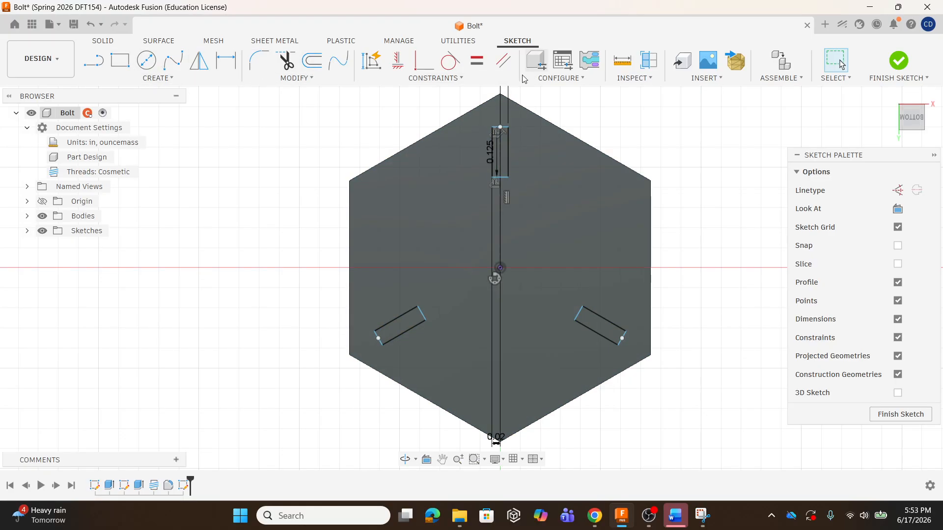
- Start extruding the three marking rectangles outward from the head face by about 0.05 in as a Join
key(e)
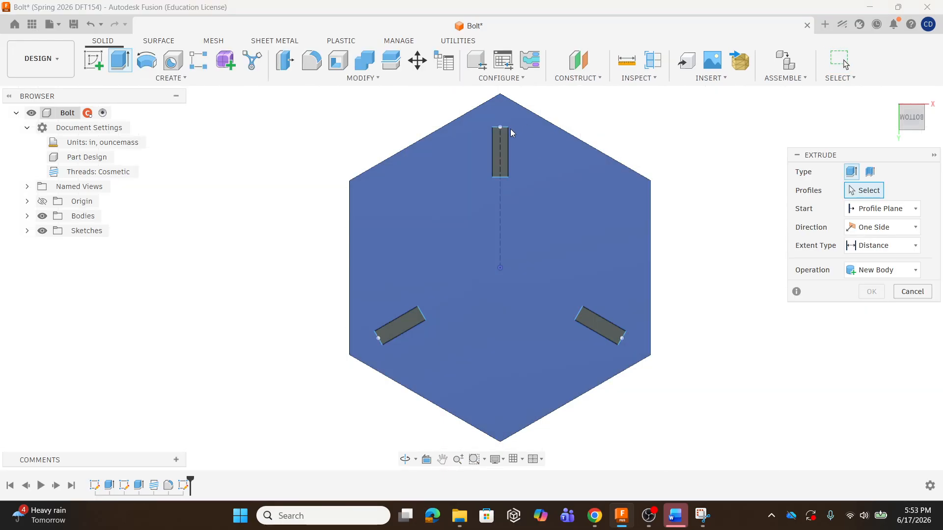
click(501, 142)
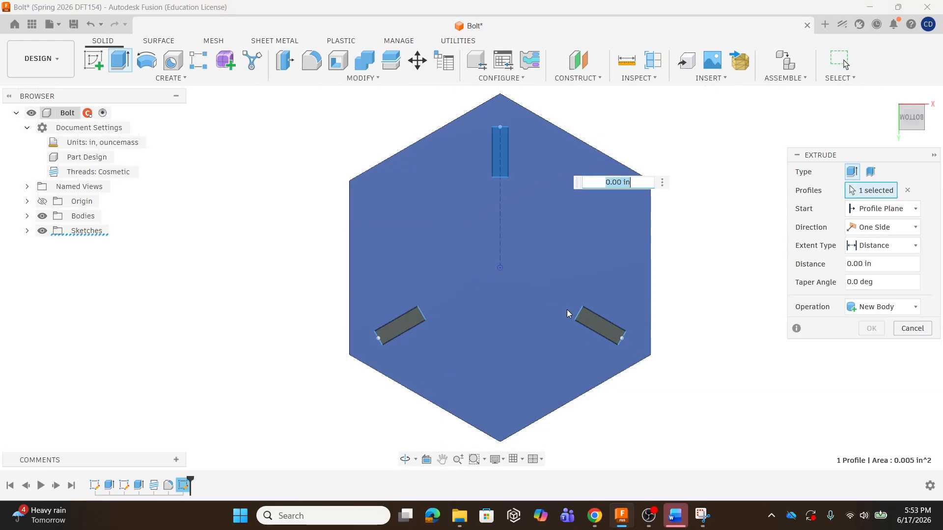
click(593, 320)
click(402, 324)
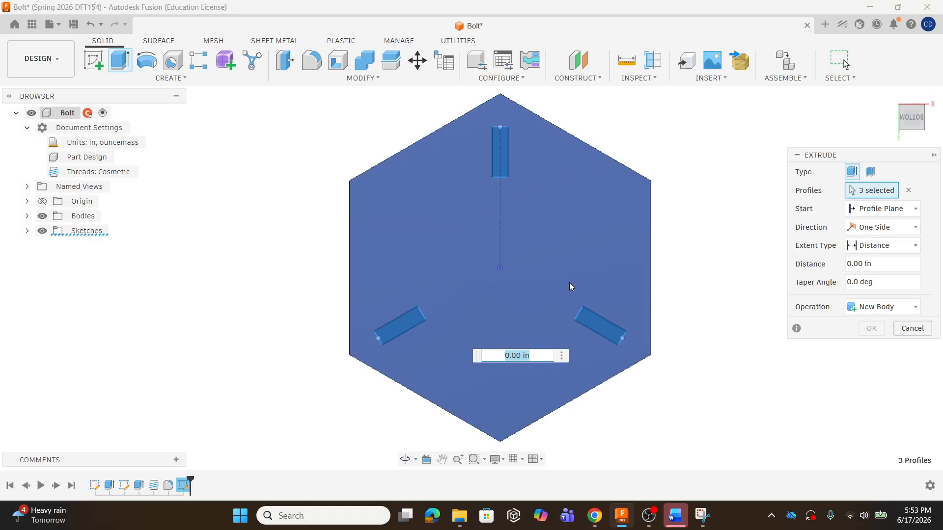
shift+middle_drag(570, 282, 523, 281)
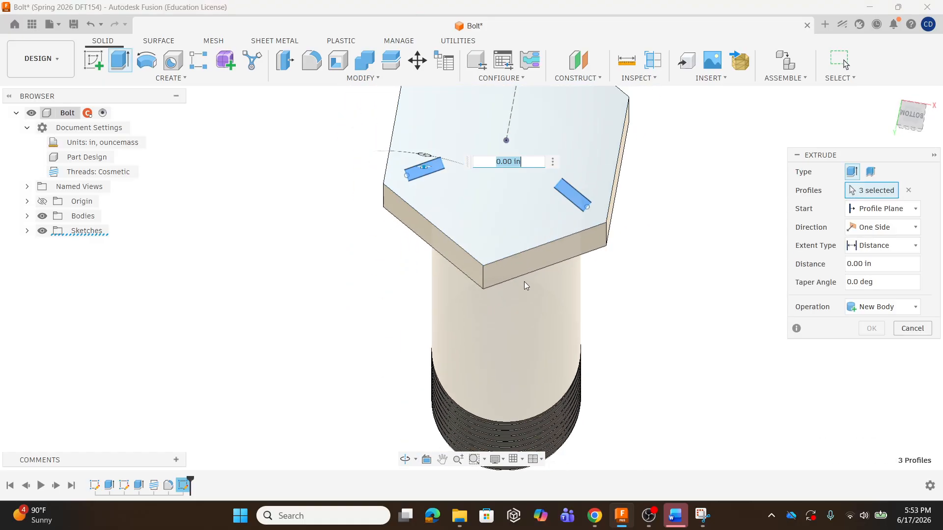
scroll(435, 194, up, 2)
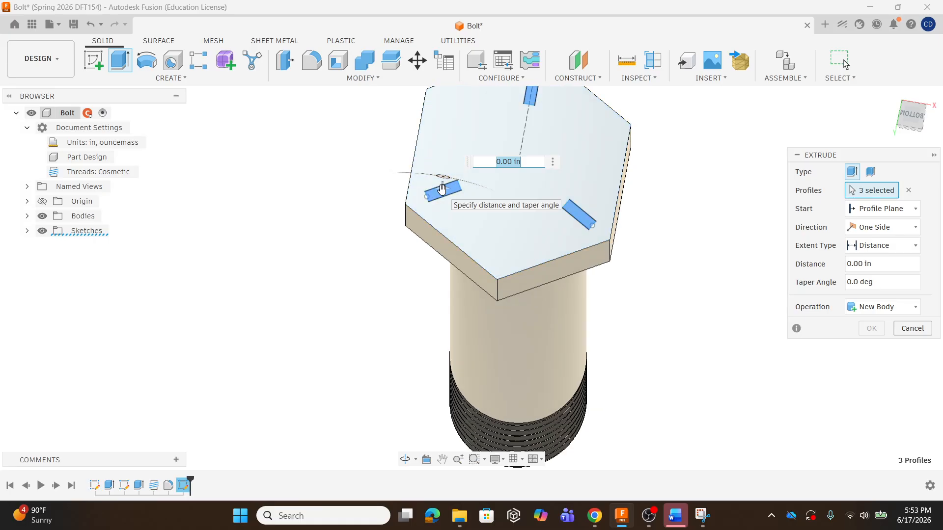
drag(442, 193, 441, 188)
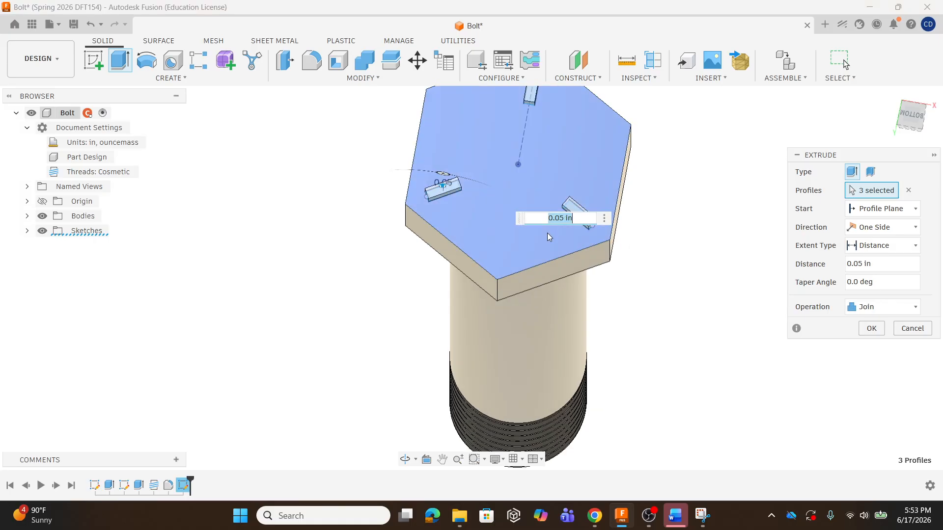
shift+middle_drag(569, 270, 558, 160)
scroll(558, 160, up, 2)
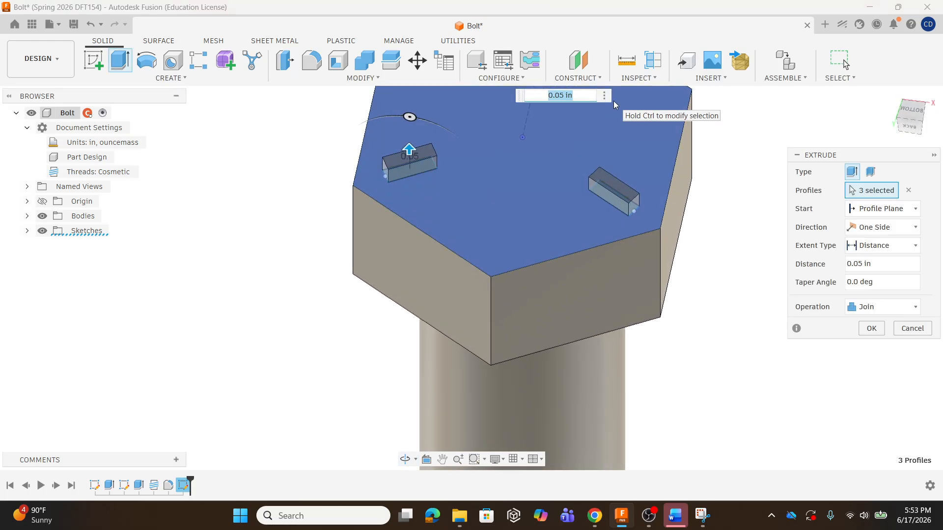
- Try a distance of 0.025 in for the marking extrusion, reduce it to 0.01 in and complete the Join
key(BackSpace)
text(.025)
key(Return)
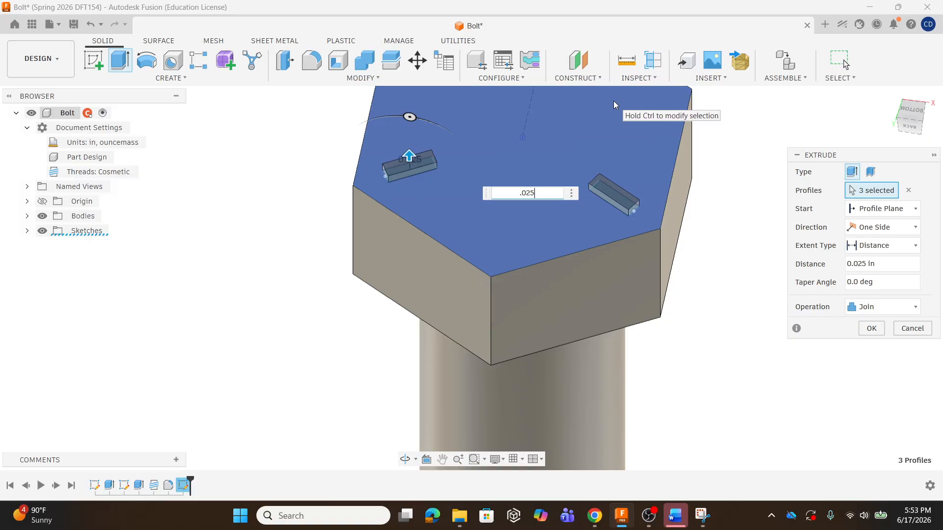
key(BackSpace)
key(BackSpace)
key(BackSpace)
text(01)
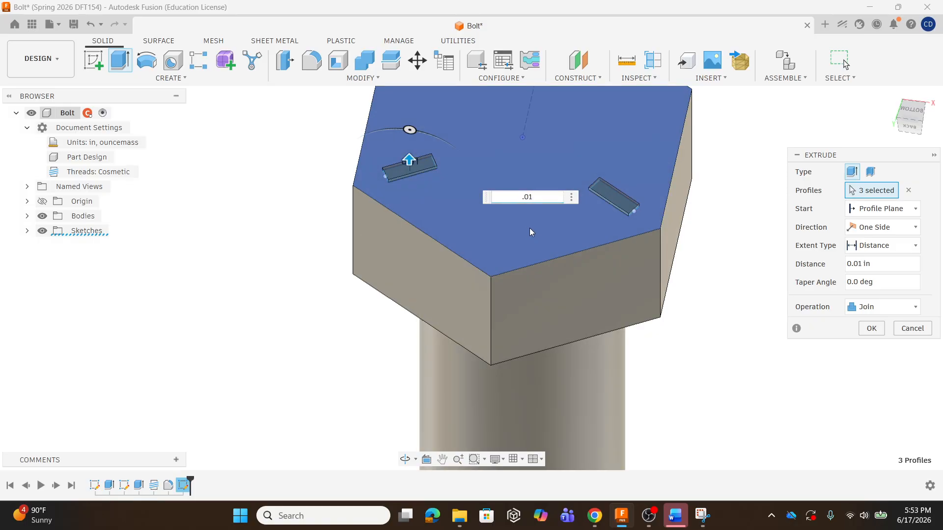
key(Return)
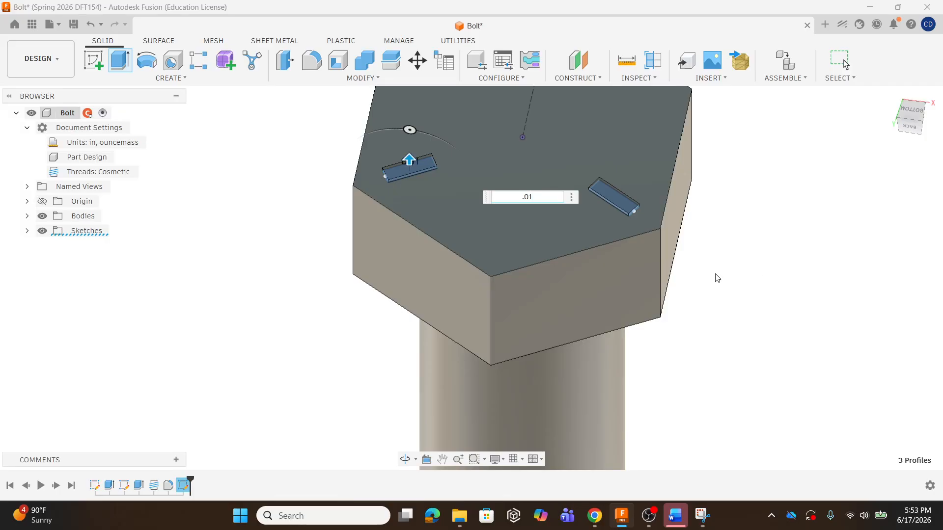
- Examine the raised markings on the bolt head, compare them with the bolt grade markings images in Chrome and return to Fusion
scroll(584, 319, down, 4)
shift+middle_drag(576, 261, 565, 216)
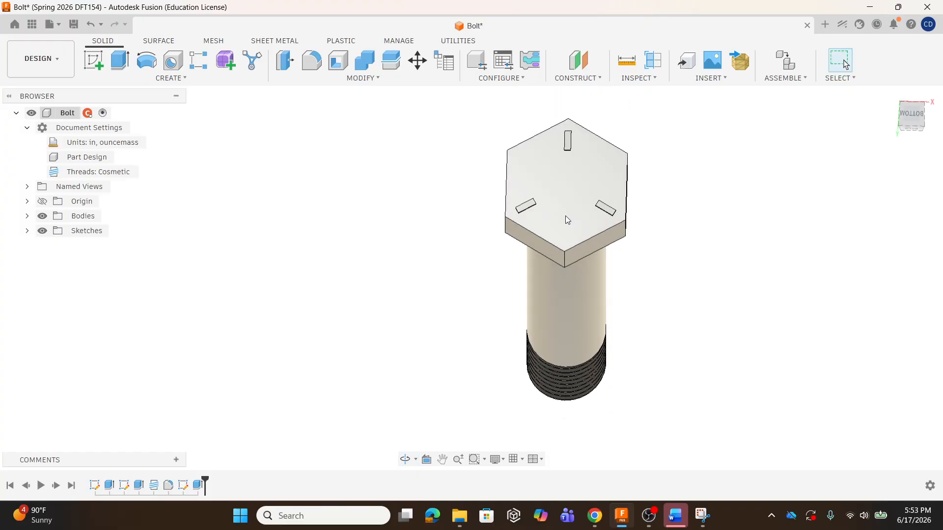
scroll(565, 216, up, 2)
scroll(575, 147, up, 2)
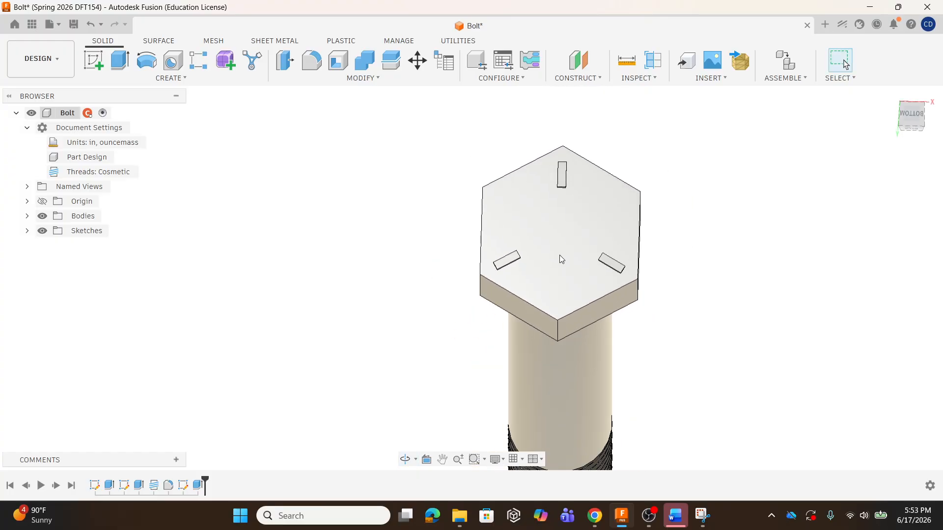
scroll(554, 247, up, 3)
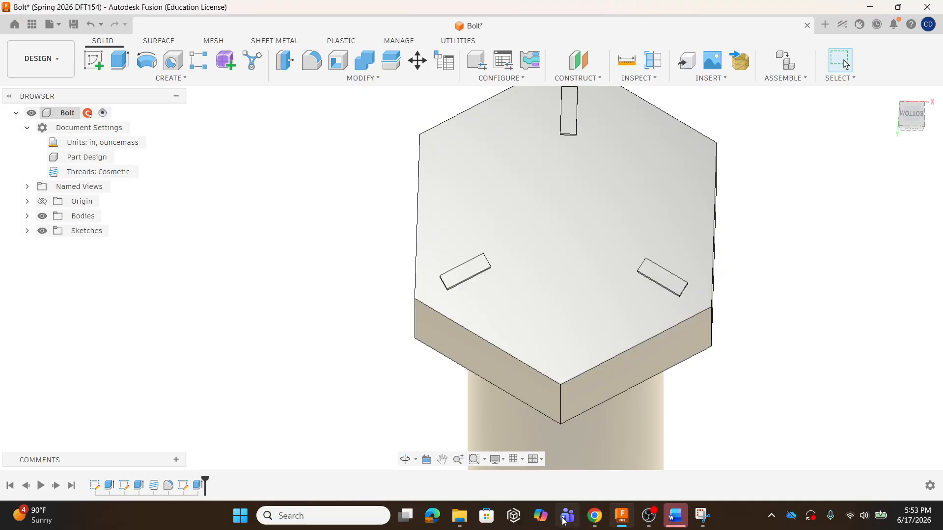
mouse_move(600, 525)
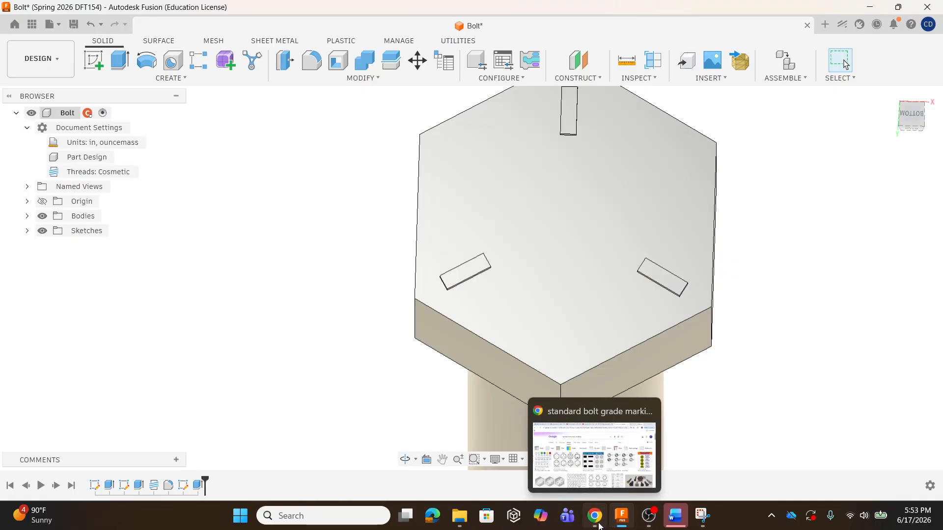
click(599, 524)
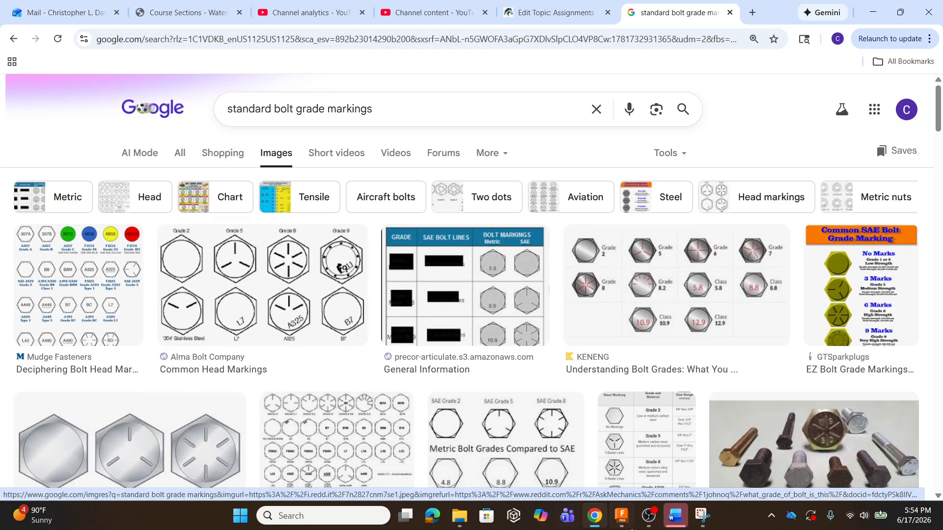
click(621, 515)
scroll(442, 393, down, 2)
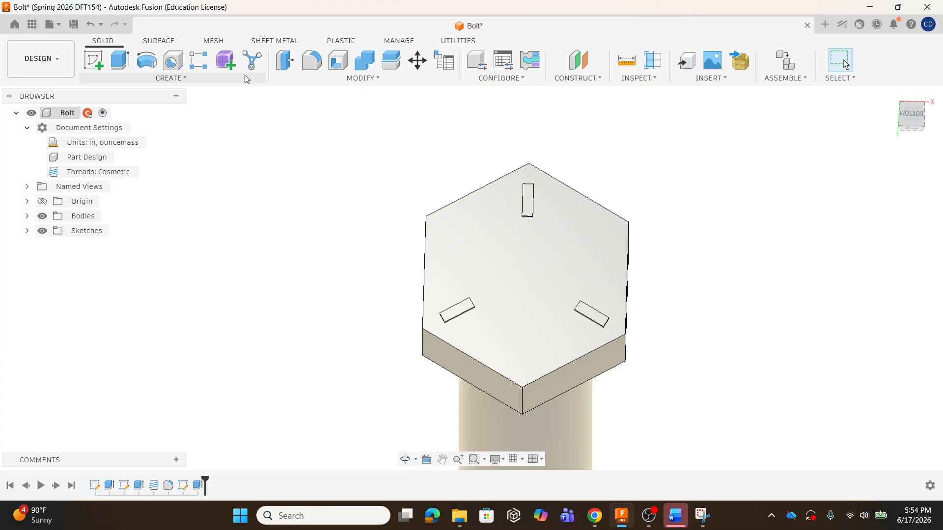
- Try a 0.025 in fillet on the six outer edges of the hex head's marked face
click(312, 61)
click(469, 196)
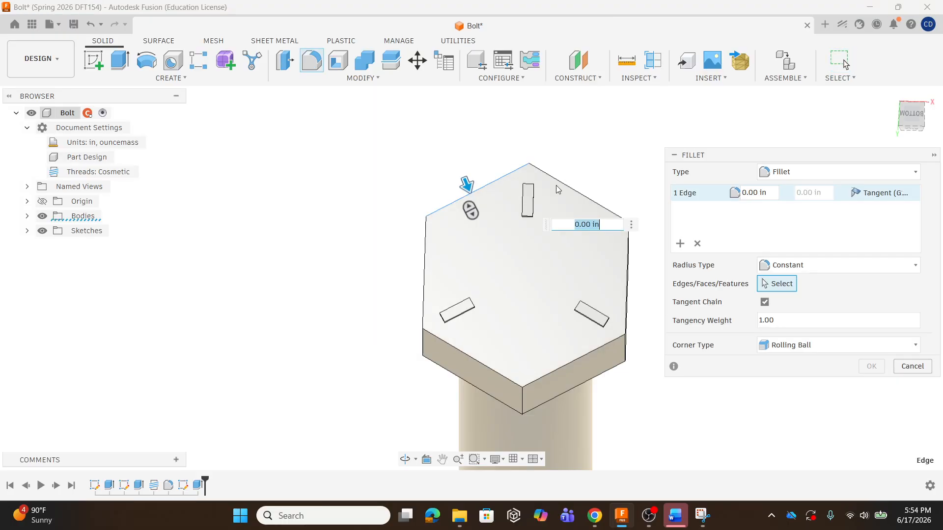
click(614, 213)
click(628, 277)
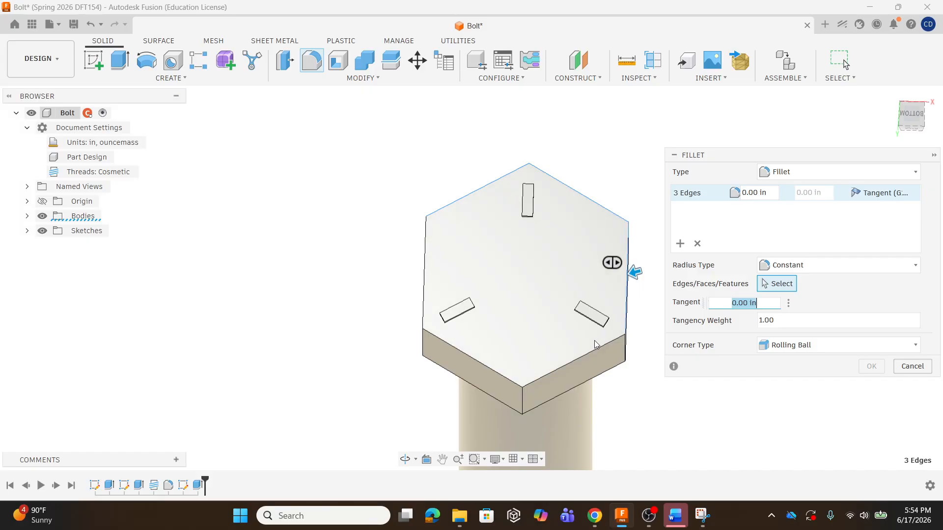
click(593, 352)
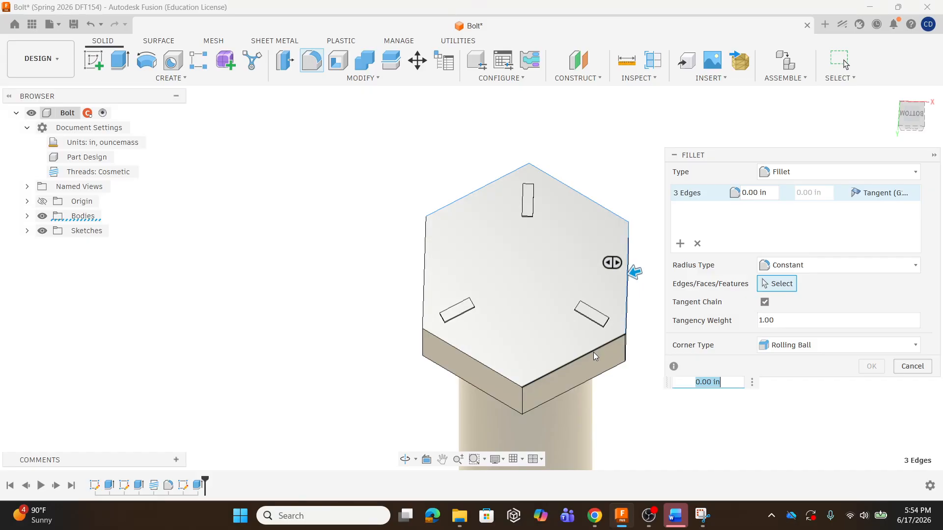
click(473, 355)
click(418, 279)
text(0.025)
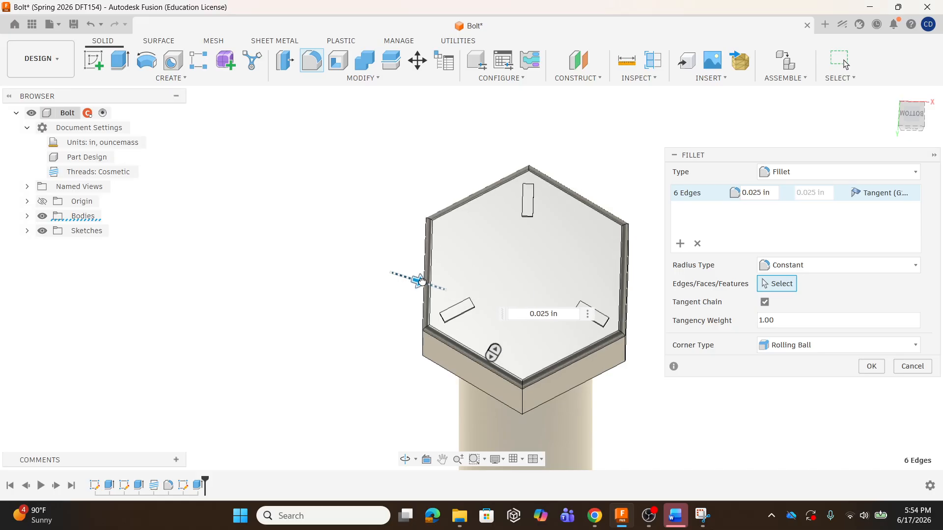
key(ctrl+z)
click(907, 369)
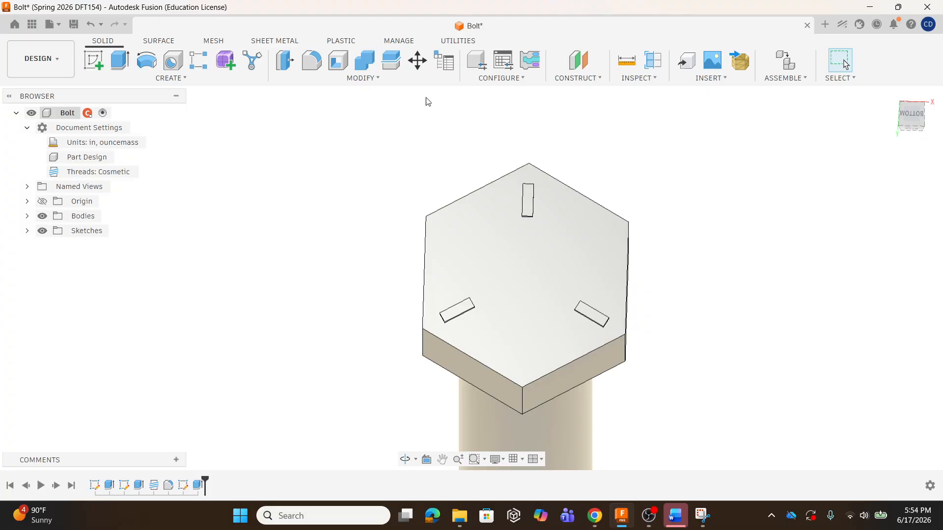
- Try an equal-distance chamfer on the six outer edges of the hex head's marked face
click(363, 78)
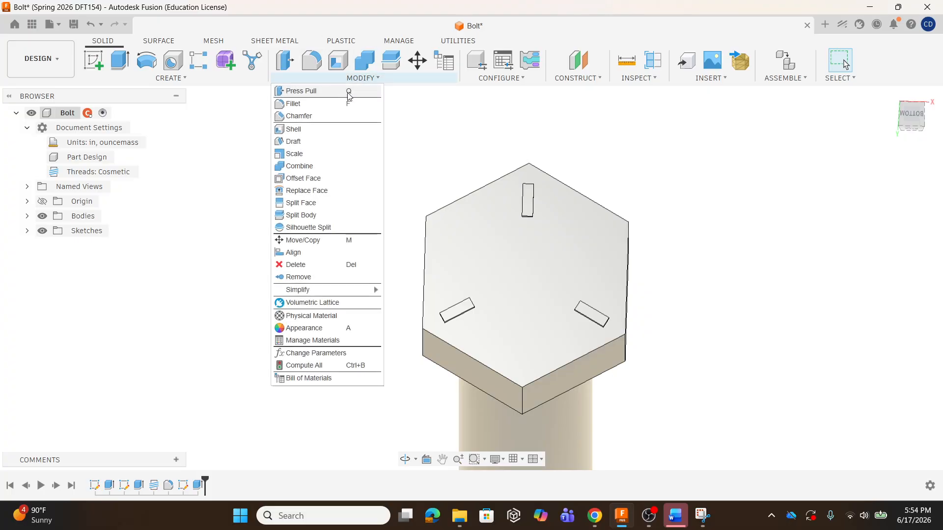
click(299, 116)
click(424, 233)
click(441, 210)
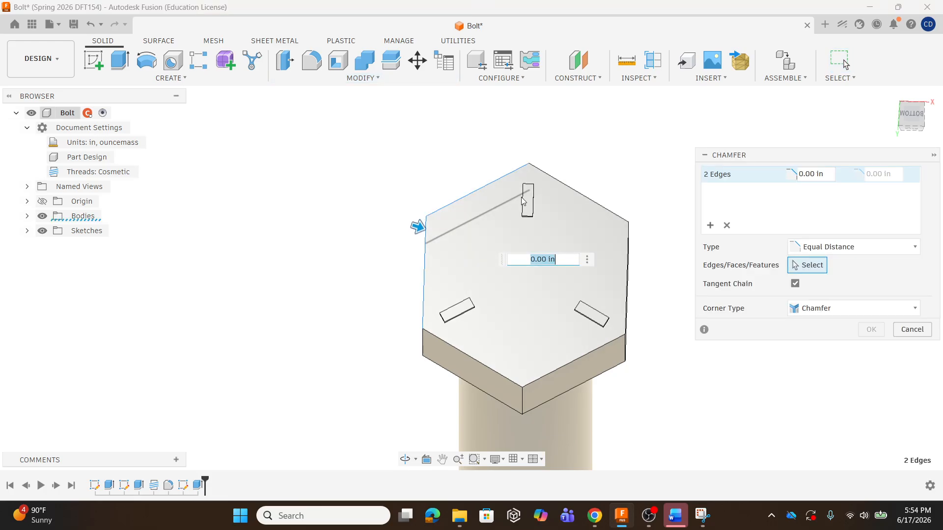
click(572, 190)
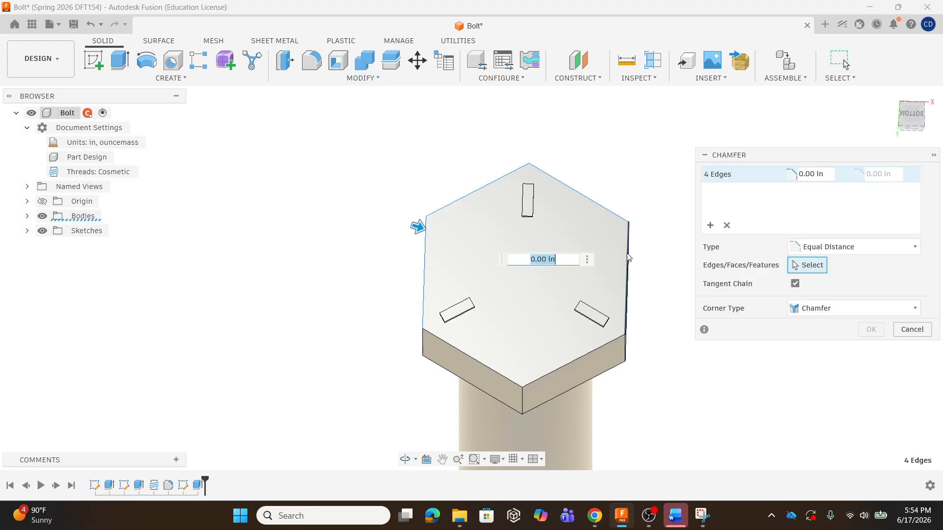
click(627, 261)
click(592, 348)
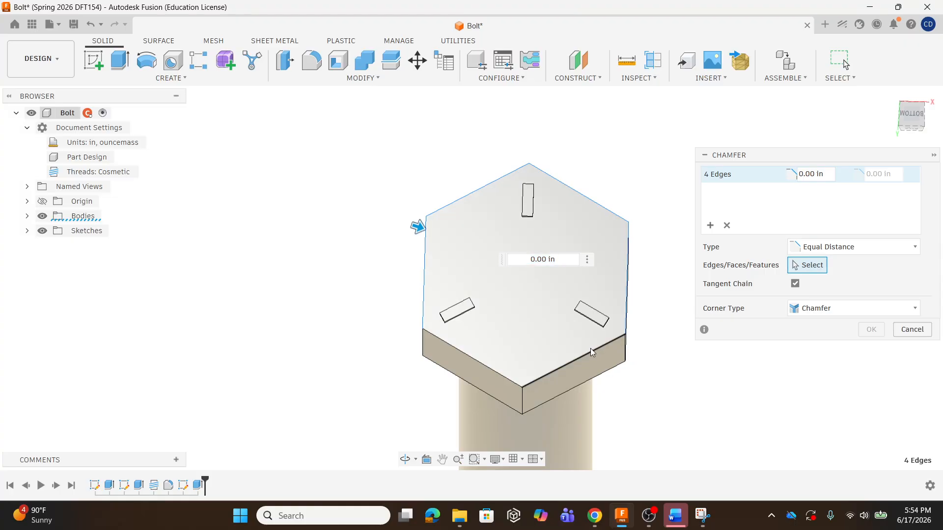
click(482, 361)
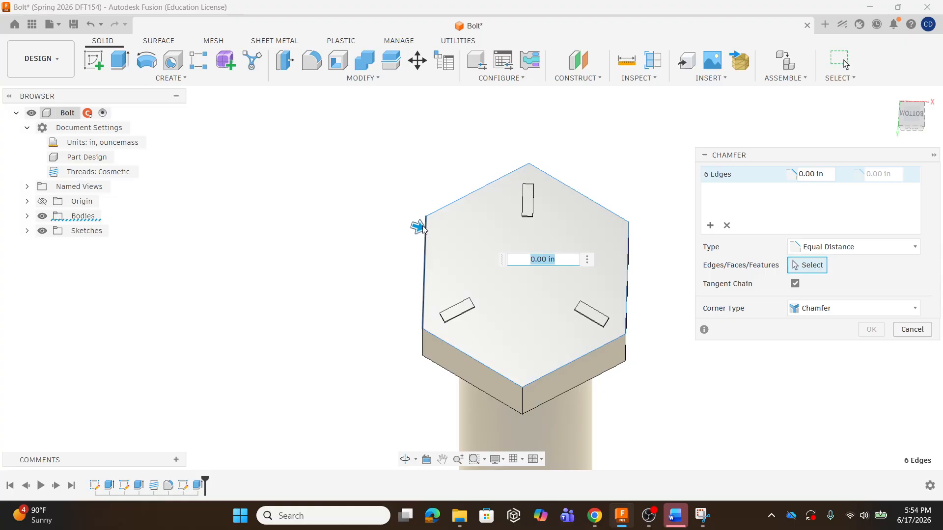
drag(420, 226, 418, 226)
click(910, 329)
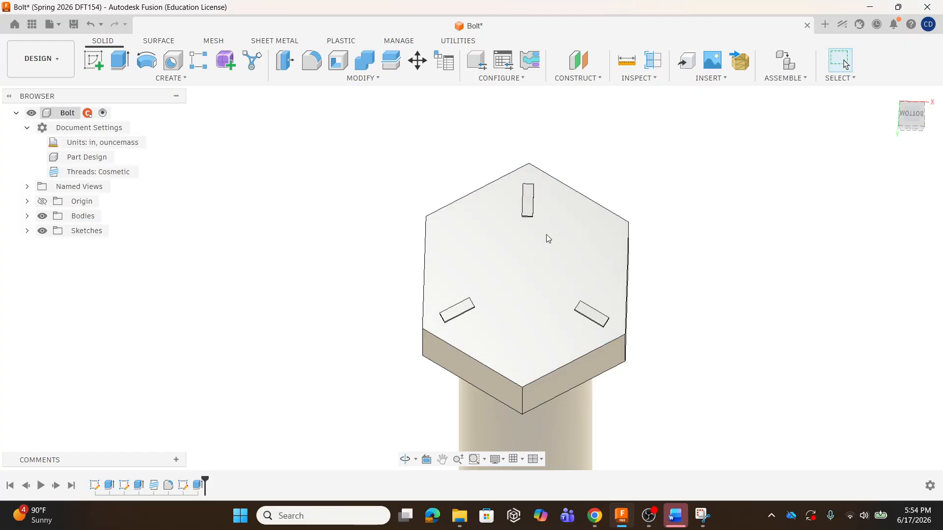
- Start a sketch on the marked head face and draw a circle about 0.71 in in diameter centered on the origin
shift+middle_drag(543, 219, 414, 177)
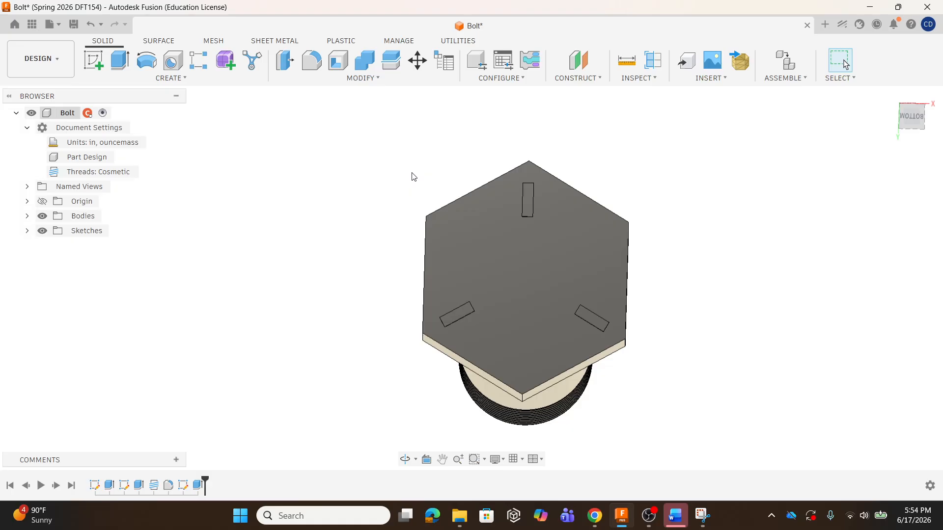
click(94, 61)
click(489, 249)
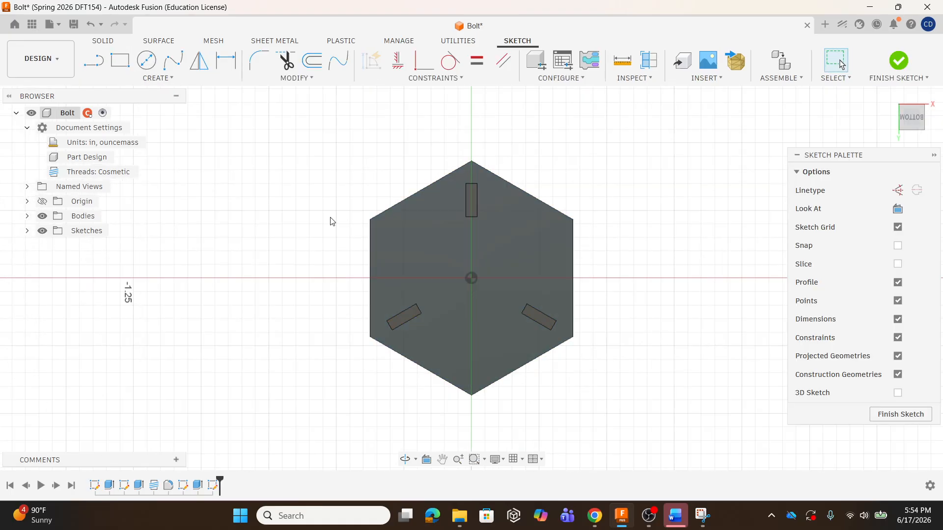
click(146, 60)
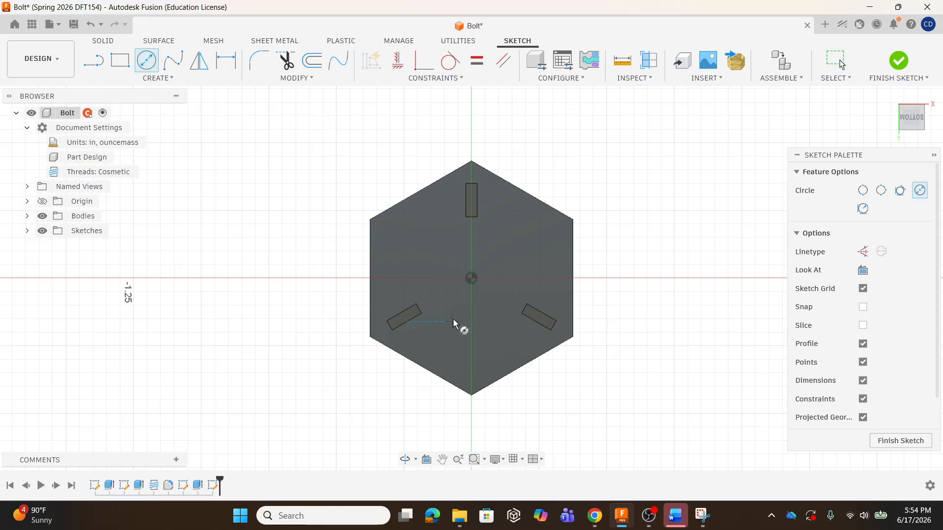
click(473, 279)
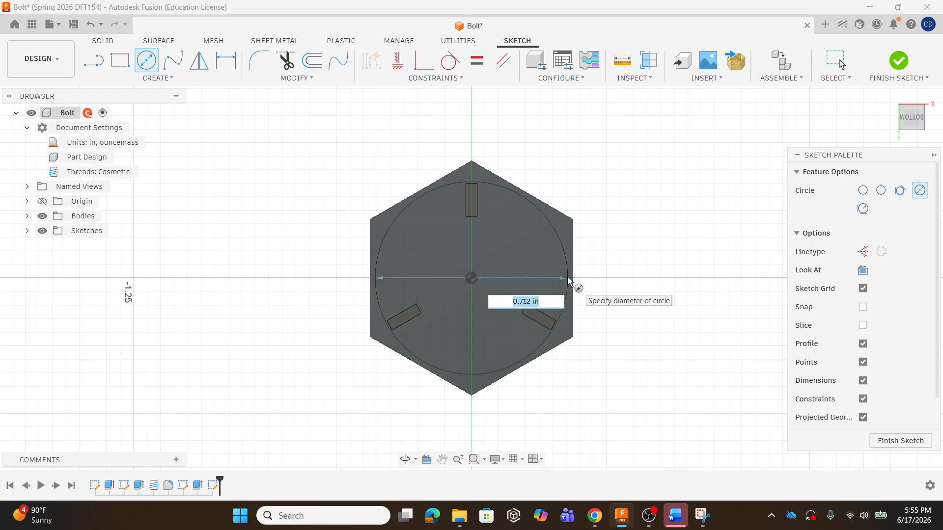
click(567, 280)
- Examine the circle and the outer corner of the hex head from the back view
mouse_move(540, 293)
shift+middle_down()
mouse_move(528, 240)
mouse_move(515, 320)
mouse_move(501, 104)
shift+middle_up()
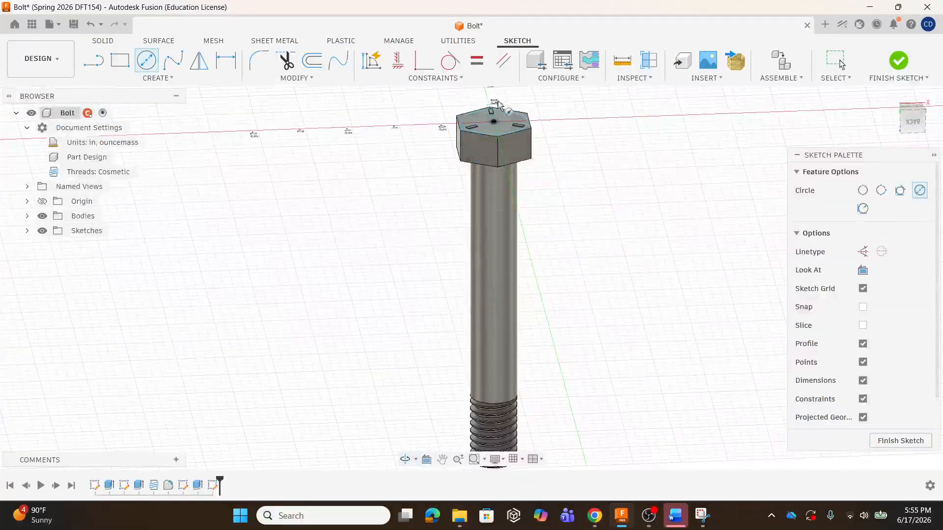
scroll(494, 168, up, 1)
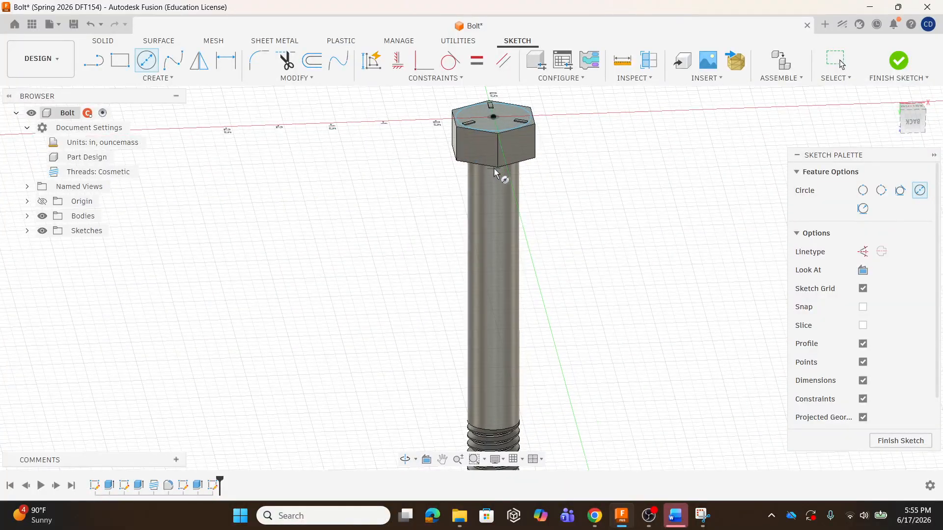
middle_drag(493, 167, 471, 180)
shift+middle_drag(464, 145, 460, 162)
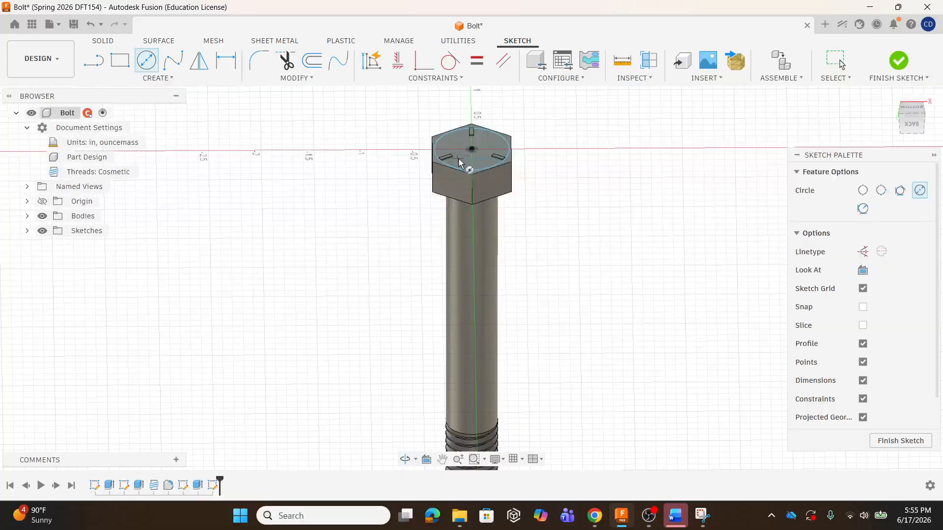
click(912, 120)
scroll(535, 243, up, 10)
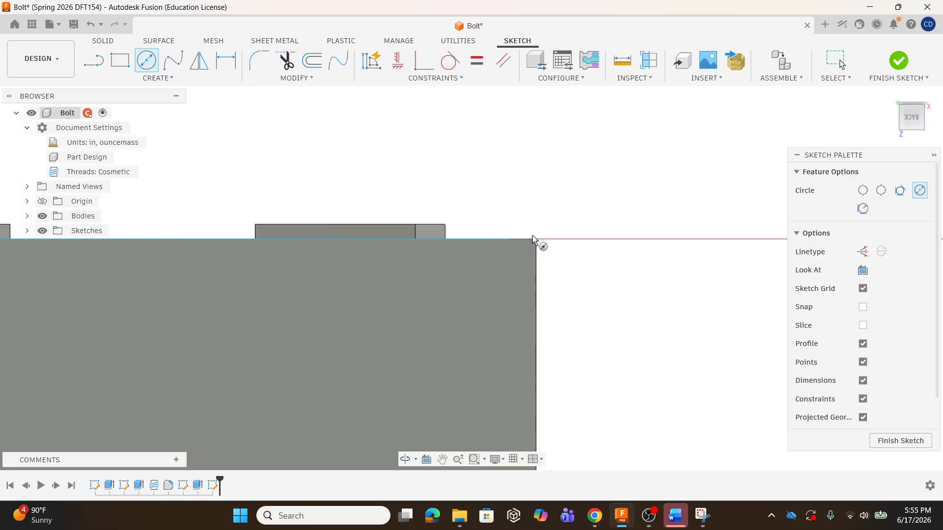
scroll(507, 240, up, 3)
scroll(448, 231, down, 3)
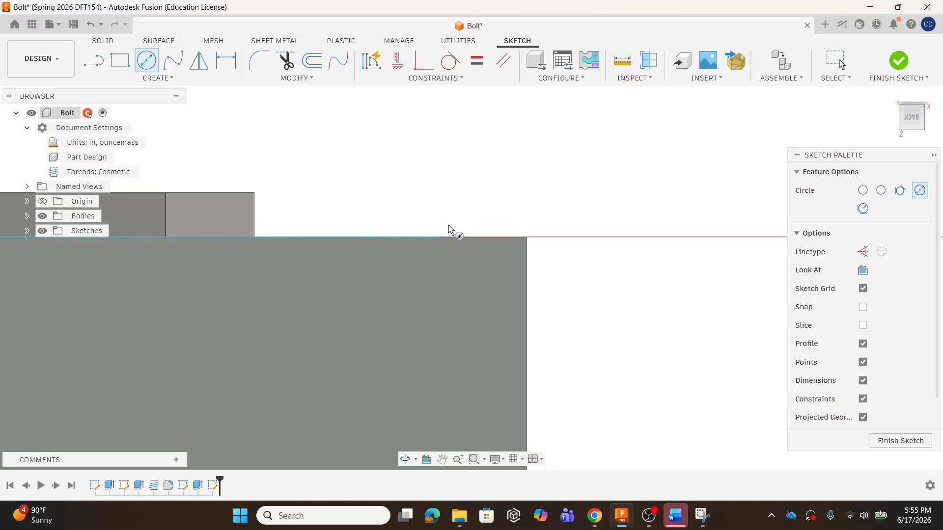
click(89, 67)
shift+middle_drag(542, 249, 538, 254)
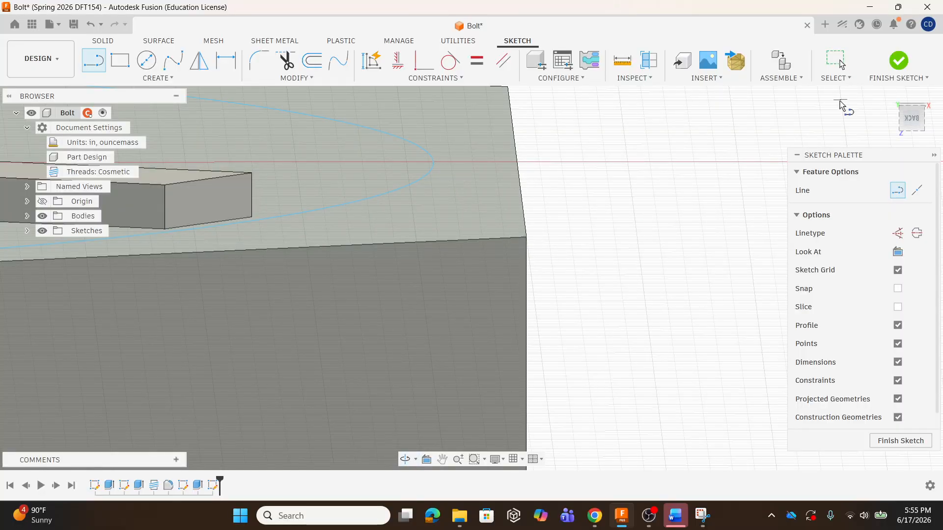
scroll(819, 292, down, 1)
scroll(717, 298, down, 2)
key(Escape)
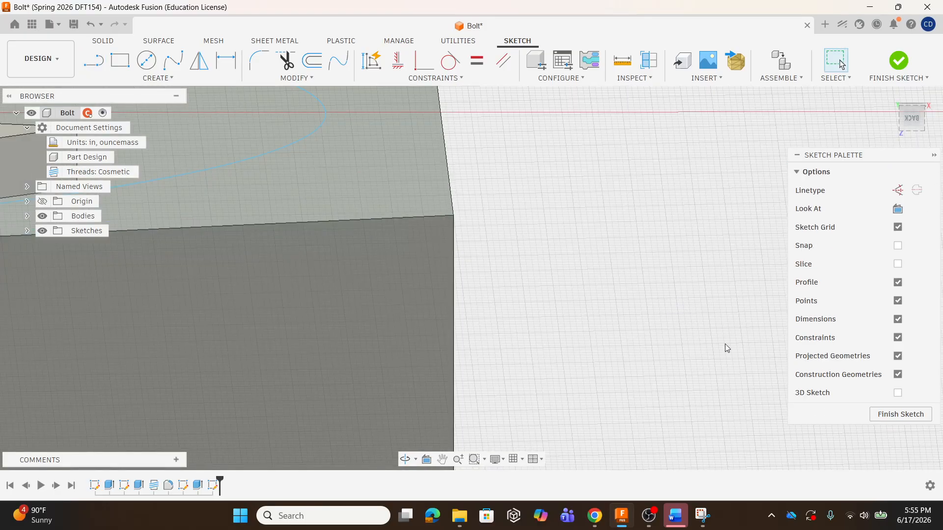
- Finish the circle sketch on the bolt's head face
scroll(668, 305, up, 2)
scroll(589, 312, up, 3)
shift+middle_drag(586, 310, 390, 348)
scroll(394, 322, down, 2)
scroll(430, 321, up, 2)
shift+middle_drag(490, 330, 486, 347)
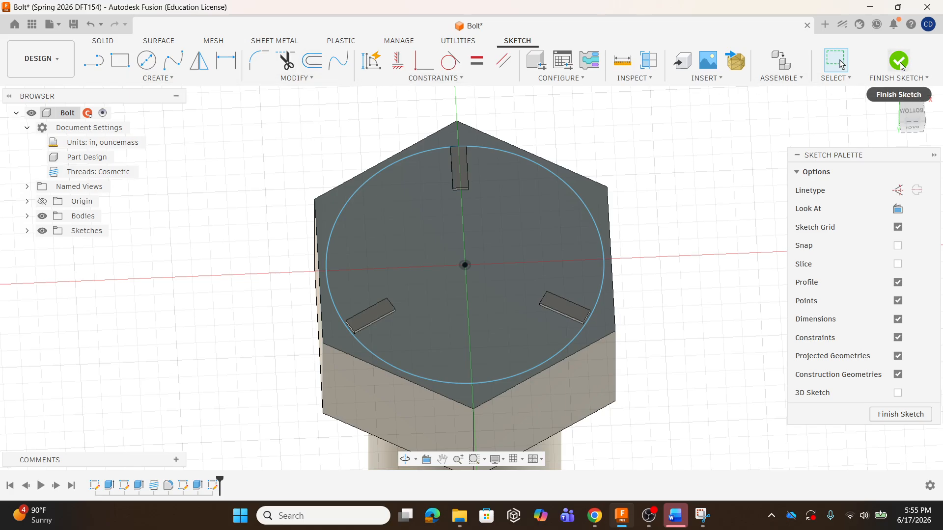
click(900, 62)
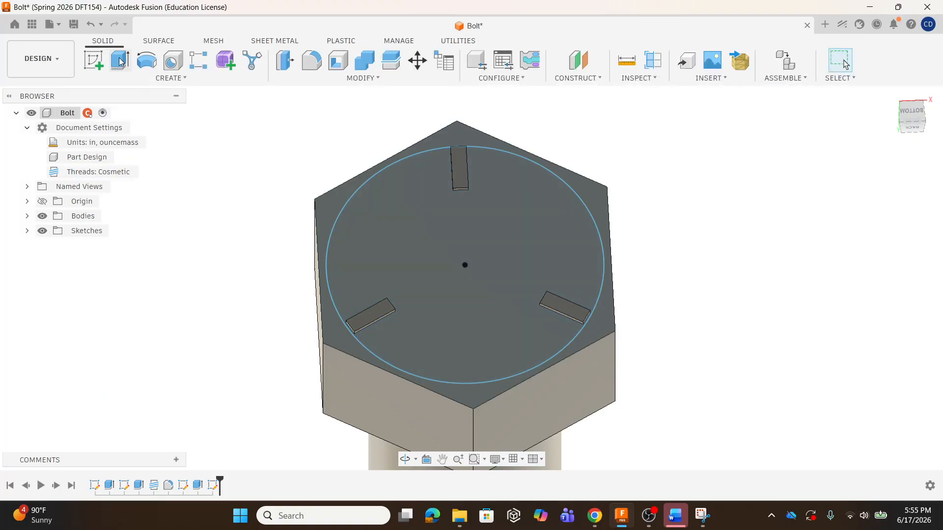
- Try a cut extrusion of the ring between the circle and hex edge, 0.05 in deep with an 85° taper
click(119, 64)
click(323, 208)
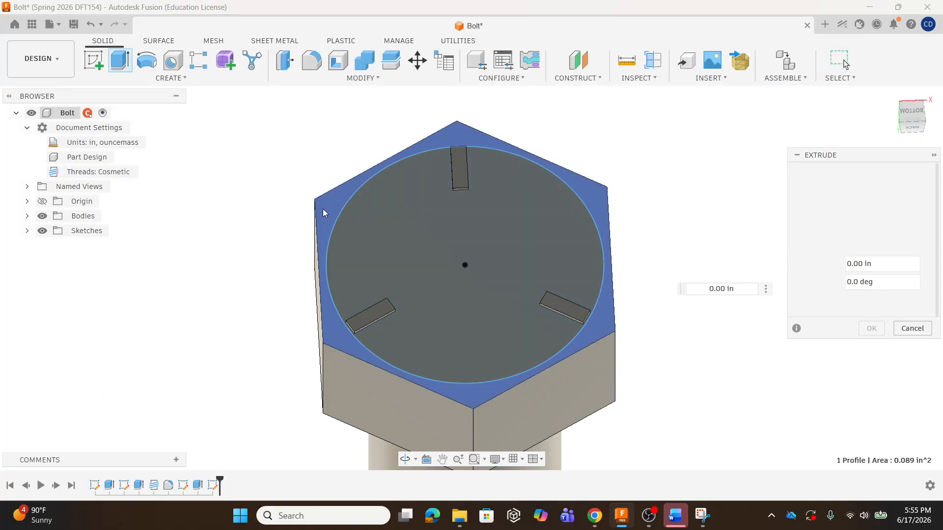
shift+middle_drag(486, 305, 484, 272)
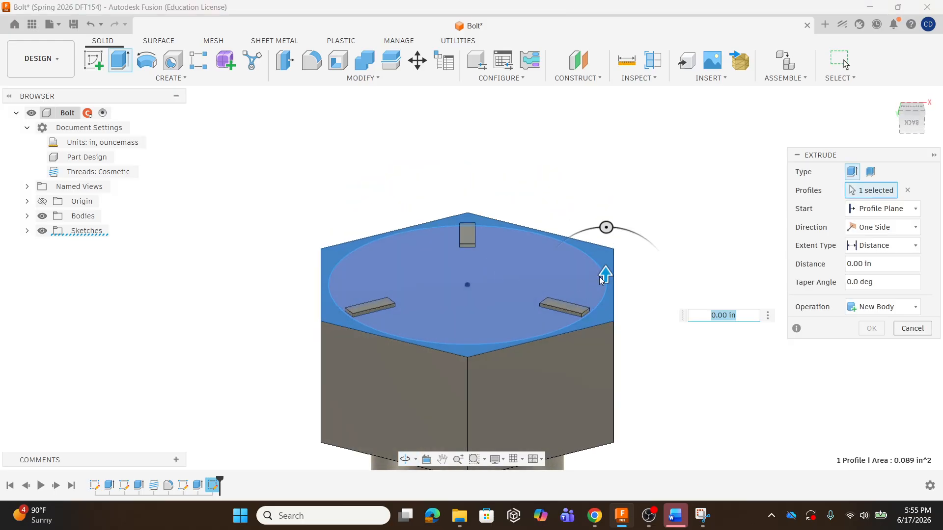
drag(605, 273, 743, 289)
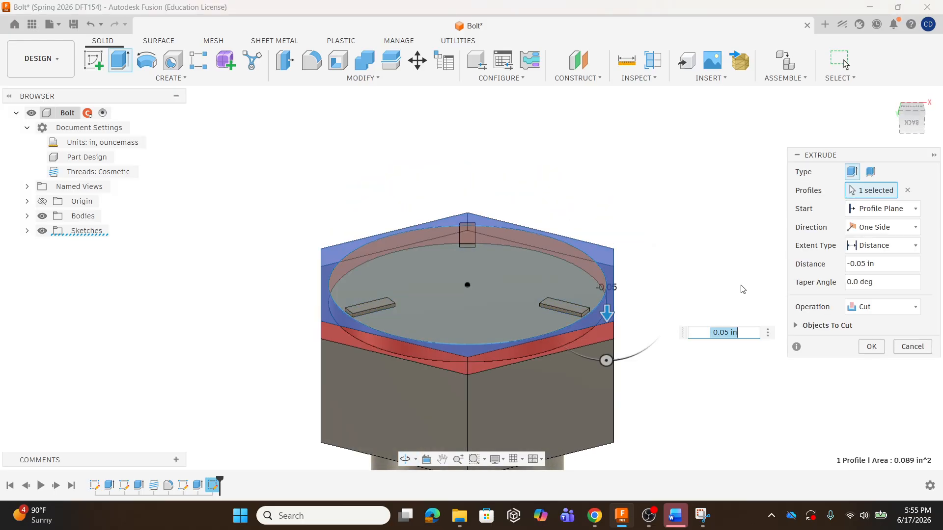
click(865, 282)
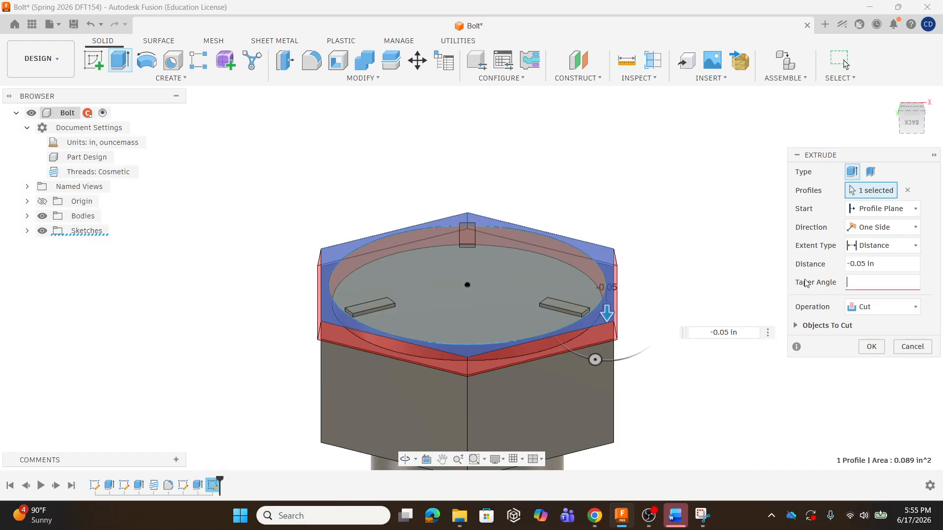
key(BackSpace)
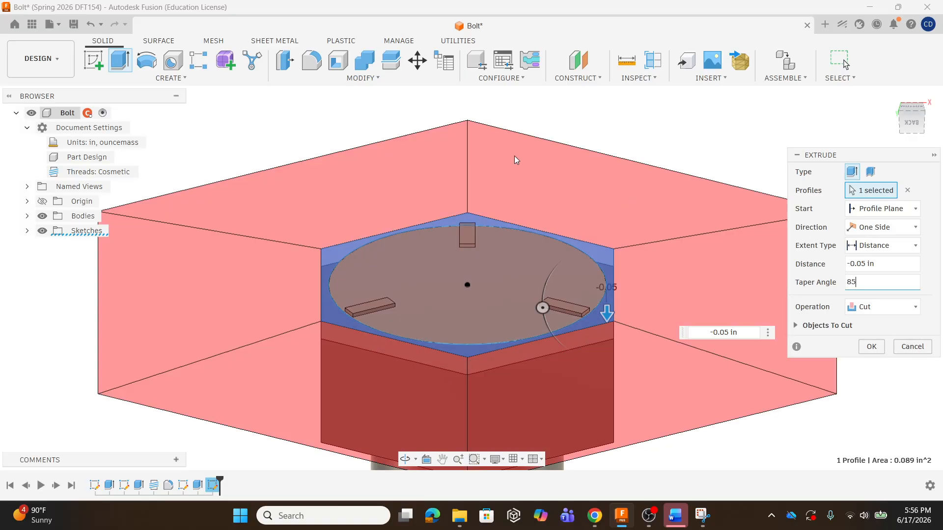
mouse_move(524, 290)
shift+middle_down()
mouse_move(526, 265)
mouse_move(529, 285)
mouse_move(529, 276)
shift+middle_up()
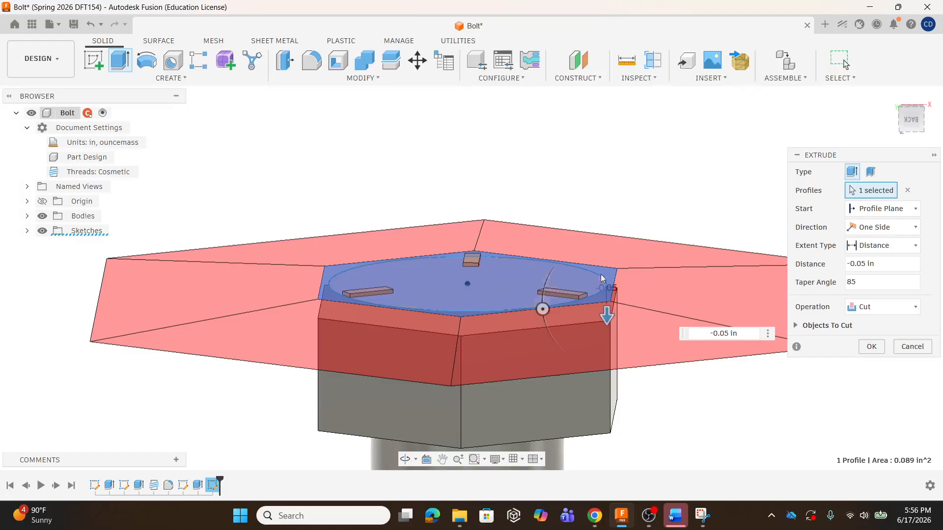
- Try taper angles of 10, -10, -80 and -75° on the 0.05 in ring cut, and cancel the extrusion
click(826, 282)
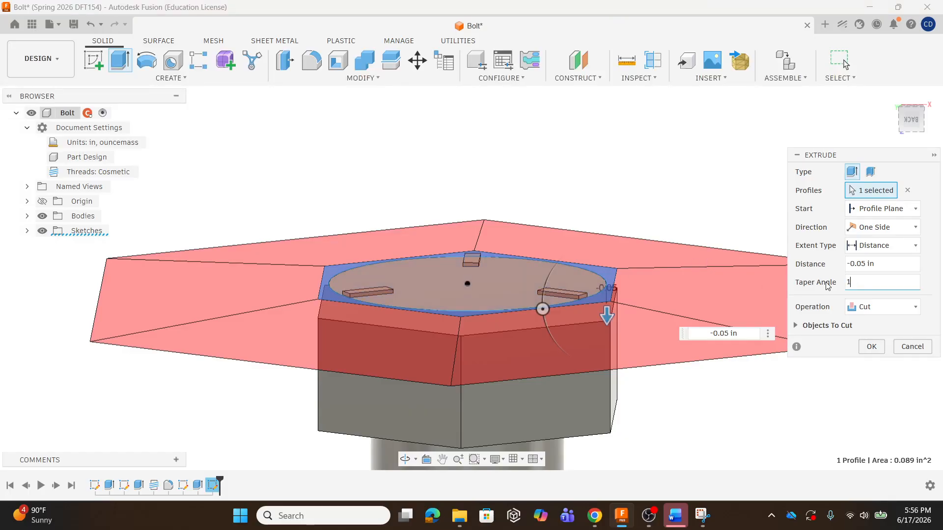
scroll(602, 320, up, 5)
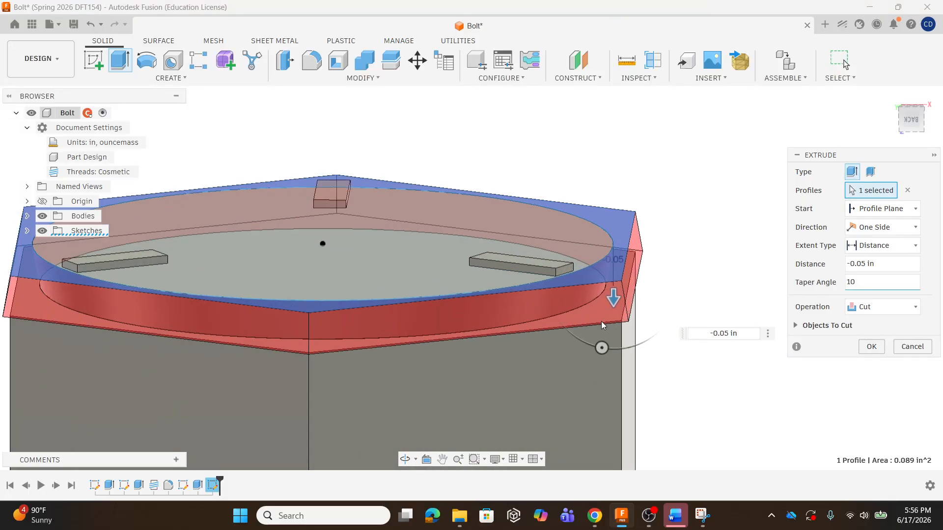
shift+middle_drag(604, 321, 598, 321)
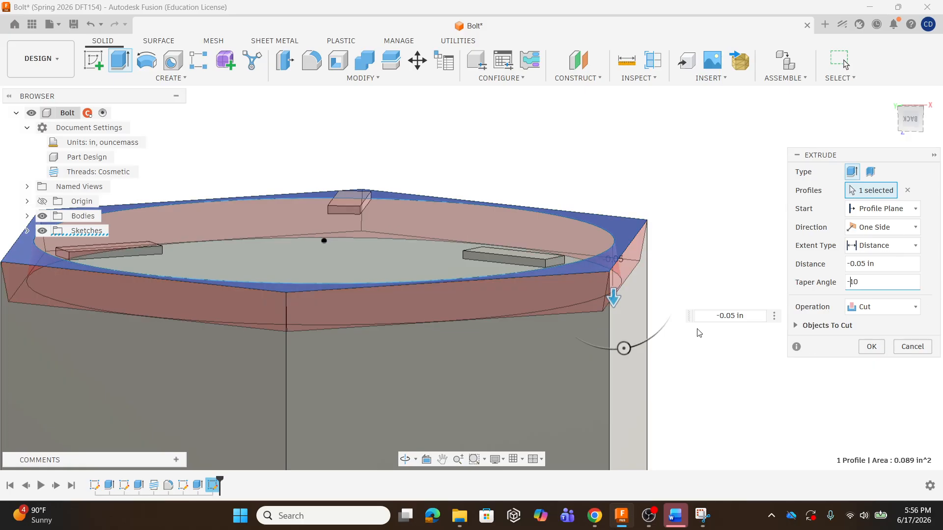
key(BackSpace)
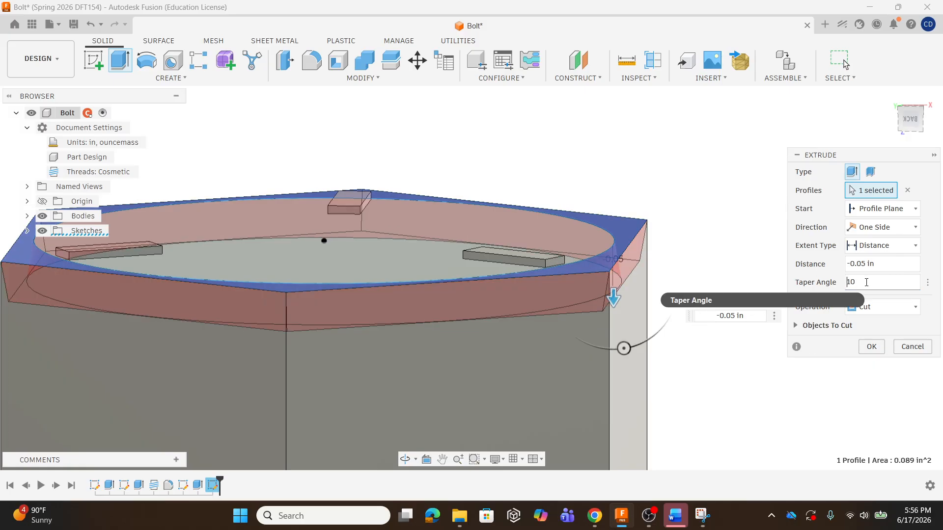
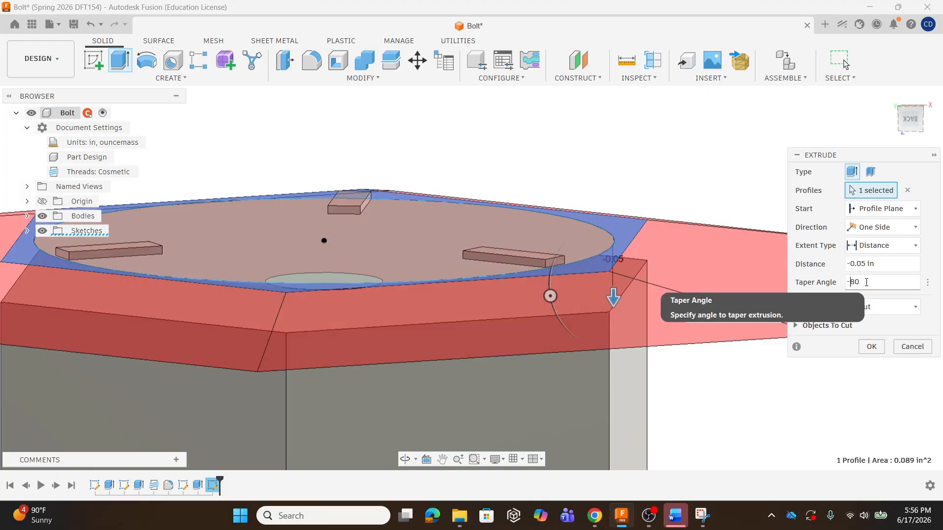
scroll(644, 211, up, 3)
mouse_move(581, 258)
shift+middle_down()
mouse_move(597, 240)
mouse_move(588, 245)
mouse_move(594, 249)
shift+middle_up()
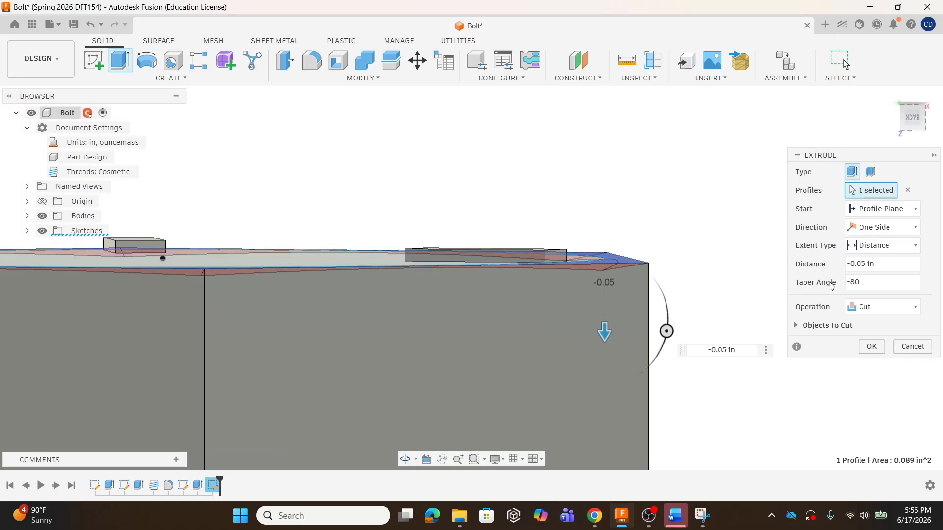
click(881, 284)
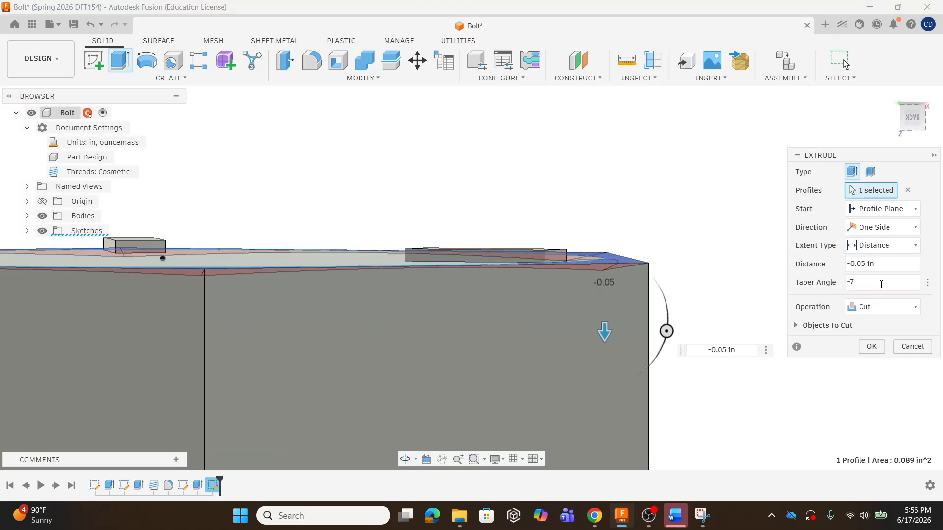
mouse_move(647, 314)
shift+middle_down()
mouse_move(649, 337)
mouse_move(652, 307)
shift+middle_up()
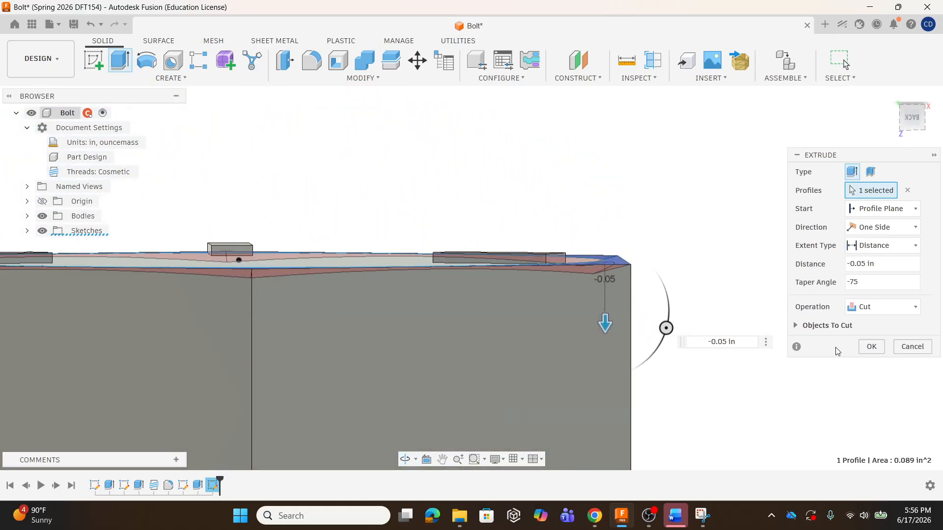
click(908, 346)
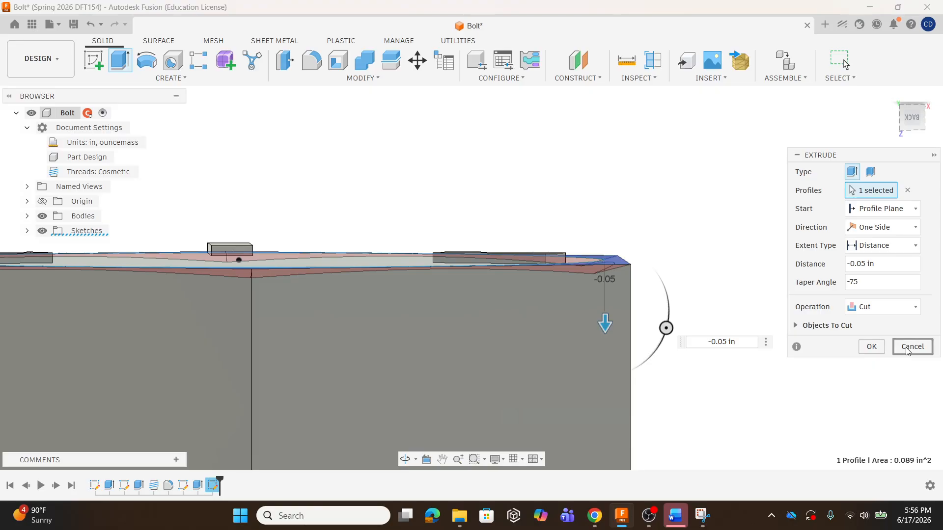
- Try cutting the ring outside the circle again, 0.08 in deep with taper angles of 50° and -85°
shift+middle_drag(713, 306, 709, 317)
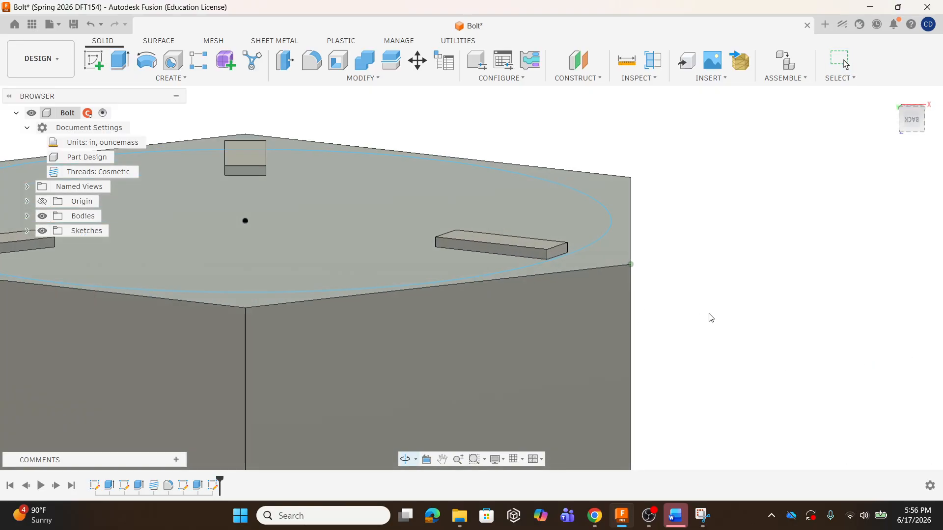
shift+middle_drag(665, 290, 717, 299)
scroll(740, 305, down, 3)
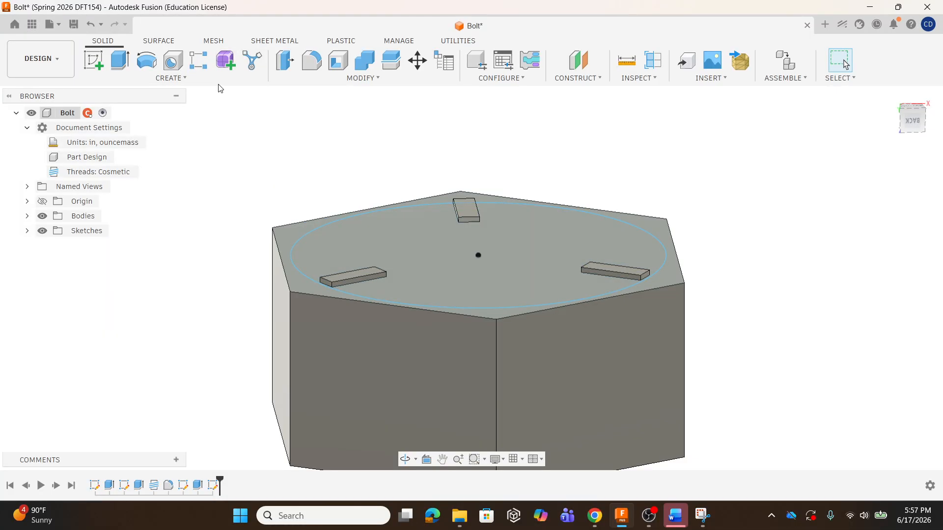
click(121, 61)
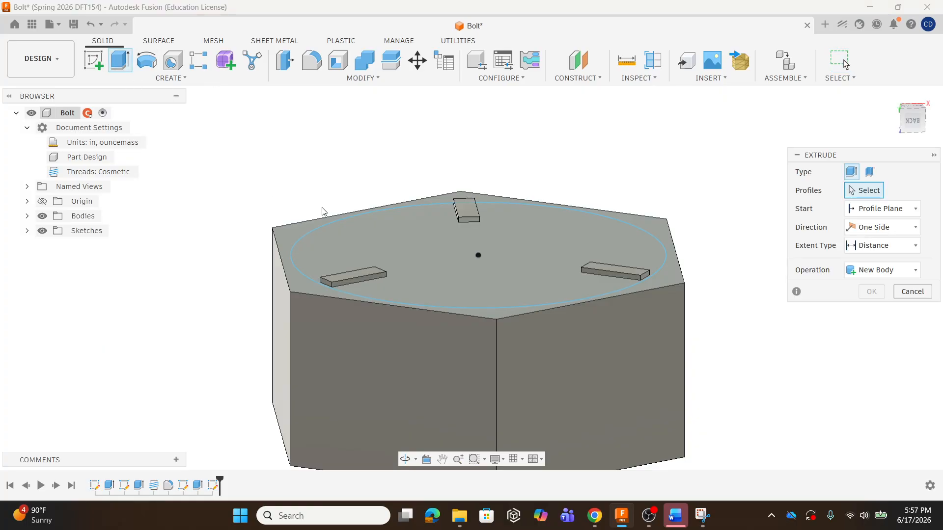
click(300, 227)
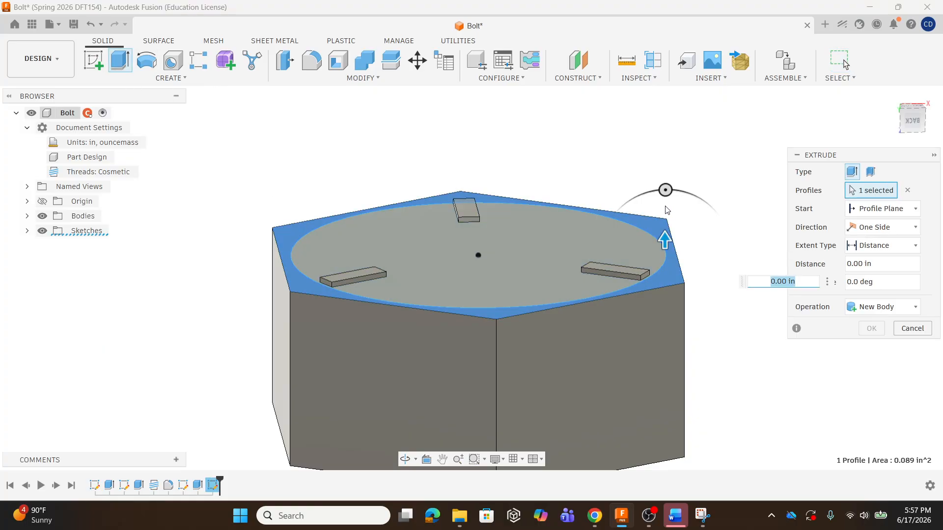
drag(666, 191, 715, 211)
drag(665, 244, 697, 297)
key(Return)
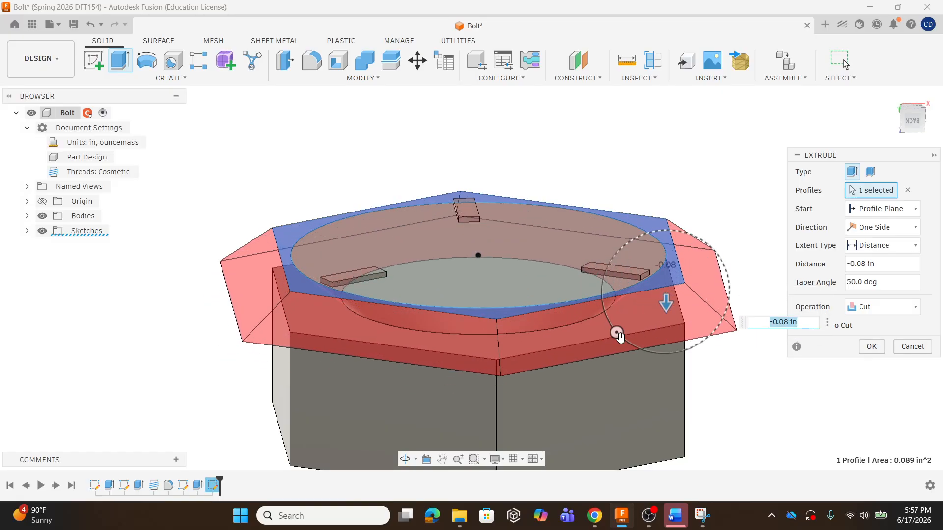
drag(617, 332, 743, 291)
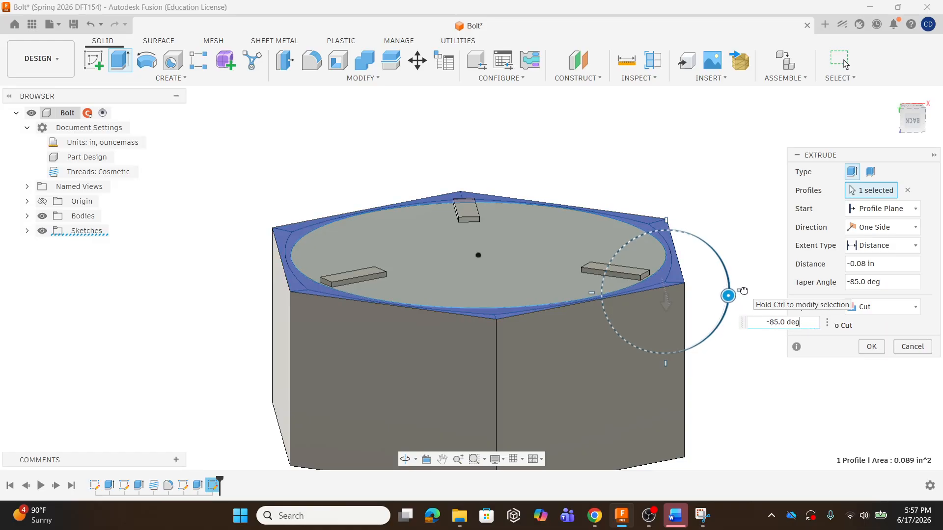
scroll(668, 303, up, 5)
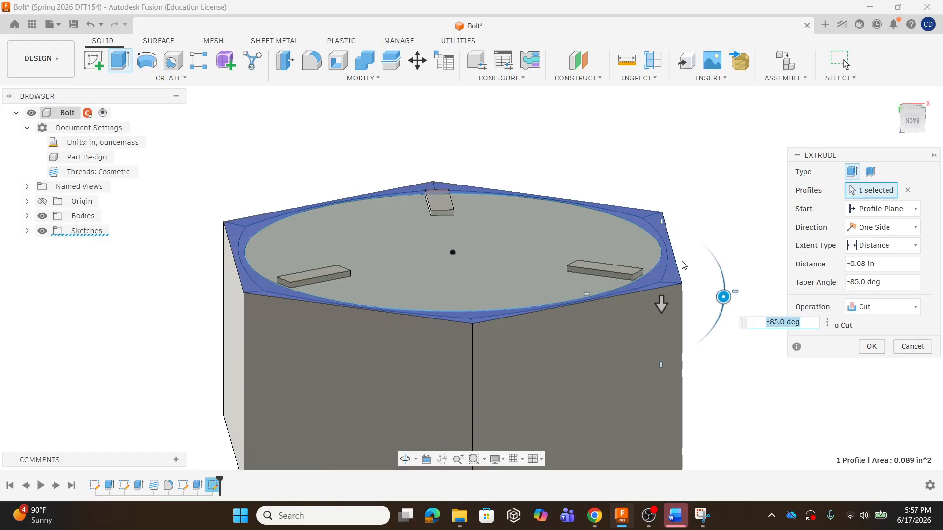
mouse_move(669, 303)
shift+middle_down()
mouse_move(671, 280)
mouse_move(666, 308)
mouse_move(656, 305)
shift+middle_up()
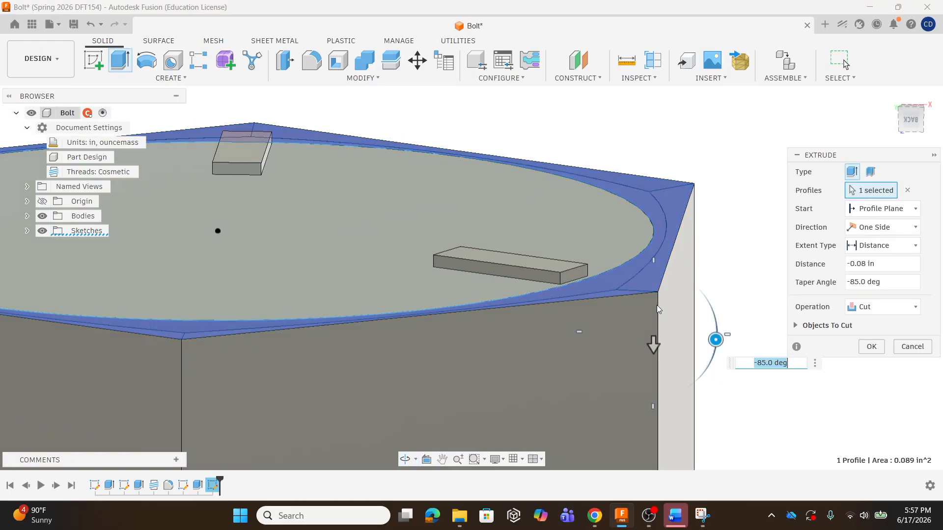
key(Return)
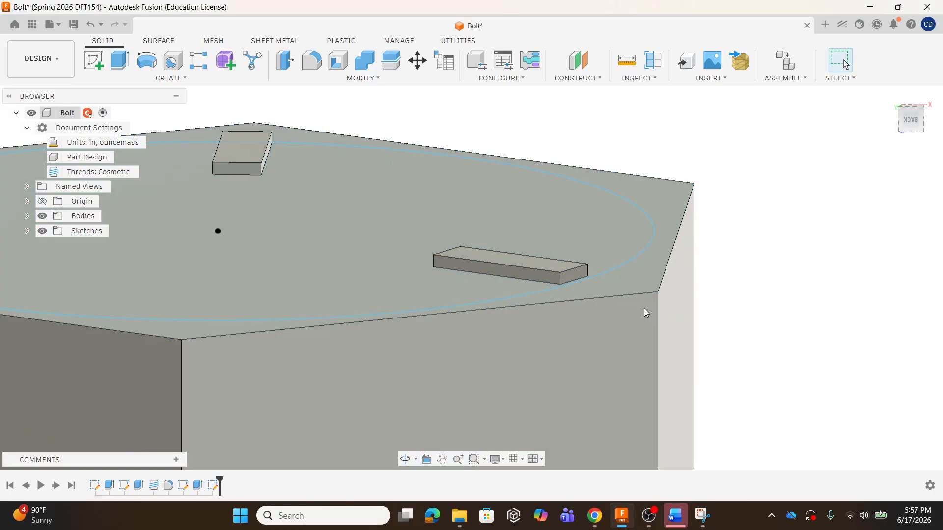
- Delete the circle sketch from the bolt's marked head face
scroll(788, 321, down, 3)
scroll(787, 321, down, 2)
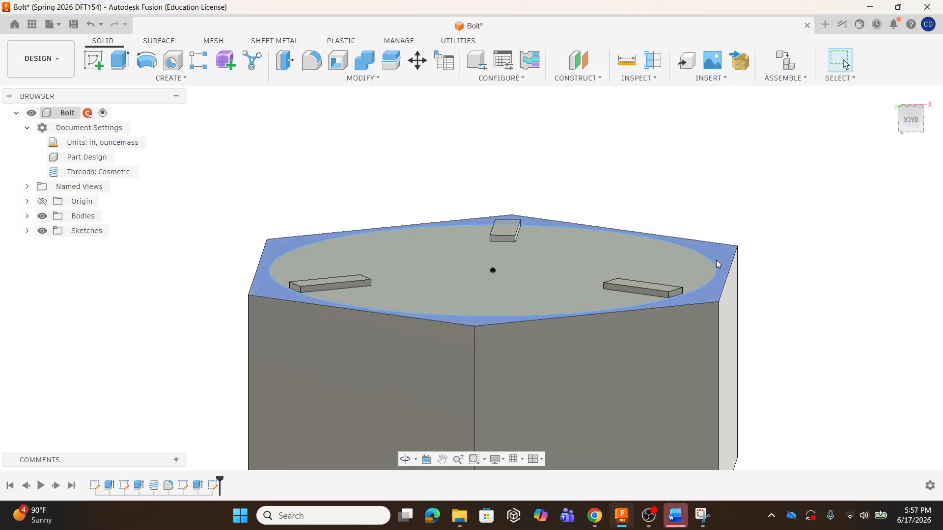
shift+middle_drag(716, 260, 658, 262)
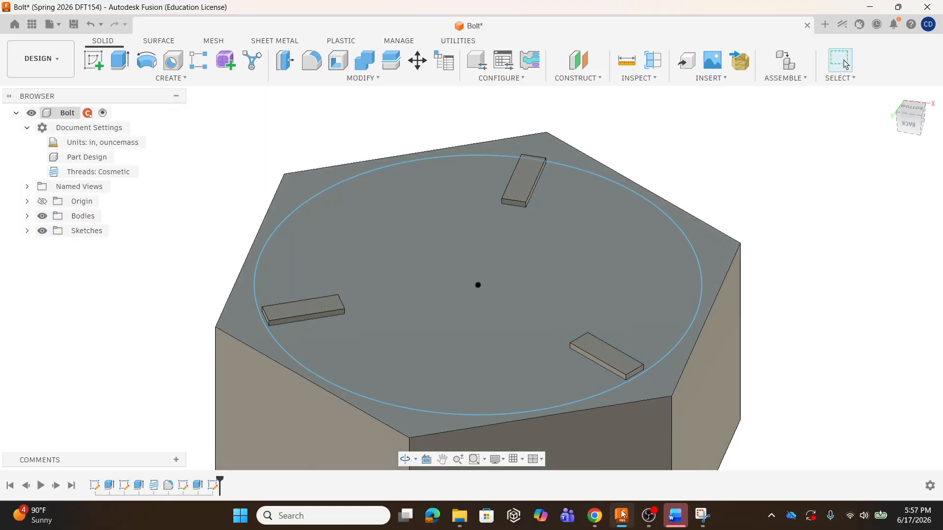
right_click(215, 486)
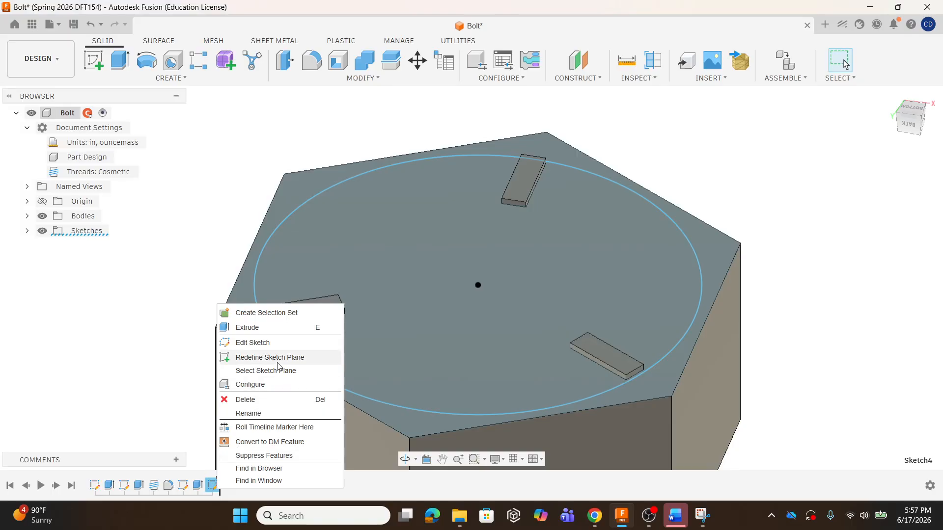
click(245, 399)
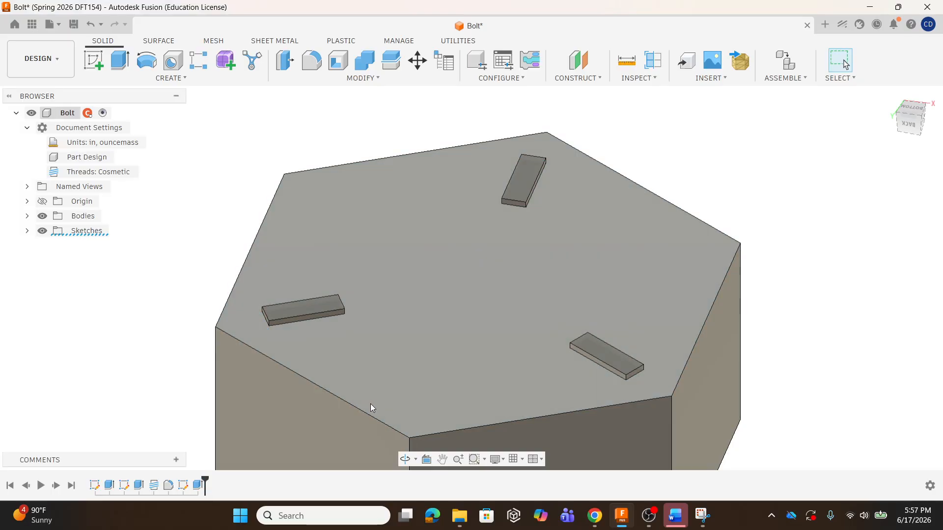
- Examine the whole bolt and the corners and side faces of its hex head from several angles
scroll(467, 278, down, 3)
scroll(570, 338, down, 5)
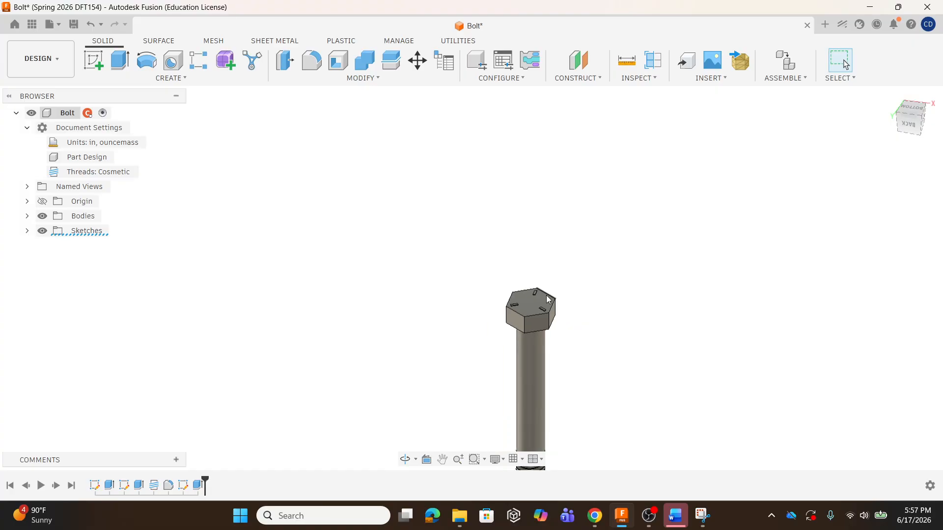
scroll(539, 382, up, 2)
shift+middle_drag(511, 199, 511, 226)
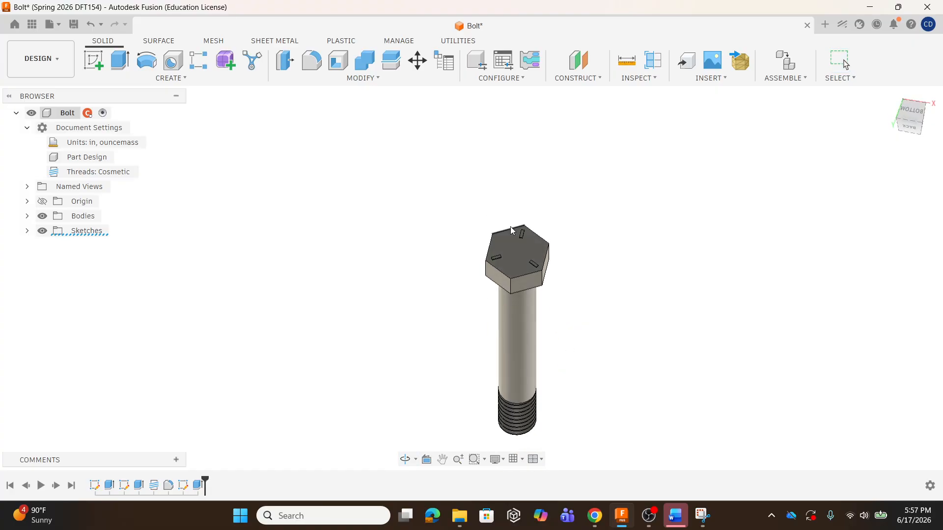
scroll(520, 261, up, 5)
scroll(516, 263, up, 2)
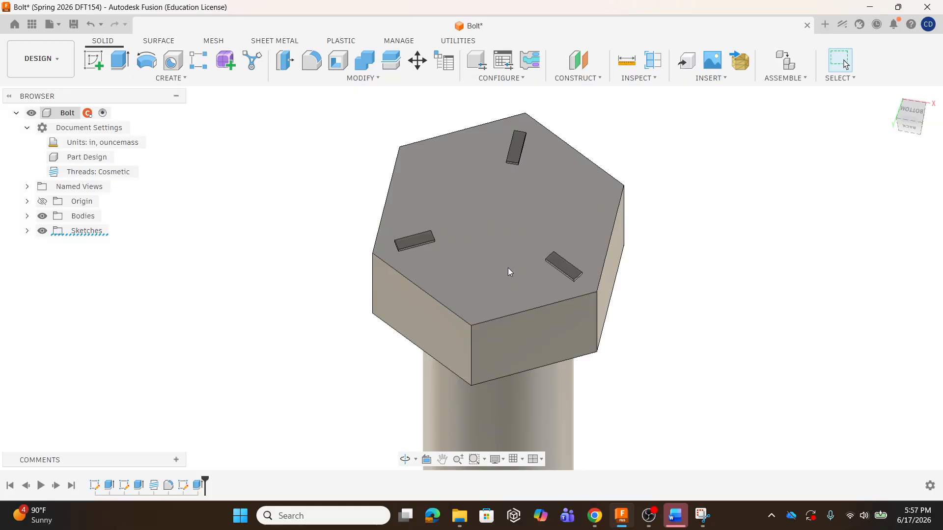
shift+middle_drag(508, 263, 484, 284)
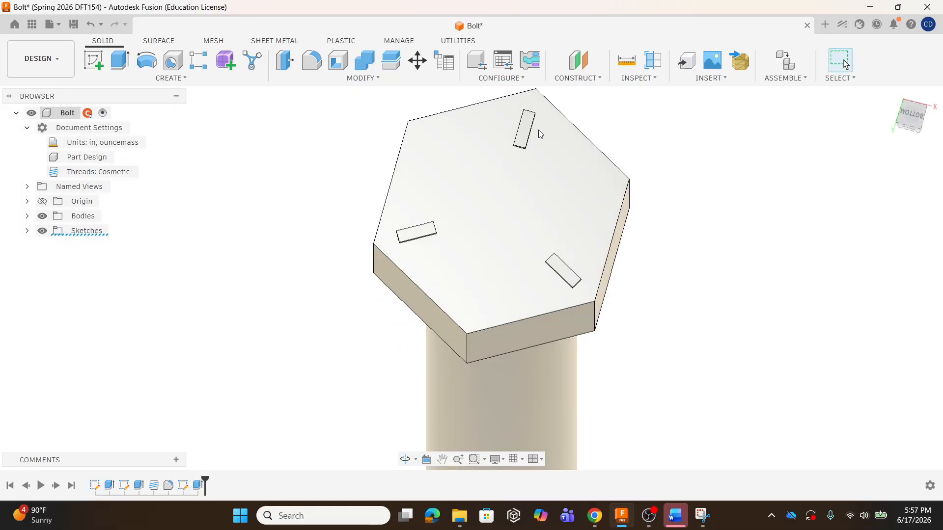
shift+middle_drag(539, 253, 536, 187)
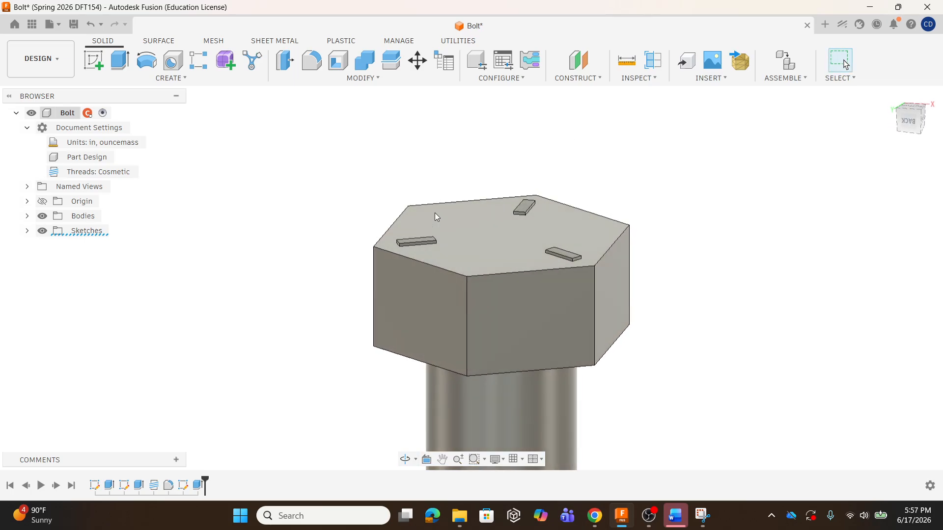
shift+middle_drag(437, 216, 516, 260)
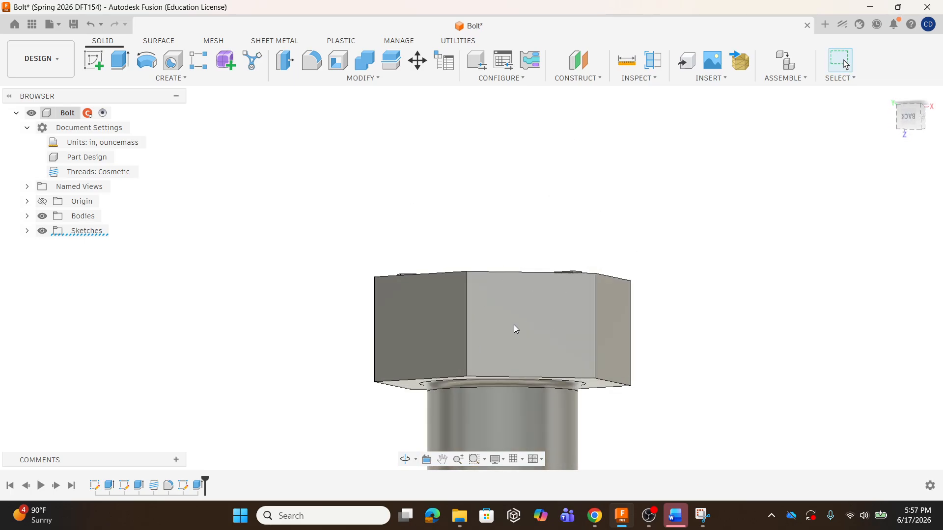
mouse_move(515, 329)
shift+middle_down()
mouse_move(501, 295)
mouse_move(501, 331)
shift+middle_up()
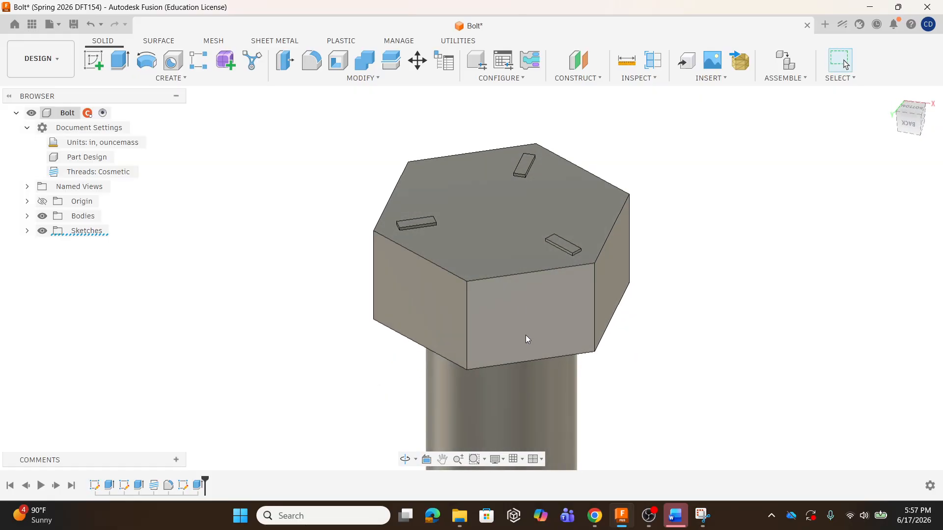
- Examine the hex head from above and below, and open and close the hexagon sketch that defines it
shift+middle_drag(527, 339, 497, 278)
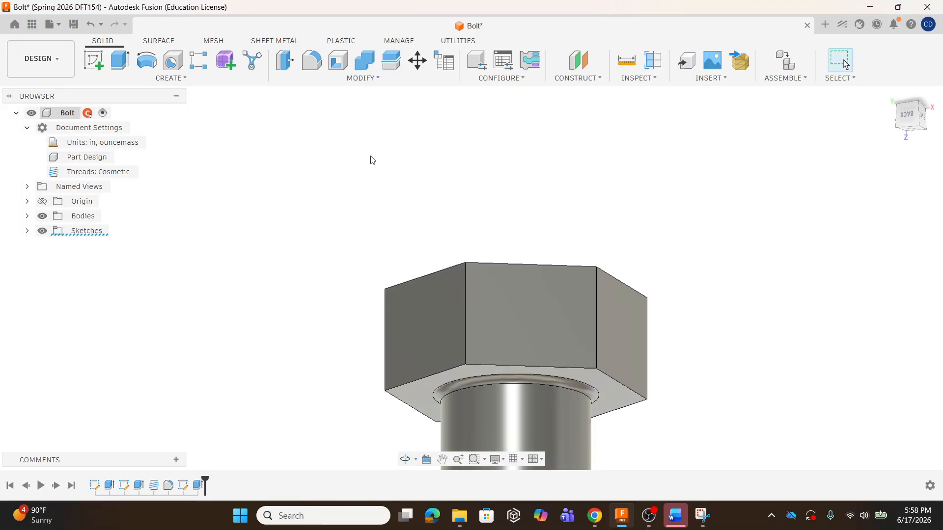
shift+middle_drag(371, 159, 395, 242)
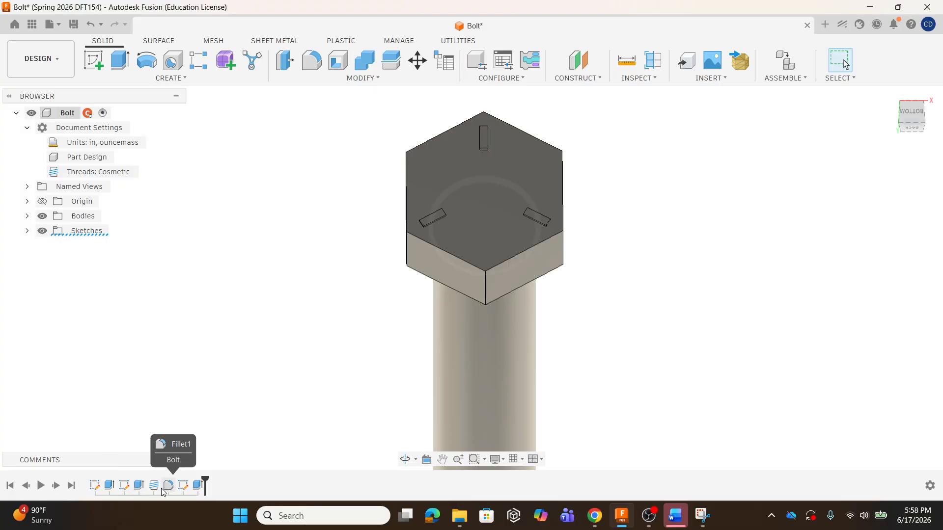
double_click(102, 490)
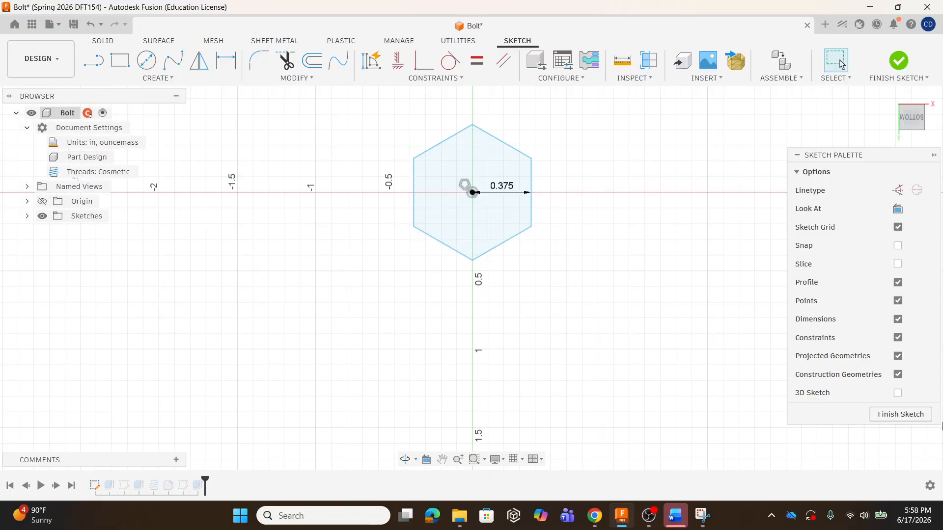
click(898, 61)
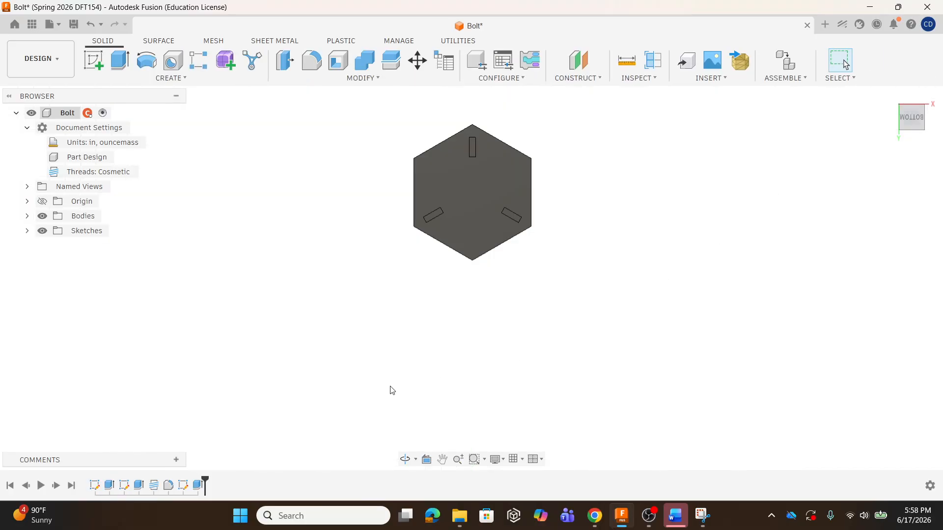
- Start a sketch on the marked head face, and draw and undo a six-sided circumscribed polygon beside the head
click(98, 62)
click(506, 157)
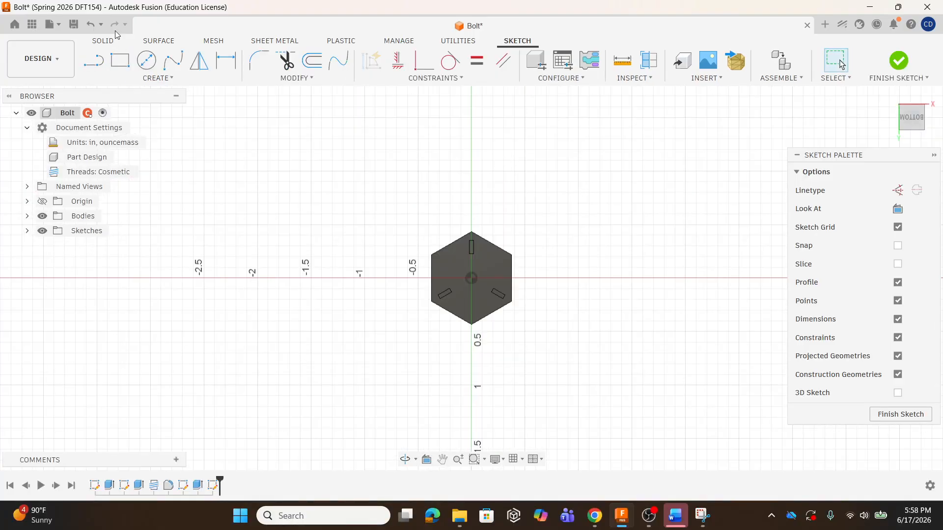
click(157, 79)
mouse_move(143, 153)
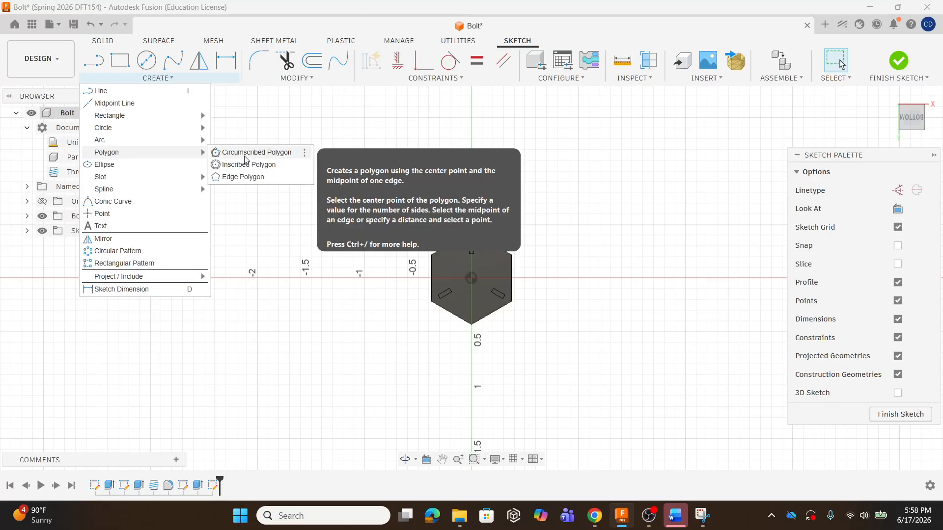
click(219, 153)
click(226, 229)
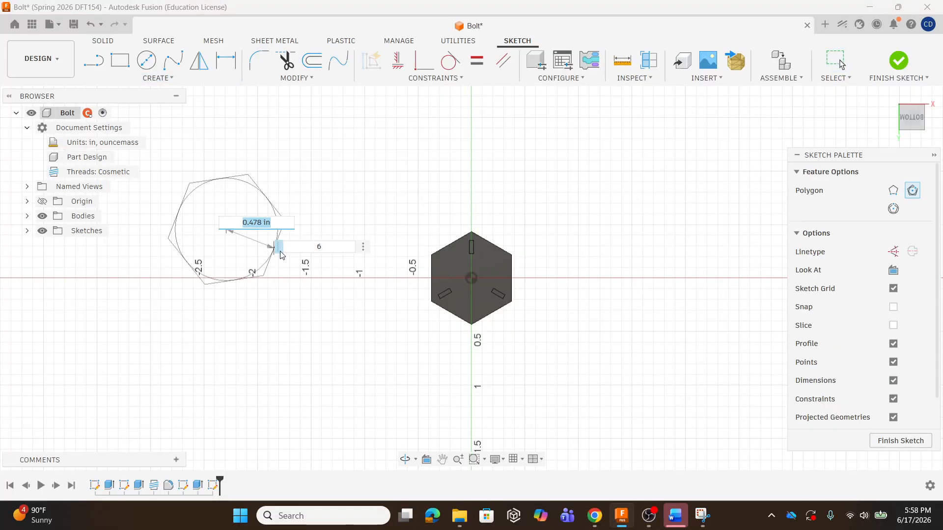
click(281, 220)
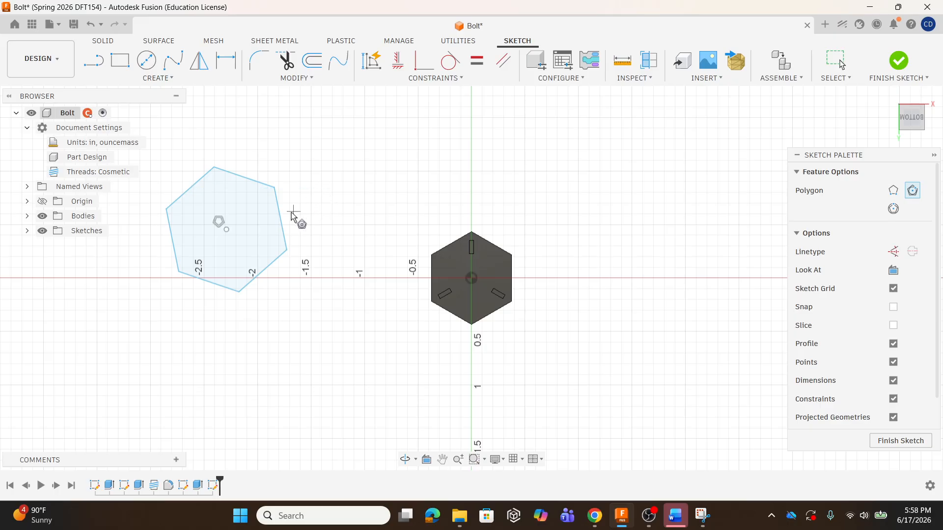
key(Escape)
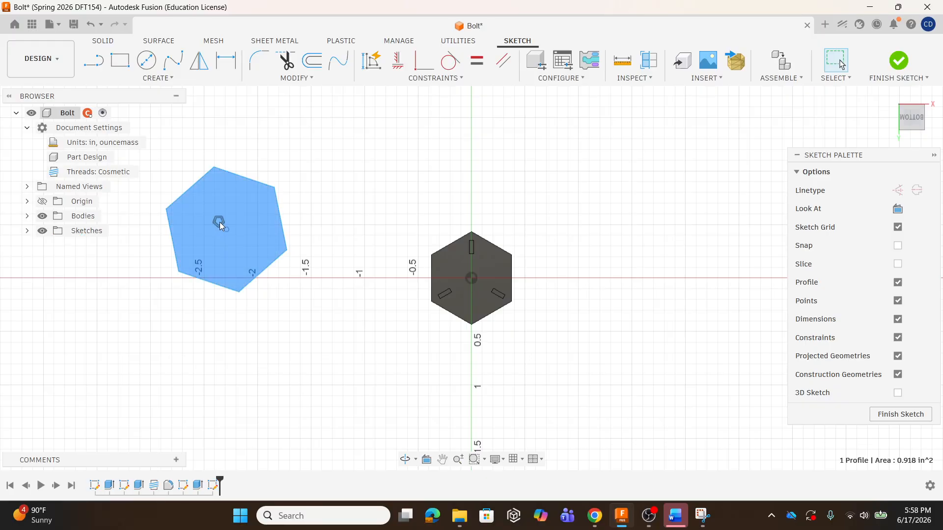
click(90, 24)
- Try a circumscribed polygon beside the head with radii of 4 and 2 in and side counts such as 5 and 3, and cancel it
click(157, 78)
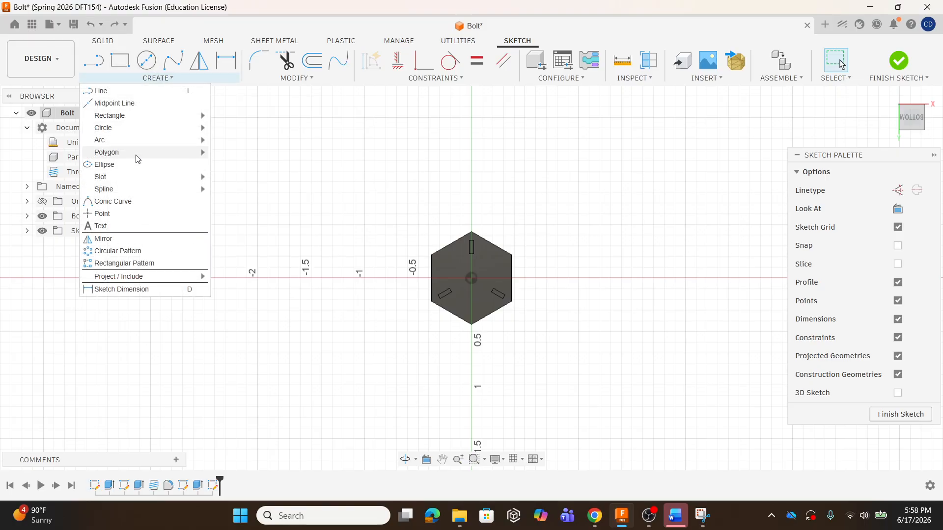
mouse_move(137, 153)
click(239, 151)
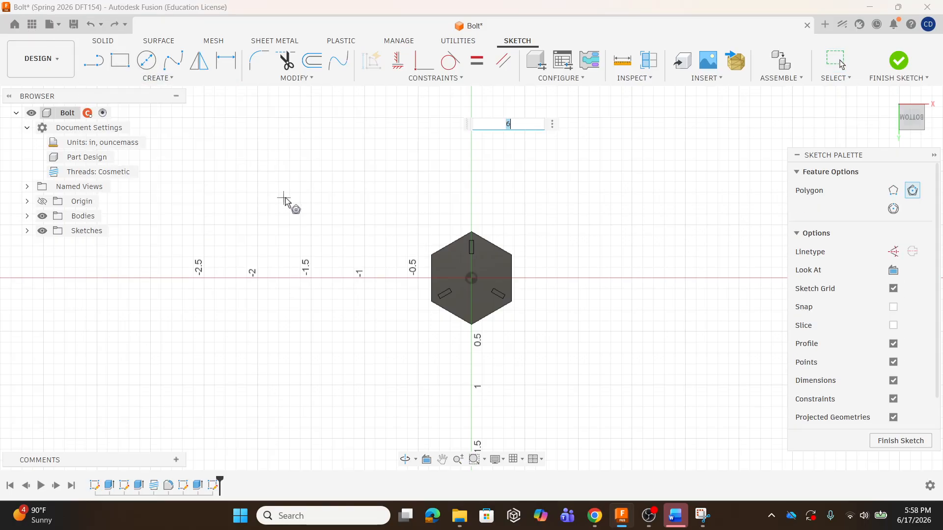
click(284, 198)
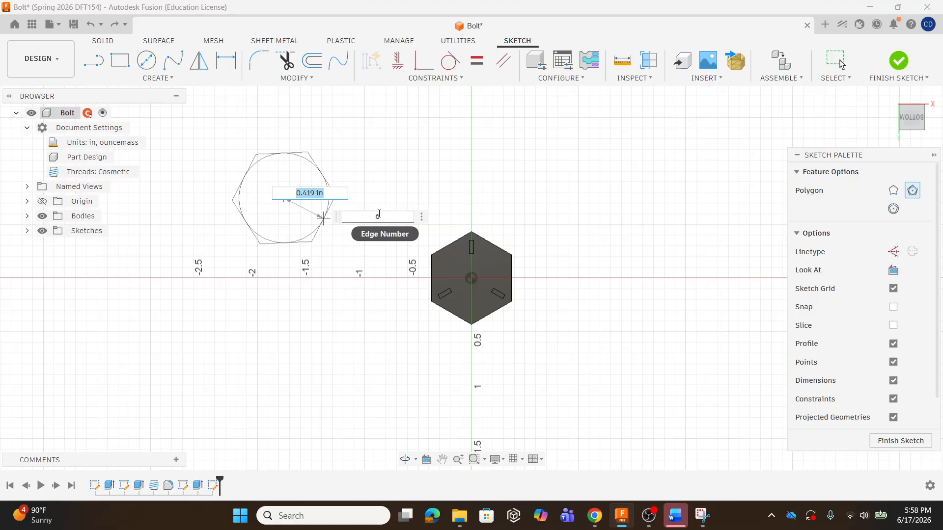
text(4)
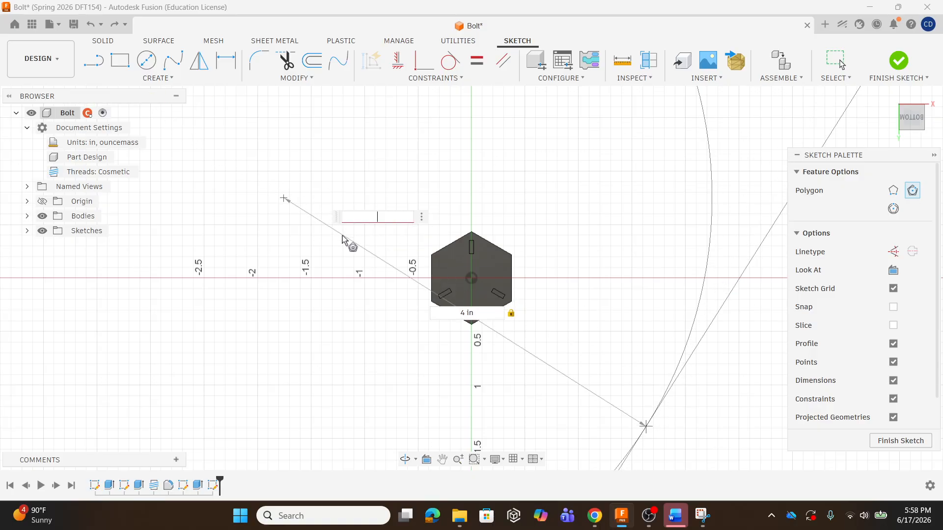
scroll(296, 237, down, 4)
scroll(302, 245, down, 3)
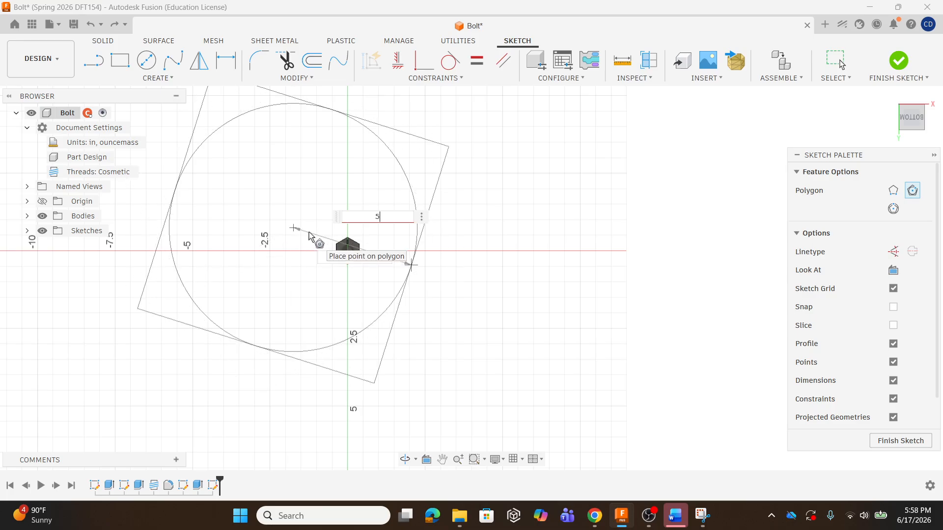
text(5)
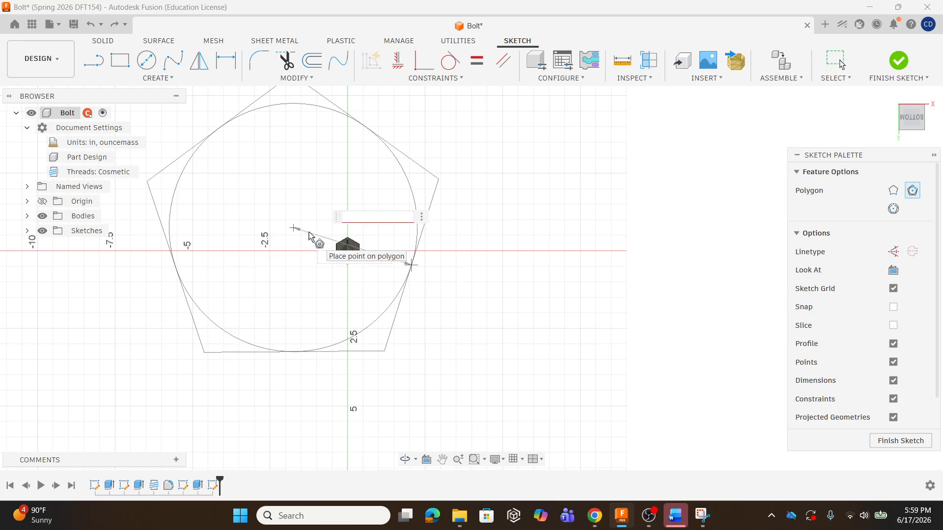
text(6)
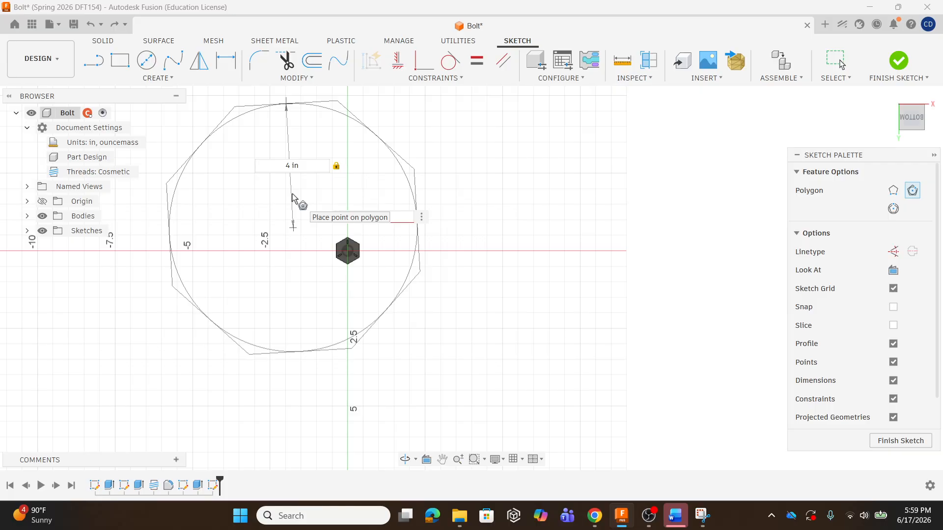
text(3)
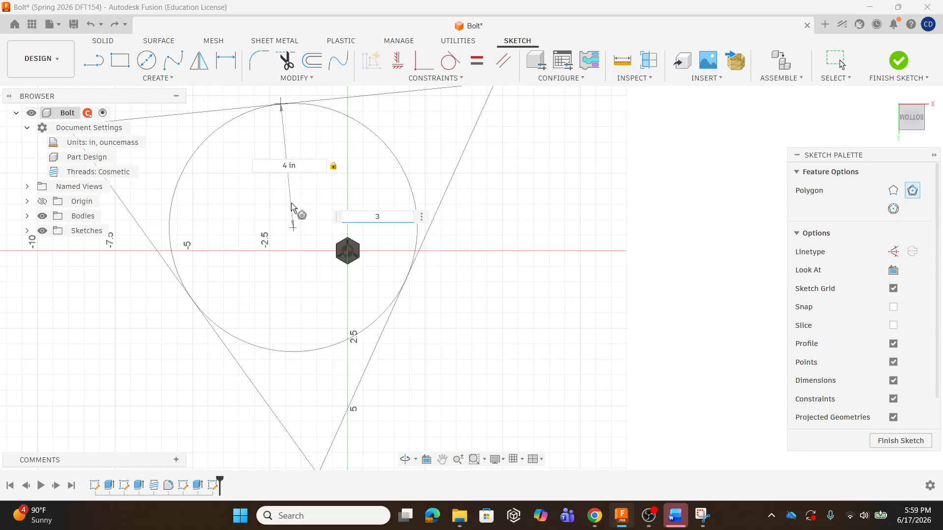
key(Tab)
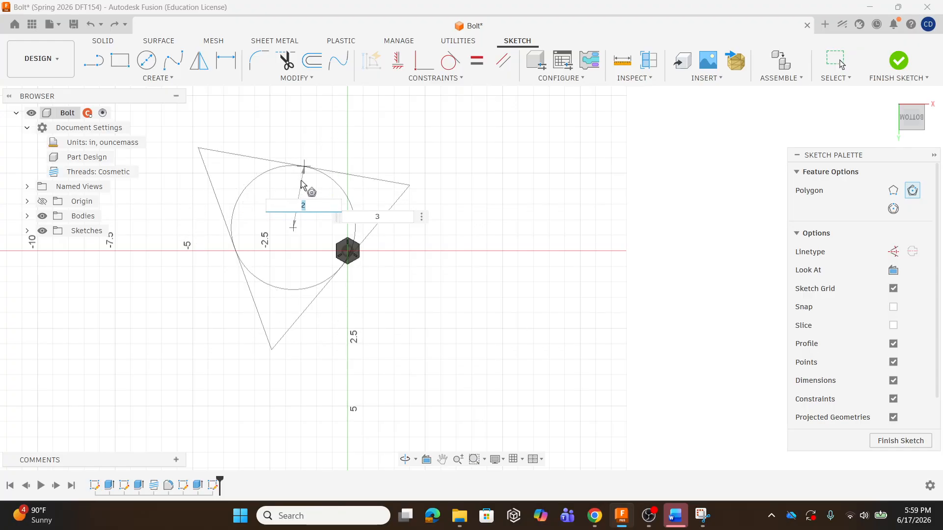
key(Escape)
- Examine the threaded end of the shank from several angles and finish the sketch
scroll(337, 299, up, 8)
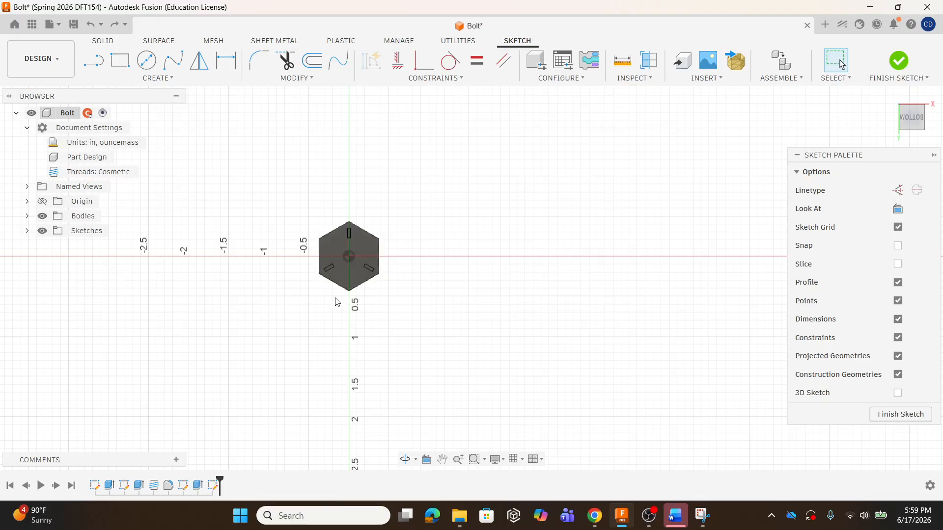
mouse_move(337, 299)
shift+middle_down()
mouse_move(342, 265)
mouse_move(339, 289)
shift+middle_up()
scroll(339, 290, down, 1)
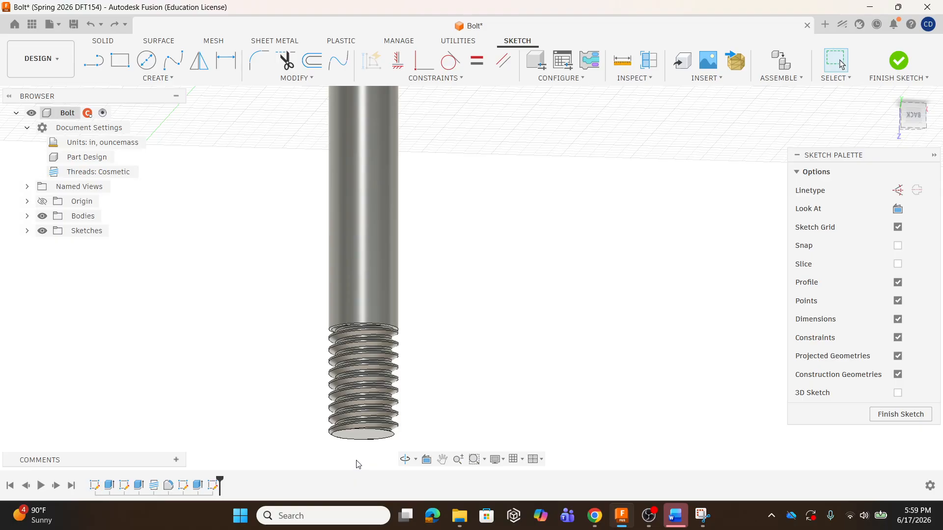
scroll(362, 446, up, 1)
mouse_move(362, 445)
shift+middle_down()
mouse_move(375, 431)
mouse_move(381, 275)
mouse_move(383, 301)
mouse_move(398, 284)
shift+middle_up()
mouse_move(383, 446)
shift+middle_down()
mouse_move(362, 286)
mouse_move(387, 358)
mouse_move(387, 416)
shift+middle_up()
scroll(387, 415, up, 5)
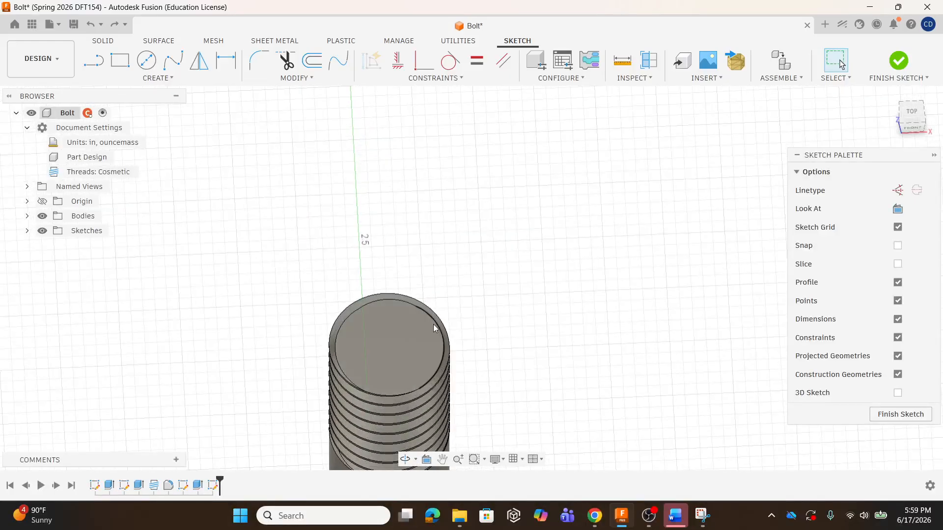
mouse_move(463, 337)
shift+middle_down()
mouse_move(387, 413)
mouse_move(397, 392)
shift+middle_up()
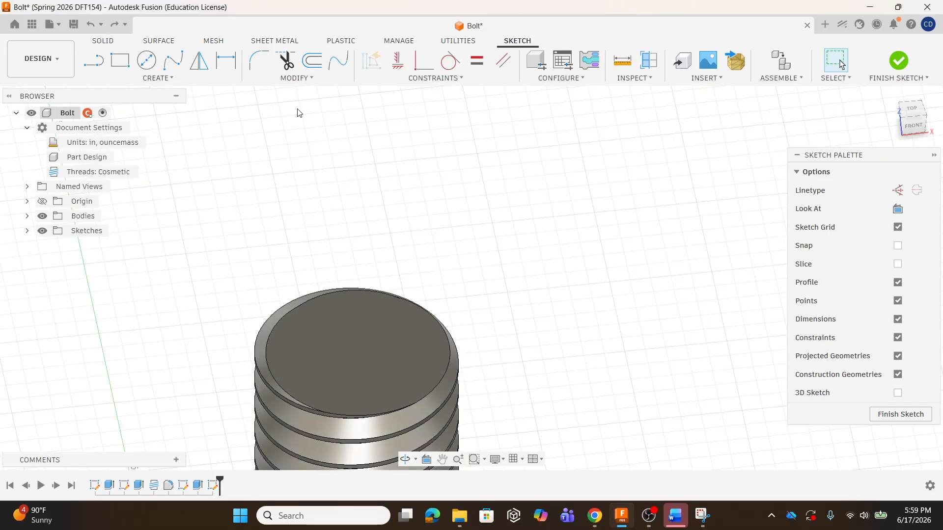
click(899, 60)
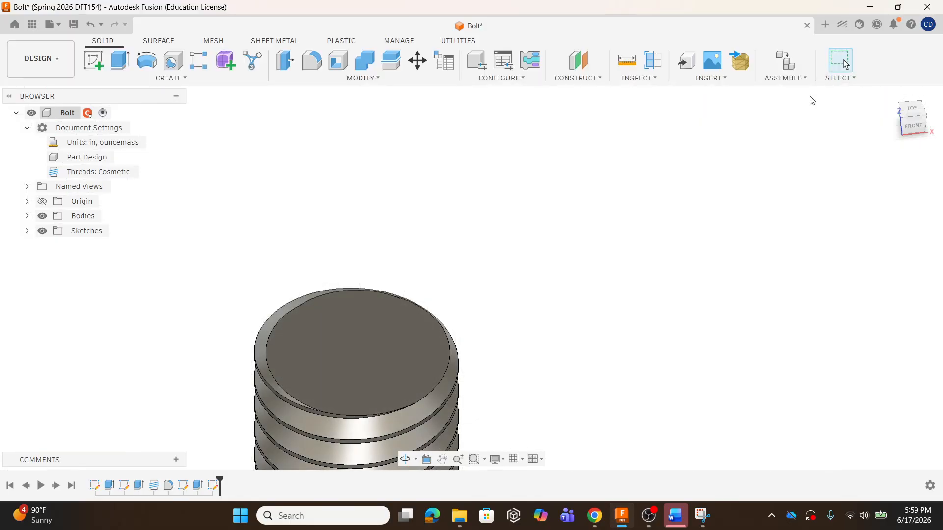
- Try an equal-distance chamfer on the end-face edges of the threaded shank, and cancel it
click(364, 78)
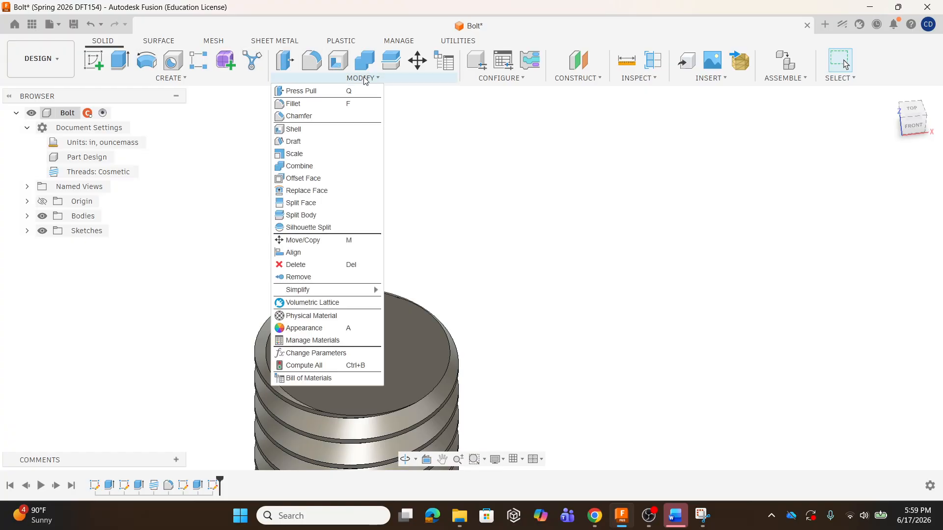
click(299, 116)
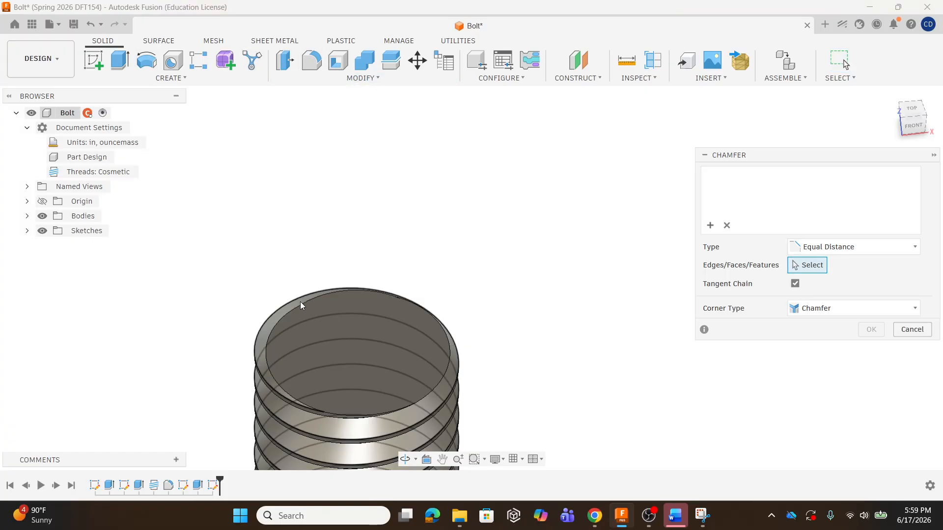
click(278, 322)
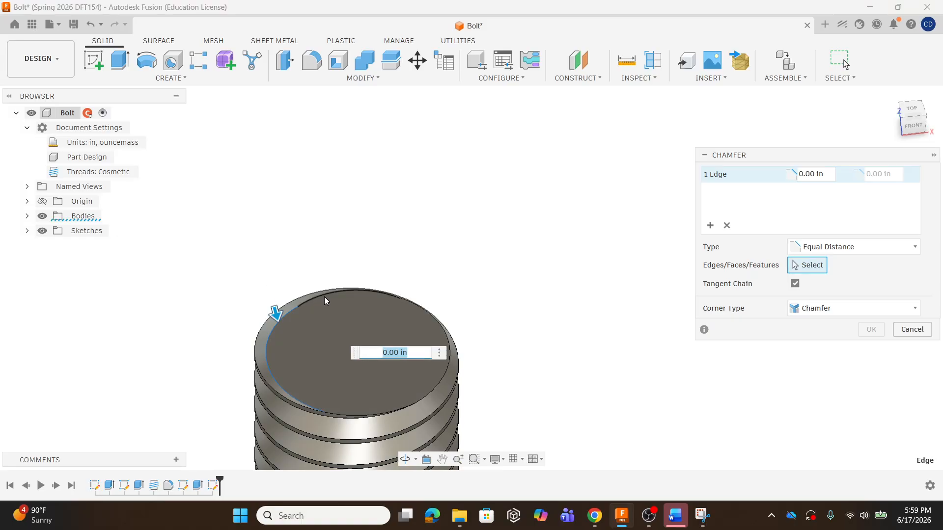
click(444, 373)
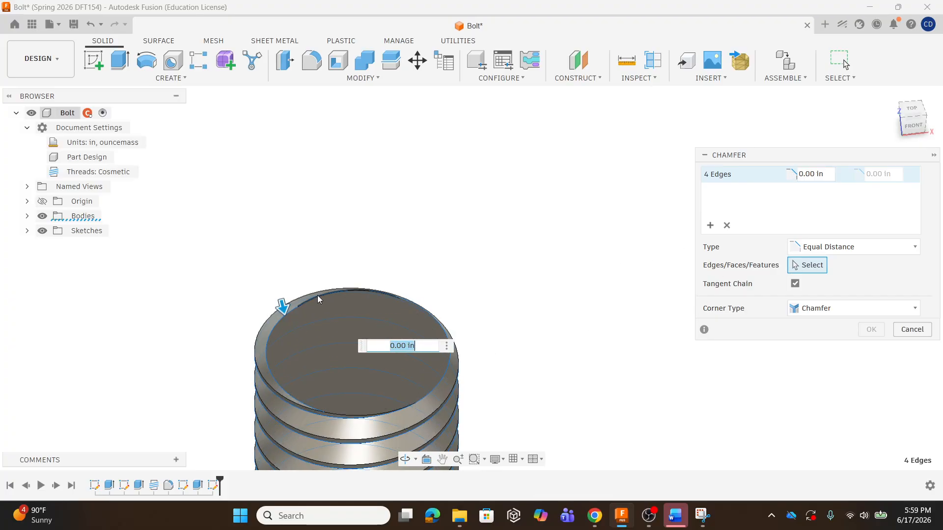
drag(282, 303, 278, 281)
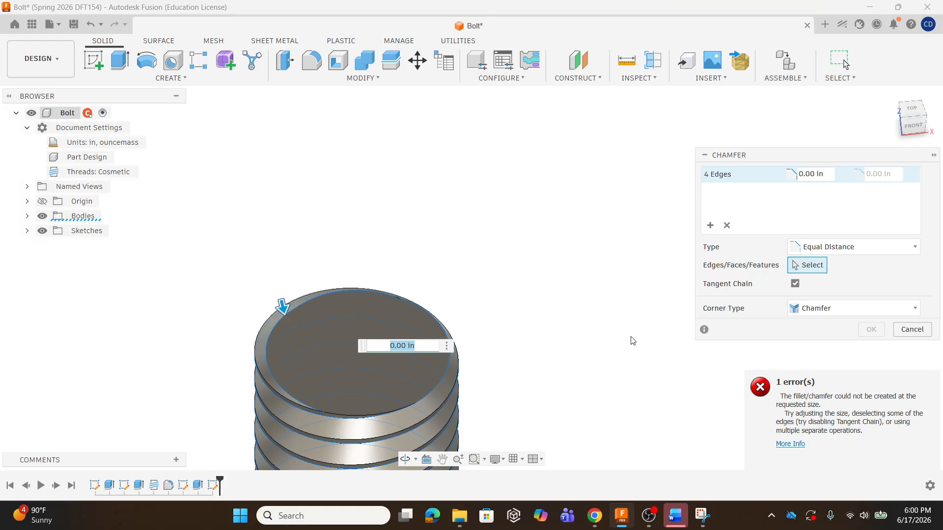
key(Escape)
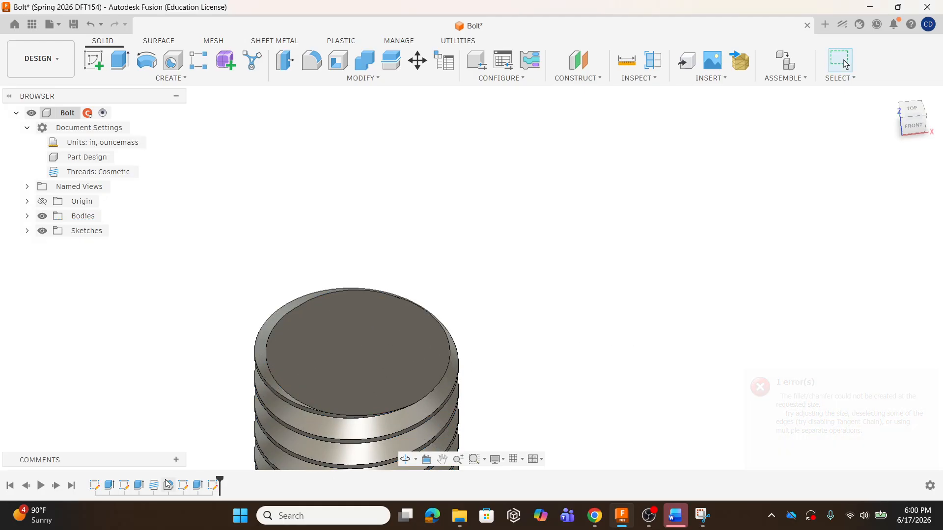
- Roll the design history back to just before the thread feature, so the shank is unthreaded
scroll(669, 131, down, 5)
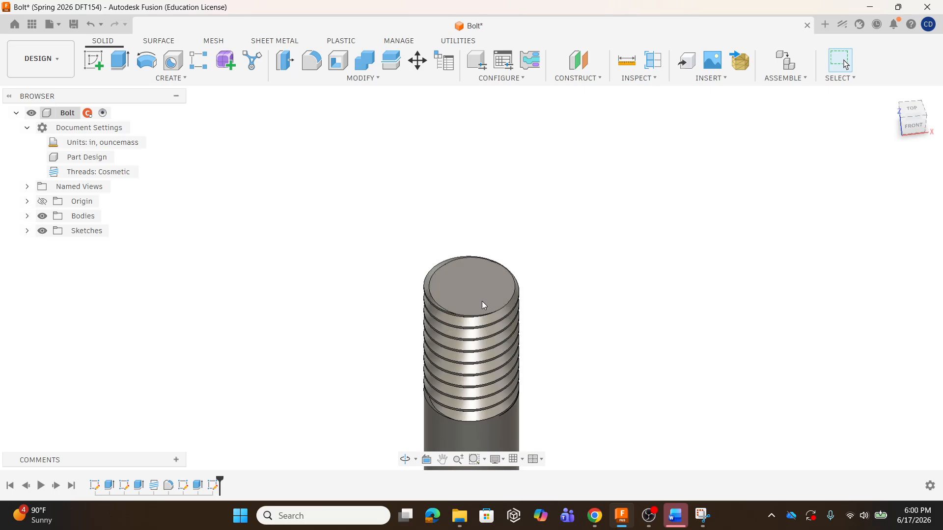
scroll(484, 306, up, 5)
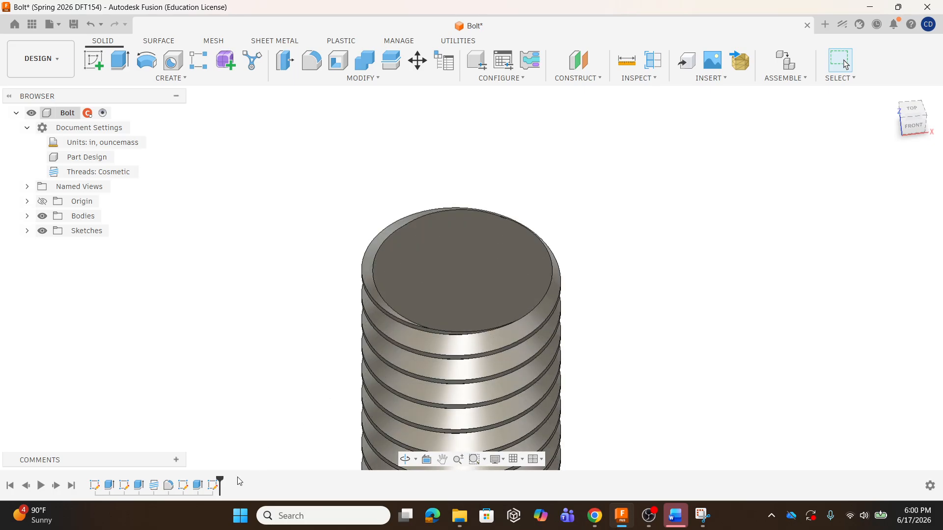
drag(210, 481, 145, 485)
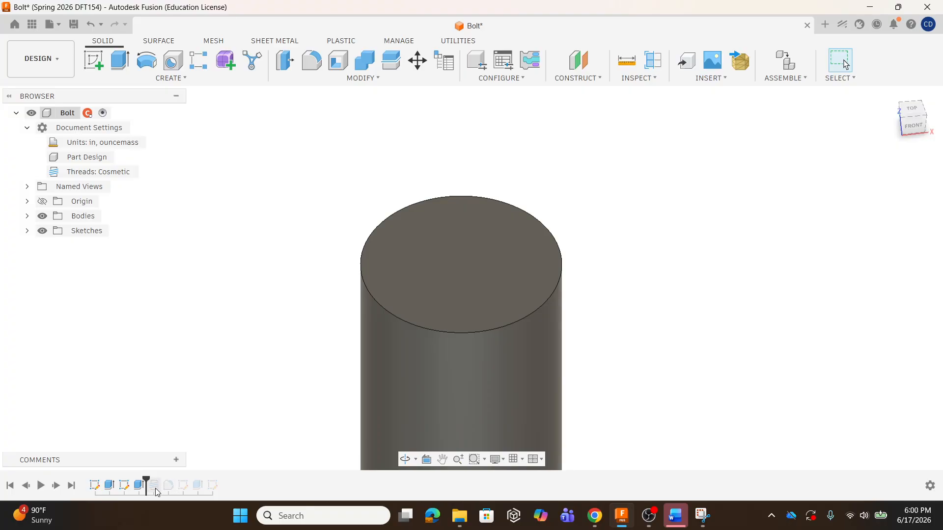
- Chamfer the circular end edge of the unthreaded shank by distance and angle, using 0.02 in and 60 deg
click(350, 78)
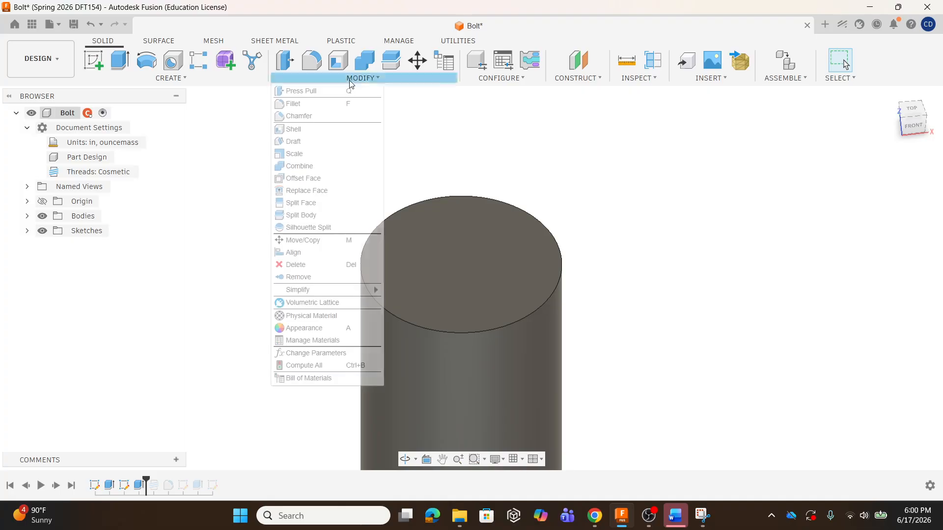
click(322, 117)
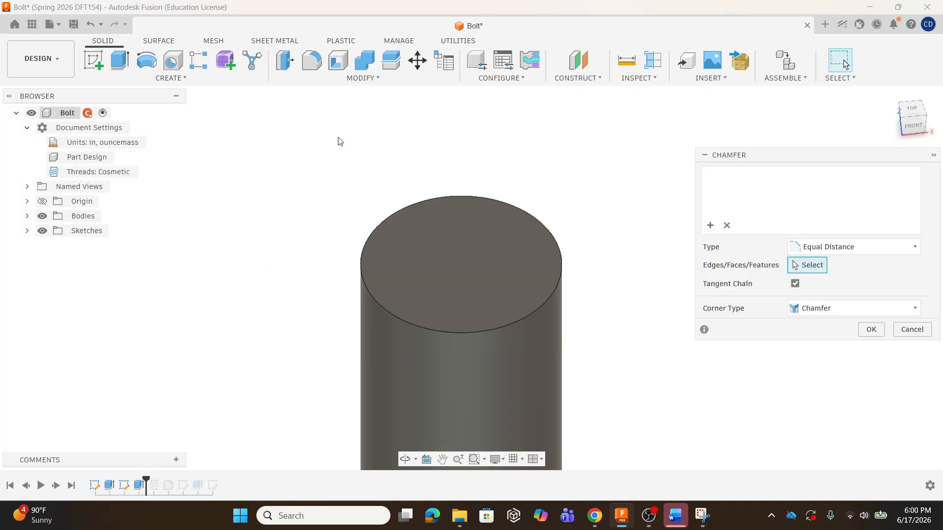
click(391, 212)
drag(387, 208, 394, 214)
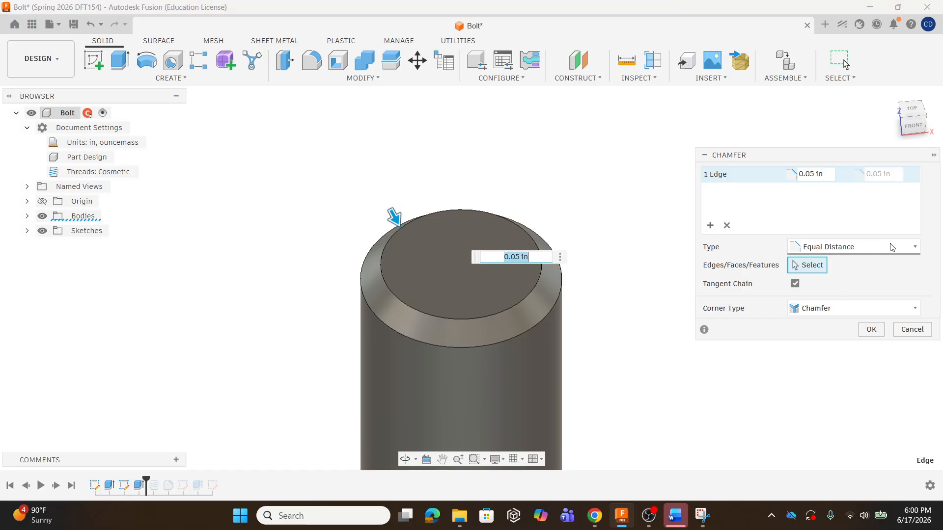
click(916, 248)
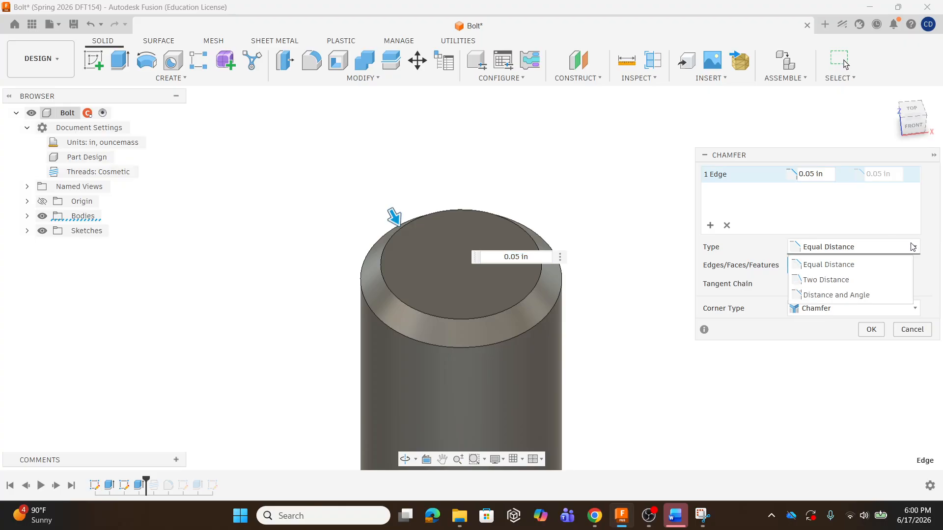
click(863, 297)
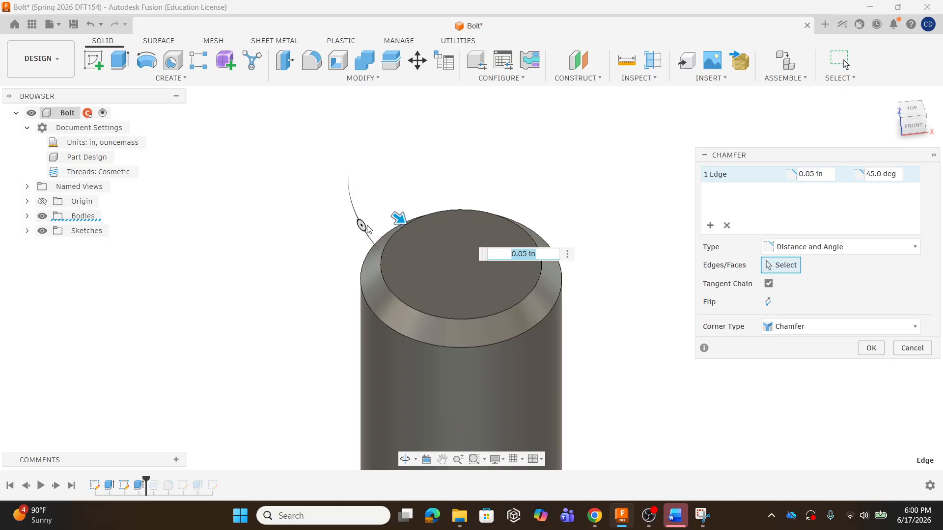
shift+middle_drag(387, 233, 370, 259)
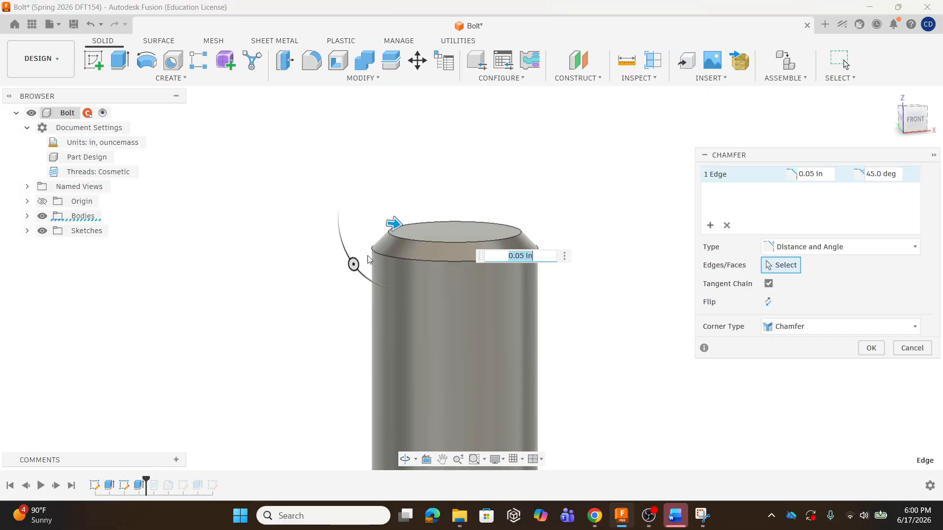
drag(354, 264, 365, 276)
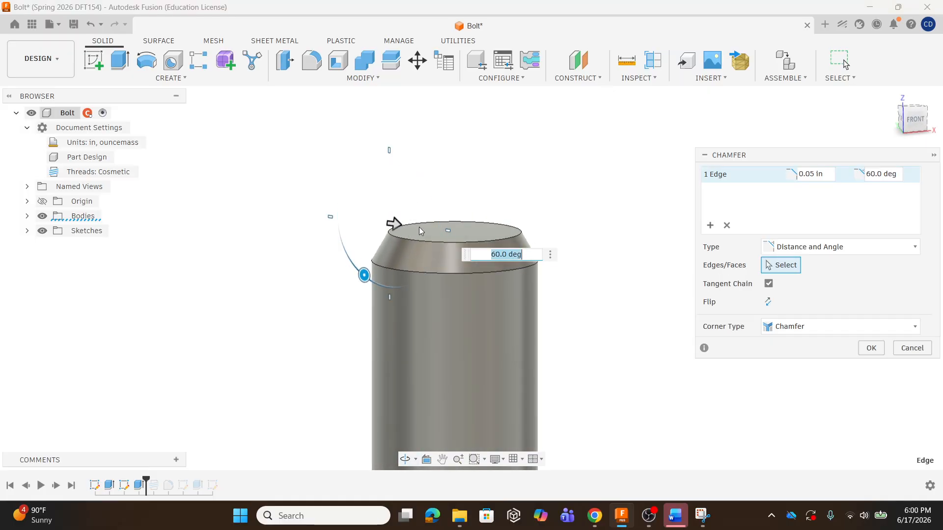
mouse_move(395, 222)
mouse_down()
mouse_move(379, 216)
mouse_move(393, 222)
mouse_up()
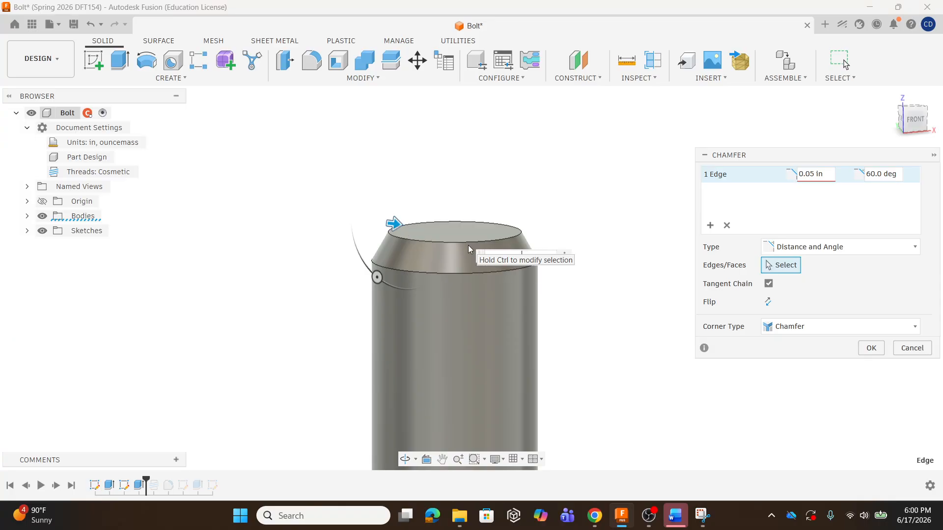
text(.02)
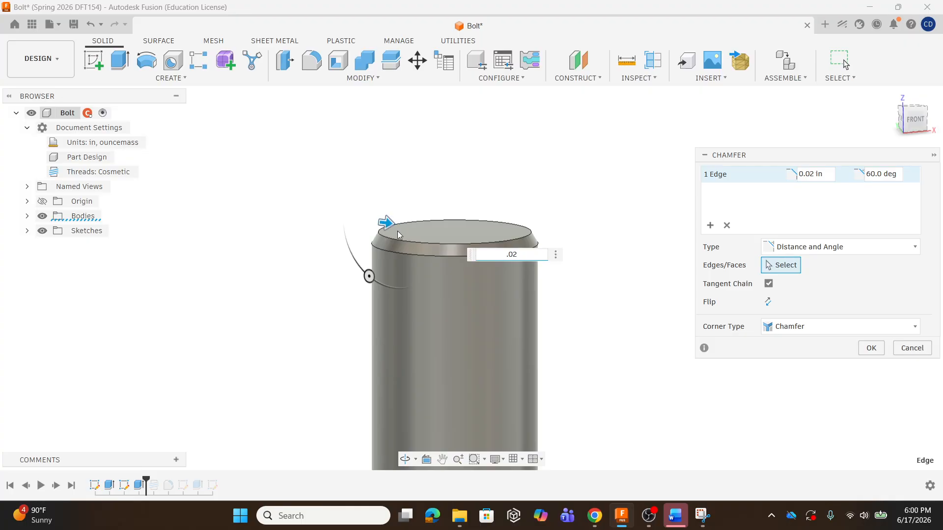
click(872, 348)
- Roll the design history forward to its end and examine the chamfered, threaded shank end
shift+middle_drag(504, 244, 460, 261)
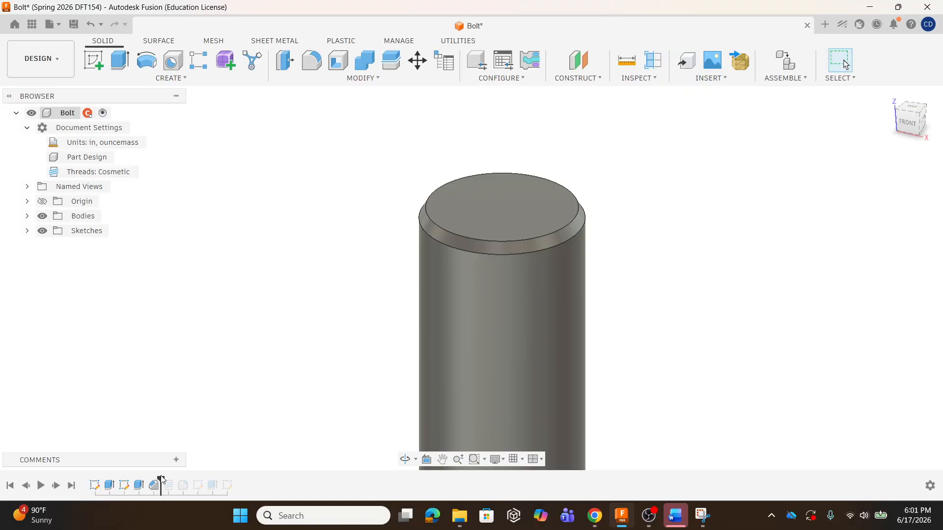
drag(161, 481, 209, 481)
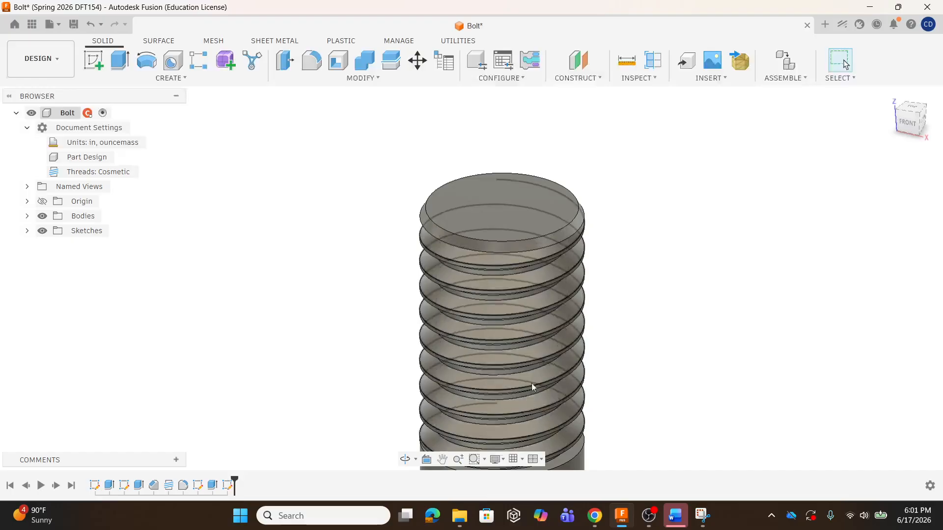
shift+middle_drag(602, 265, 578, 181)
scroll(577, 181, up, 4)
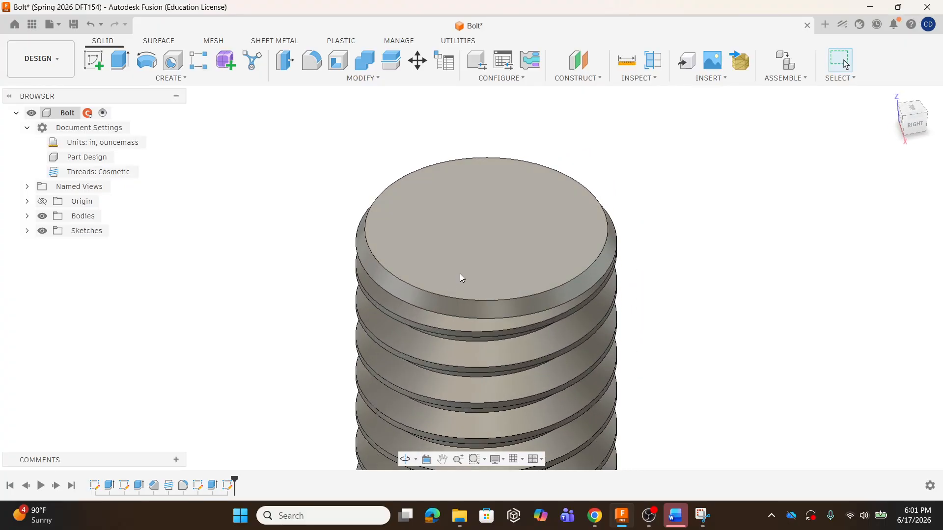
scroll(450, 281, down, 1)
shift+middle_drag(464, 284, 290, 392)
- Delete the shank-end chamfer from the design history and inspect the threaded end
right_click(154, 485)
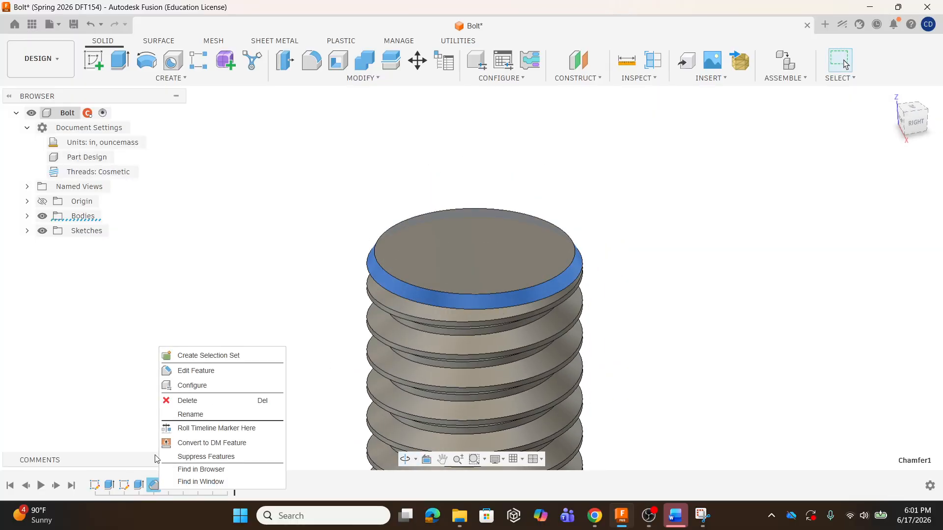
click(186, 400)
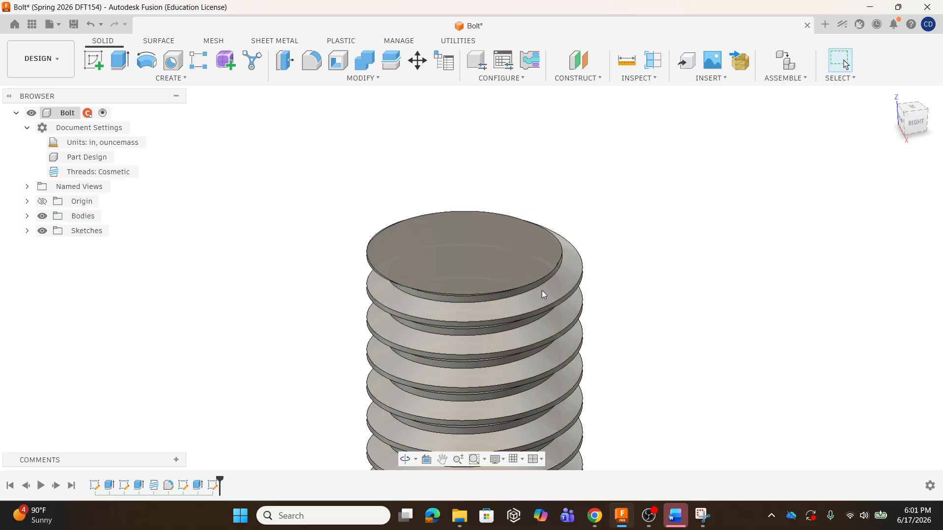
mouse_move(544, 295)
shift+middle_down()
mouse_move(545, 260)
mouse_move(546, 284)
shift+middle_up()
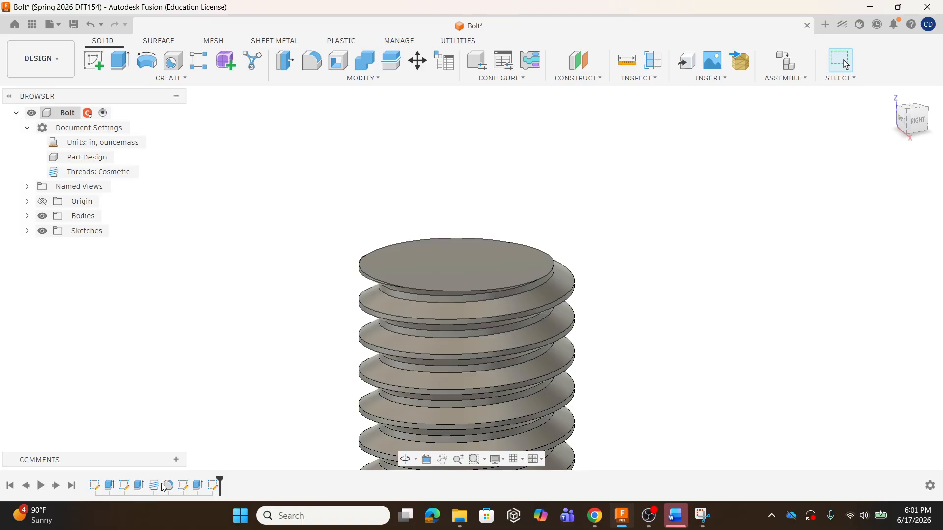
scroll(399, 327, down, 3)
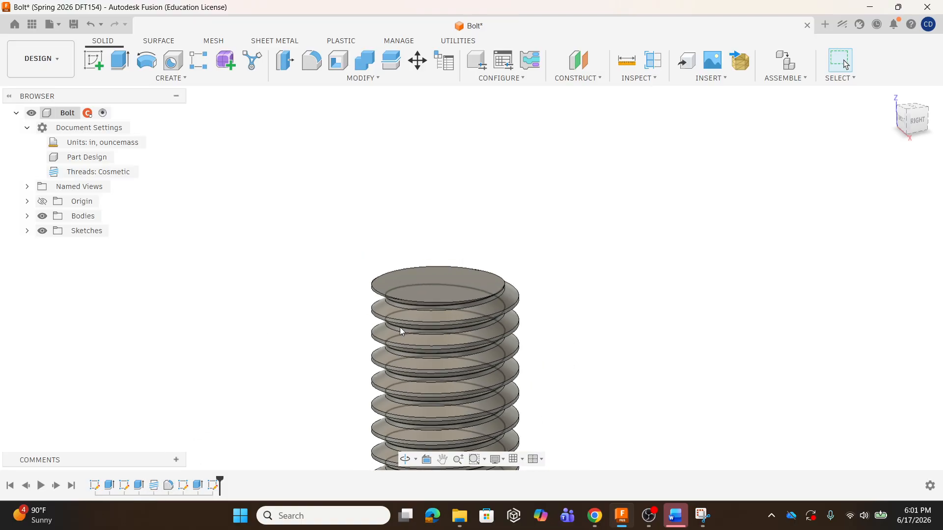
click(364, 79)
click(304, 118)
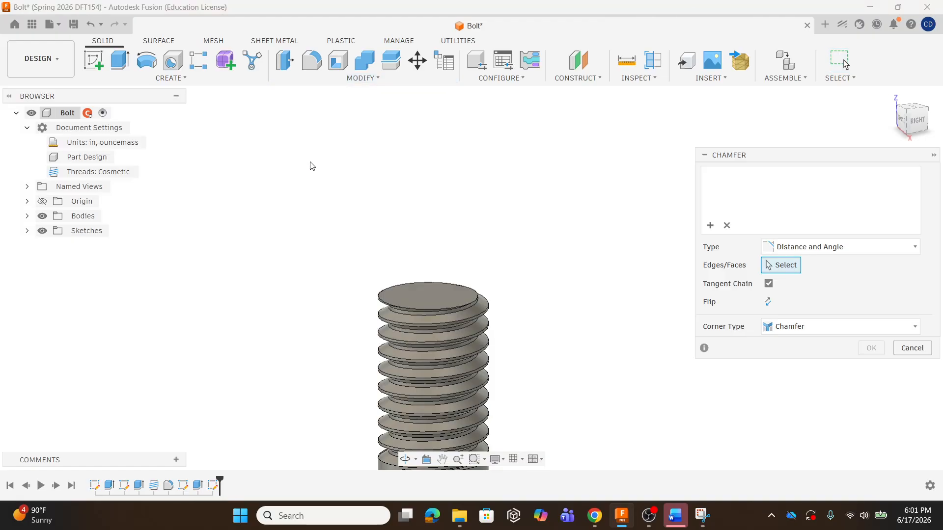
click(220, 485)
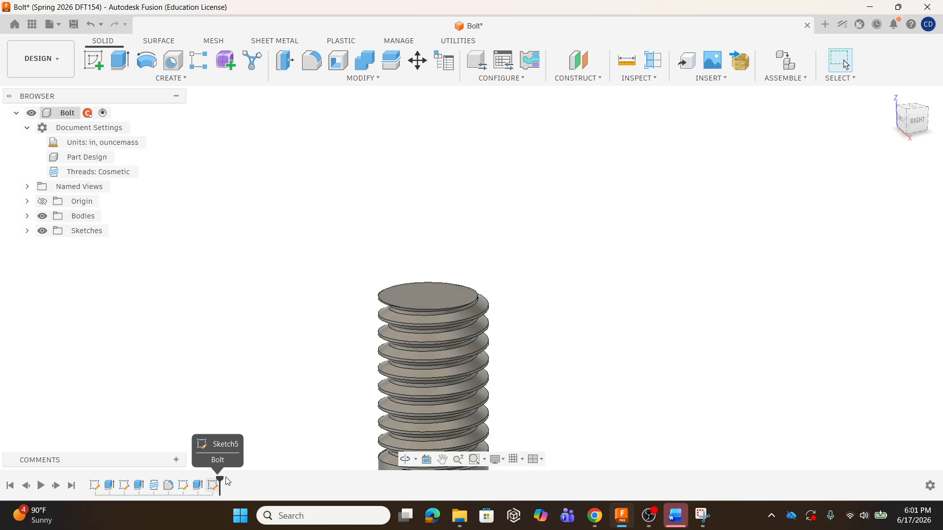
- Roll the history back before the thread and chamfer the shank's circular end edge with a 0.02 in distance and 60 deg angle
drag(220, 482, 147, 485)
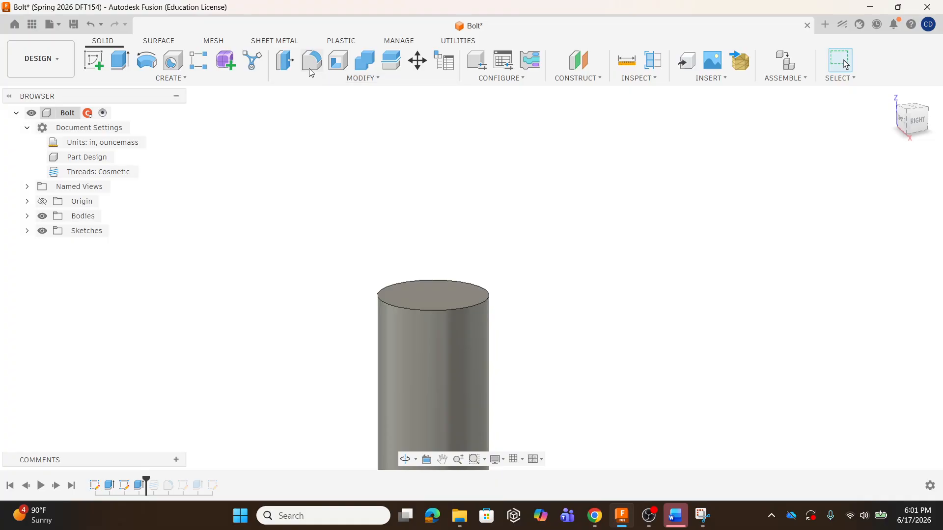
click(332, 79)
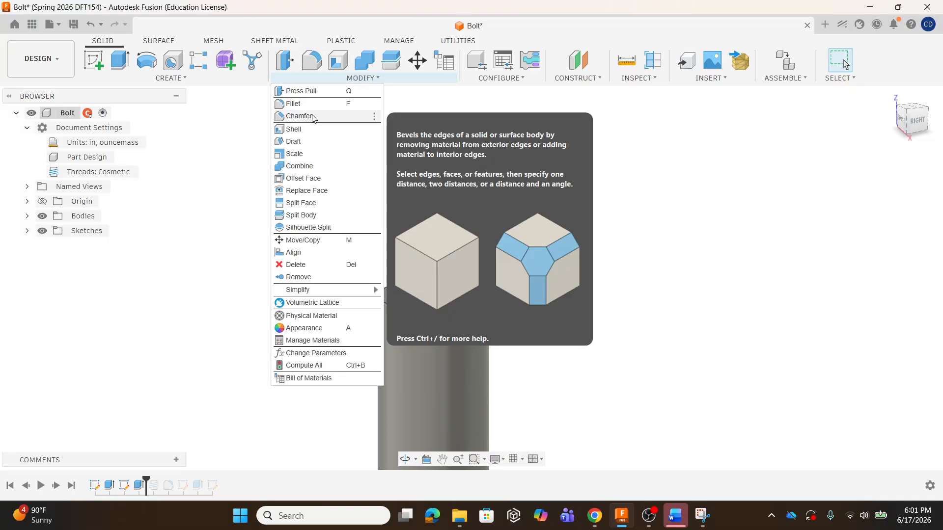
click(313, 117)
click(382, 303)
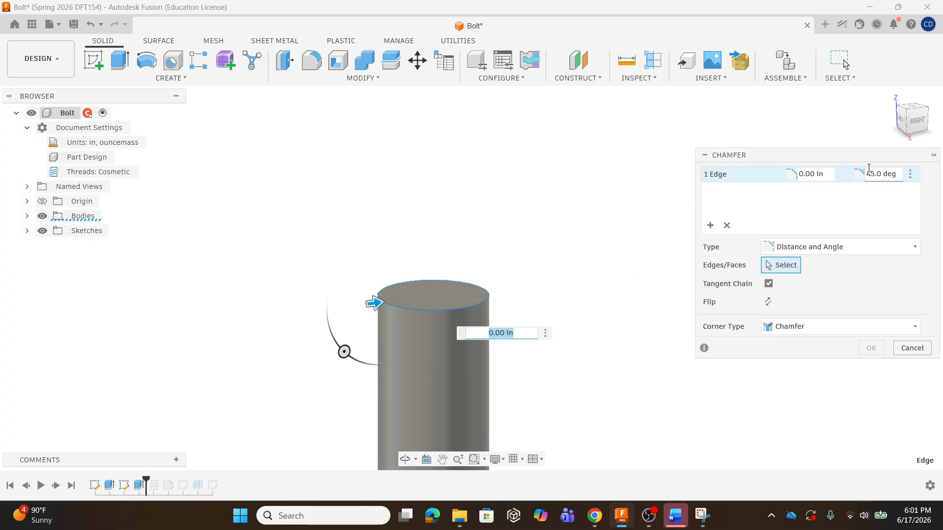
drag(875, 173, 862, 174)
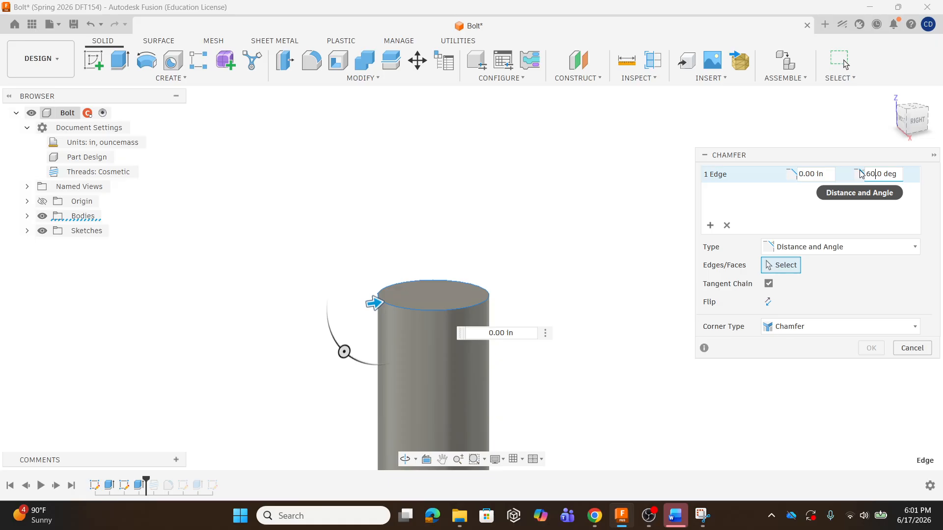
text(60)
click(824, 174)
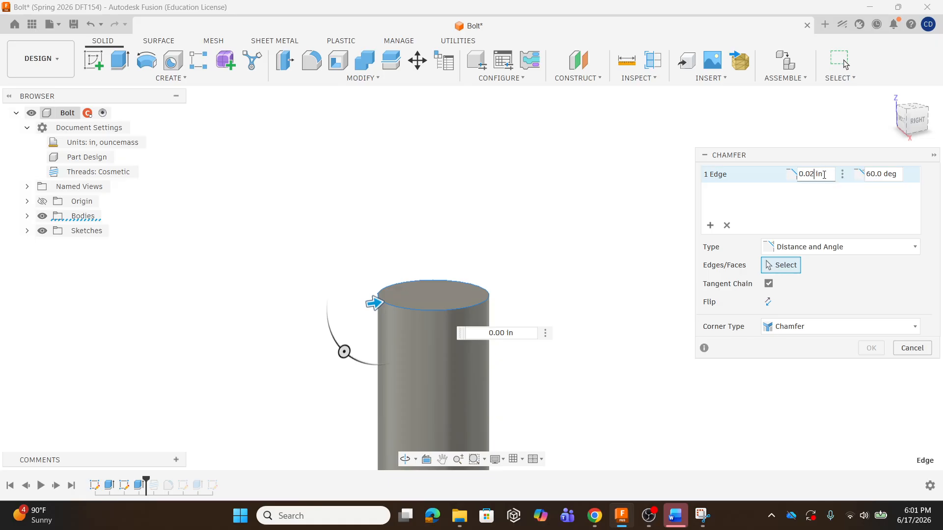
click(869, 347)
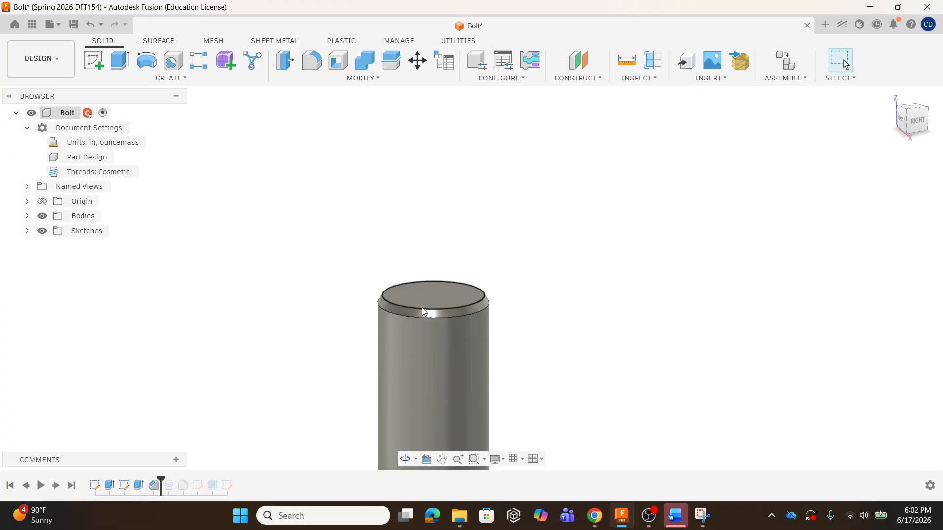
- Start adding a thread to the chamfered shank
click(170, 79)
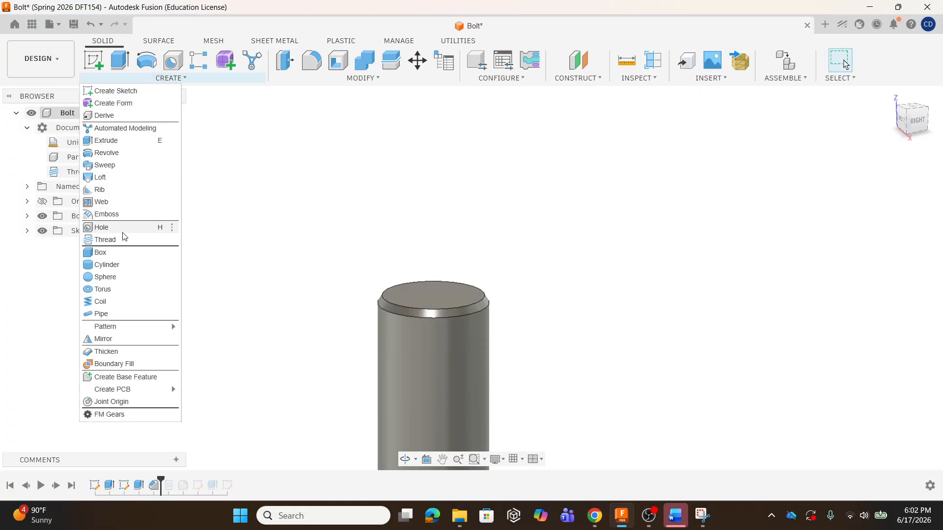
- Start a Thread on the shaft's cylindrical face at the chamfered end, with the 1/2-13 UNC designation
click(123, 240)
click(430, 350)
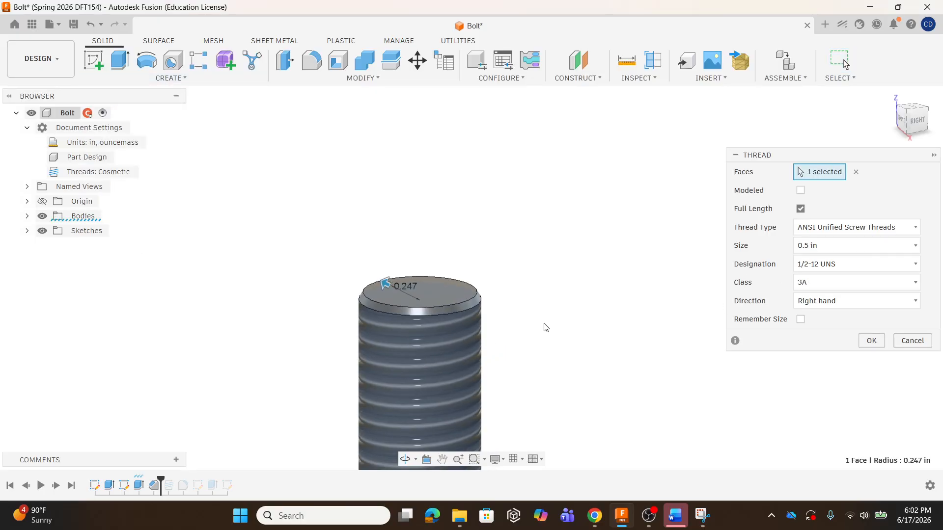
scroll(496, 312, up, 5)
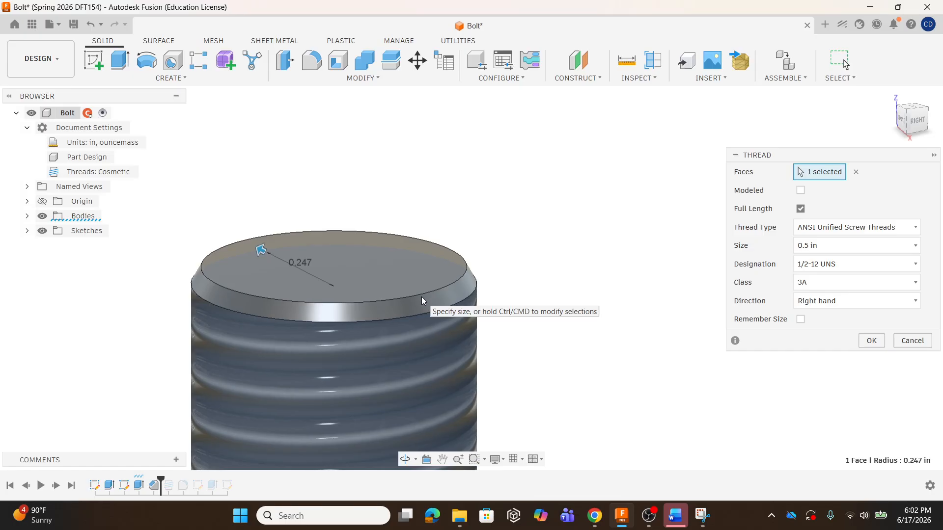
click(834, 265)
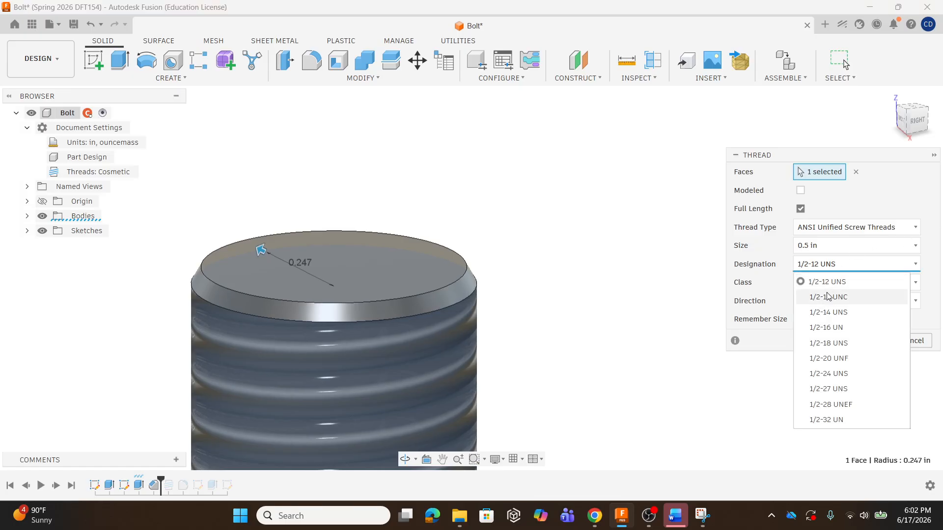
click(839, 297)
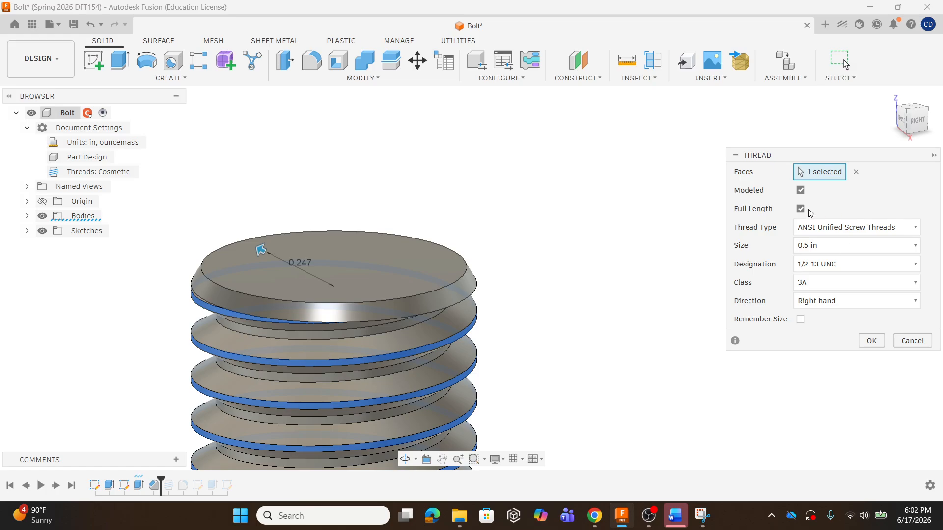
- Make the thread modeled instead of cosmetic, turn off full length, and set its length to 0.5 in
click(800, 191)
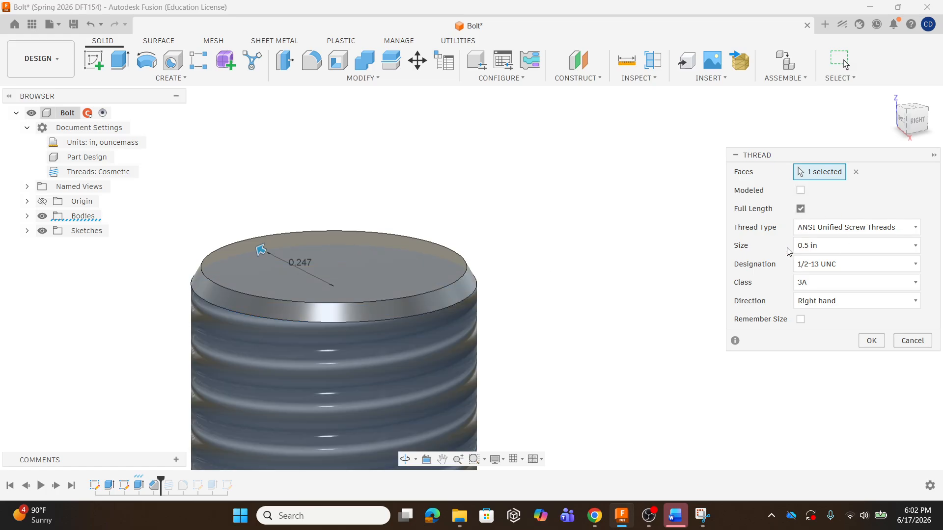
click(801, 209)
click(800, 190)
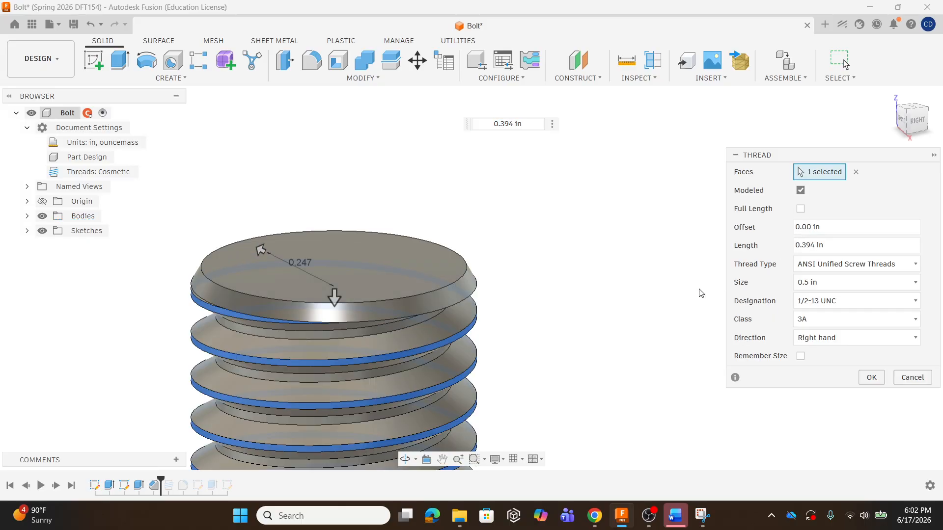
scroll(543, 274, down, 3)
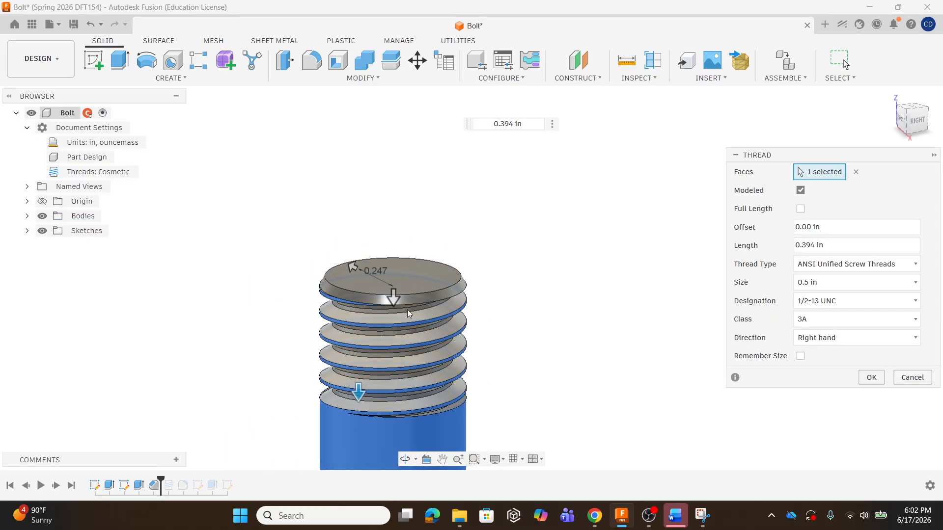
click(395, 297)
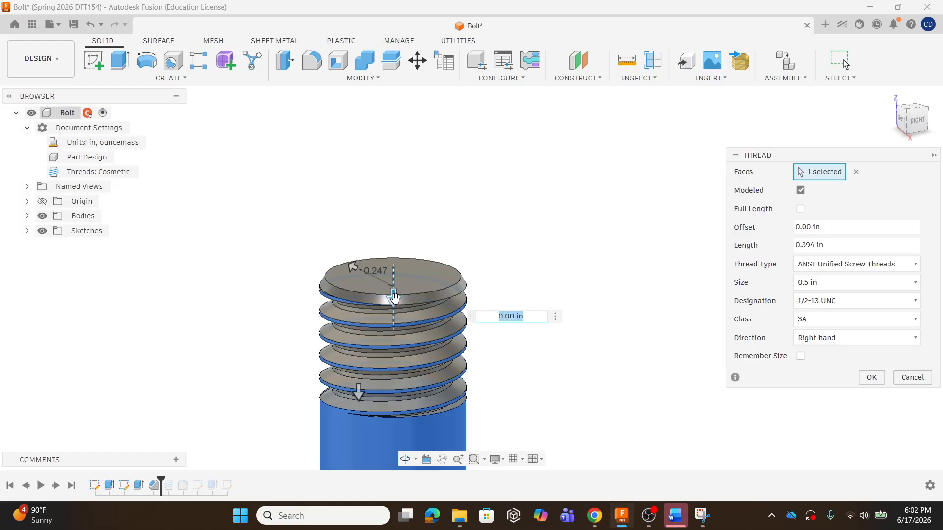
drag(359, 391, 364, 418)
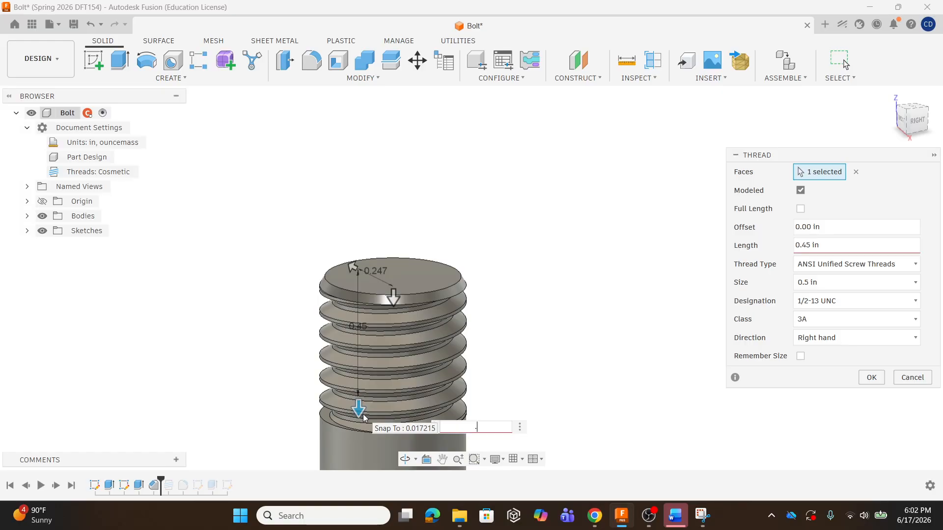
text(.5)
key(Return)
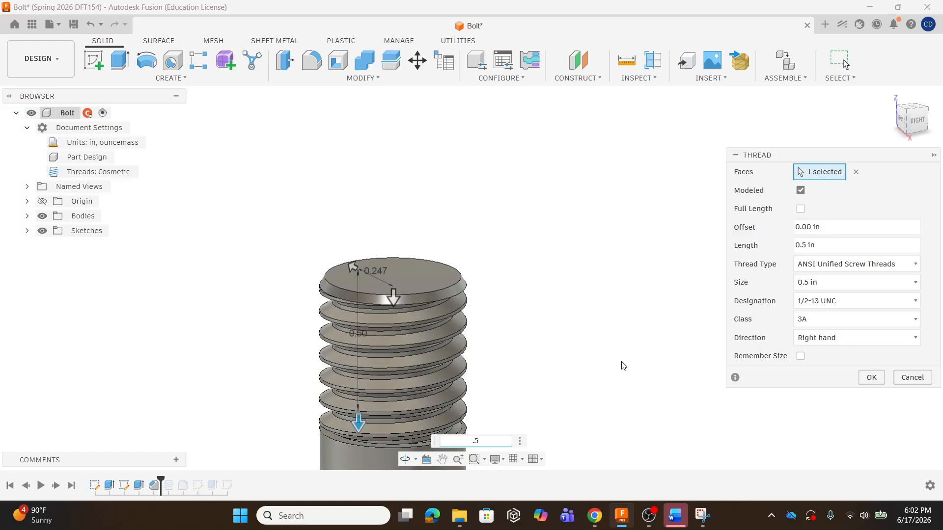
- Try a thread offset of -.2, clear it, and accept the modeled thread
click(815, 227)
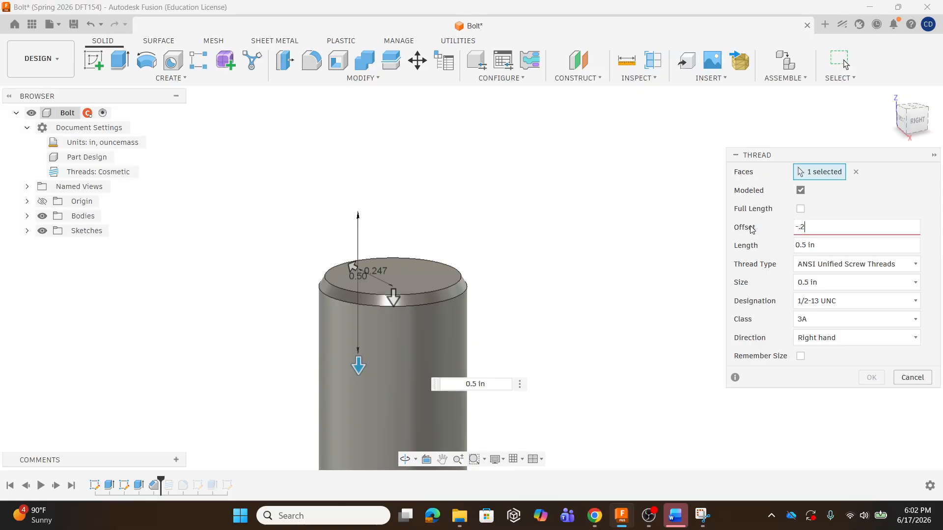
scroll(422, 304, down, 5)
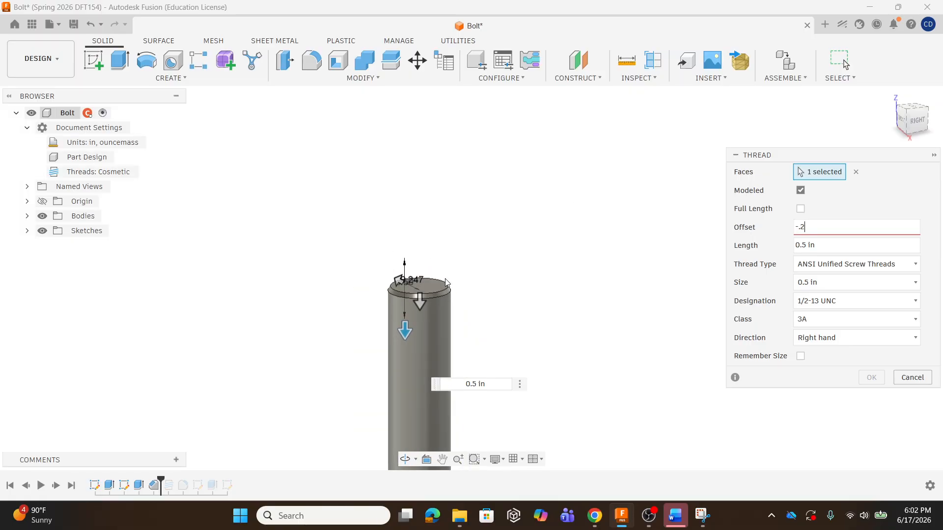
scroll(447, 295, up, 6)
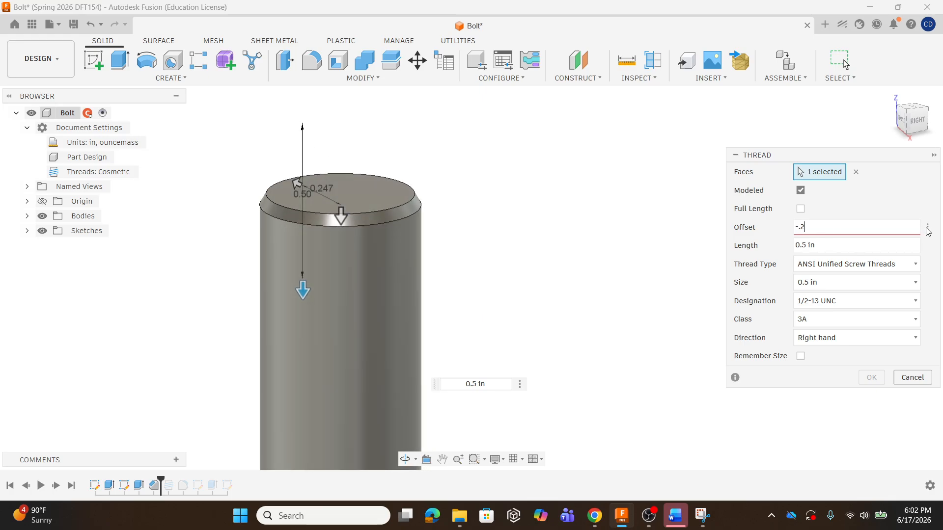
key(BackSpace)
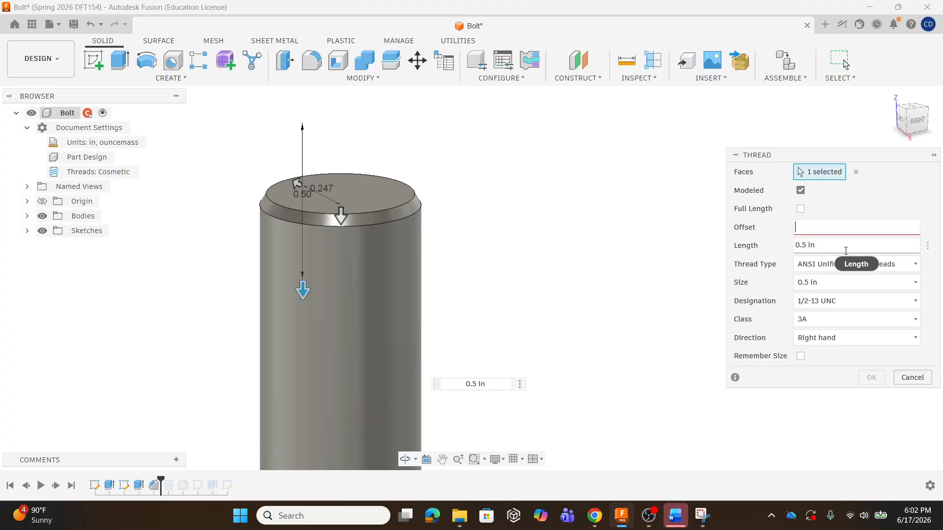
key(Return)
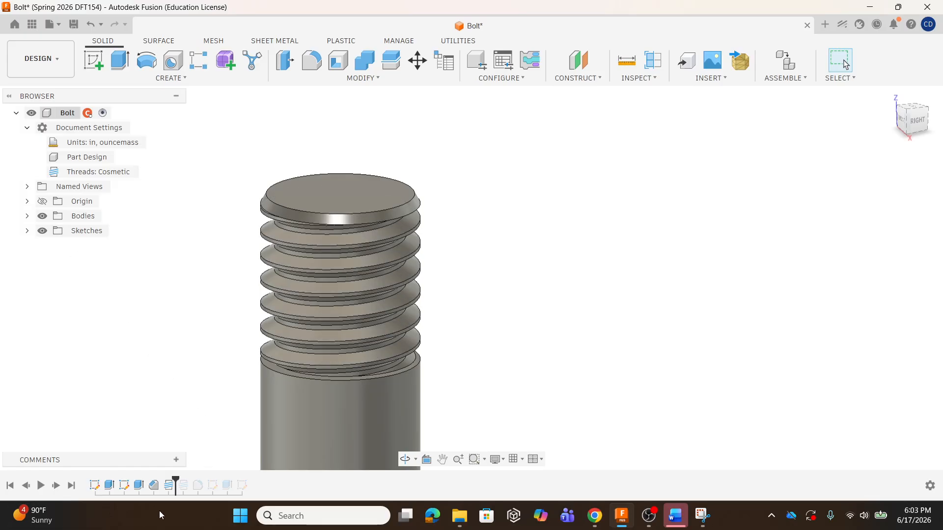
- Delete the chamfer feature at the threaded end of the shaft and inspect the end from other angles
right_click(154, 486)
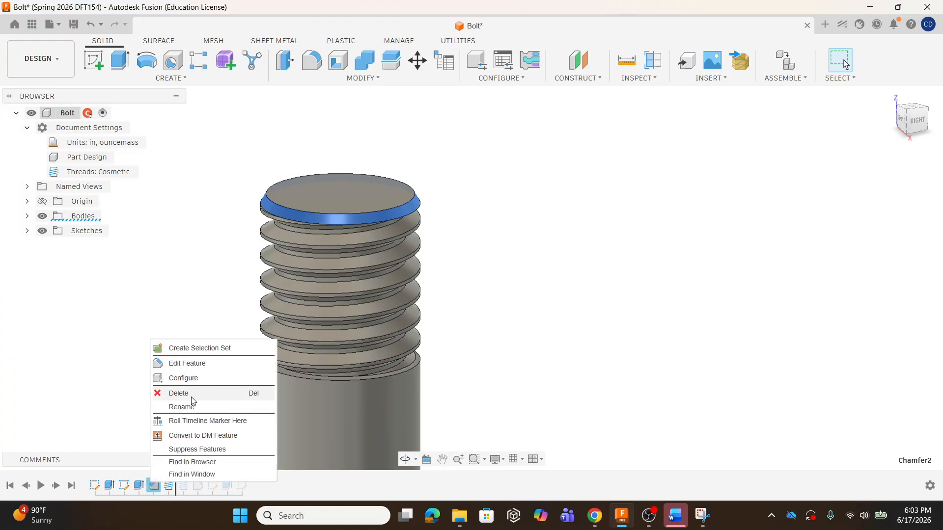
click(191, 393)
scroll(448, 304, down, 5)
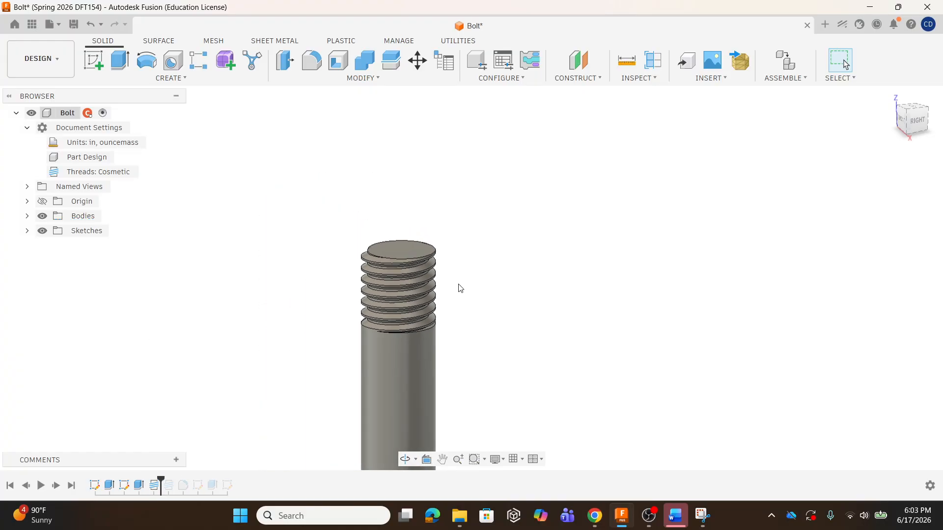
shift+middle_drag(459, 288, 226, 352)
scroll(437, 248, down, 6)
scroll(438, 254, up, 3)
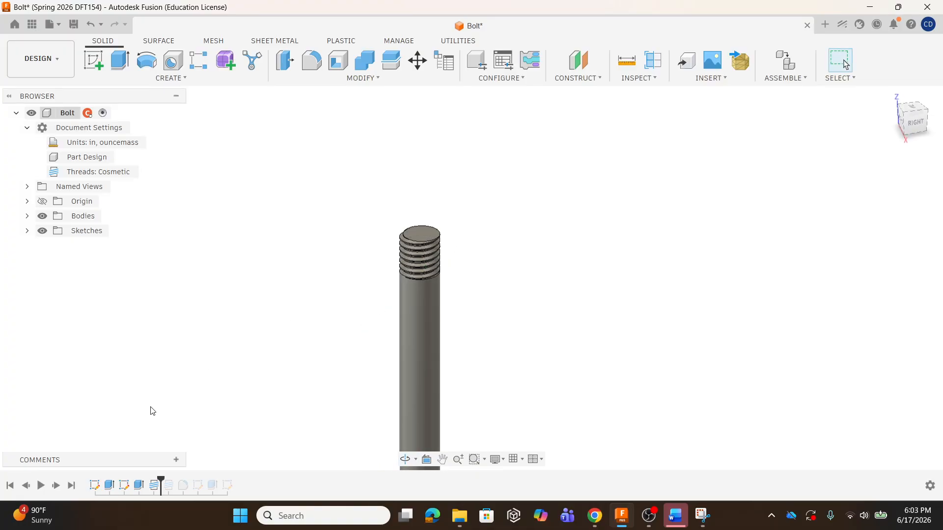
- Undo the chamfer deletion, the new thread, the chamfer and the timeline rollback
click(91, 28)
click(91, 28)
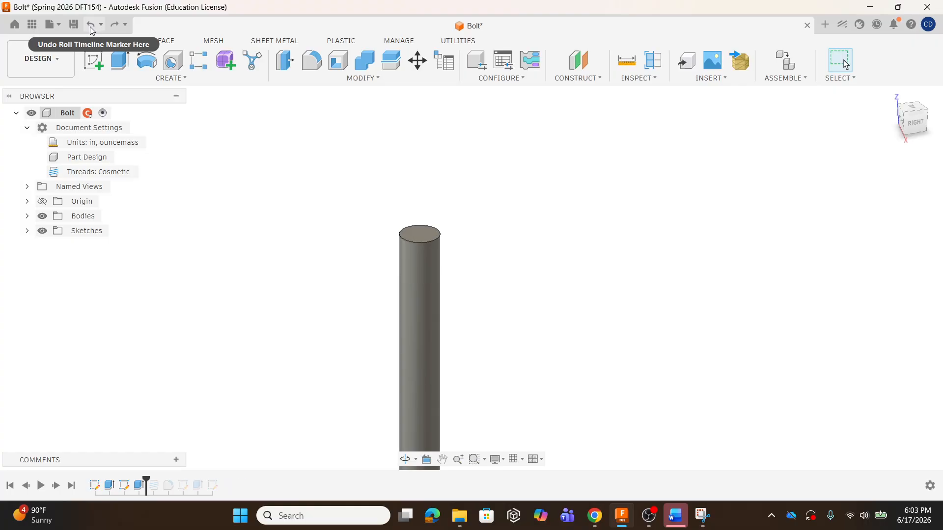
click(91, 30)
scroll(560, 275, down, 5)
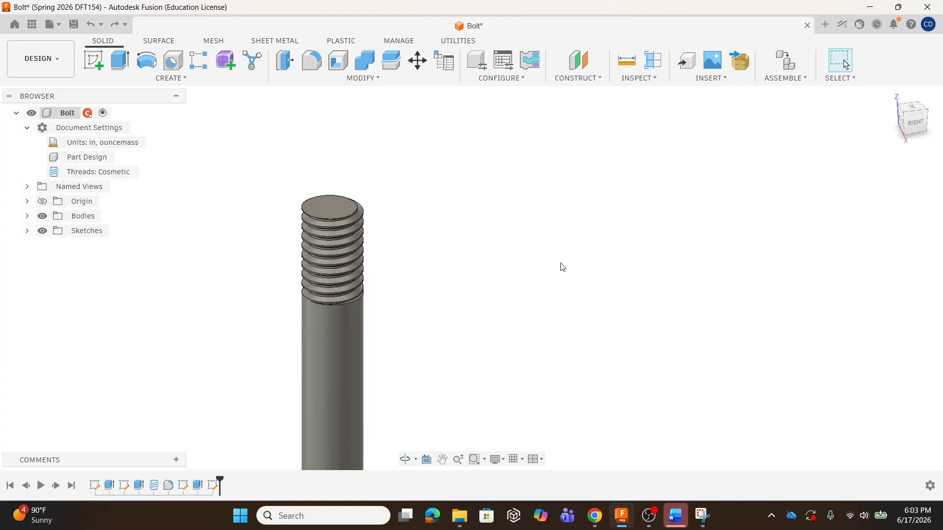
- Start a new sketch on the origin XY plane, facing the underside of the bolt's marked hex head
shift+middle_drag(466, 447, 453, 247)
scroll(425, 307, up, 5)
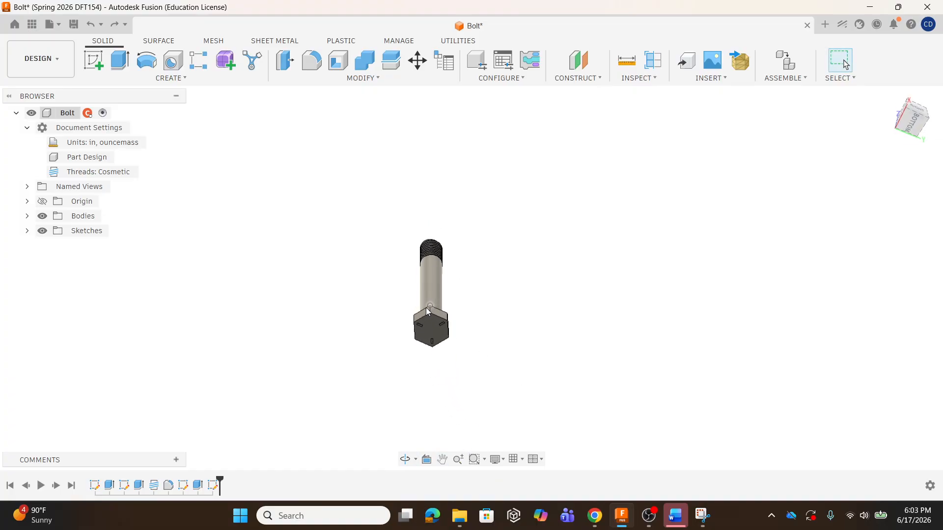
shift+middle_drag(448, 212, 499, 210)
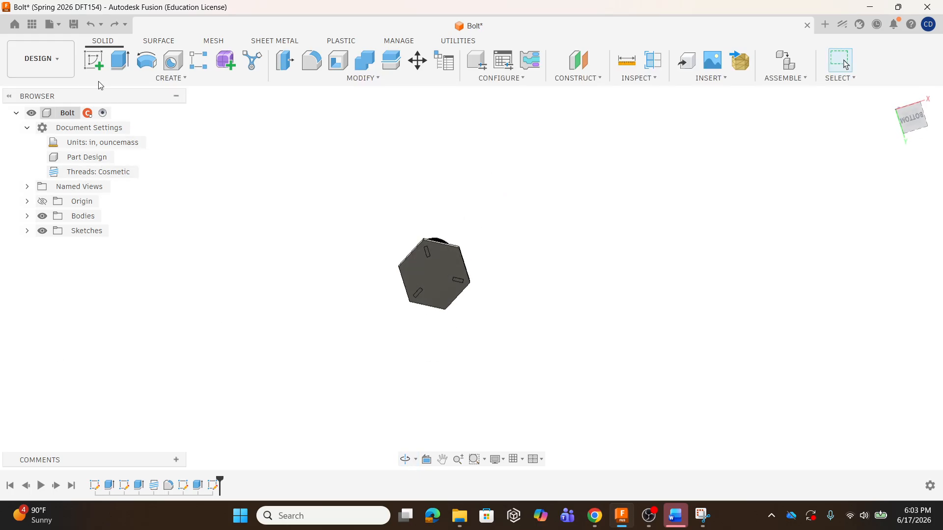
click(95, 61)
click(496, 310)
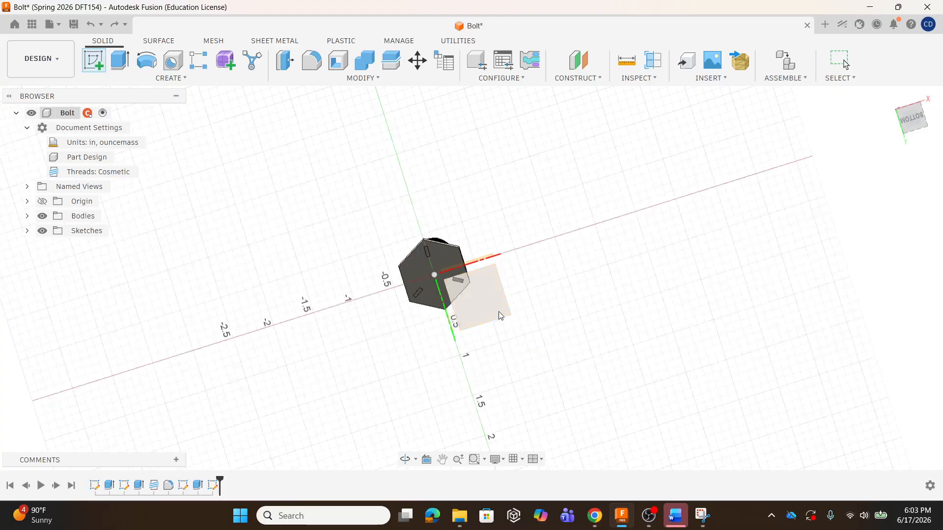
scroll(430, 288, up, 3)
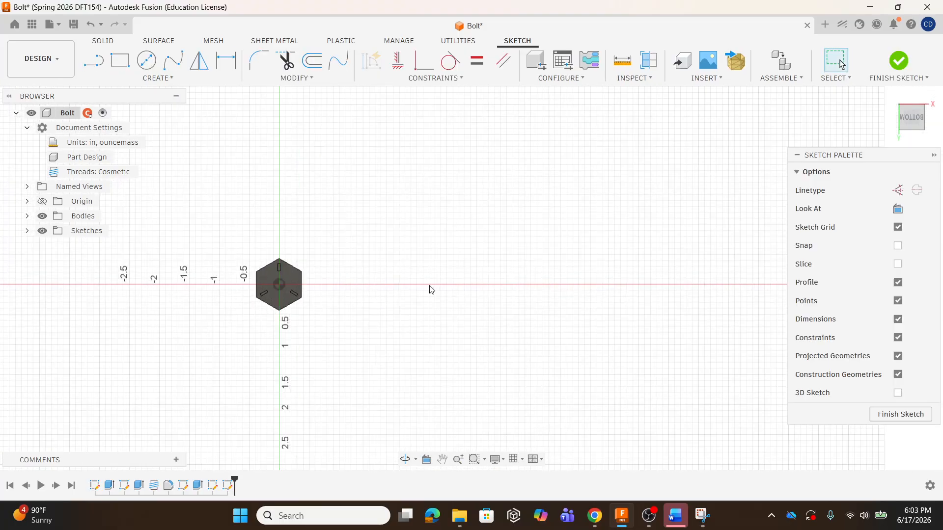
scroll(319, 297, up, 2)
scroll(400, 303, up, 1)
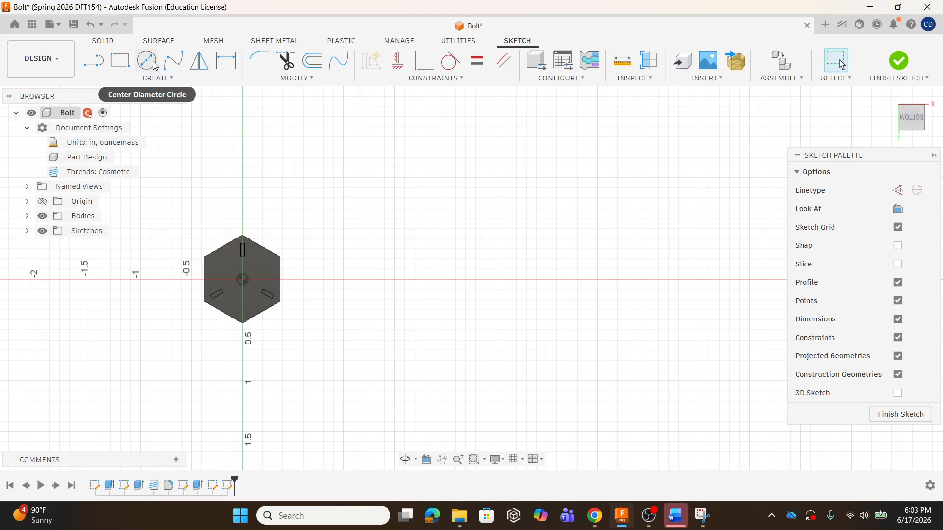
- Switch to Chrome and search Google for "hex socket head cap screw" in a new tab
click(594, 516)
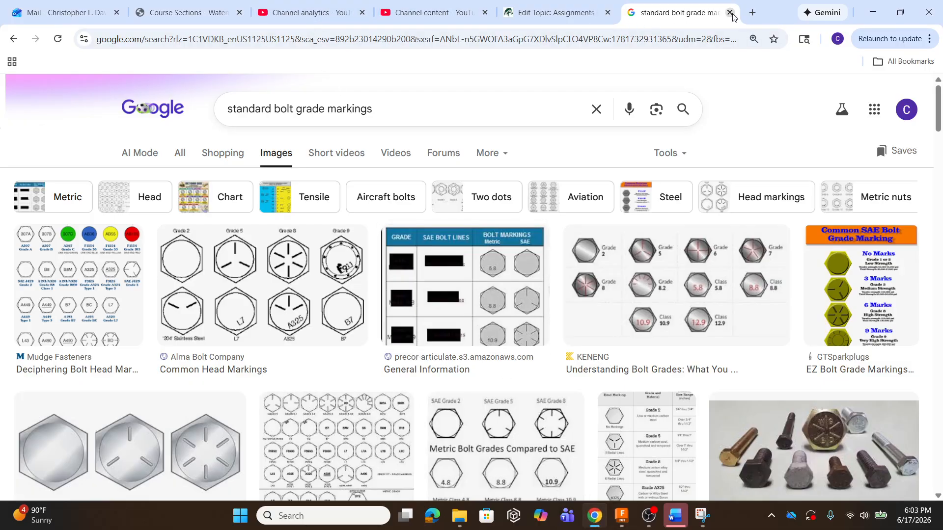
click(752, 12)
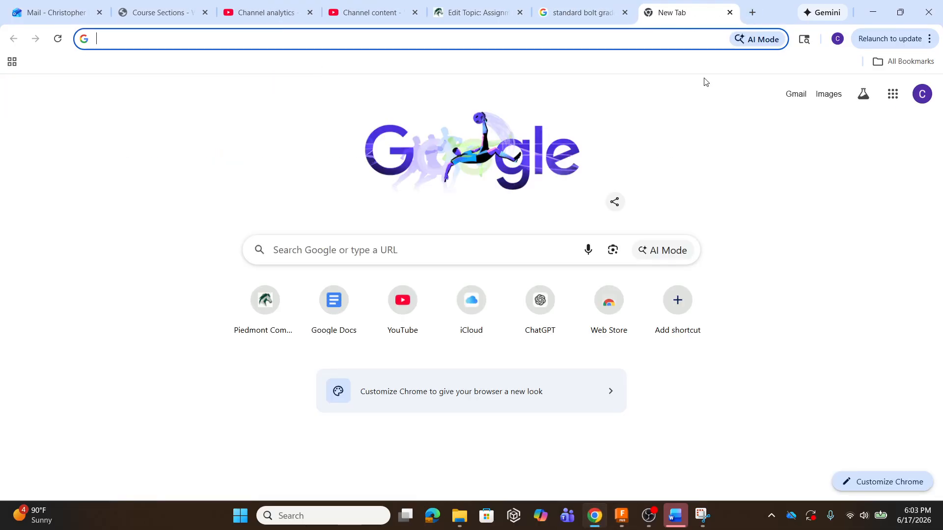
text(SOCKE)
key(BackSpace)
key(BackSpace)
key(BackSpace)
key(BackSpace)
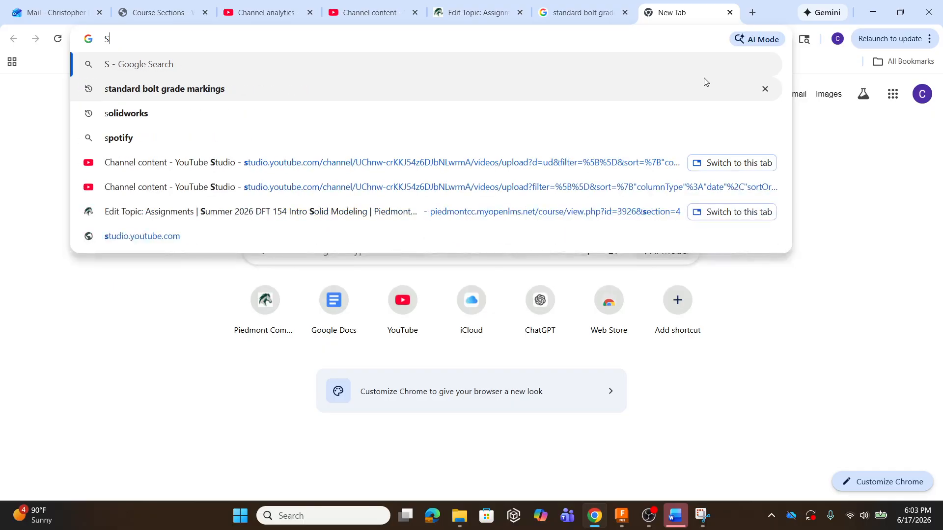
key(BackSpace)
text(HE)
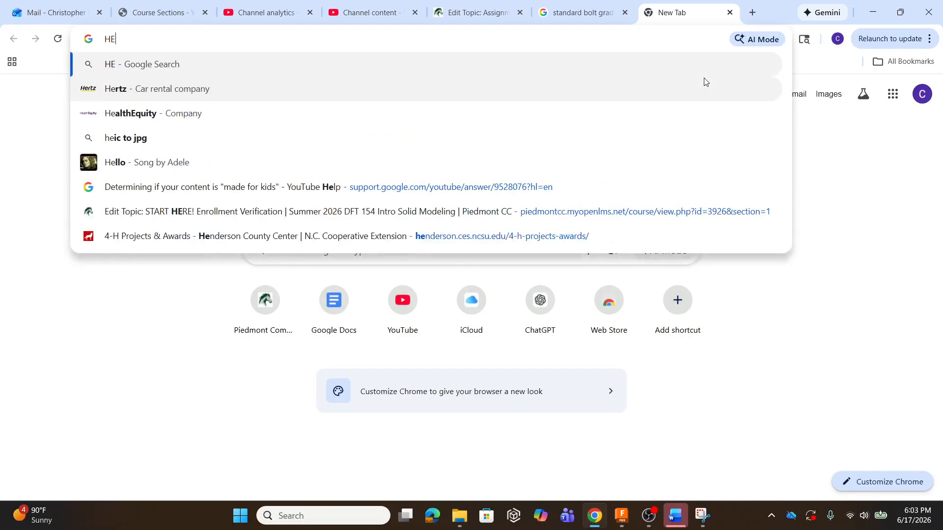
text(X SOCKET )
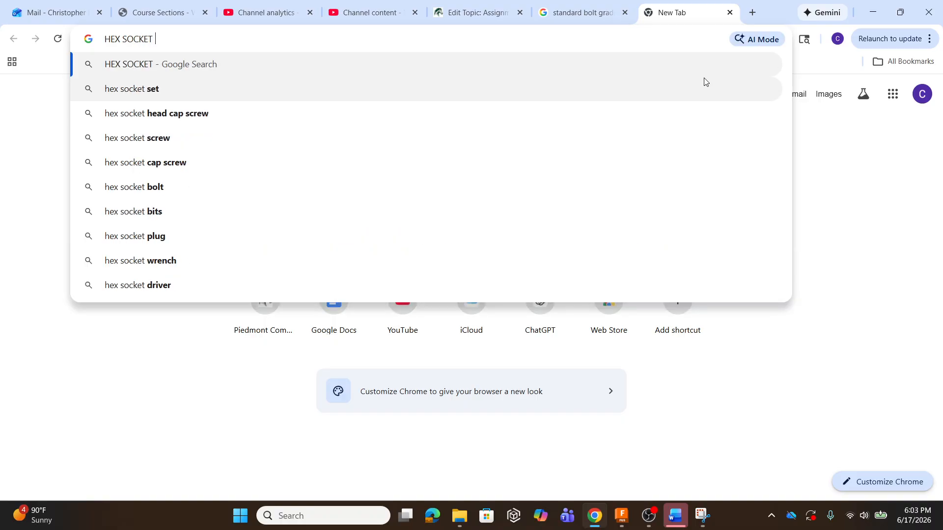
text(HEAD)
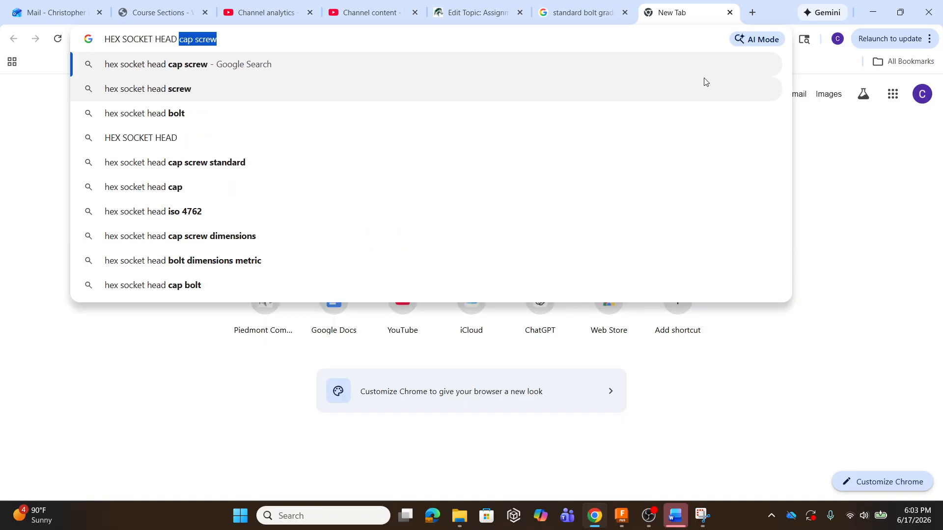
click(212, 65)
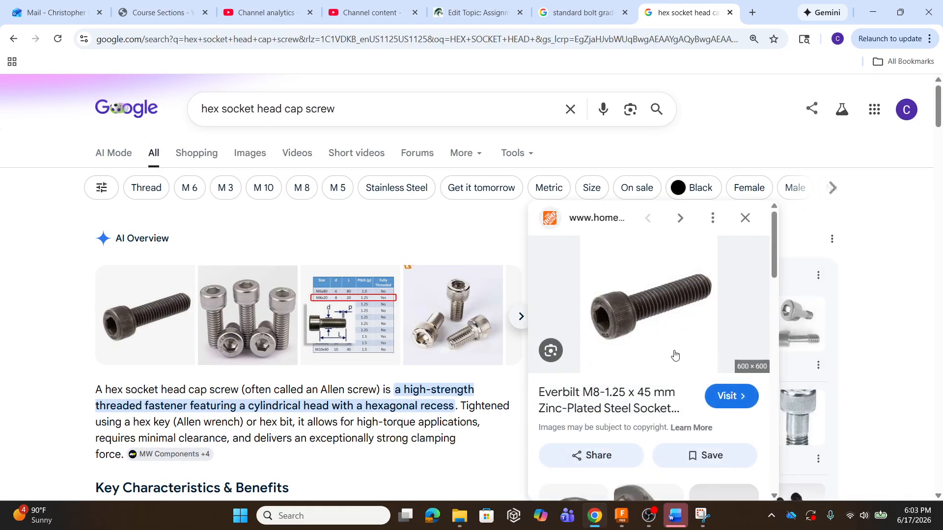
- Examine the head shape on Home Depot's Everbilt M8-1.25 x 45 mm socket cap screw page, and return to the Fusion sketch
scroll(626, 320, down, 2)
click(619, 286)
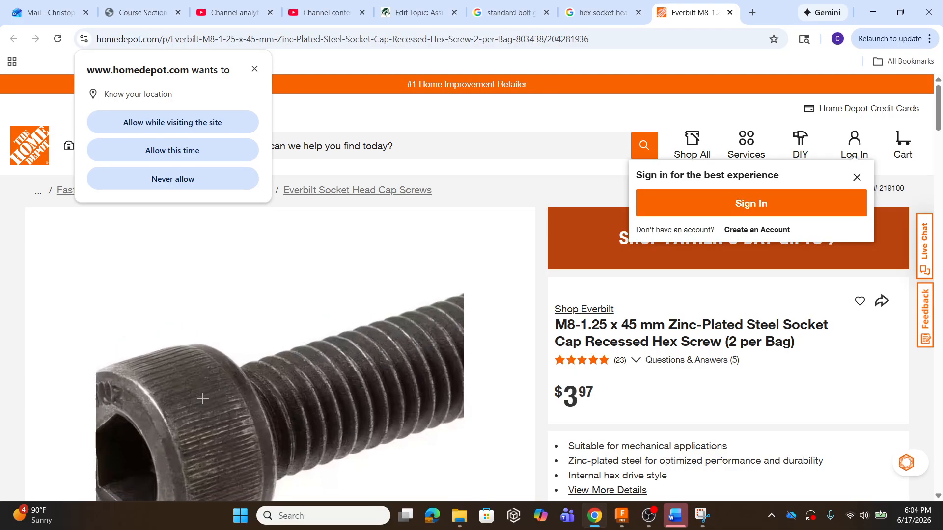
scroll(211, 381, down, 3)
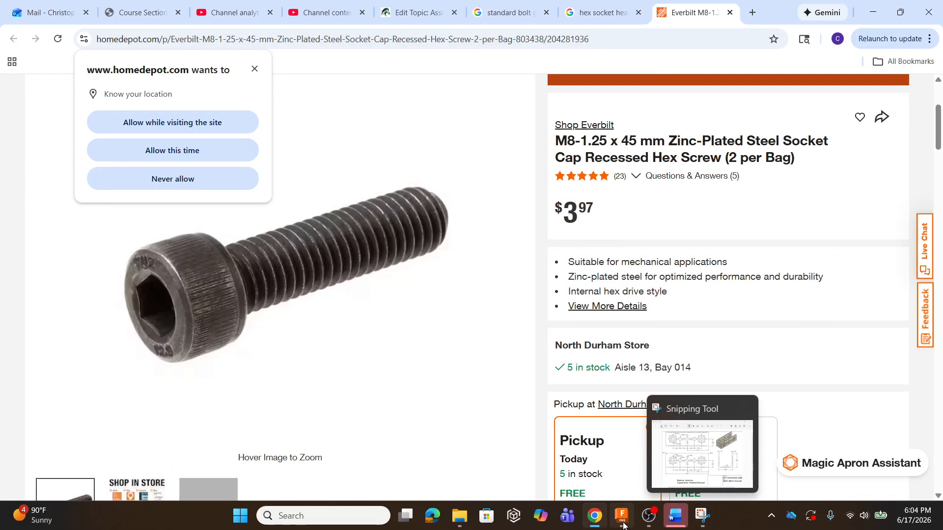
click(595, 516)
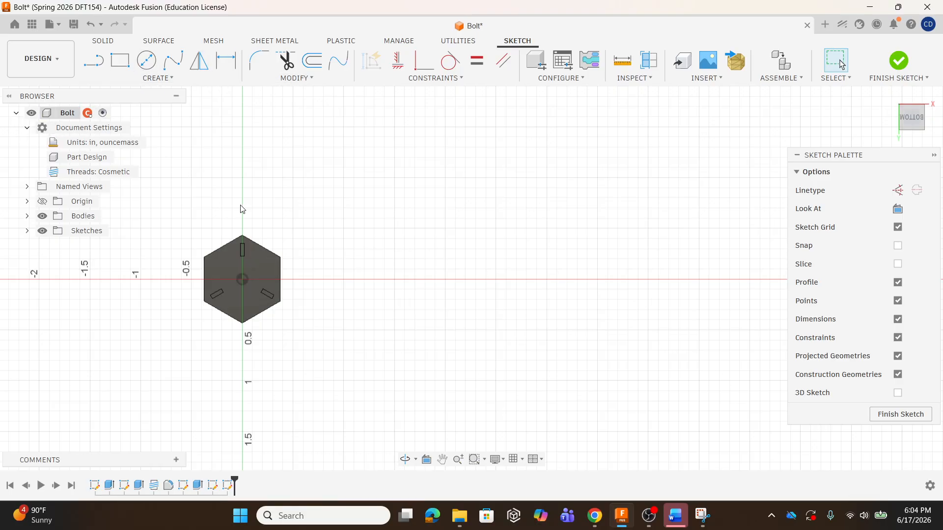
click(149, 65)
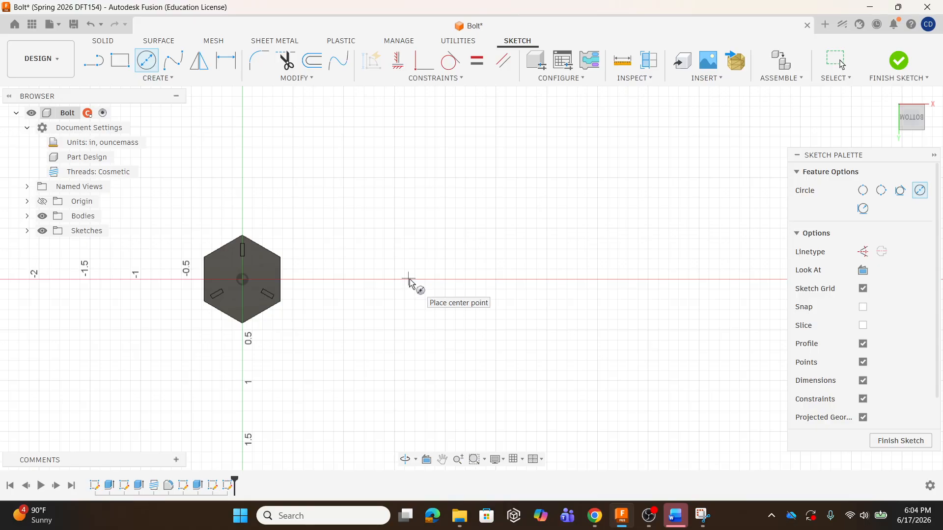
click(408, 279)
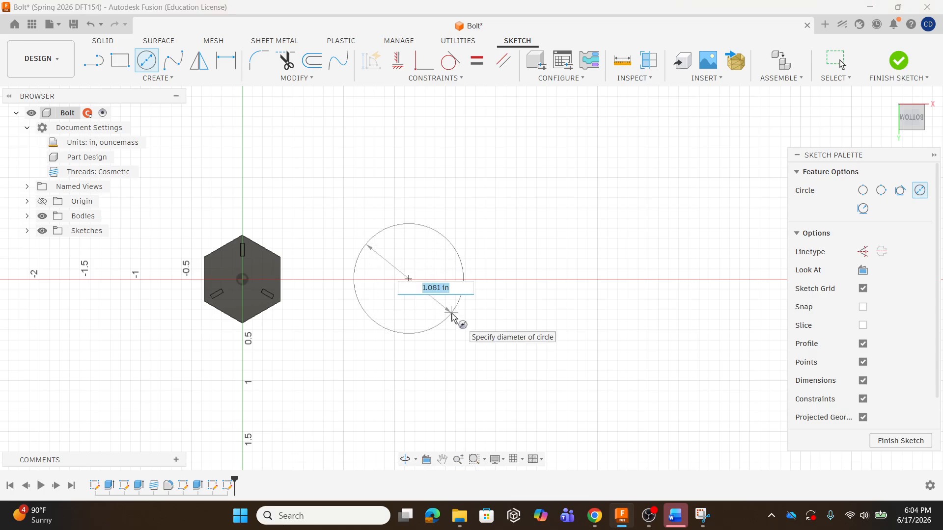
key(Escape)
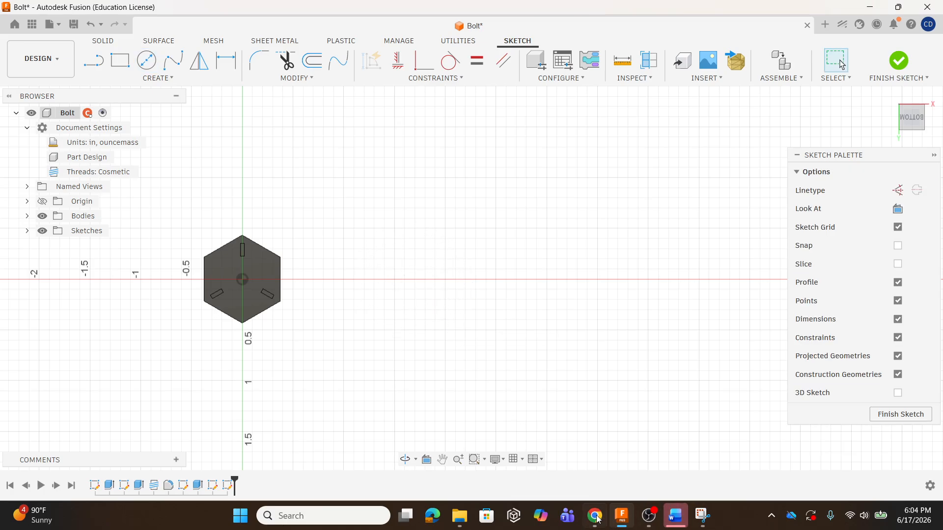
- Switch to Chrome, close the Home Depot page and search Google for "hex socket head cap screw m12 dimensions"
click(596, 517)
scroll(378, 99, up, 3)
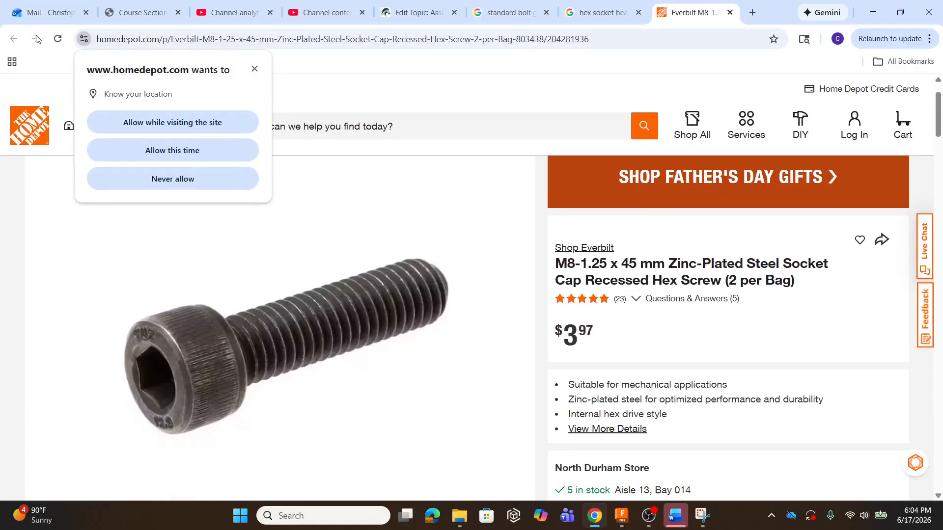
click(729, 13)
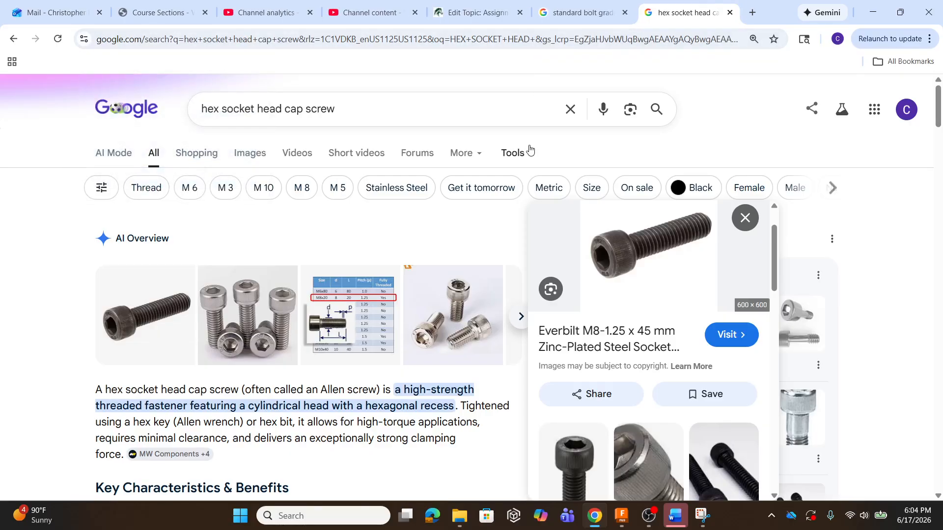
click(358, 109)
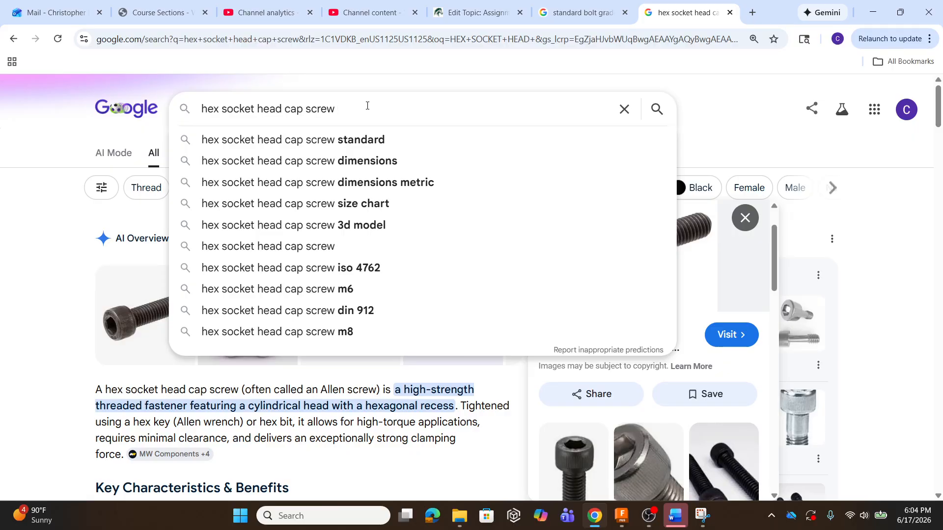
text(M12)
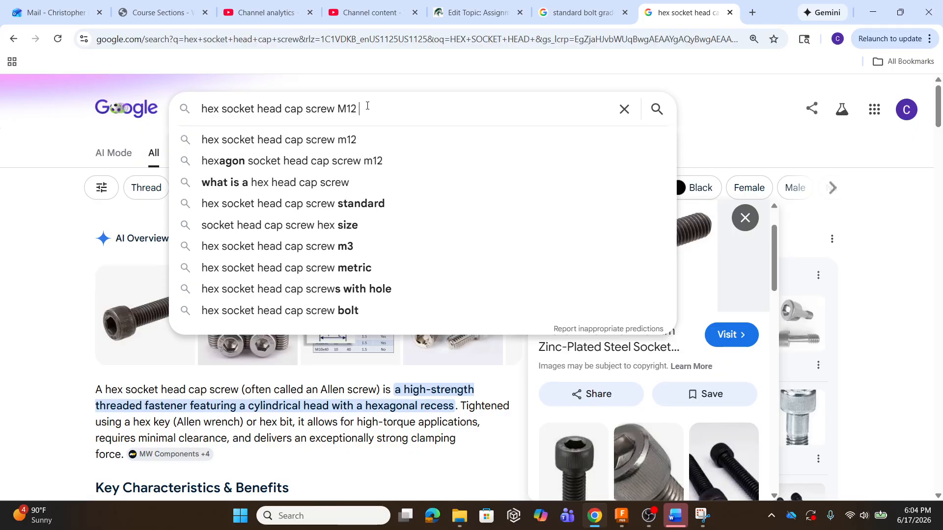
text( DiM)
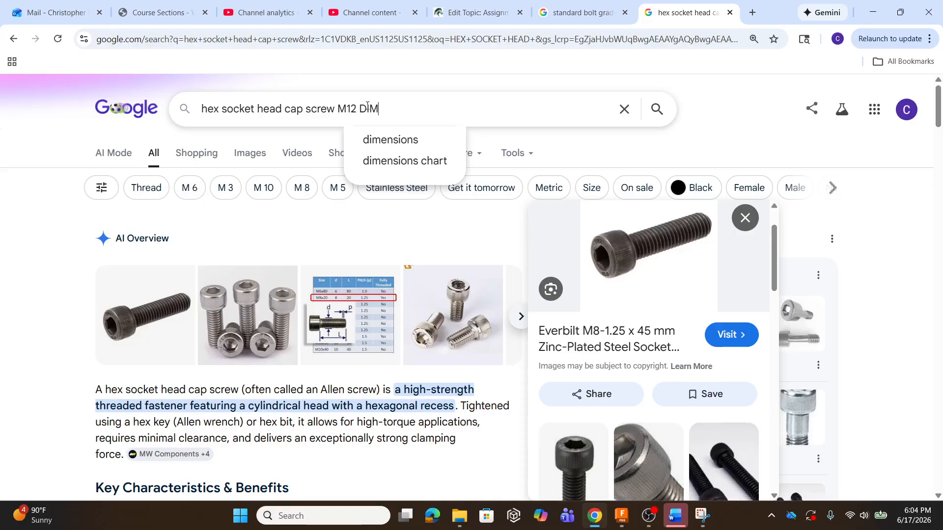
click(390, 140)
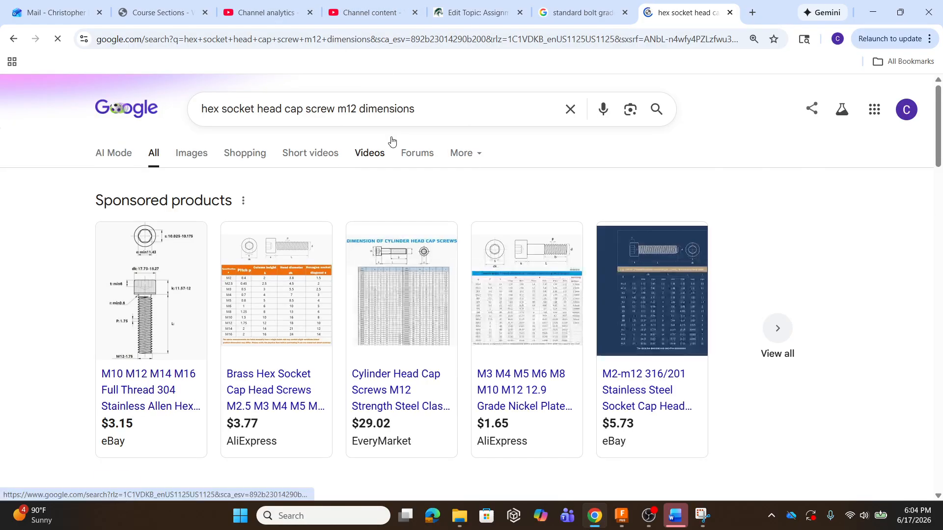
- Examine the M12 socket head dimension drawing in the eBay hex socket cap screw listing, and return to the Fusion sketch
click(164, 298)
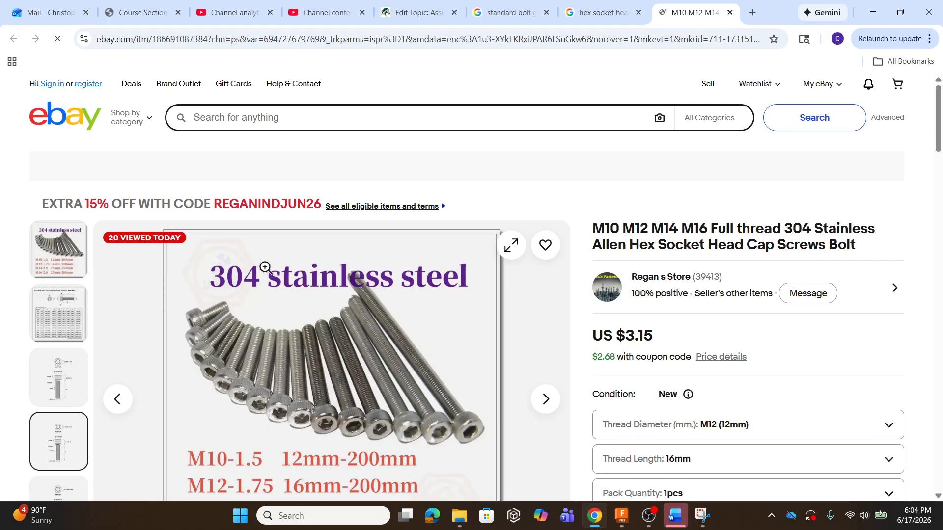
scroll(245, 244, down, 5)
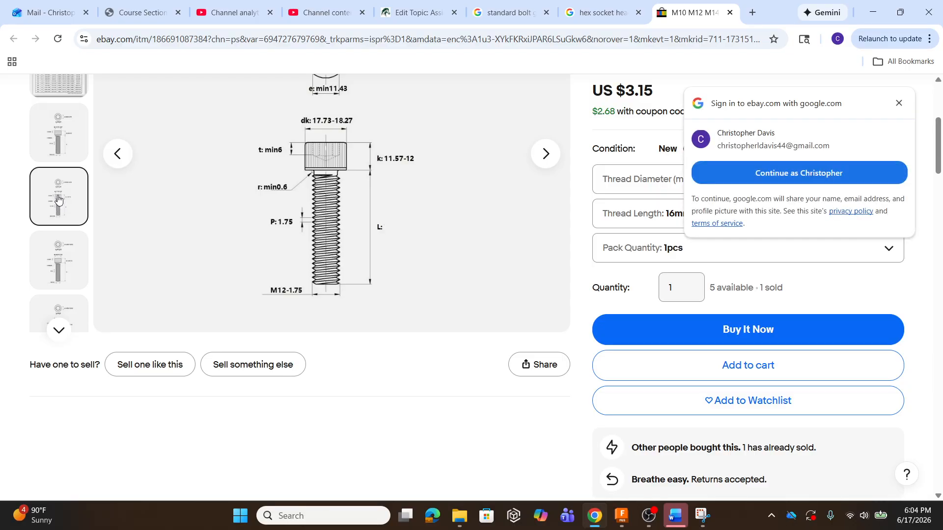
mouse_move(60, 146)
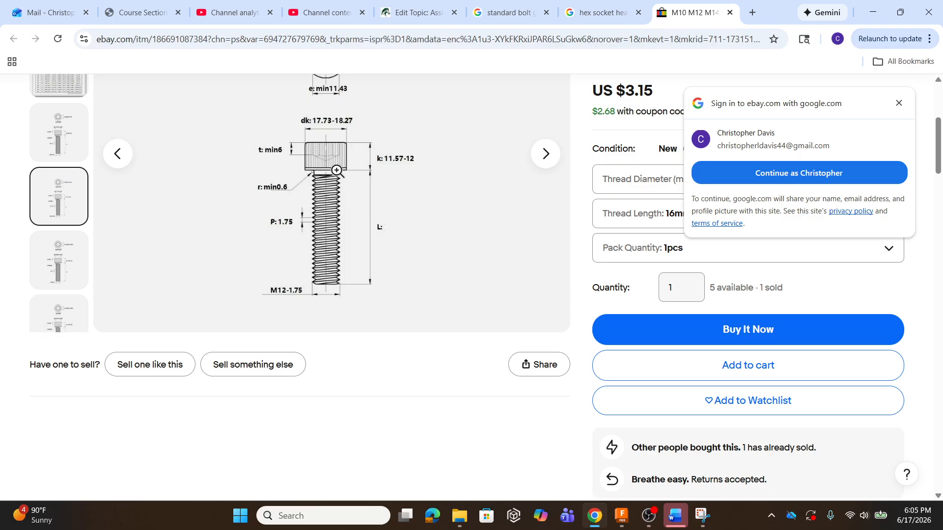
scroll(338, 256, down, 1)
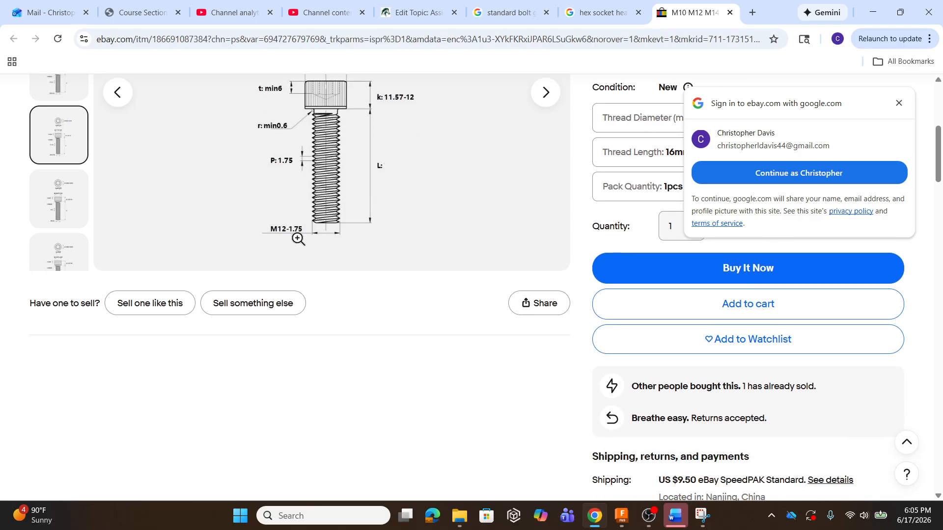
scroll(309, 231, up, 2)
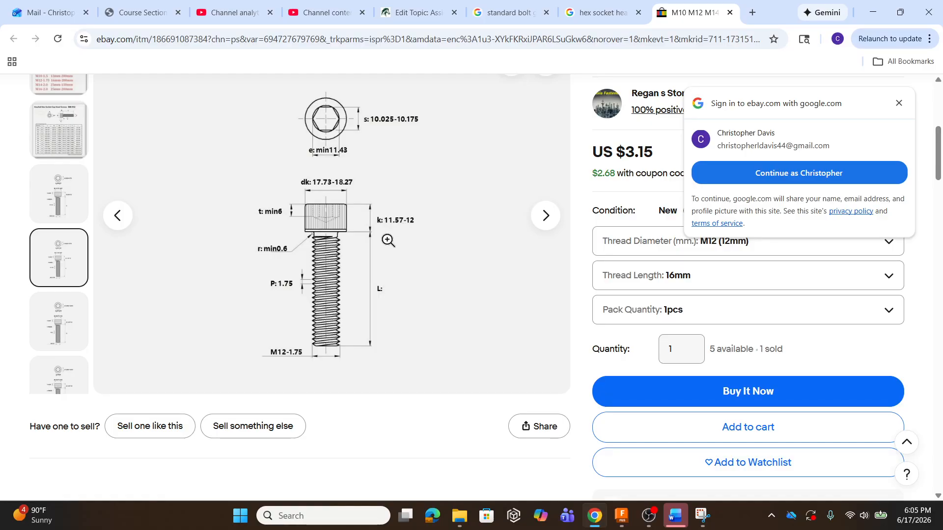
click(623, 515)
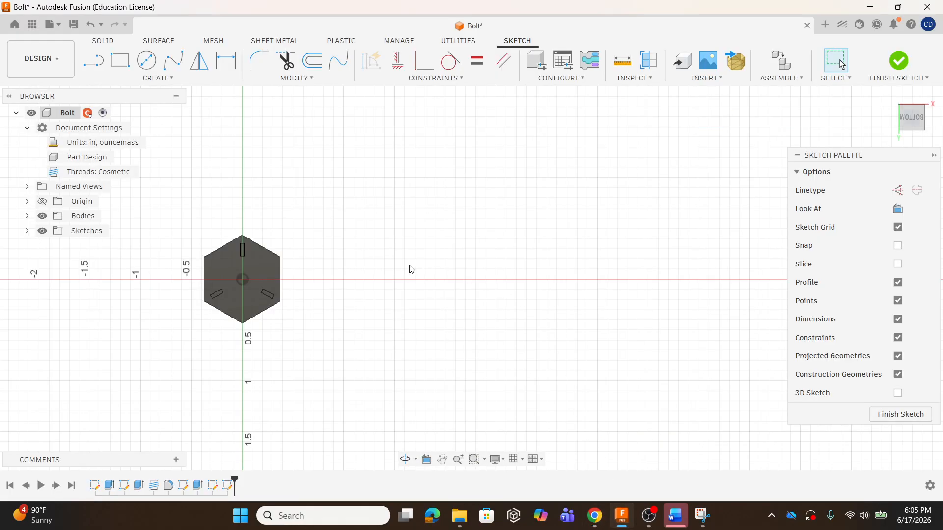
- Draw an 18 mm diameter circle centred on the red axis beside the hex head, checking the head diameter in the eBay drawing
click(152, 65)
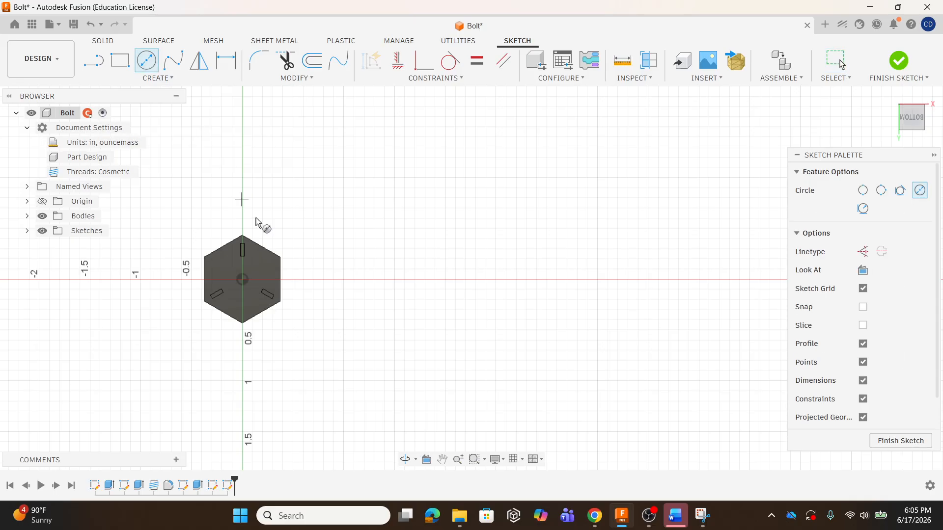
click(384, 280)
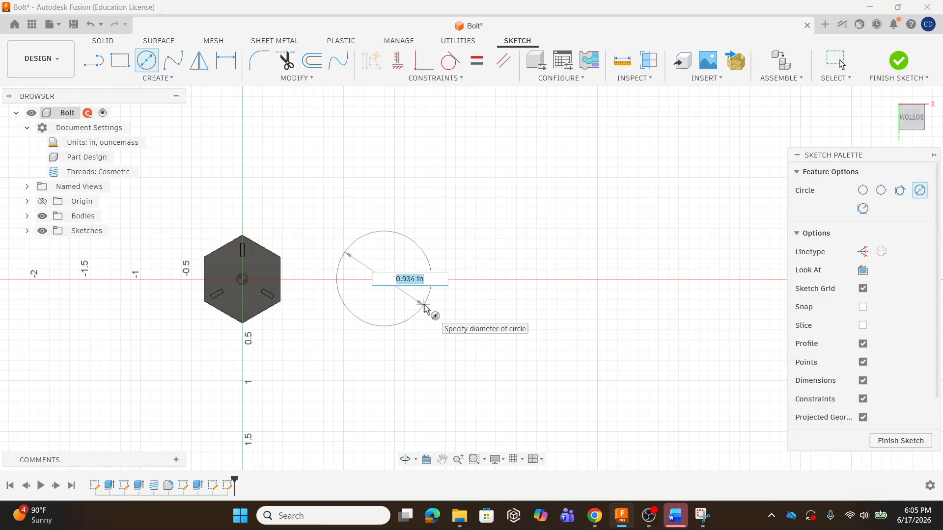
click(480, 420)
click(595, 516)
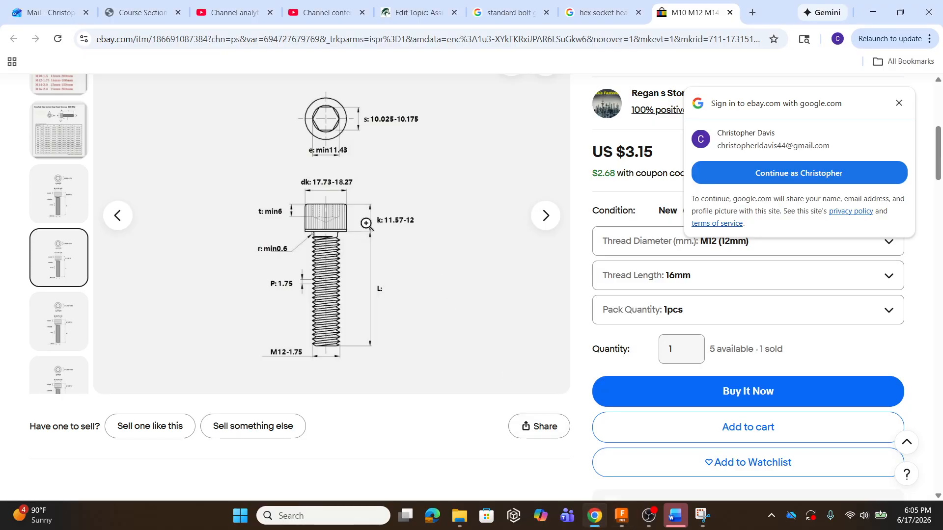
click(622, 515)
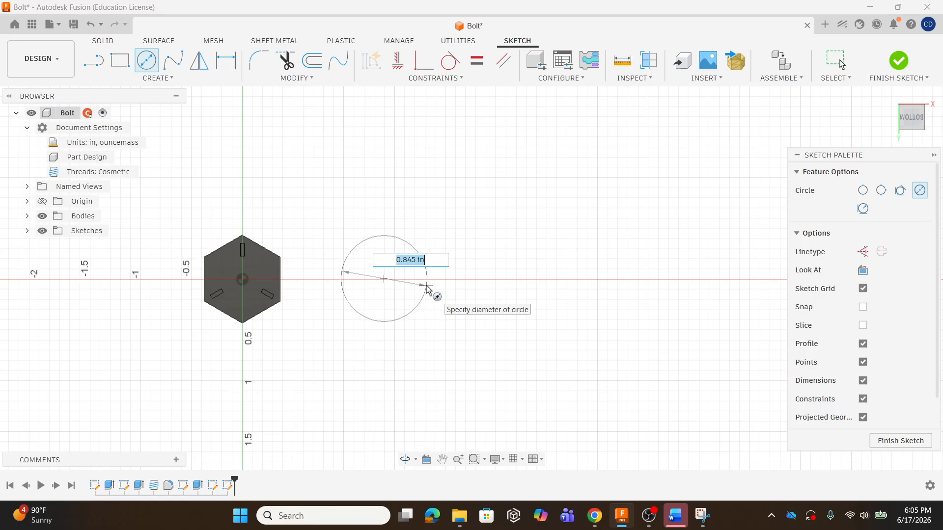
text(18 MM)
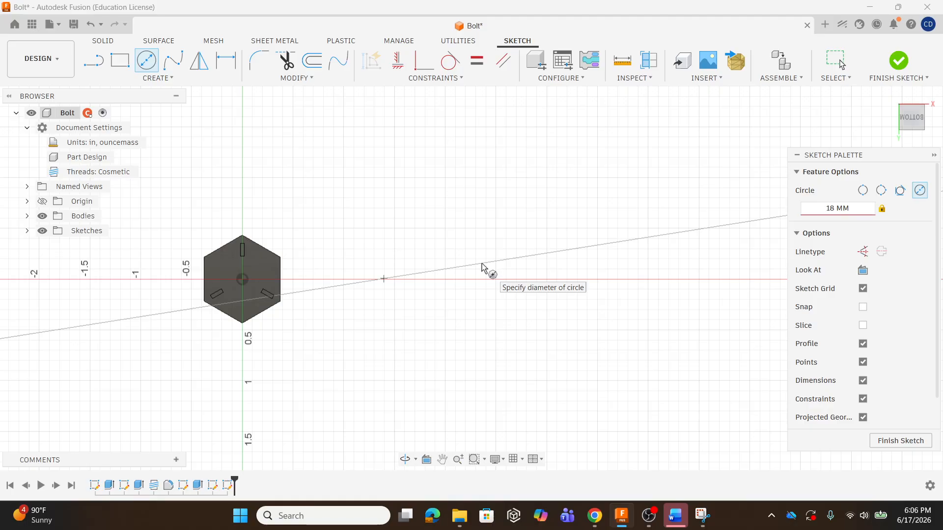
key(Return)
text(mm)
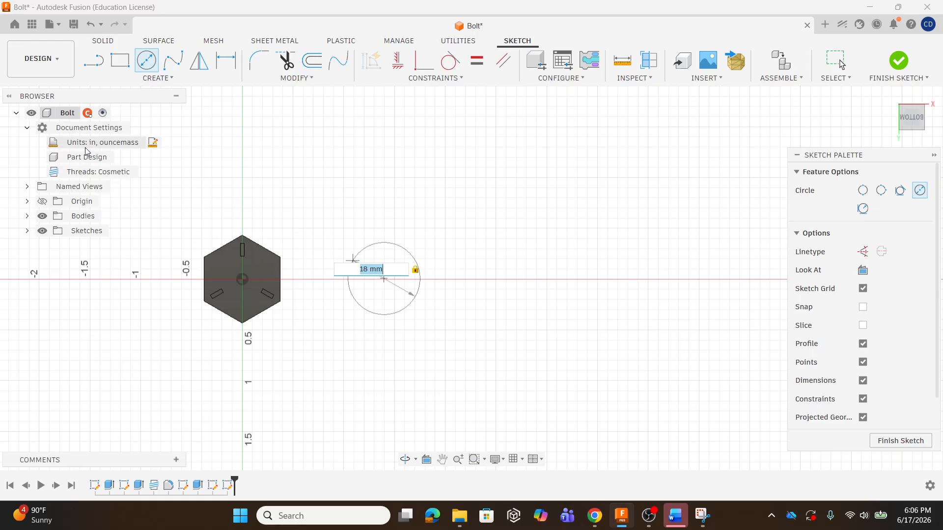
click(431, 269)
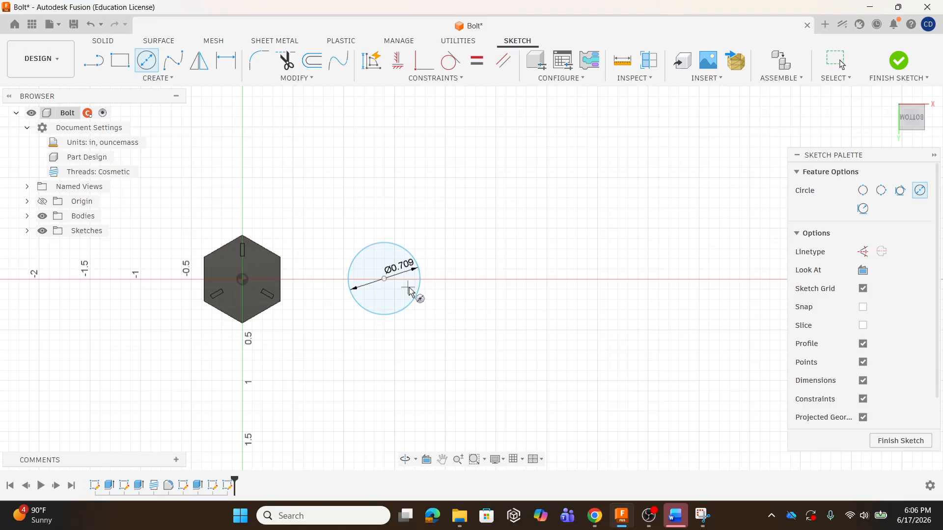
- Extrude the circle 12 mm toward the bolt's shank side as a new body, checking the head height in the eBay drawing
mouse_move(410, 280)
shift+middle_down()
mouse_move(406, 272)
mouse_move(414, 290)
shift+middle_up()
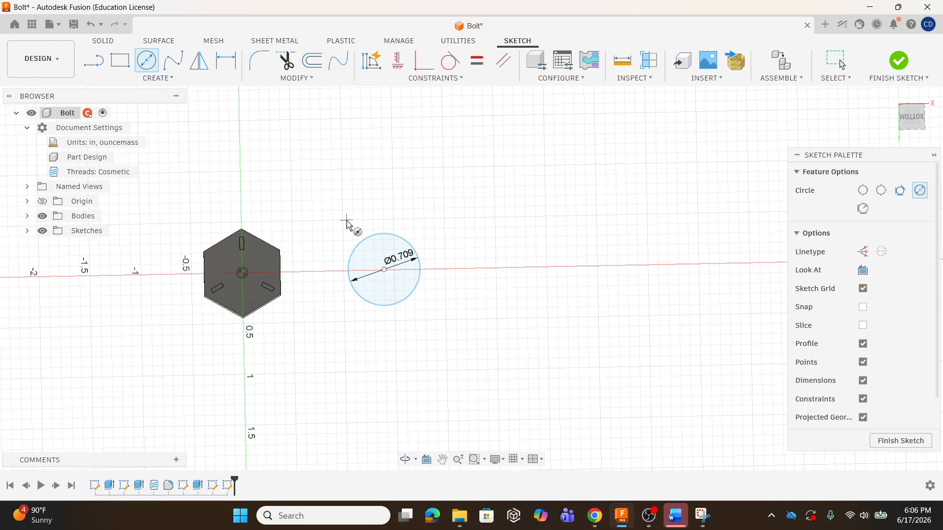
key(e)
click(396, 279)
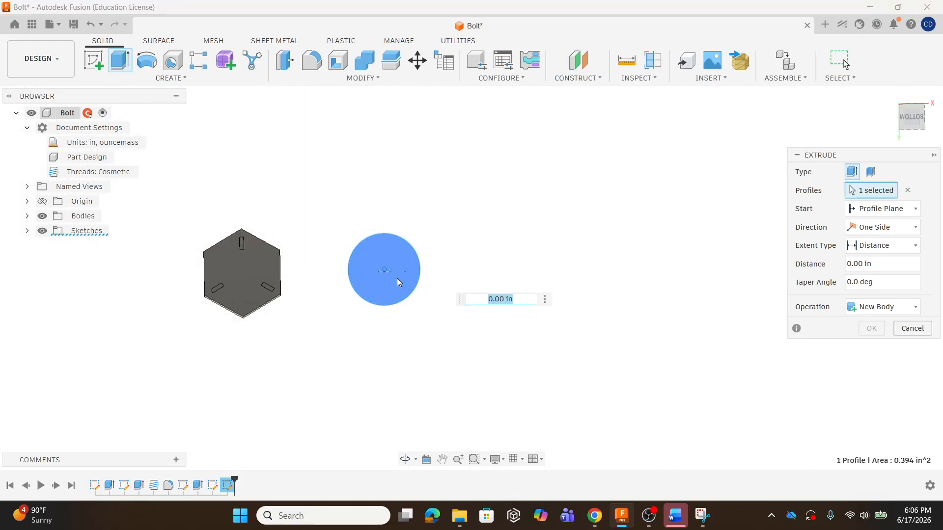
shift+middle_drag(391, 282, 396, 248)
drag(384, 162, 385, 184)
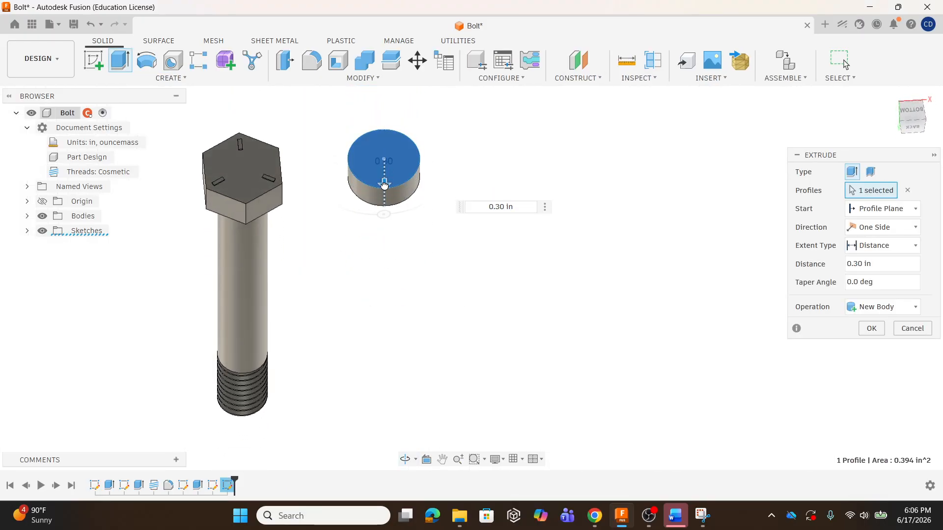
key(alt+Tab)
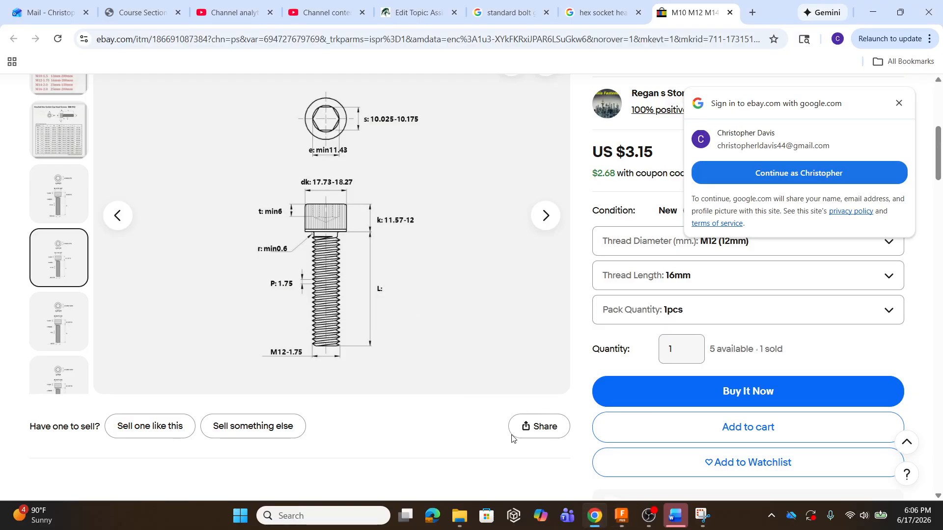
click(622, 515)
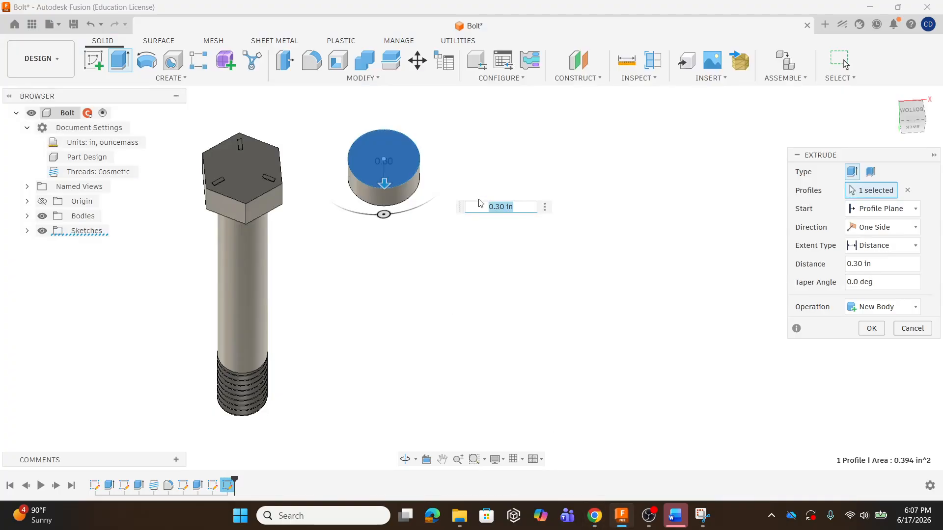
text(12)
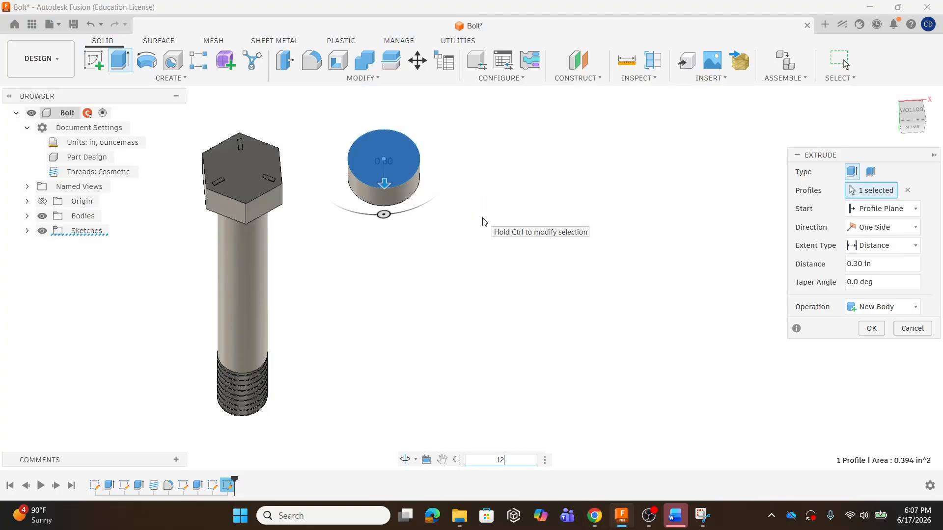
text( m)
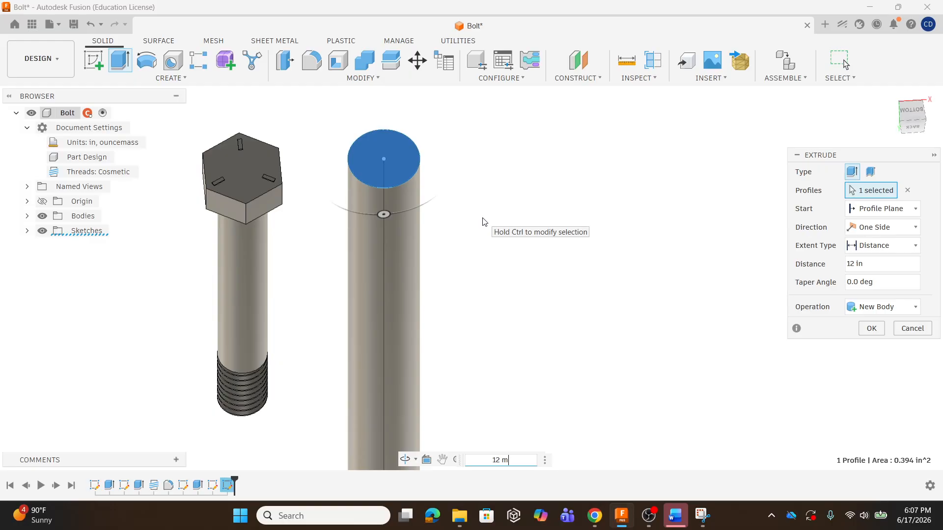
text(m)
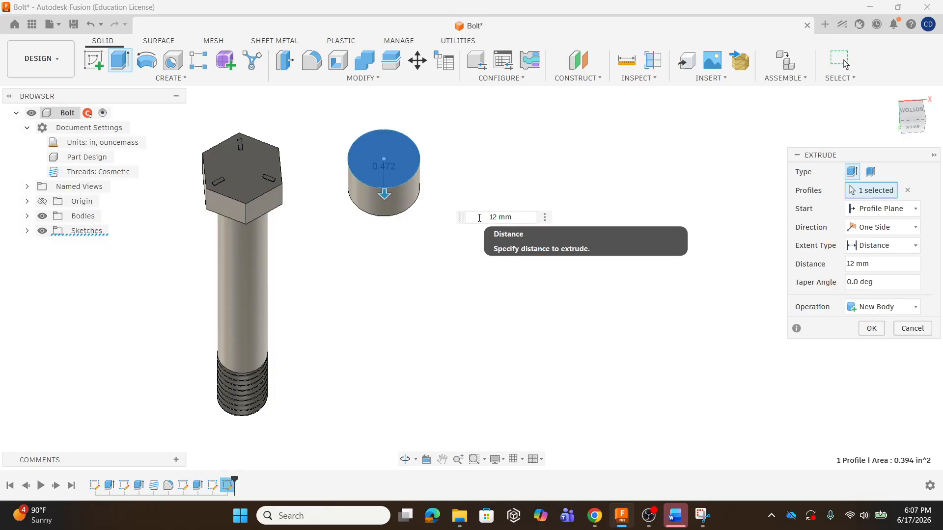
key(Return)
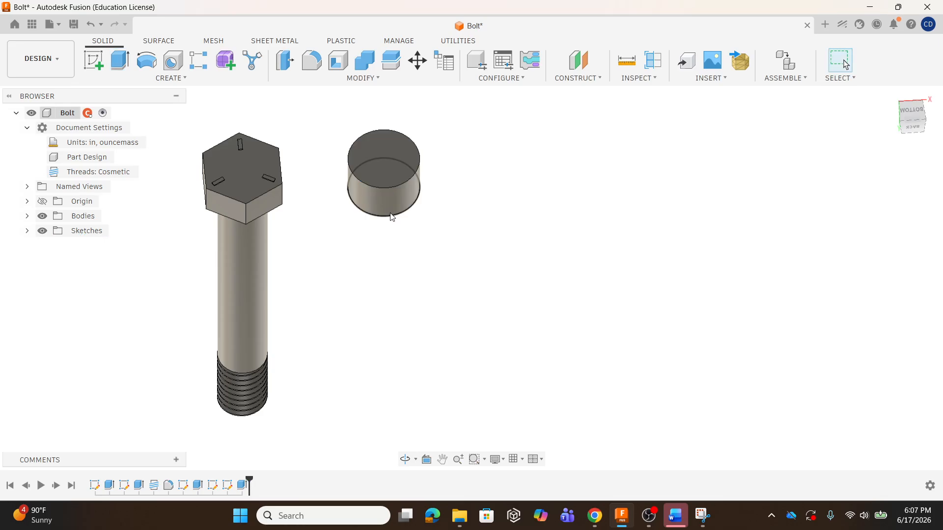
- Sketch a 12 mm diameter circle concentric with the cylindrical head on its shank-side face
shift+middle_drag(392, 213, 396, 123)
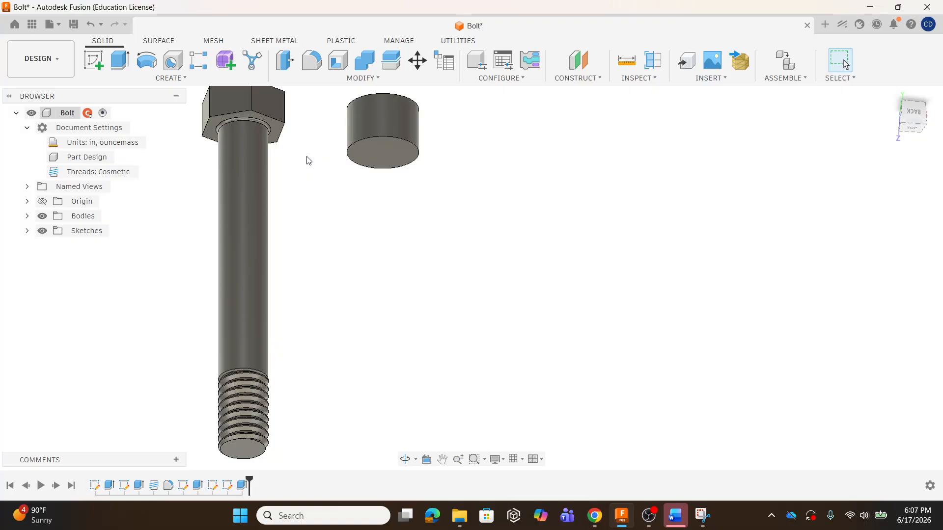
click(93, 61)
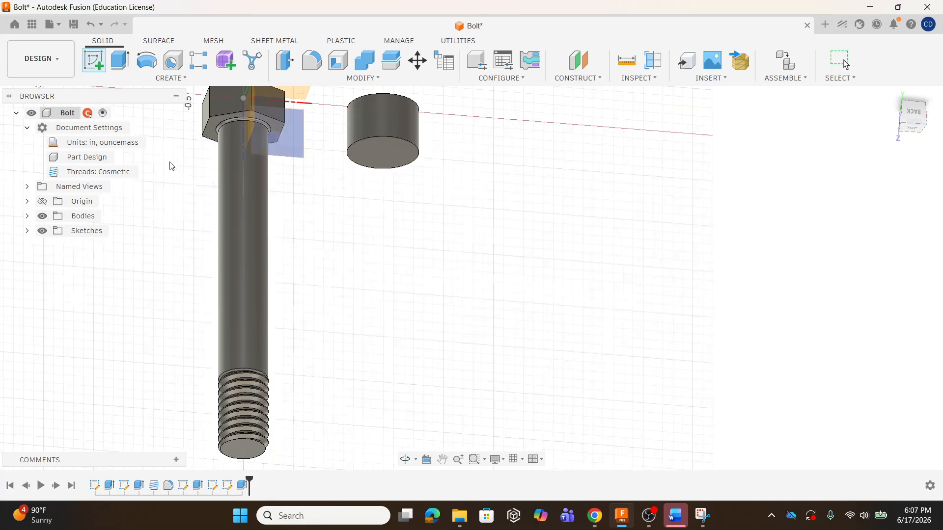
click(384, 151)
click(156, 63)
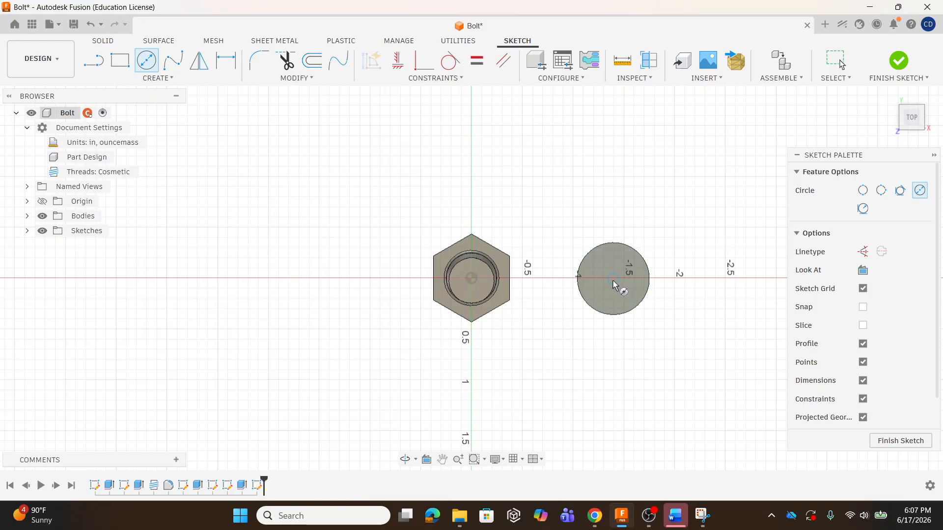
scroll(296, 257, down, 2)
scroll(565, 275, up, 4)
scroll(543, 293, up, 2)
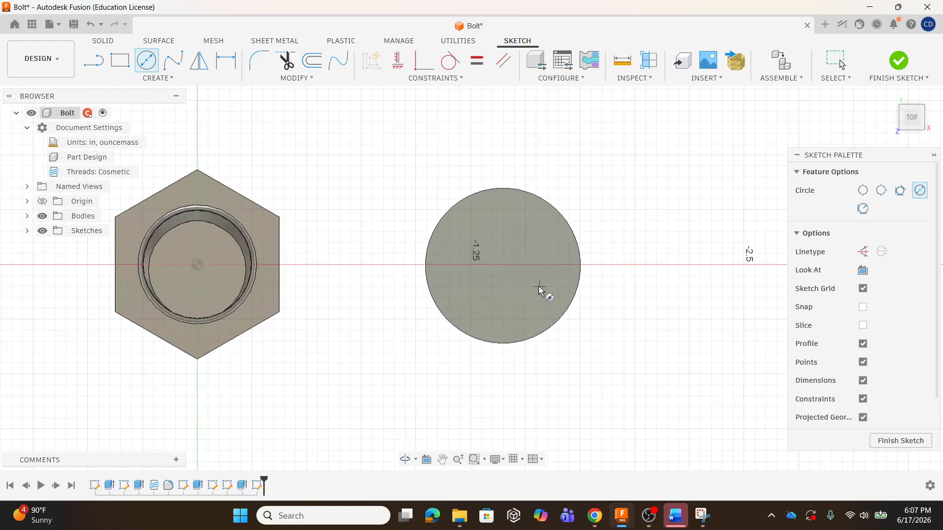
click(503, 267)
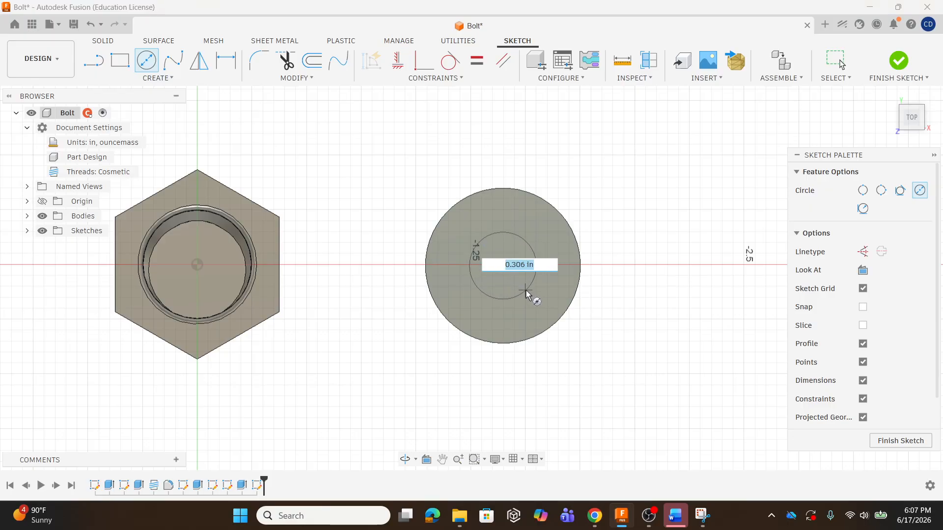
text(12)
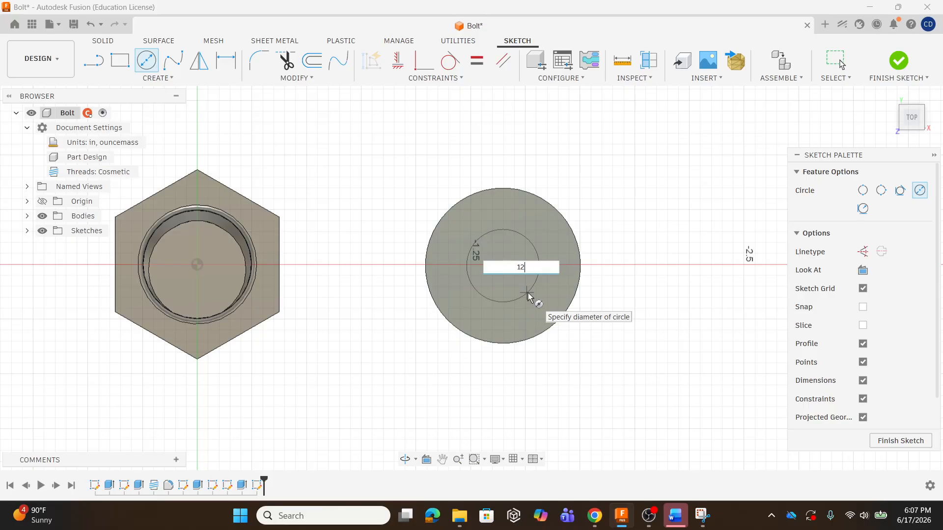
text( mm)
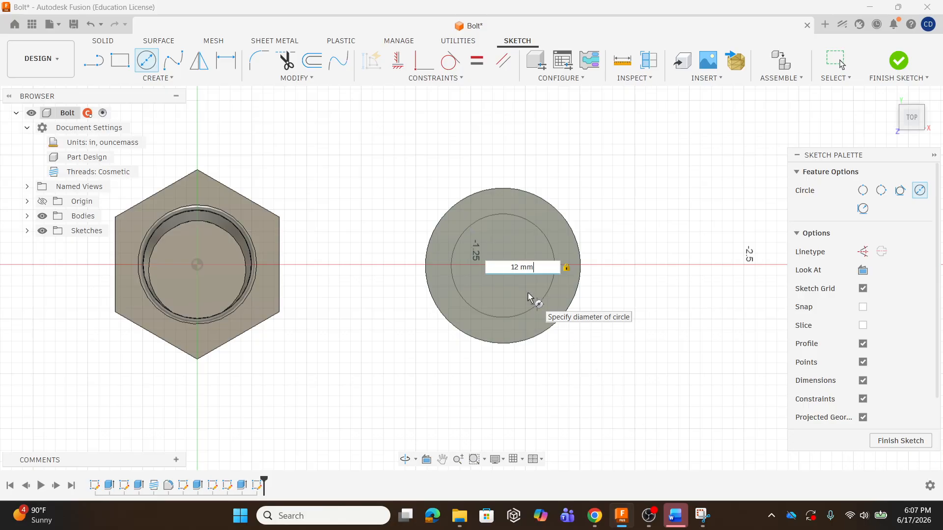
key(Tab)
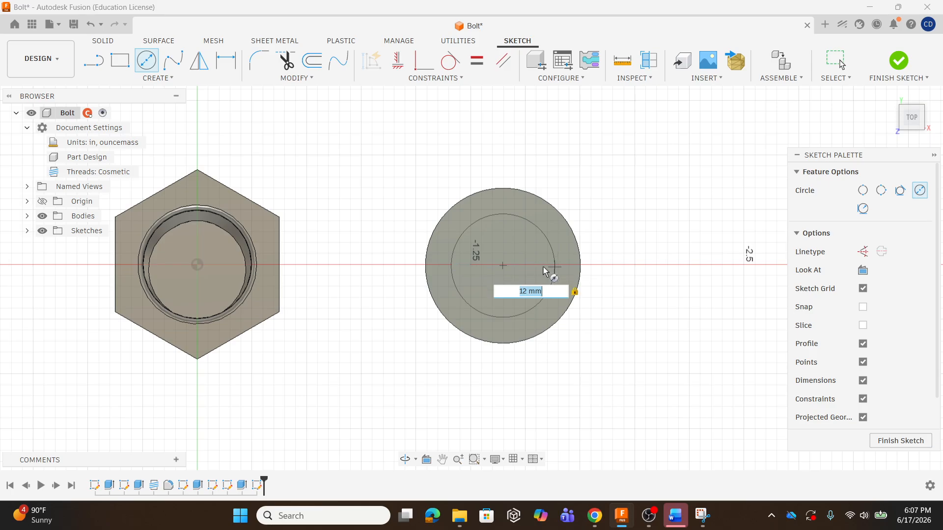
key(Return)
key(Escape)
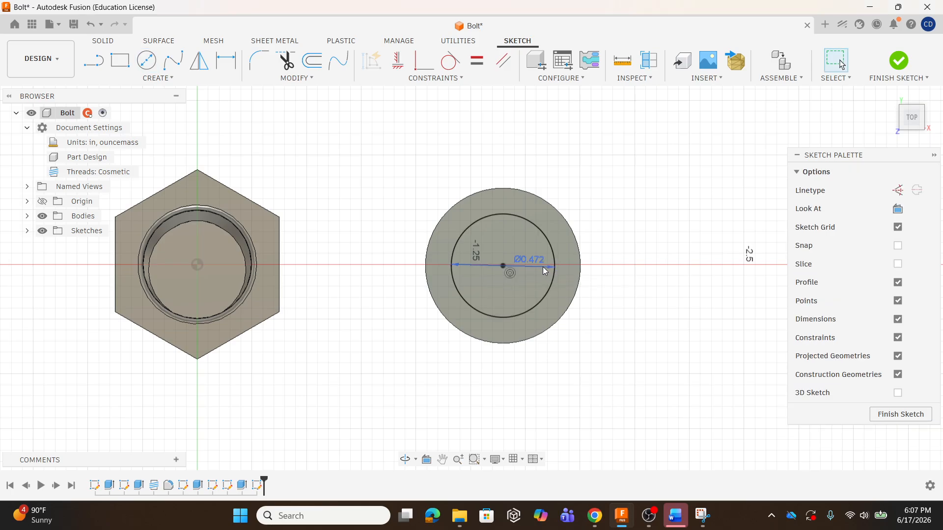
- Extrude the 12 mm circle 50 mm away from the cylindrical head, joined to it as the shank
shift+middle_drag(532, 330, 530, 304)
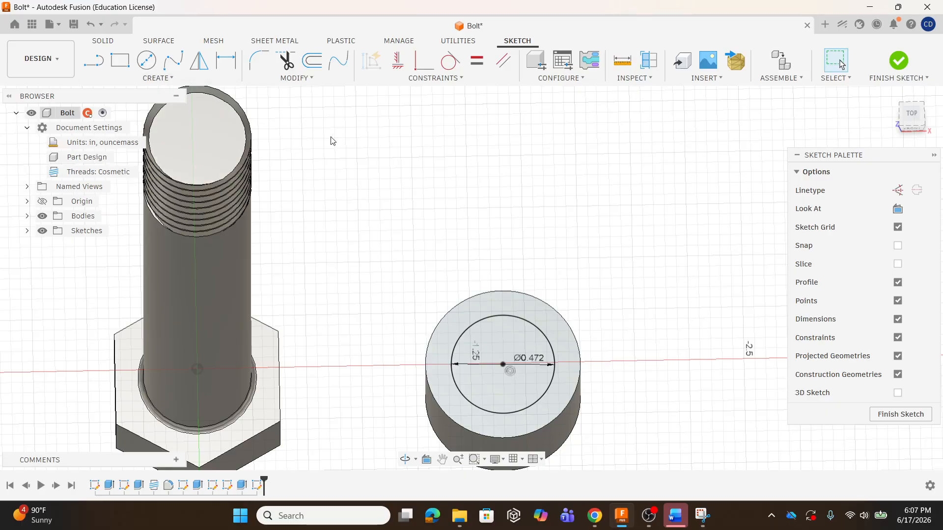
key(e)
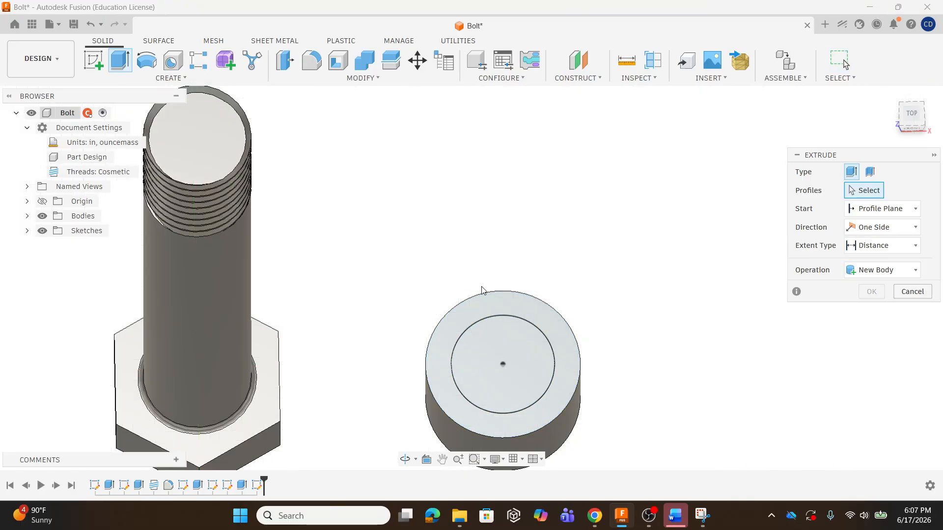
click(505, 341)
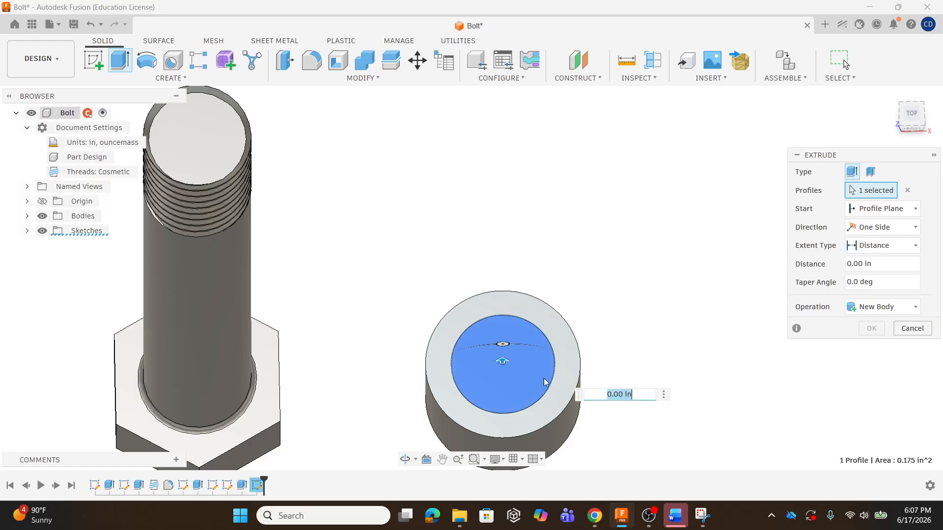
drag(503, 360, 505, 259)
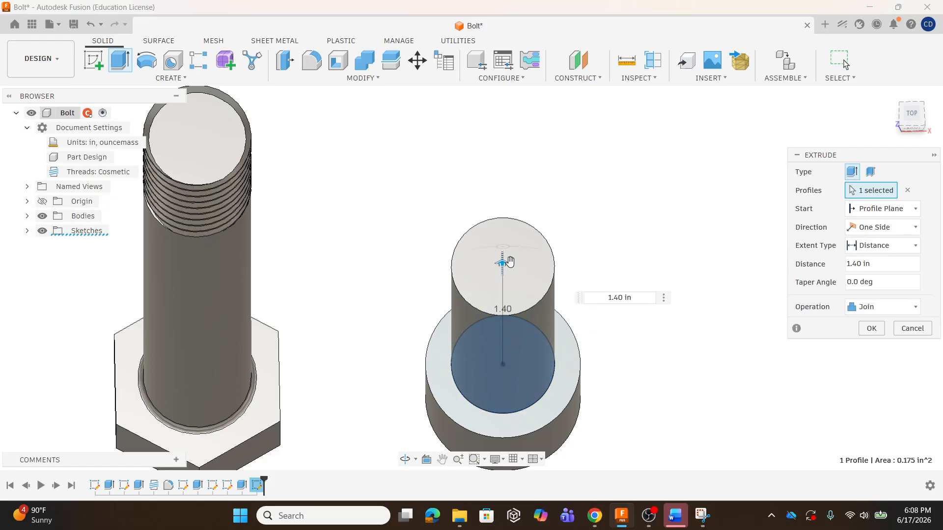
key(BackSpace)
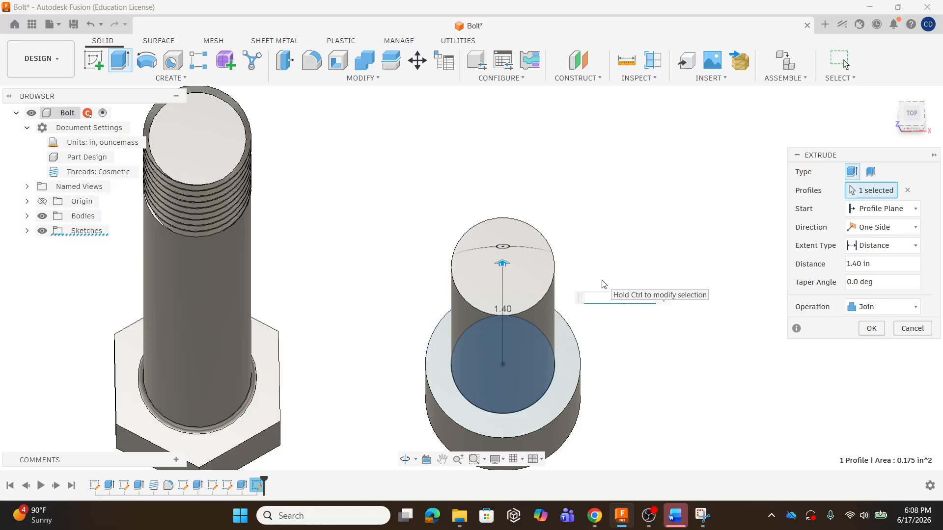
text(50 mm)
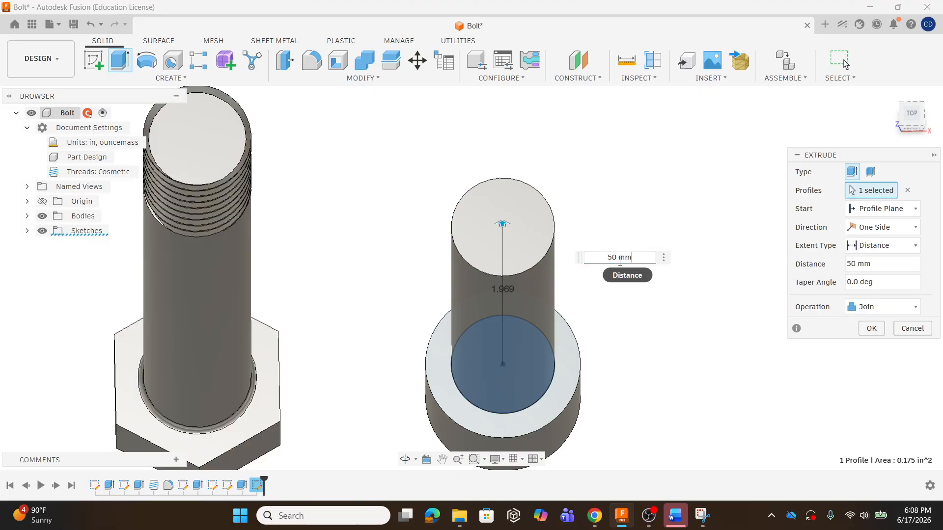
key(Return)
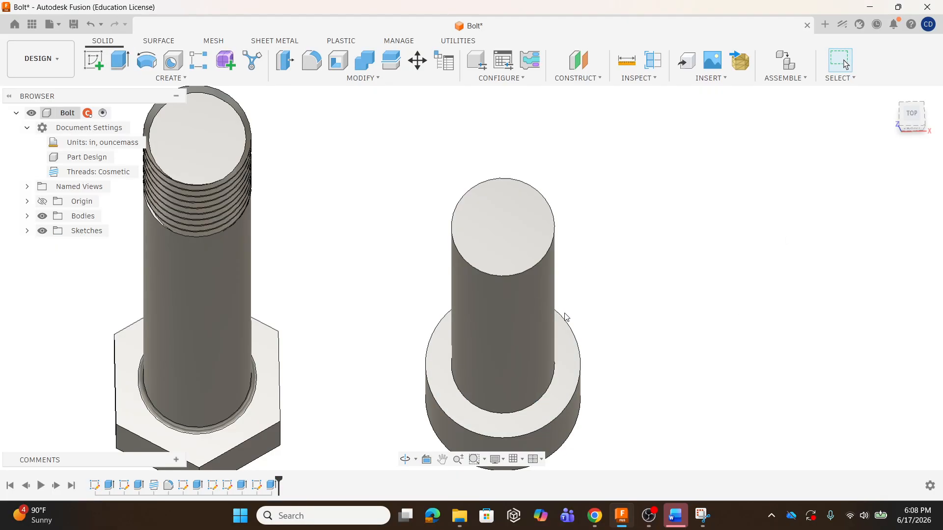
- Apply a modeled thread to the cap screw's shank using the ISO Metric profile type
shift+middle_drag(562, 330, 527, 279)
scroll(525, 270, down, 3)
mouse_move(505, 185)
shift+middle_down()
mouse_move(504, 207)
mouse_move(499, 195)
shift+middle_up()
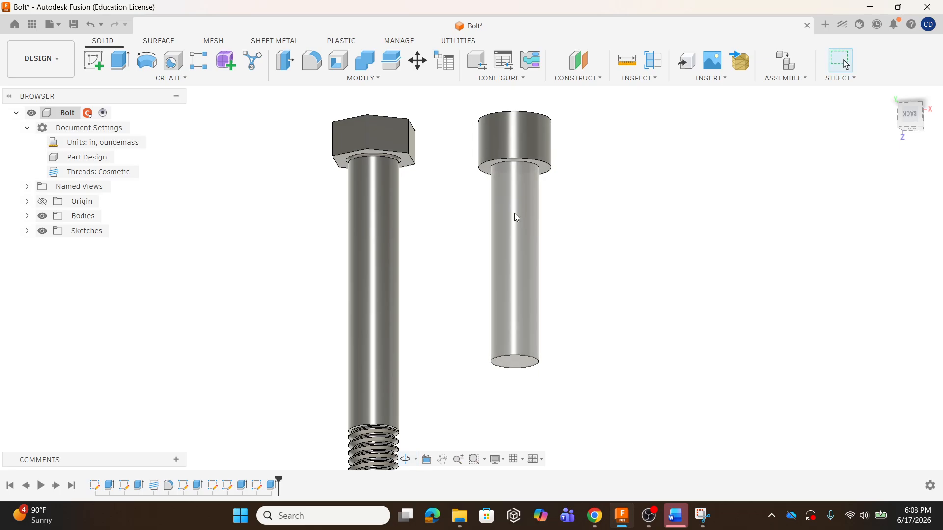
click(173, 78)
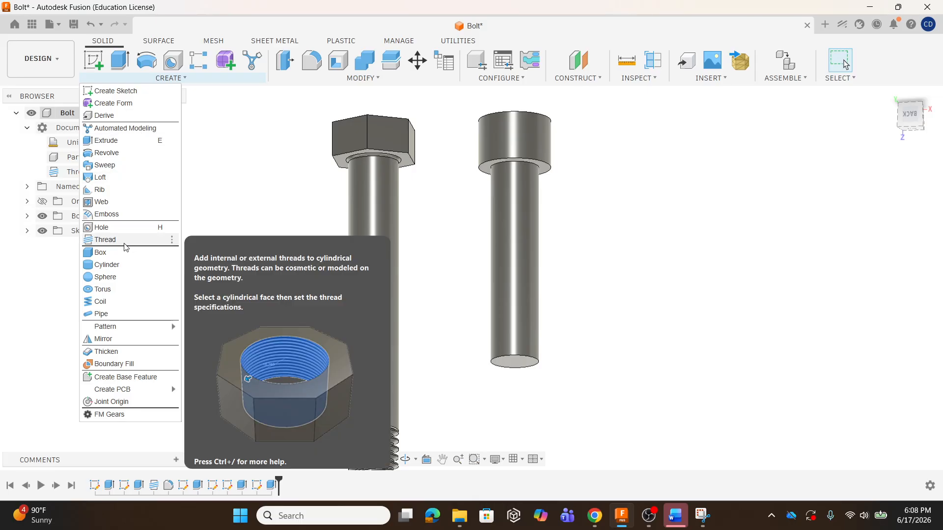
click(105, 241)
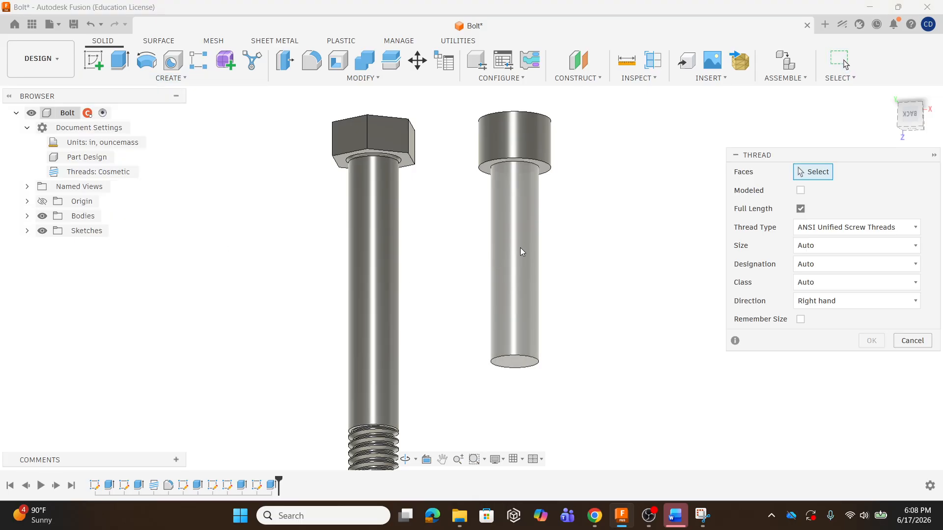
click(523, 247)
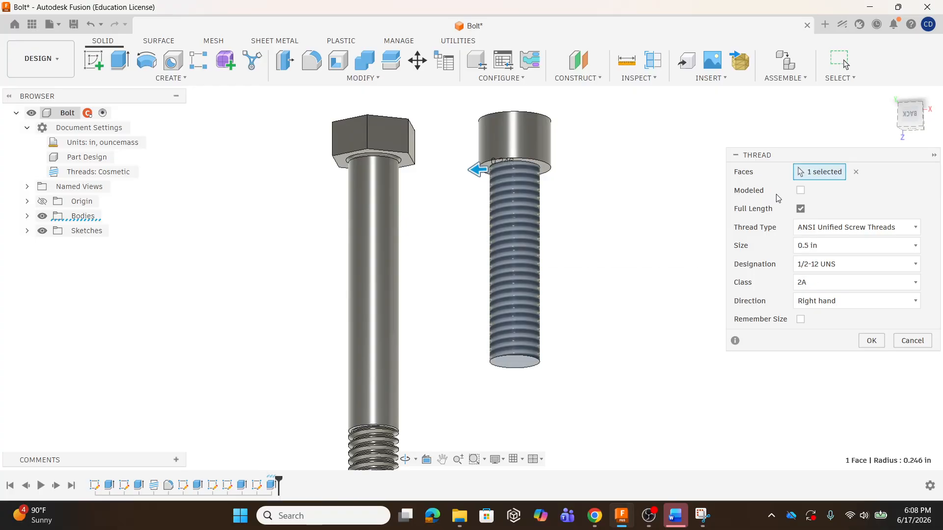
click(800, 190)
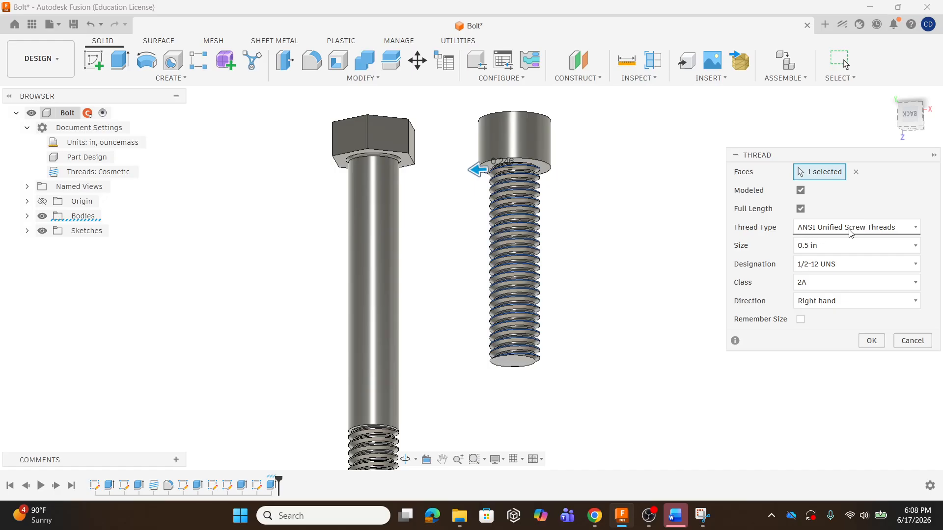
click(916, 228)
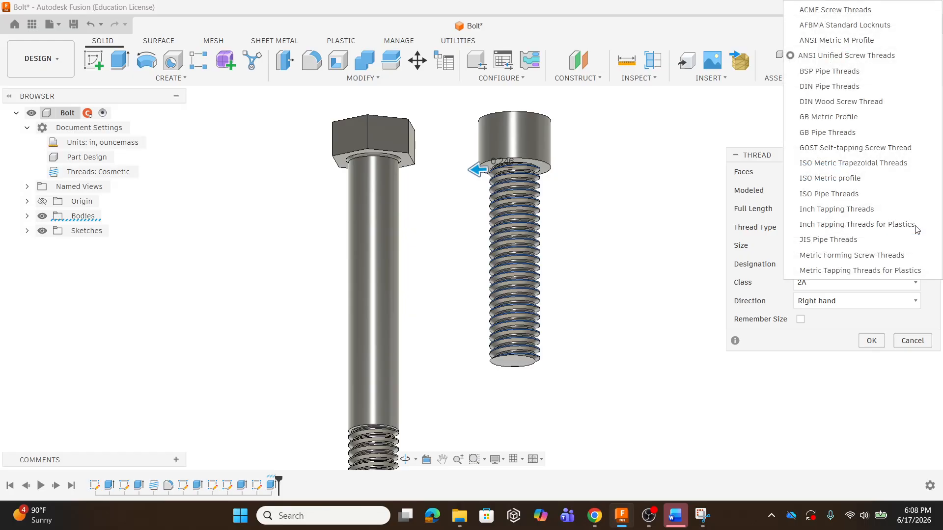
click(832, 179)
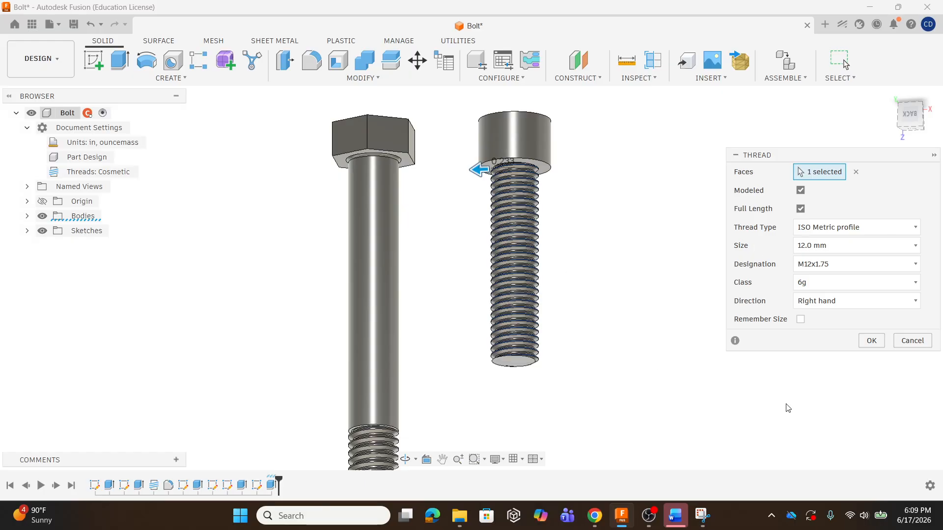
- Try the left-hand thread direction and set it back to right hand
click(868, 309)
click(833, 336)
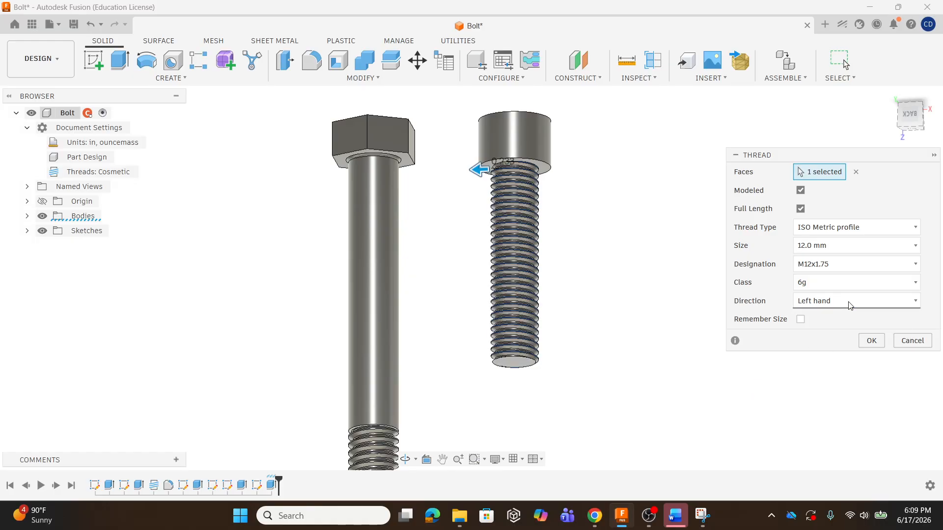
click(850, 305)
click(823, 319)
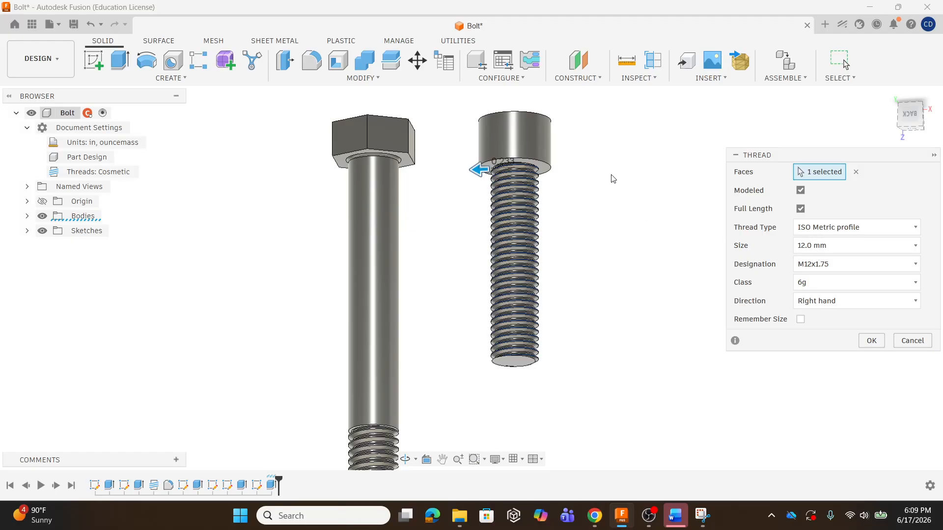
- Turn off full-length threading on the cap screw's shank and set the thread offset to 50 mm
click(800, 208)
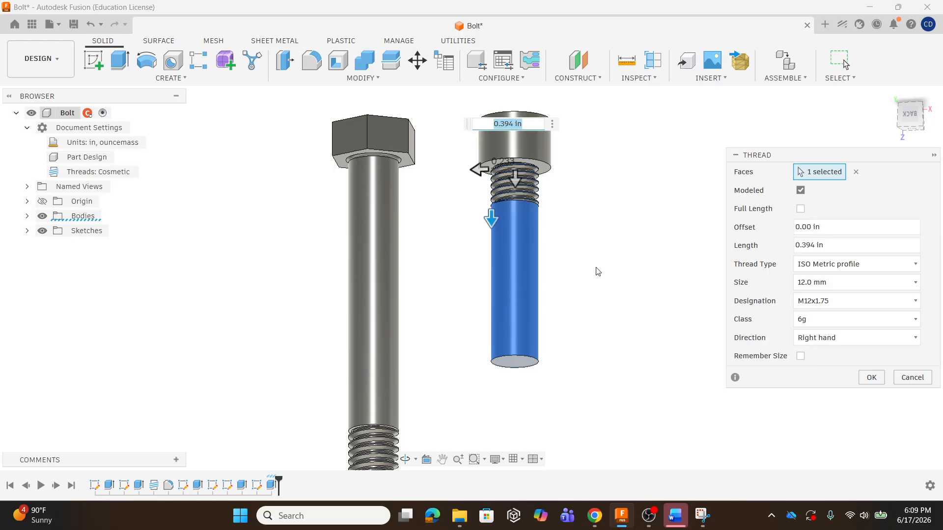
click(811, 227)
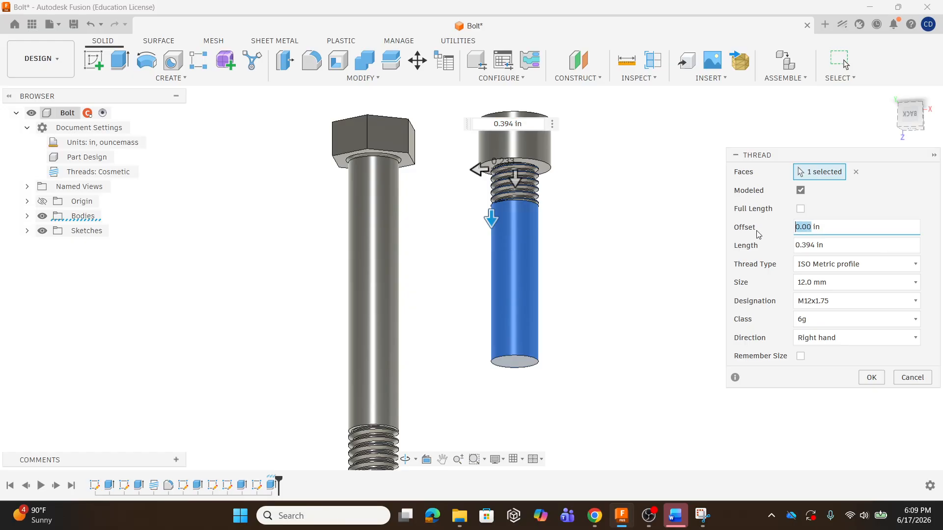
text(50)
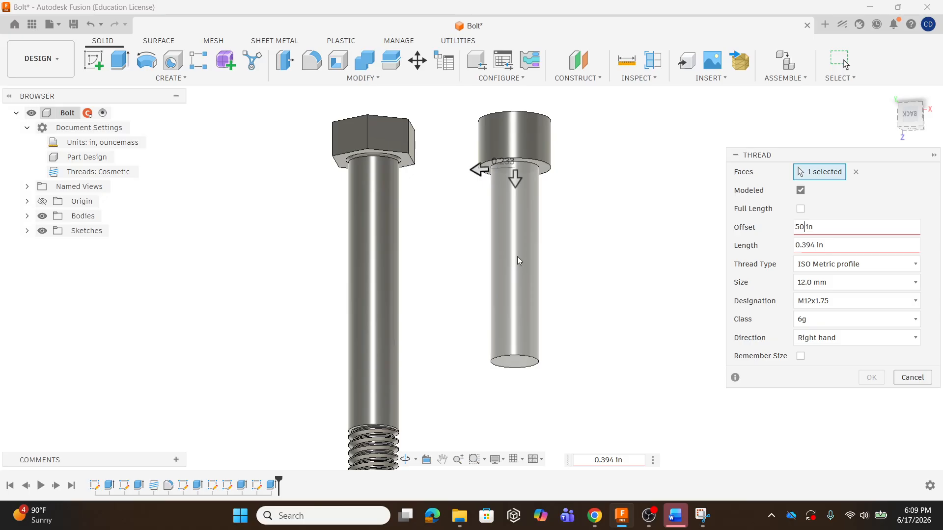
drag(516, 178, 521, 139)
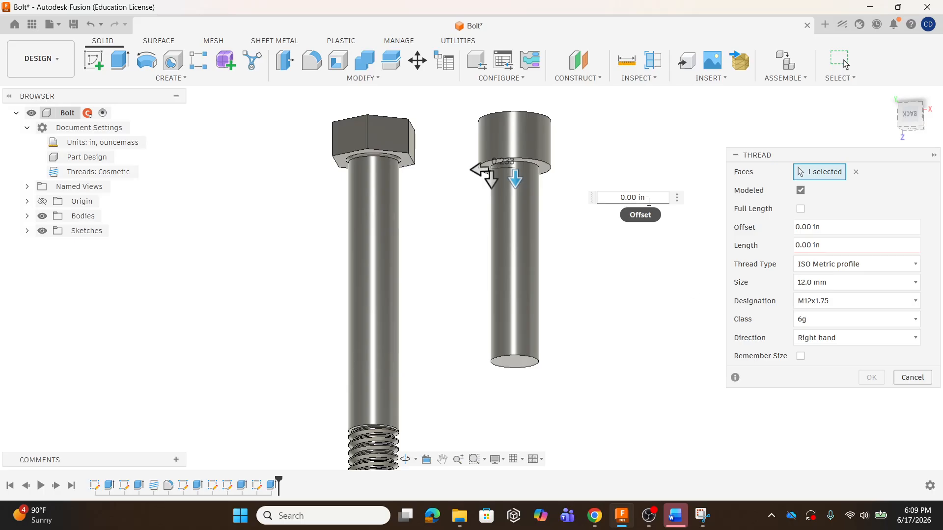
drag(638, 199, 613, 204)
key(BackSpace)
key(BackSpace)
key(BackSpace)
key(BackSpace)
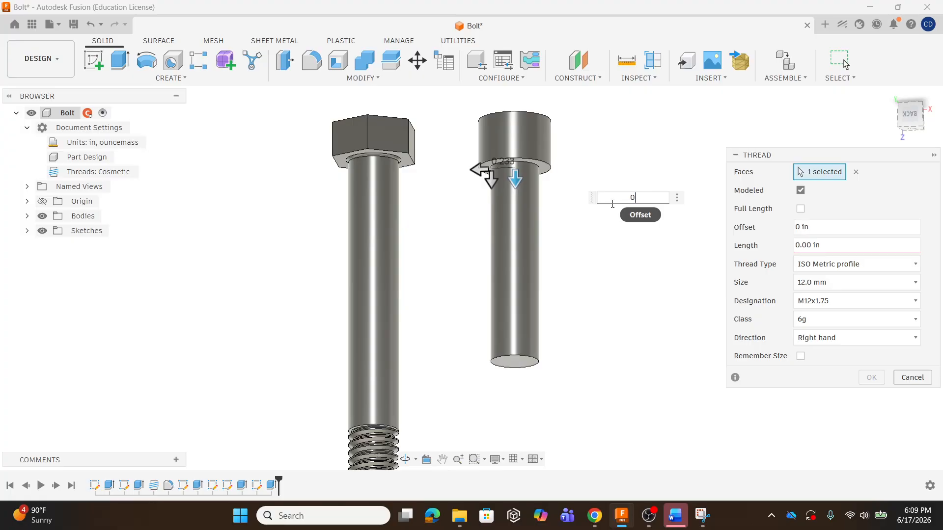
text(50)
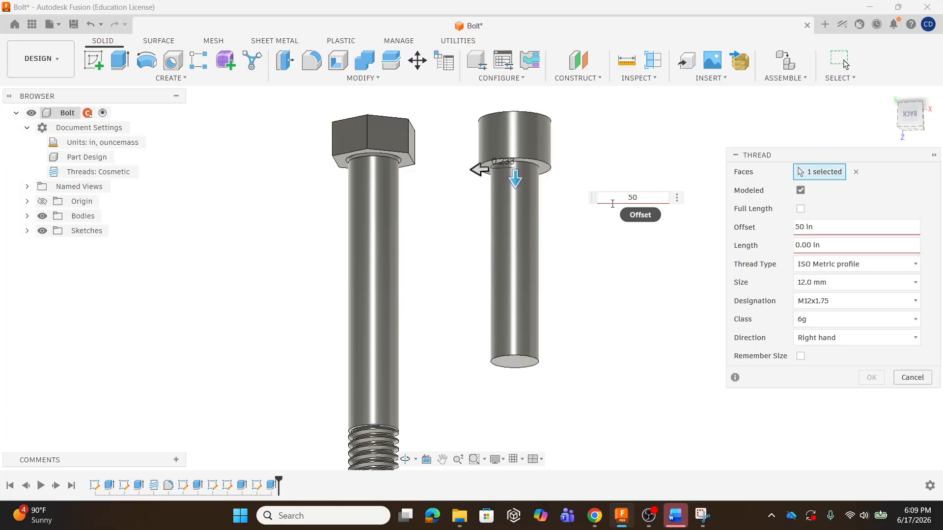
text( mm)
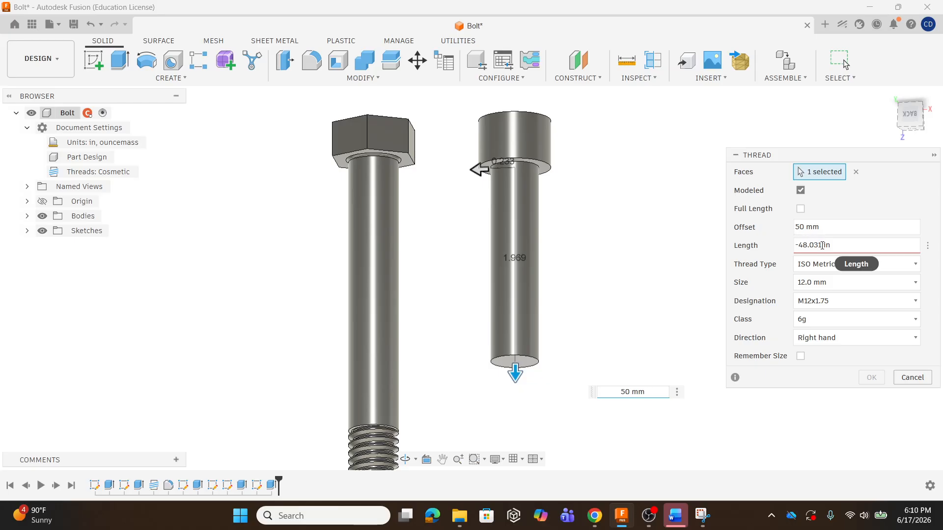
- Try a thread length of 48 mm, also as a negative value, and clear the length
drag(823, 245, 782, 241)
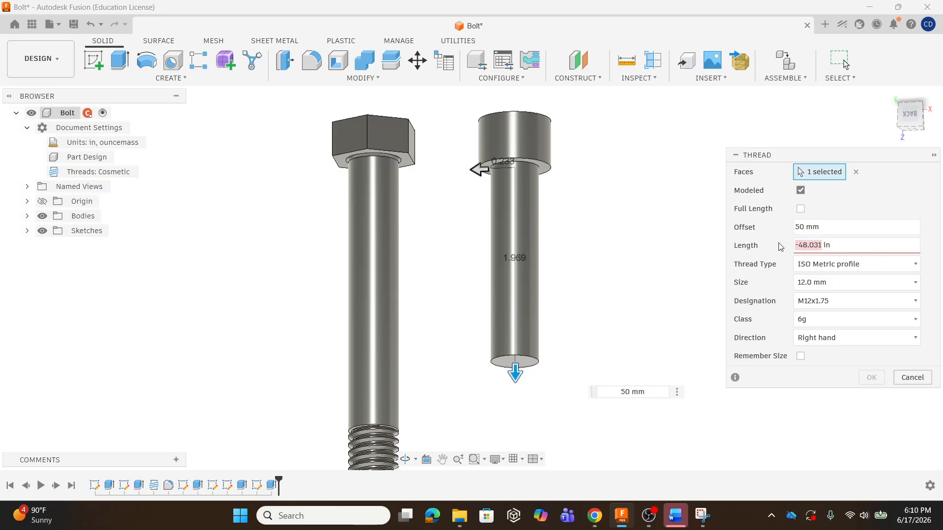
key(BackSpace)
text(48 mm)
key(Home)
text(-)
key(BackSpace)
key(BackSpace)
key(BackSpace)
key(BackSpace)
key(BackSpace)
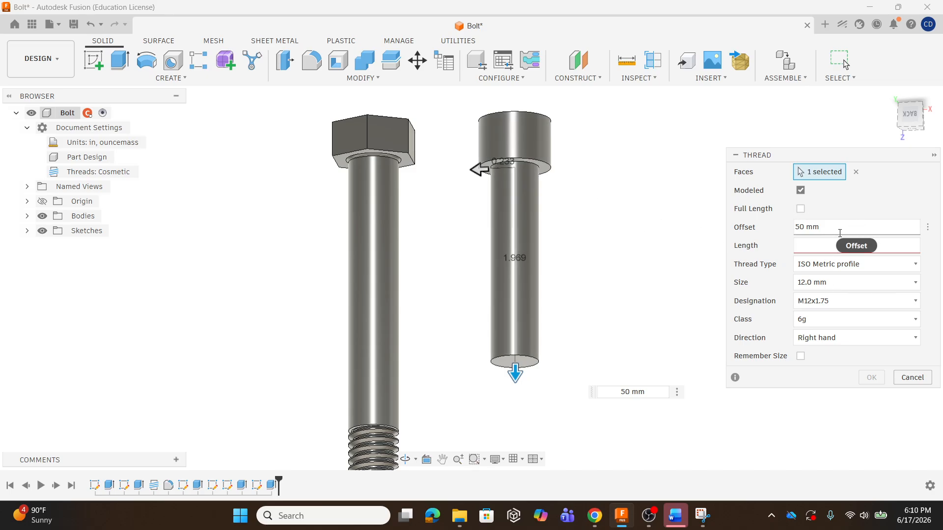
- Set the cap screw's thread offset to 2 mm and try a thread length of -48 mm
drag(840, 231, 766, 233)
text(2 m)
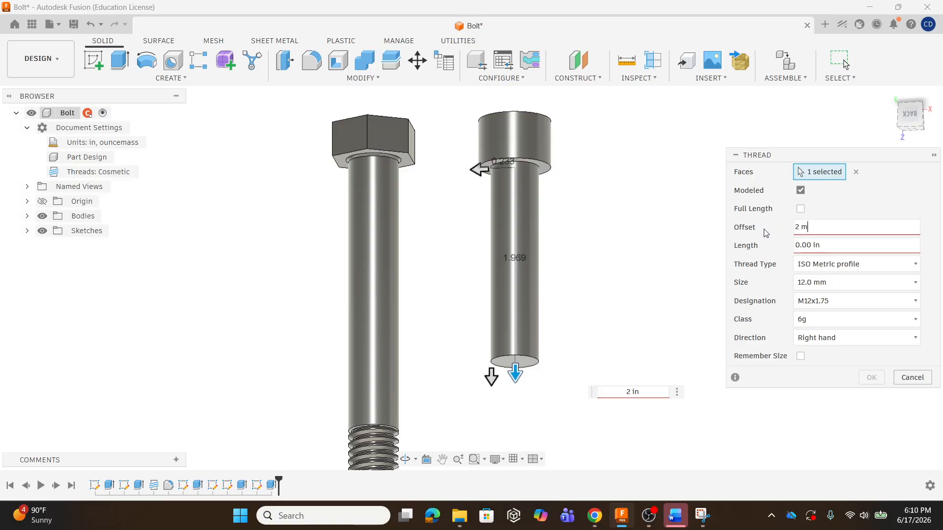
text(m)
drag(829, 245, 809, 245)
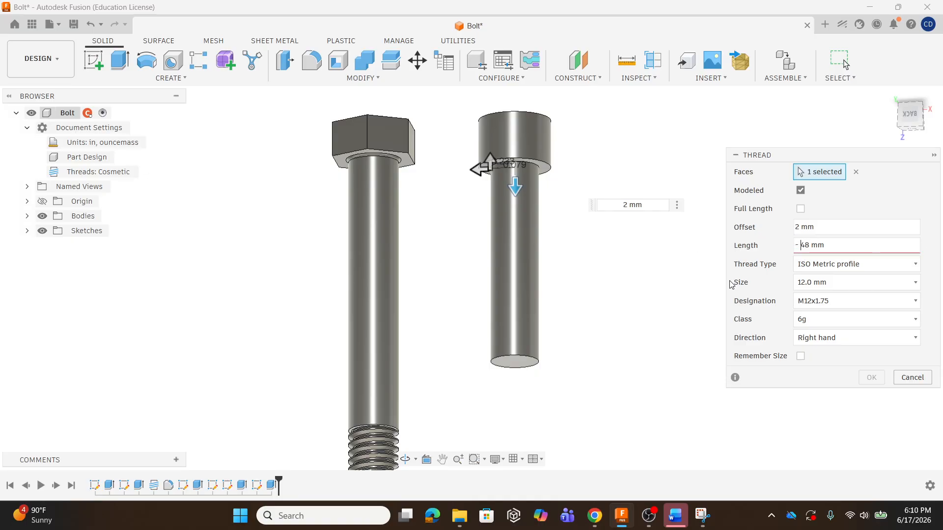
click(857, 264)
click(614, 269)
click(623, 263)
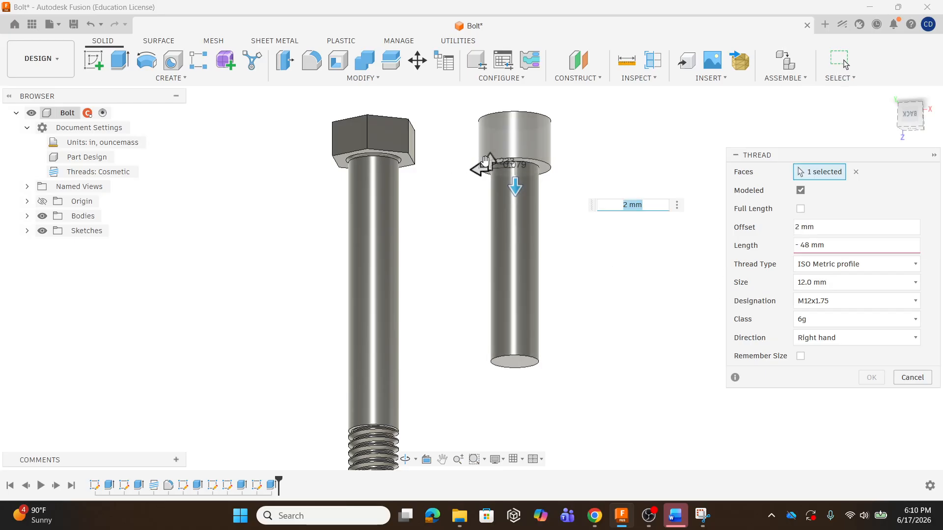
- Extend the thread length to about 1.89 in, reaching the end of the cap screw's shank, and finish the thread
drag(490, 186, 491, 354)
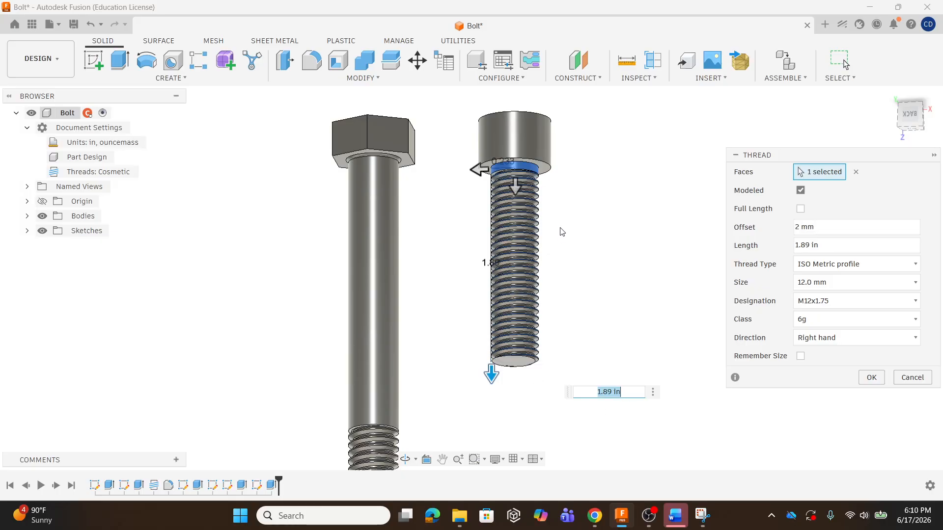
shift+middle_drag(561, 234, 515, 174)
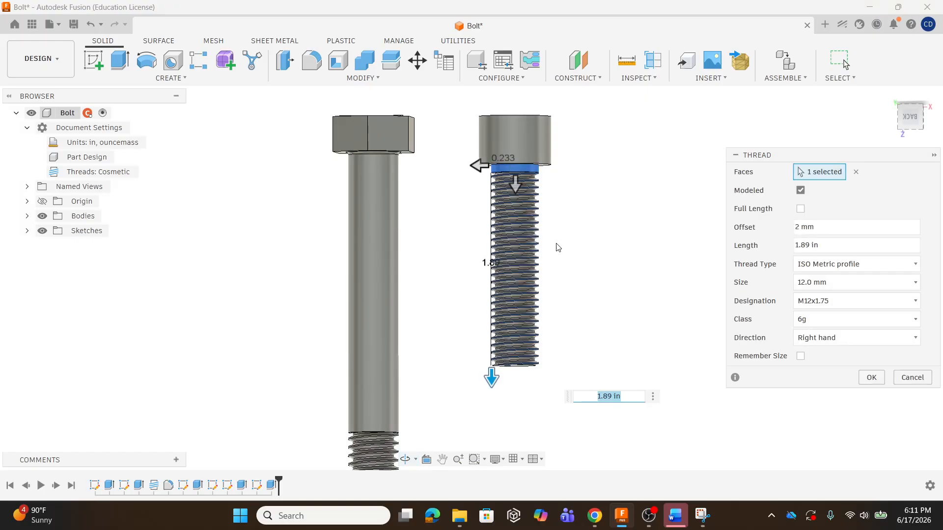
drag(492, 376, 491, 399)
click(871, 378)
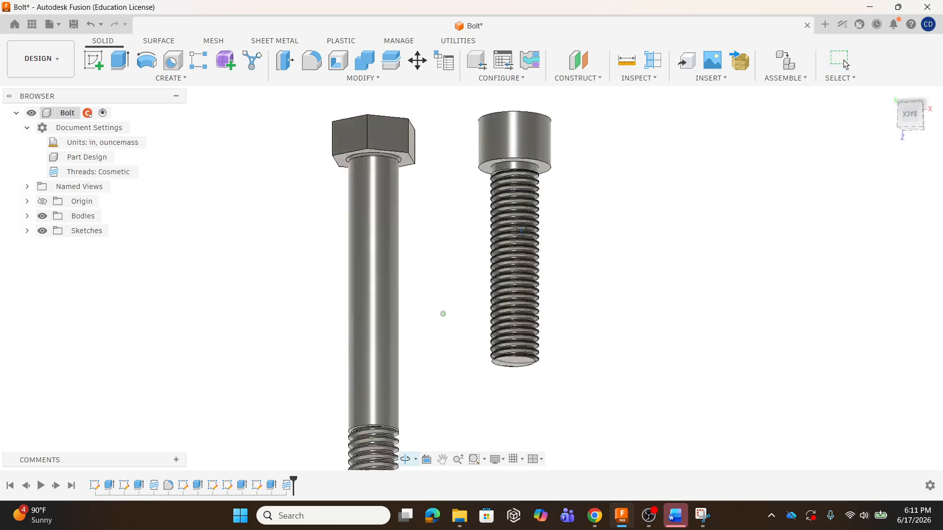
shift+middle_drag(521, 232, 539, 226)
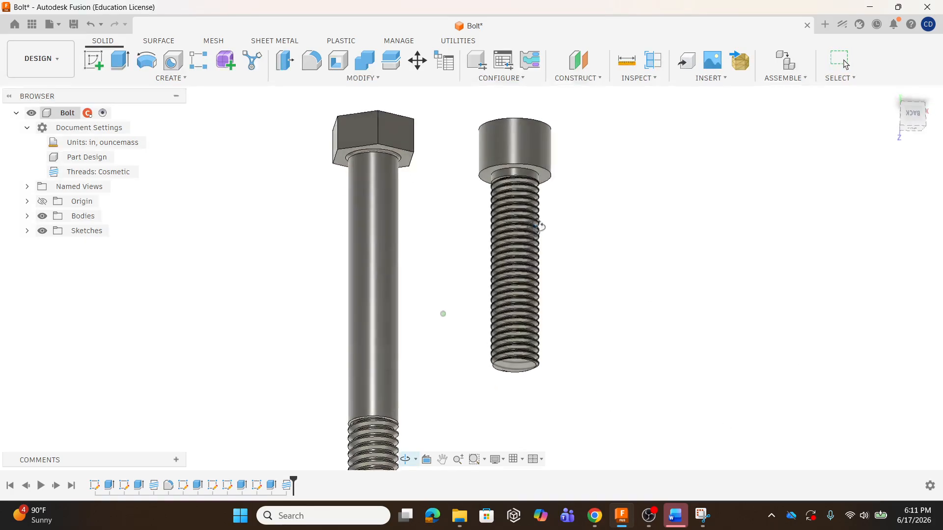
- Switch to the eBay listing in Chrome and examine the radius under the head on the cap screw's drawing
click(603, 521)
scroll(301, 243, down, 3)
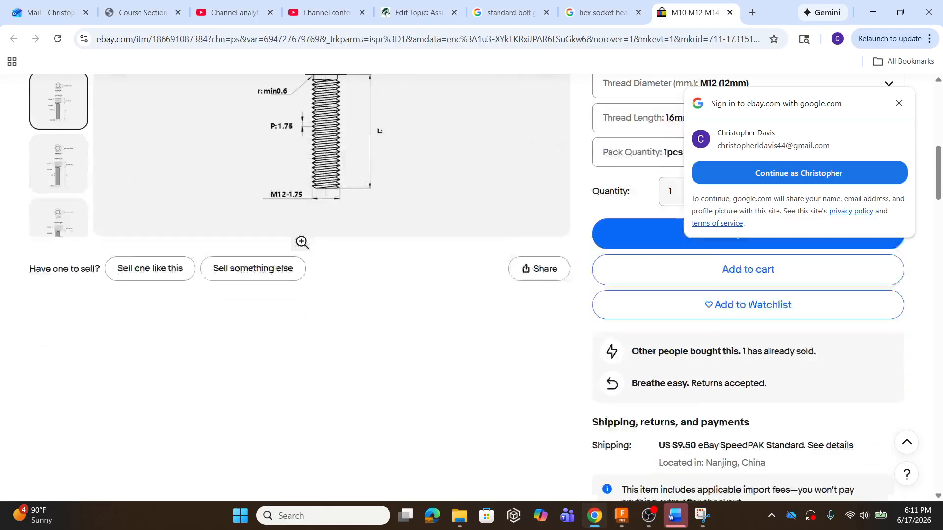
scroll(294, 231, up, 4)
click(287, 246)
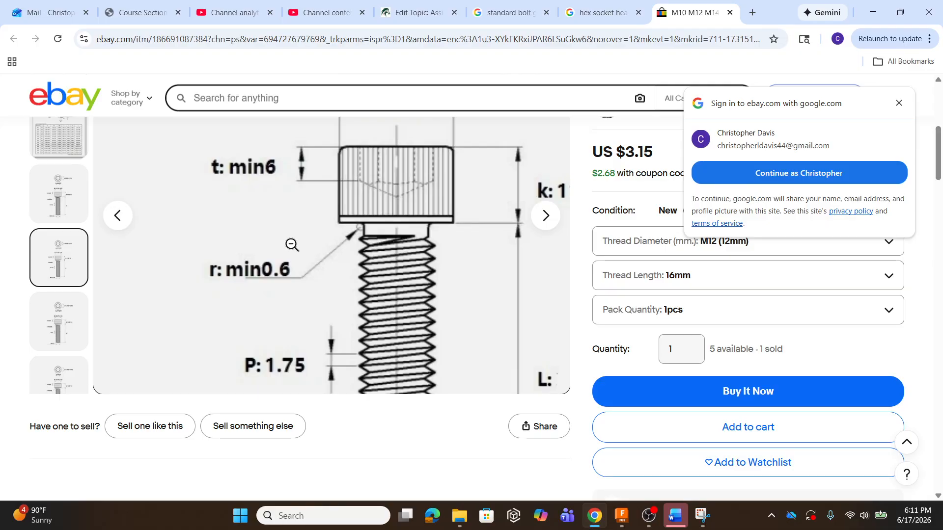
- Switch back to Fusion and fillet the edge where the cap screw's shank meets the head's underside with a 0.6 mm radius
click(622, 516)
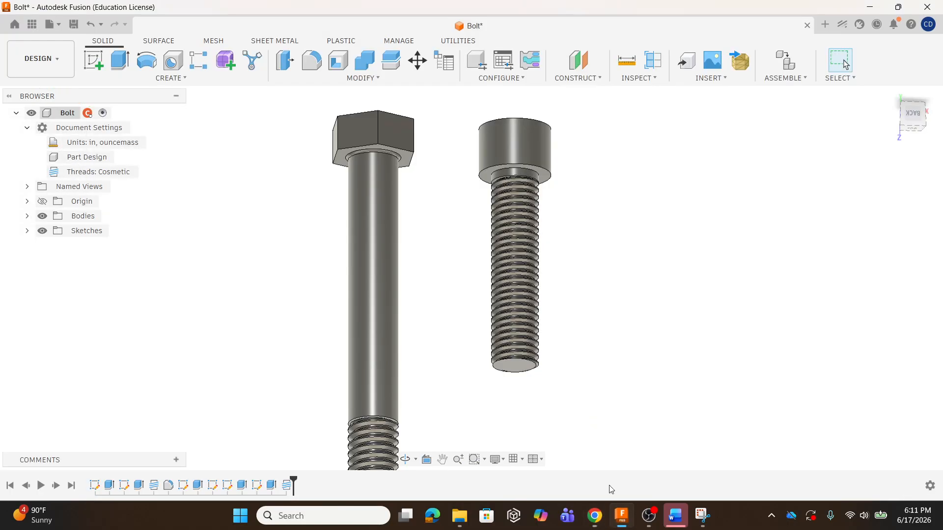
scroll(508, 166, up, 10)
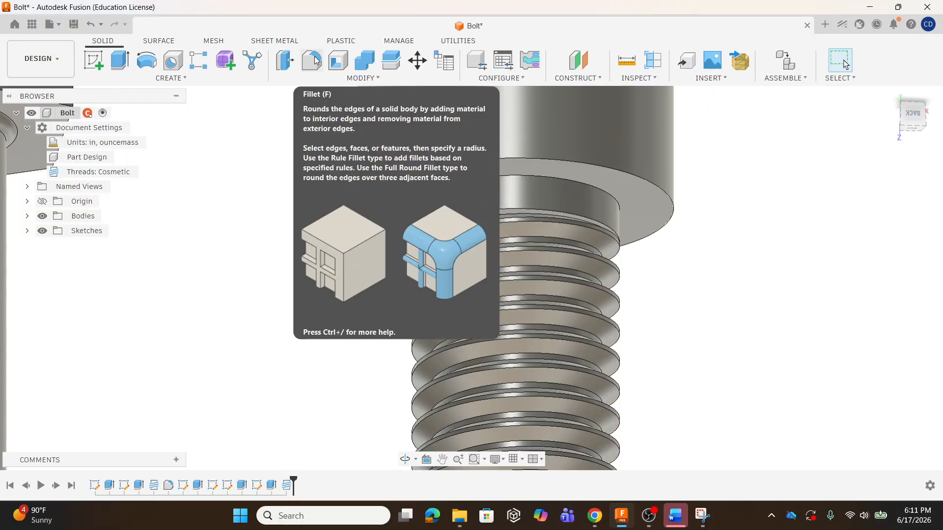
click(361, 78)
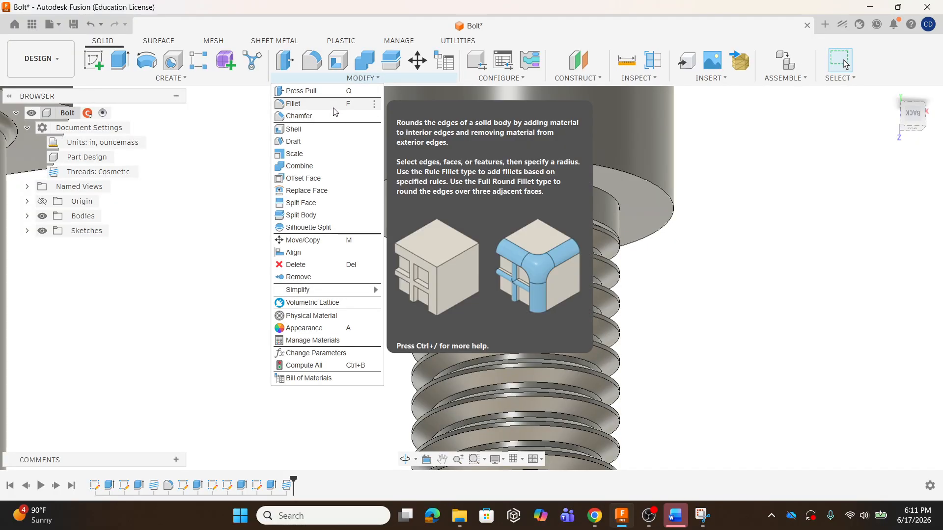
click(314, 64)
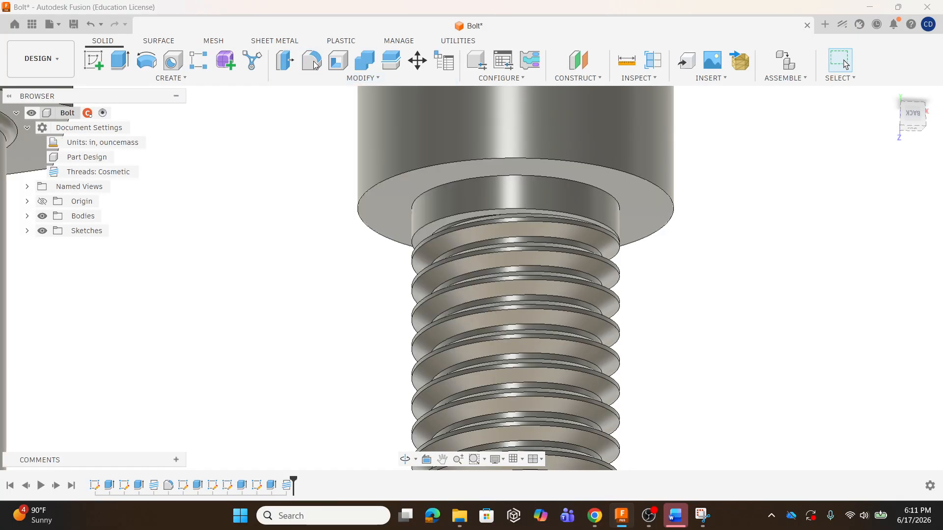
click(503, 175)
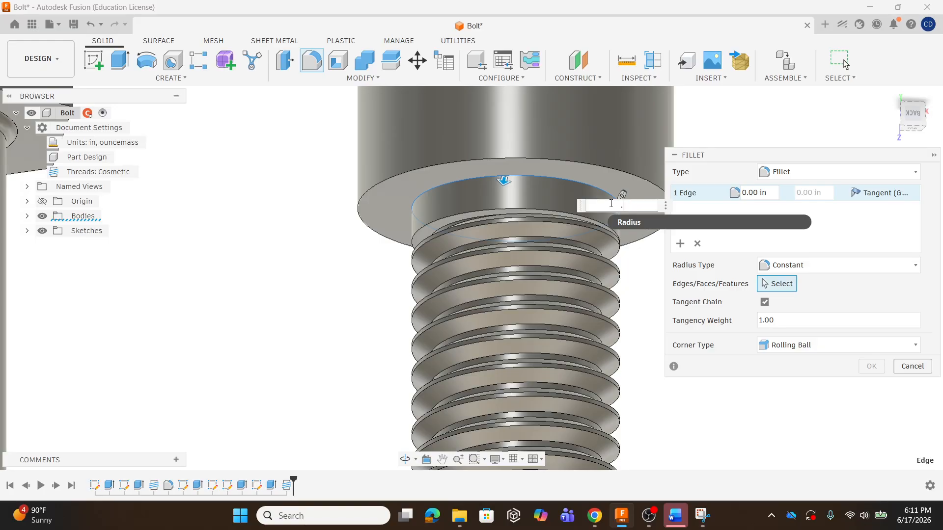
text(.6)
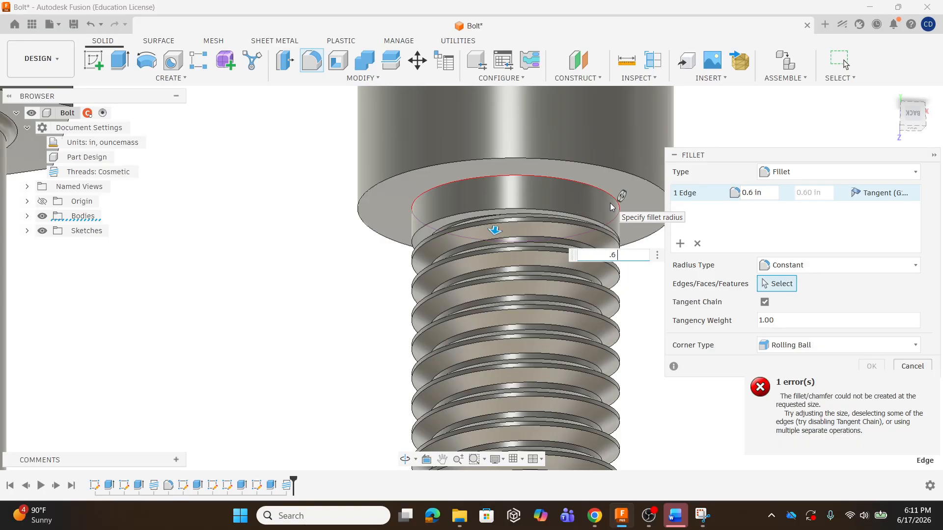
text( mm)
key(Return)
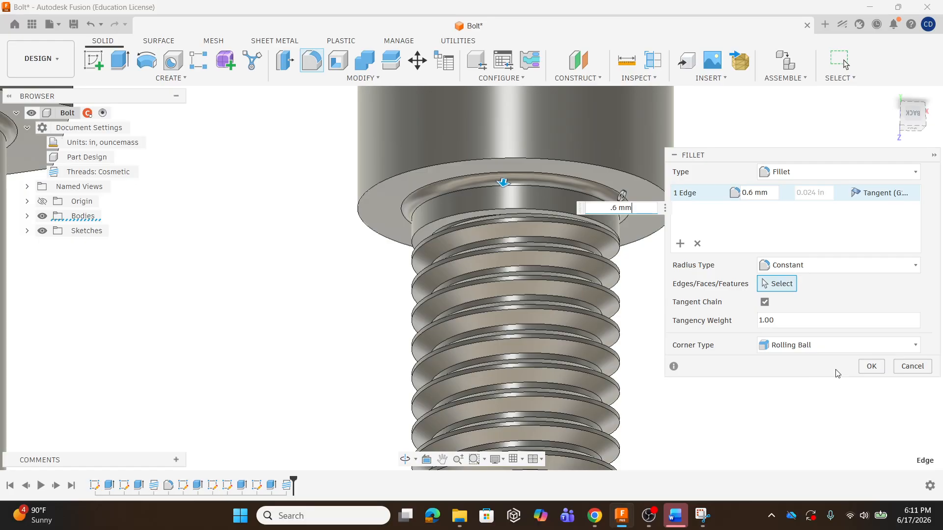
click(872, 367)
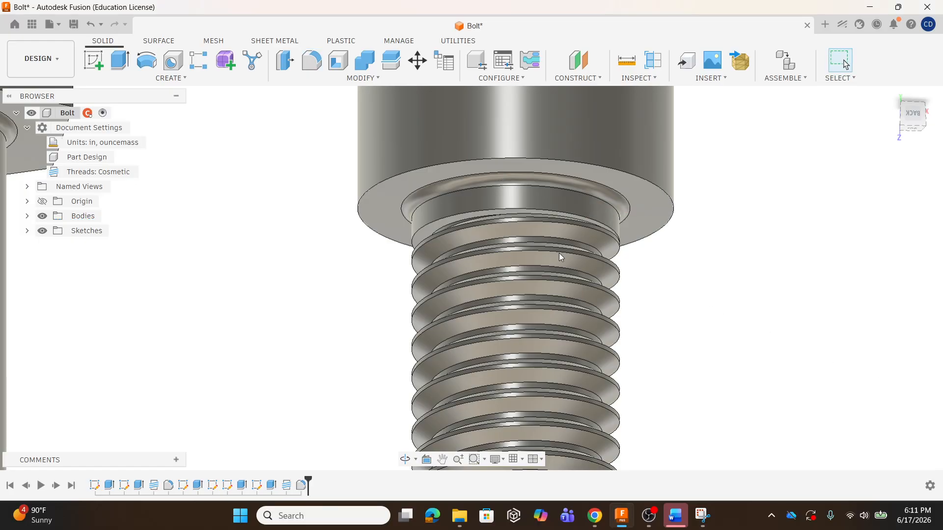
- Edit the cap screw's thread feature and set its offset to 0.6 mm
scroll(558, 192, down, 6)
scroll(535, 187, up, 6)
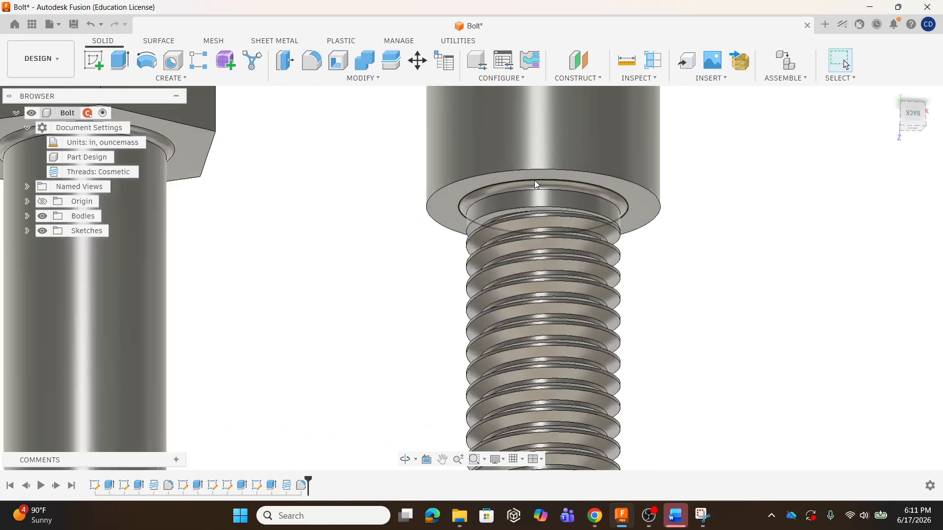
scroll(552, 193, down, 4)
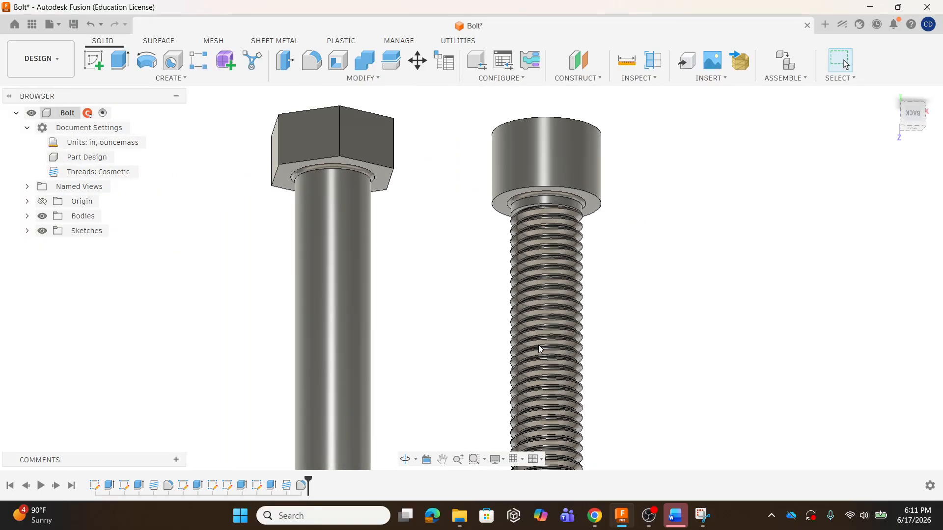
double_click(287, 486)
double_click(797, 227)
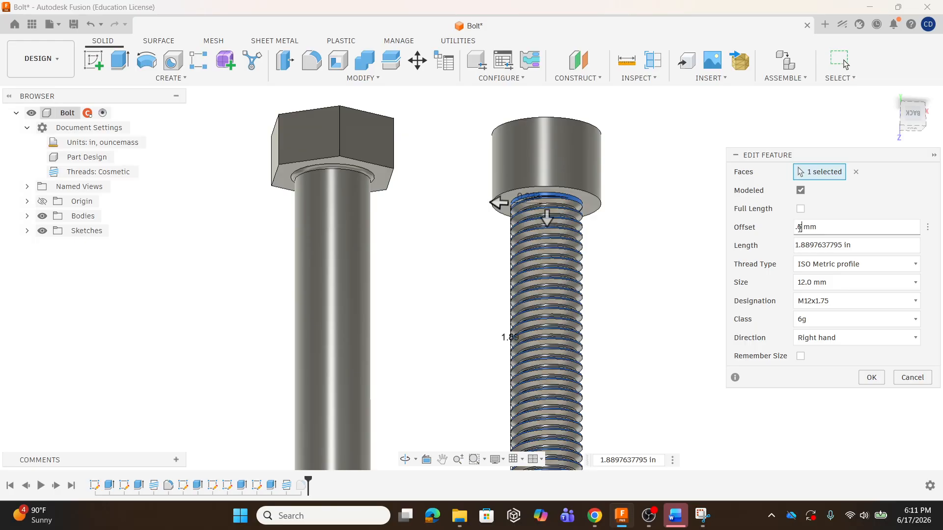
key(Return)
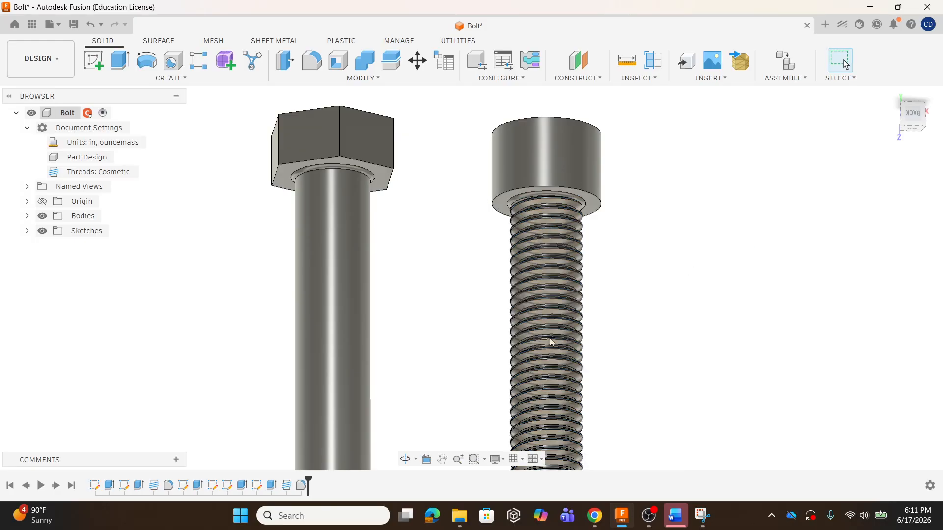
- Edit the cap screw's thread again and extend its length to about 1.945 in, reaching the end of the shank
scroll(573, 208, up, 1)
scroll(576, 239, down, 4)
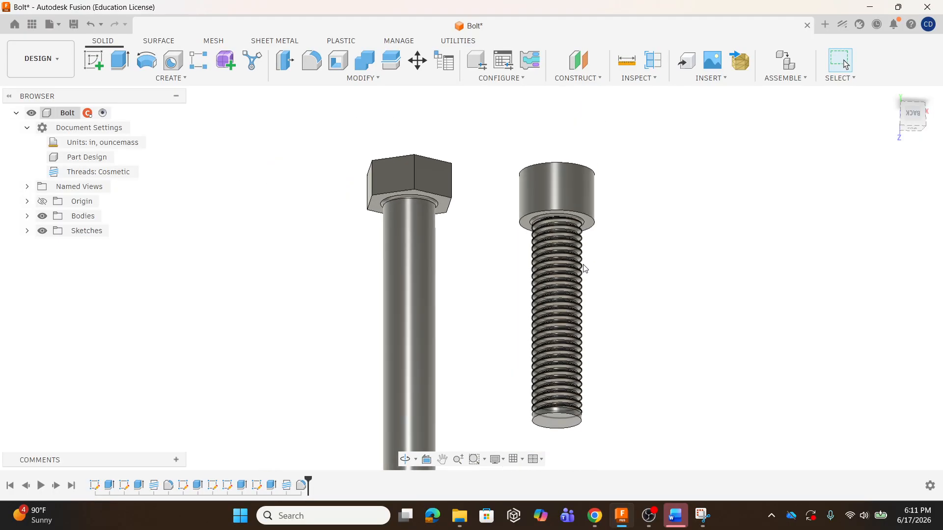
scroll(559, 449, up, 4)
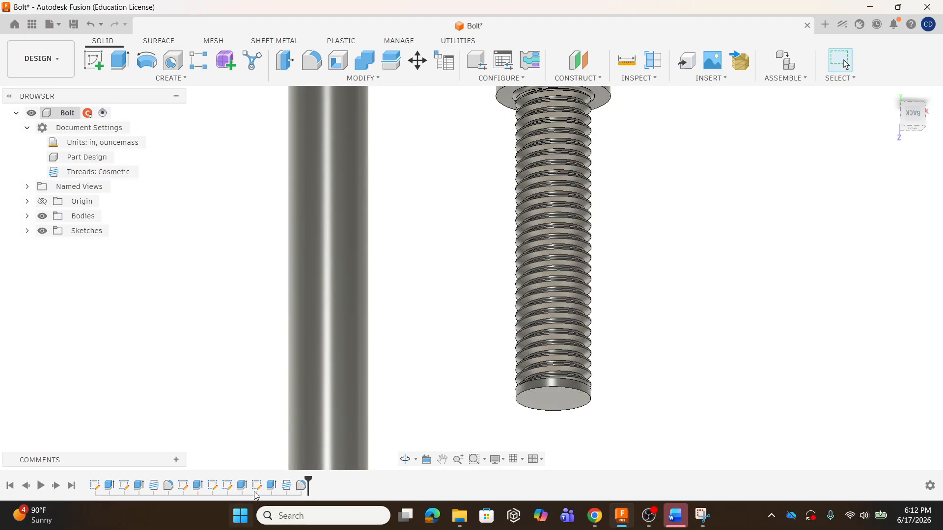
double_click(271, 485)
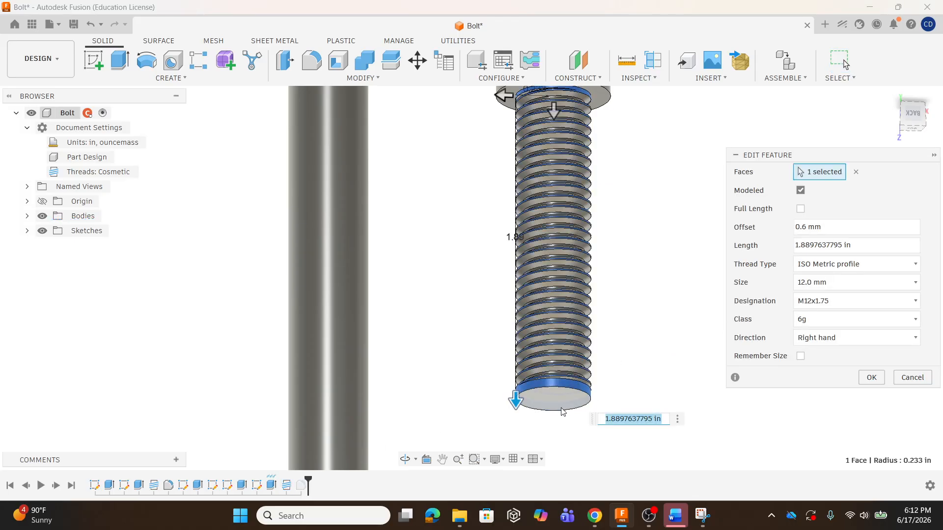
drag(515, 402, 517, 435)
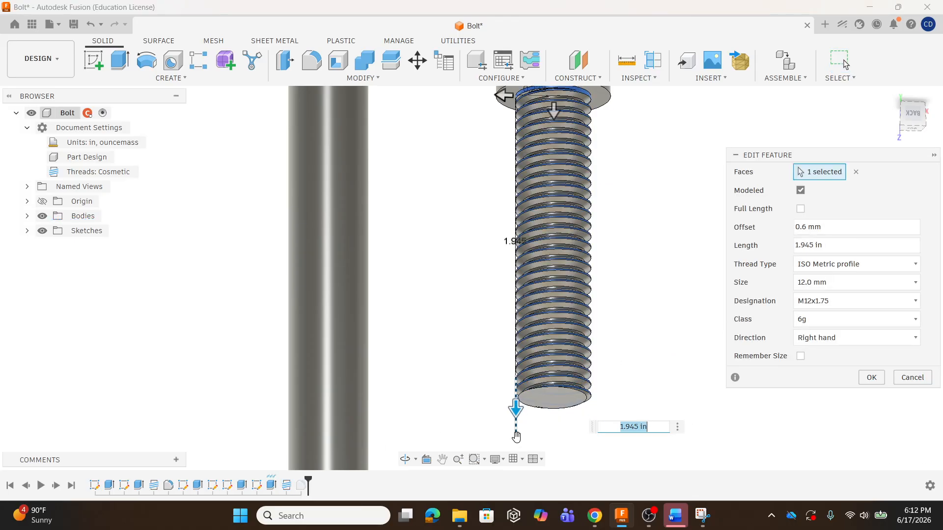
click(871, 377)
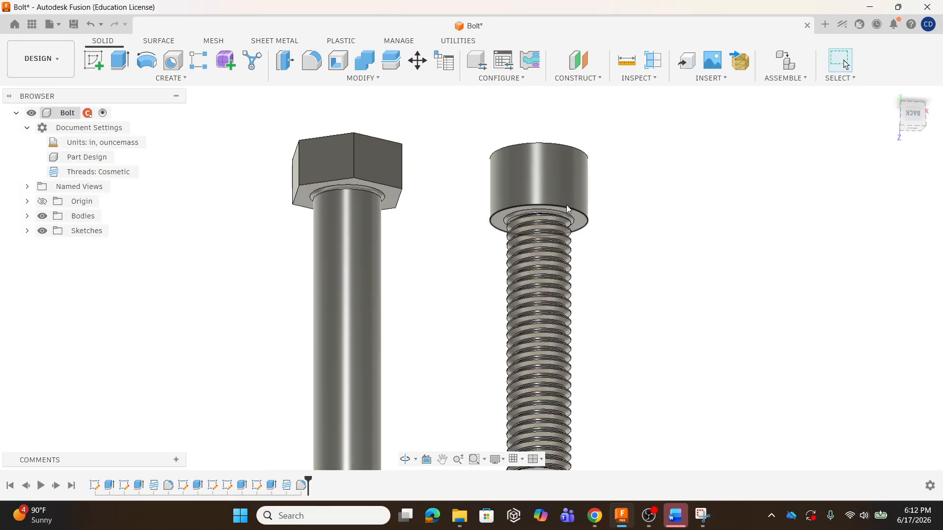
- Inspect from several angles how the thread starts beneath the cap screw's head and meets the fillet
scroll(521, 206, up, 5)
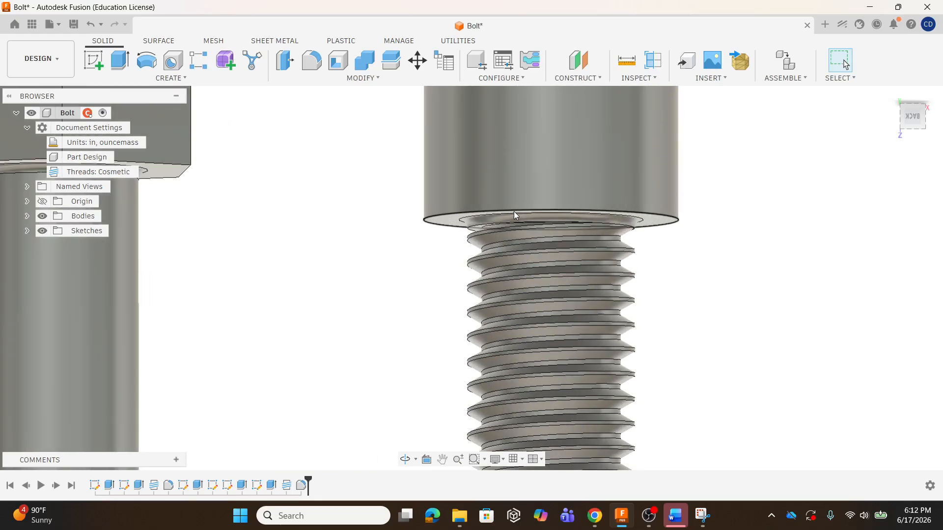
scroll(514, 214, up, 3)
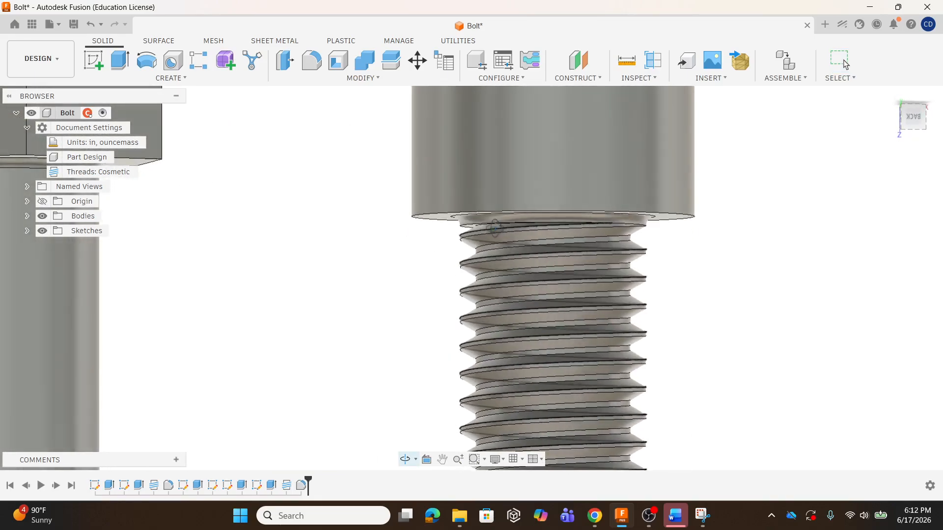
mouse_move(495, 228)
shift+middle_down()
mouse_move(503, 202)
mouse_move(521, 219)
mouse_move(499, 261)
shift+middle_up()
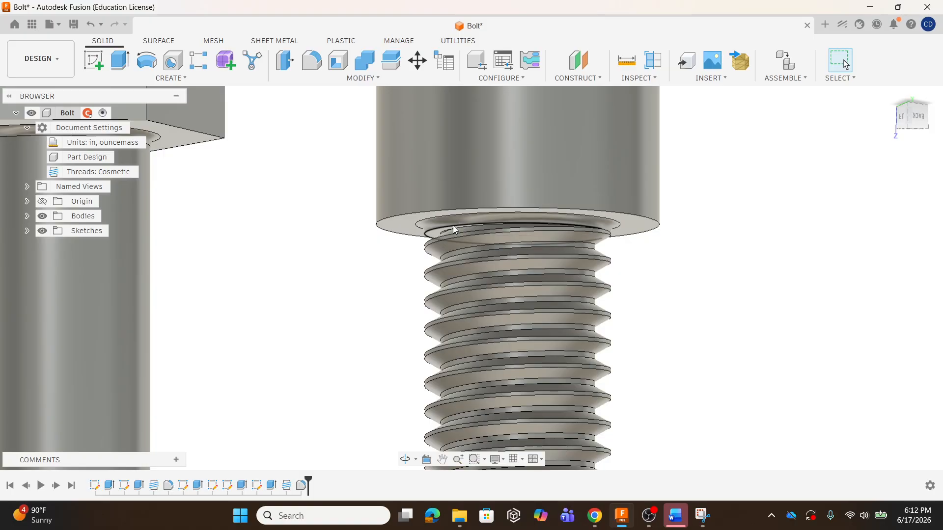
scroll(551, 271, up, 5)
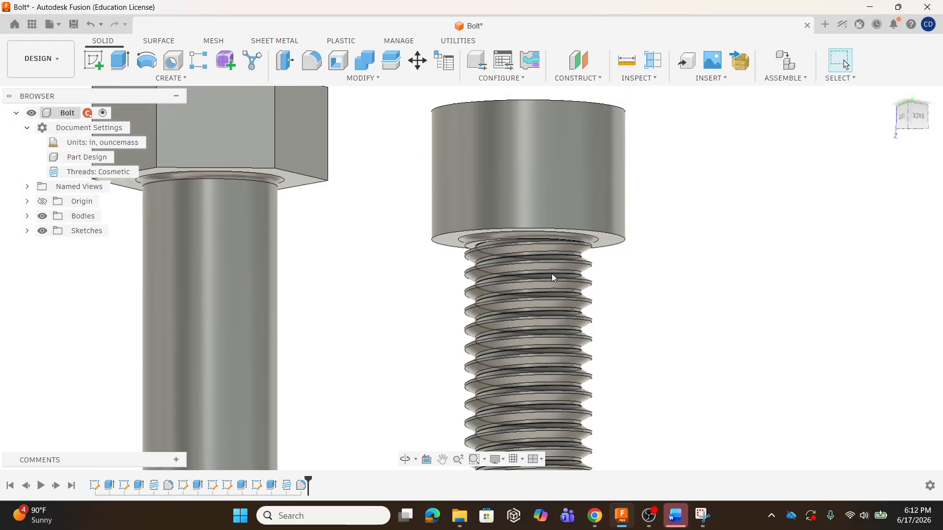
scroll(637, 246, down, 6)
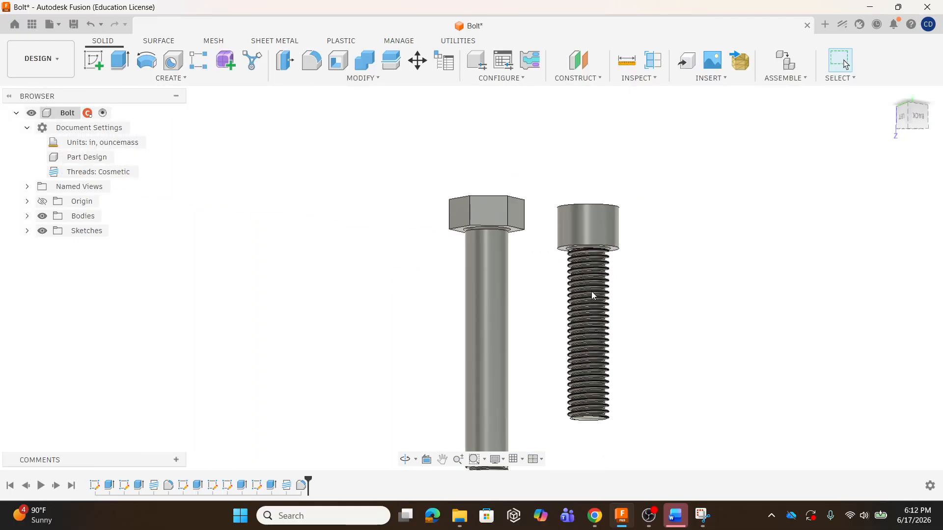
- Switch to the eBay listing in Chrome, check the M12 drawing's hex socket dimensions, and return to Fusion
shift+middle_drag(591, 291, 571, 358)
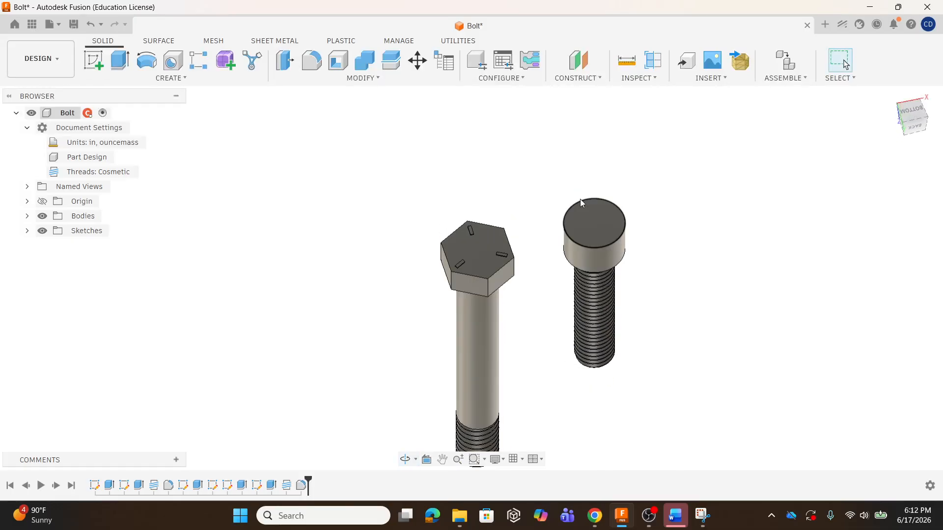
shift+middle_drag(593, 225, 591, 252)
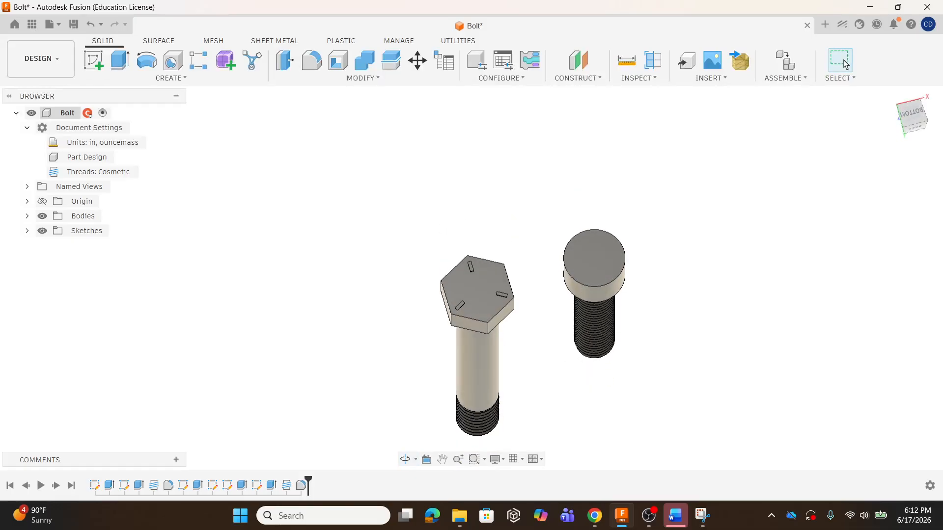
click(595, 516)
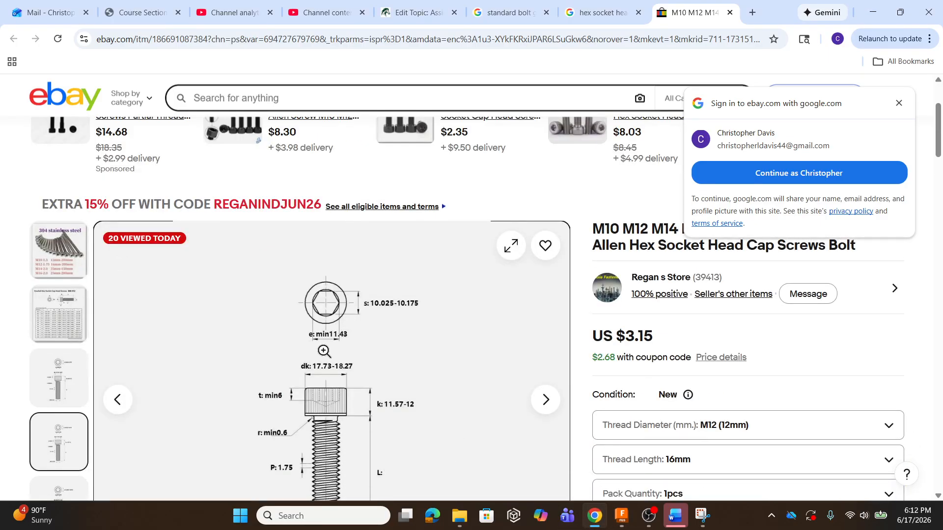
scroll(324, 351, down, 1)
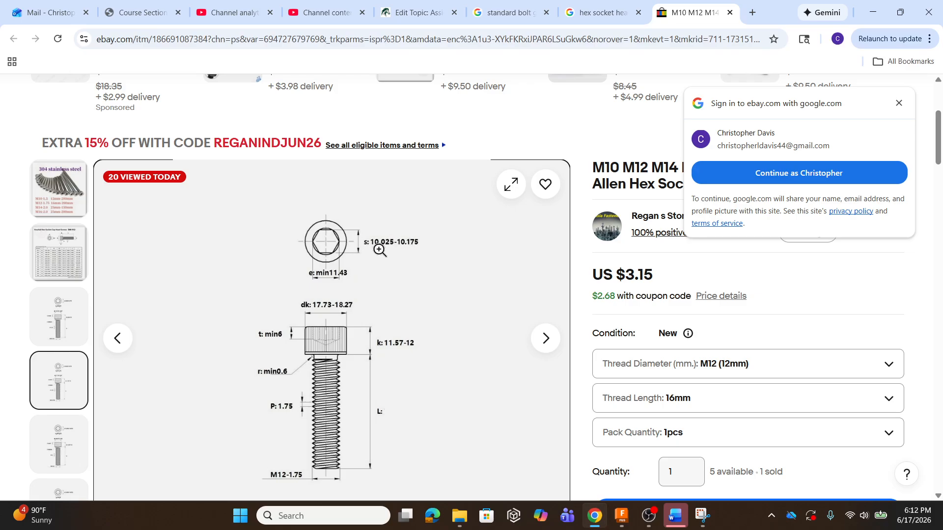
click(623, 516)
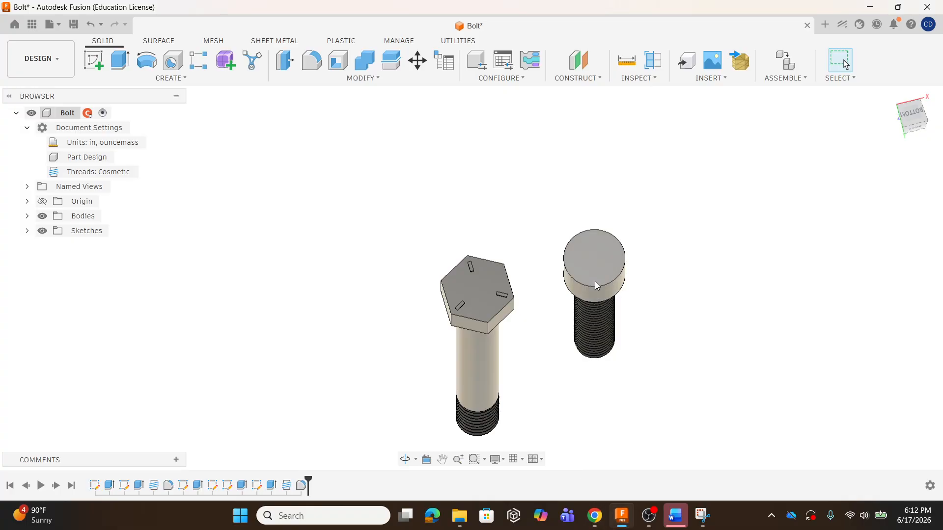
- Start a sketch on the cap screw head's top face and draw a centred circumscribed hexagon with a 5 mm inner radius
click(98, 67)
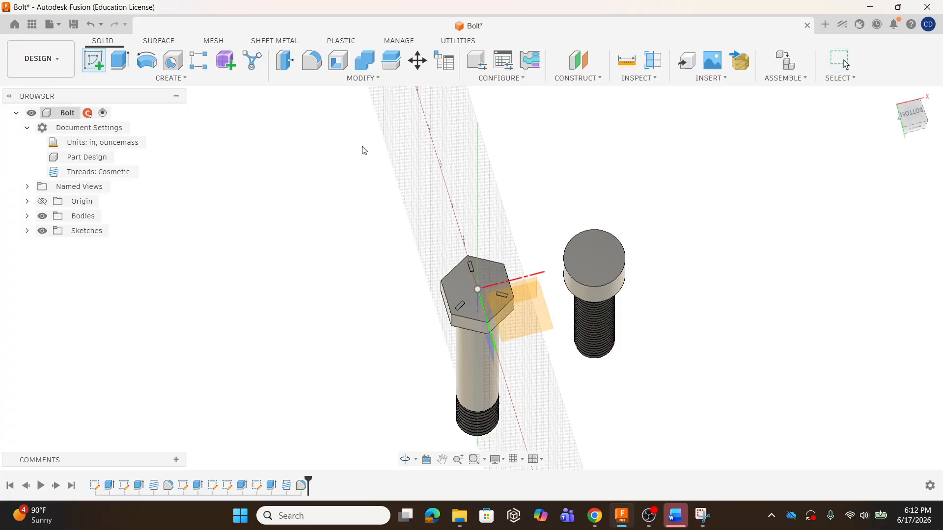
click(597, 246)
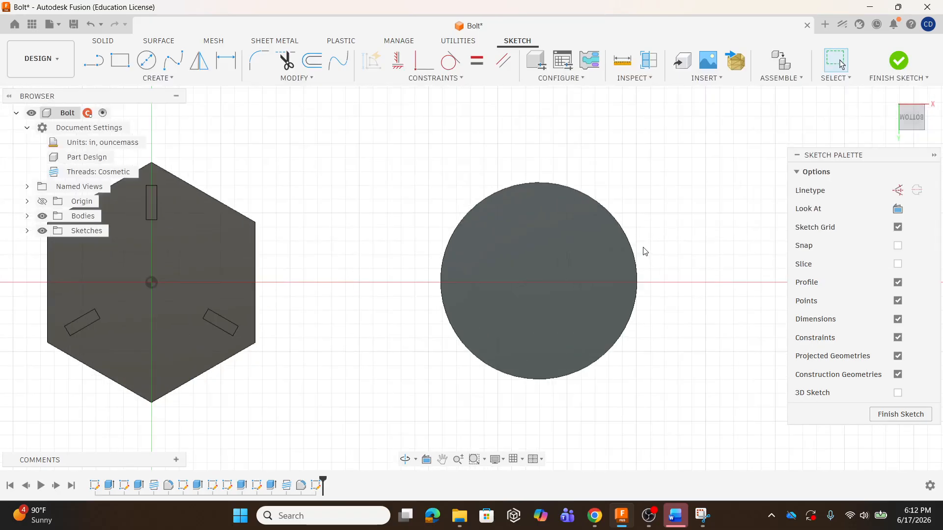
scroll(645, 251, up, 2)
click(159, 80)
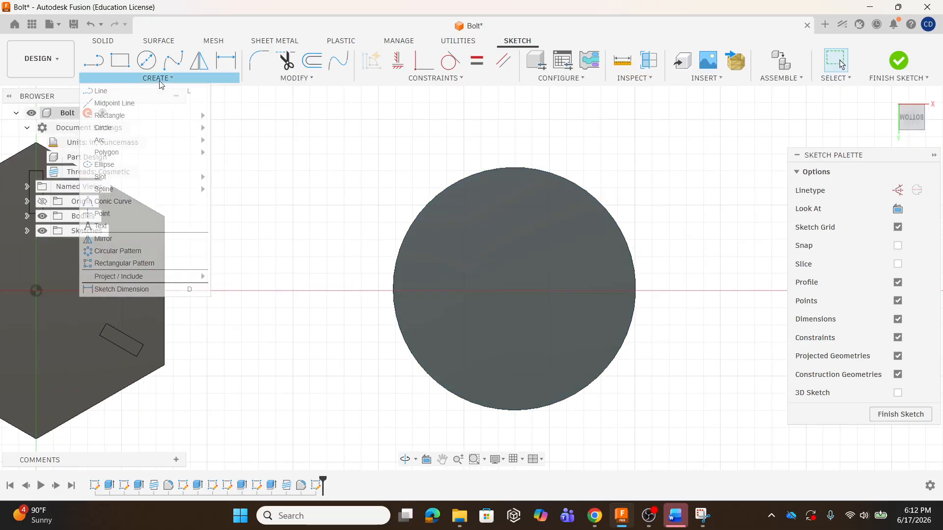
mouse_move(154, 156)
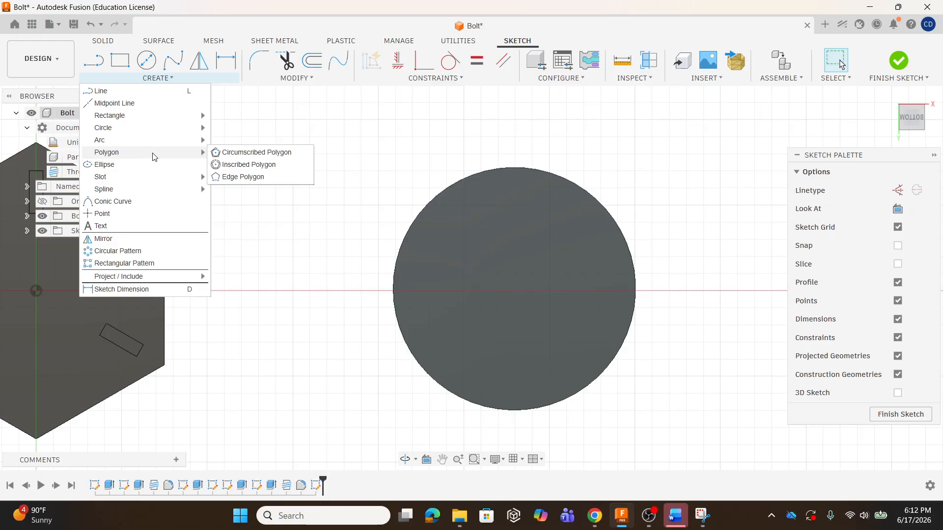
click(244, 156)
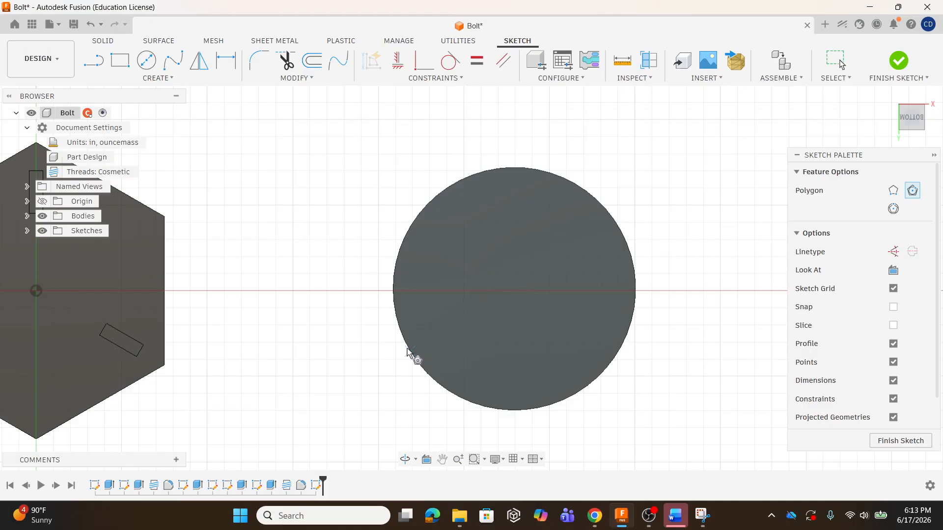
click(514, 291)
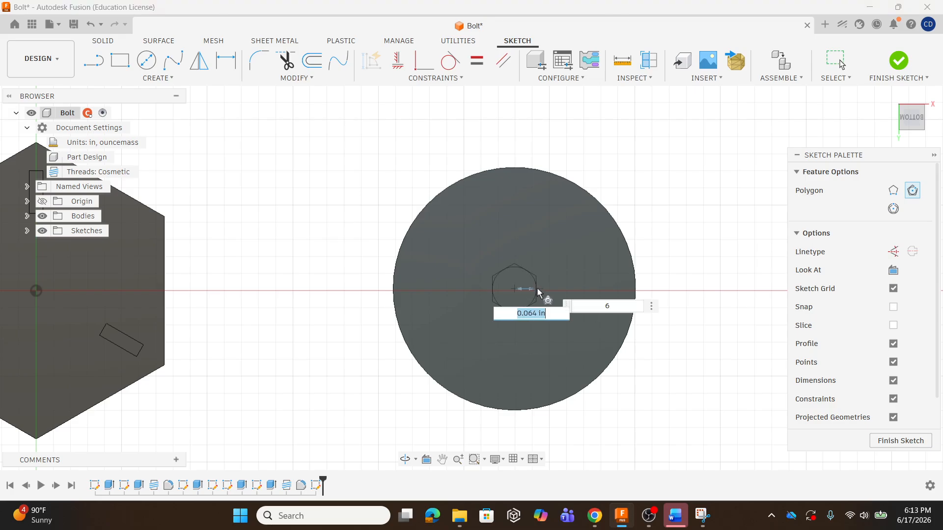
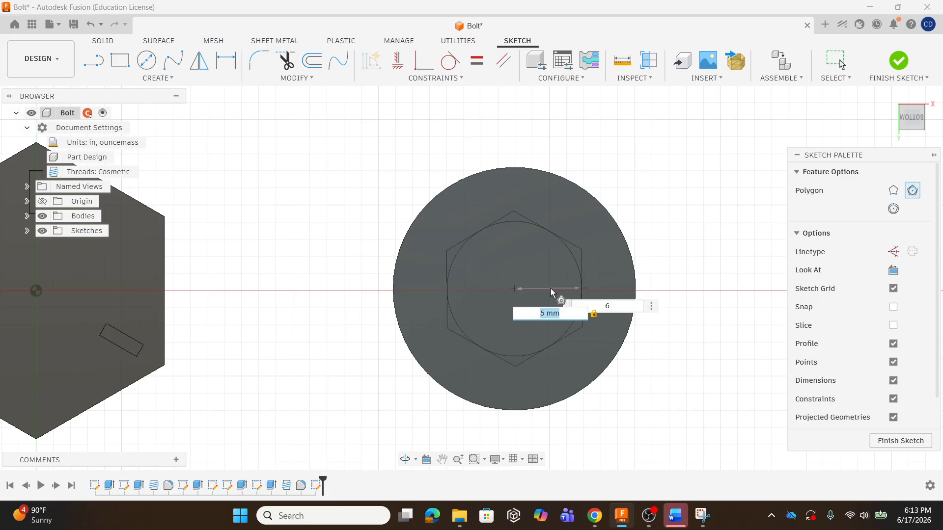
key(Tab)
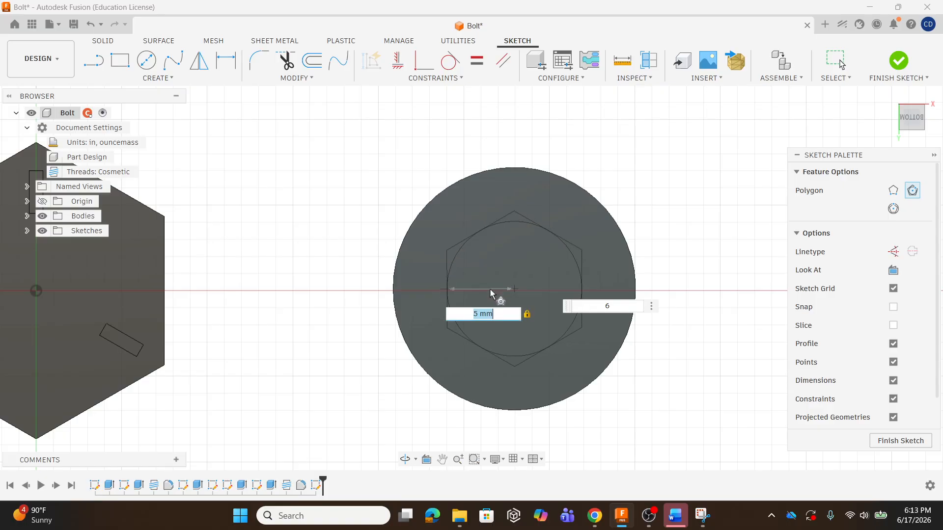
click(577, 290)
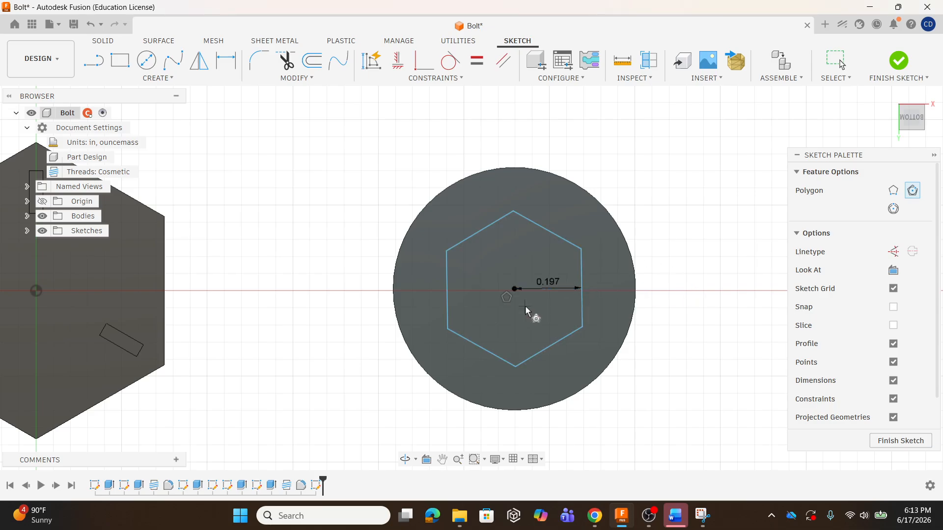
- Look up the hex socket's depth in the eBay listing's drawing in Chrome and switch back to Fusion
scroll(548, 160, down, 5)
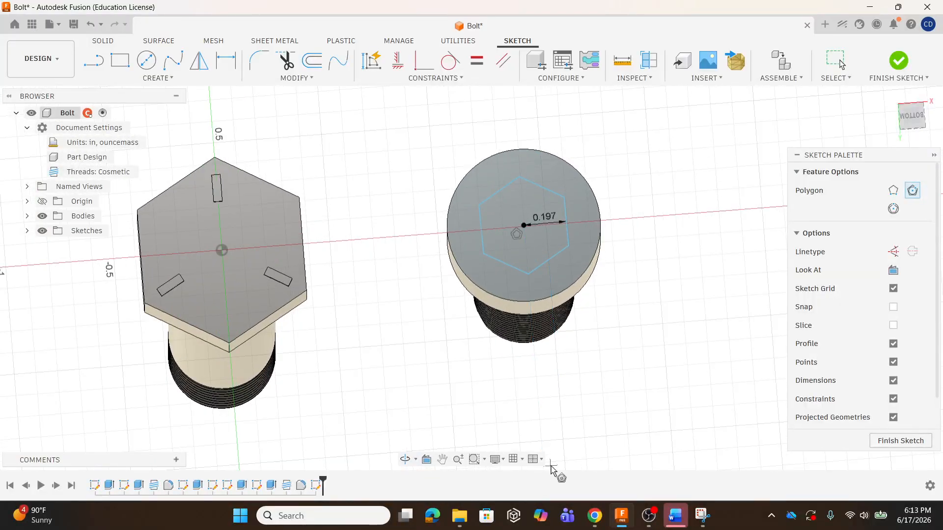
click(595, 517)
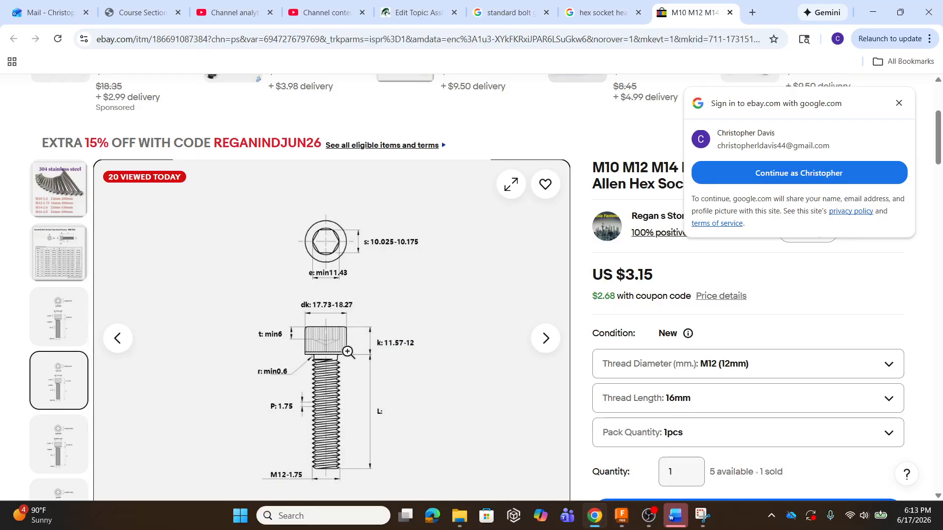
click(621, 515)
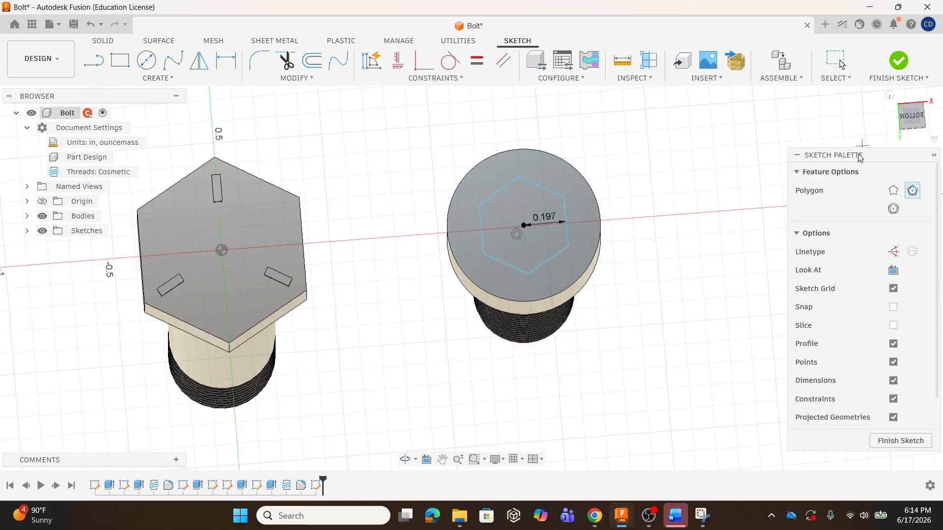
- Finish the hexagon sketch and set up an Extrude of the hexagon profile with a 6 mm distance
scroll(485, 208, up, 1)
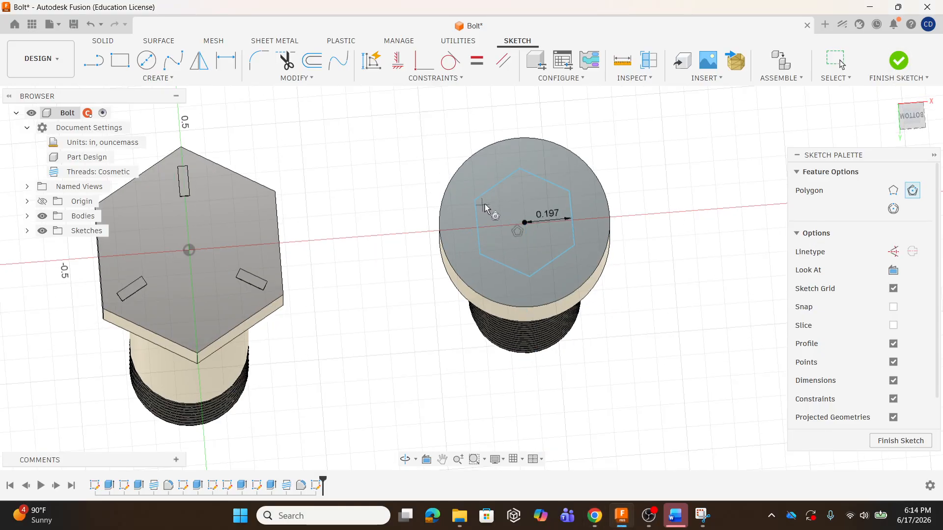
click(898, 60)
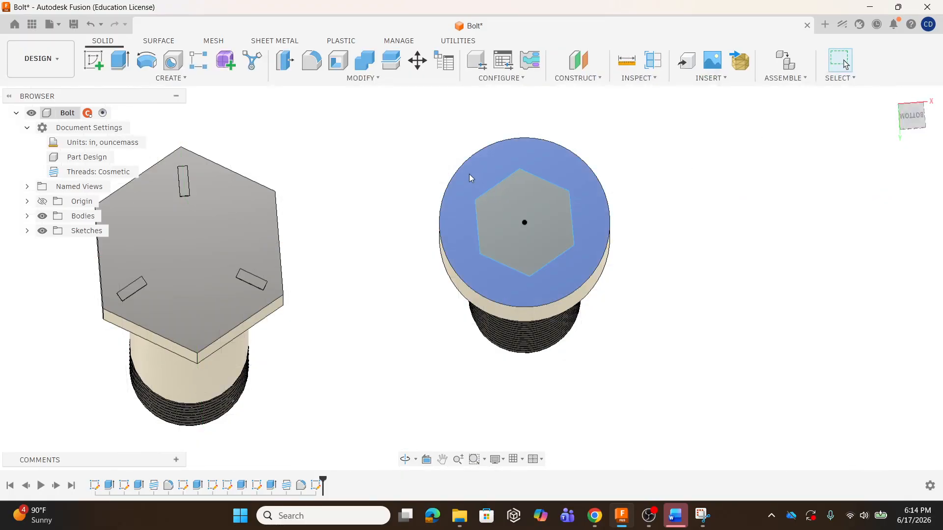
click(121, 63)
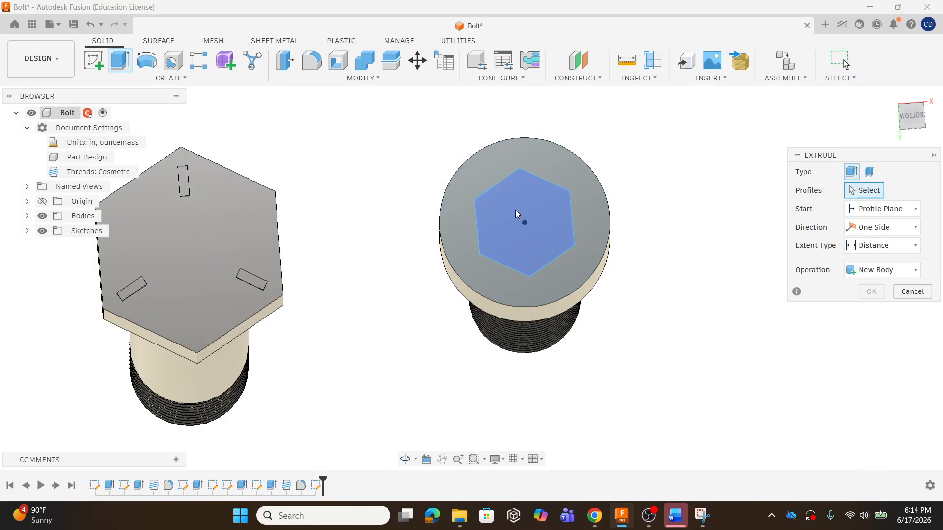
click(515, 212)
shift+middle_drag(546, 238, 532, 118)
drag(532, 118, 531, 146)
text(6)
key(Return)
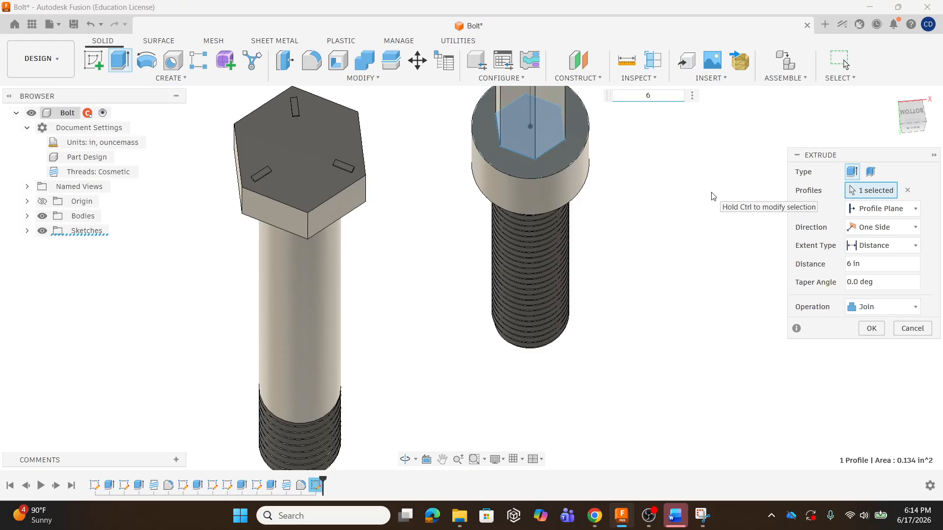
key(Return)
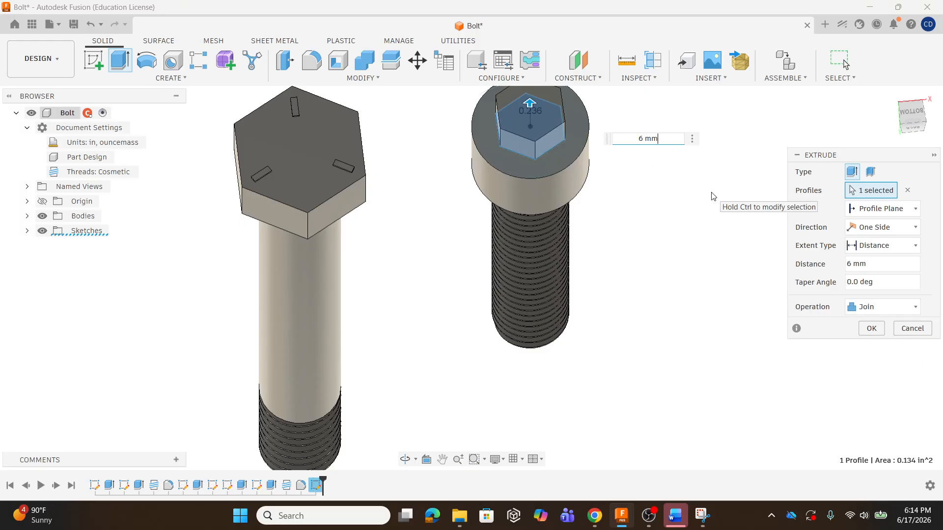
- Reverse the hexagon's extrusion to -6 mm to cut the hex socket into the cap screw's head
scroll(557, 127, up, 1)
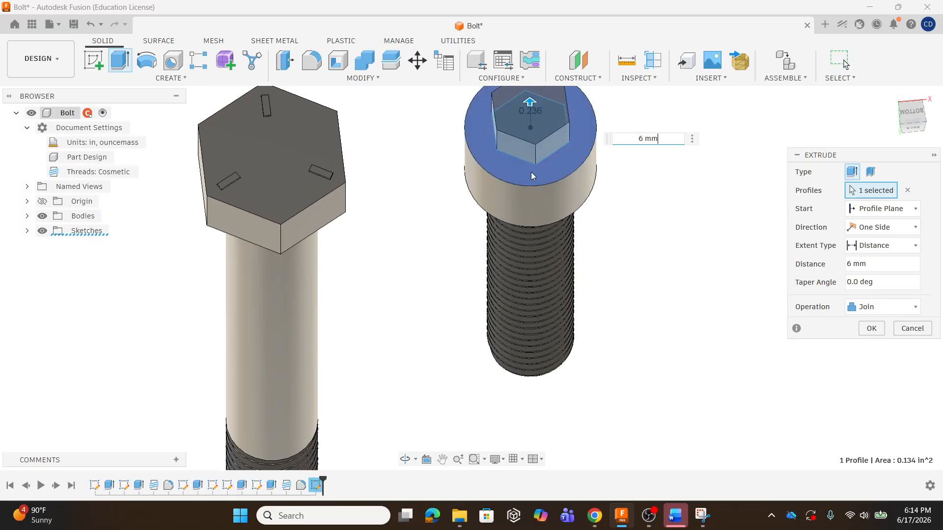
scroll(532, 173, down, 4)
scroll(520, 103, up, 3)
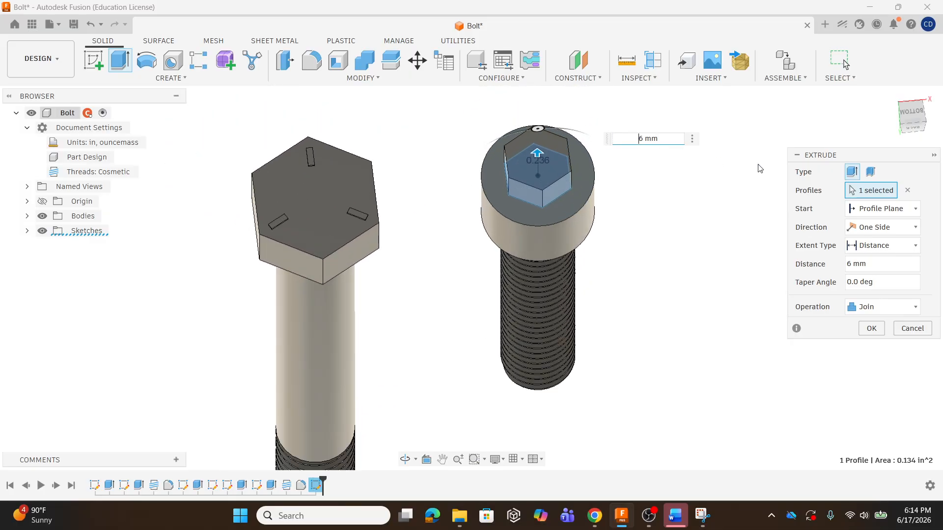
text(-)
key(Return)
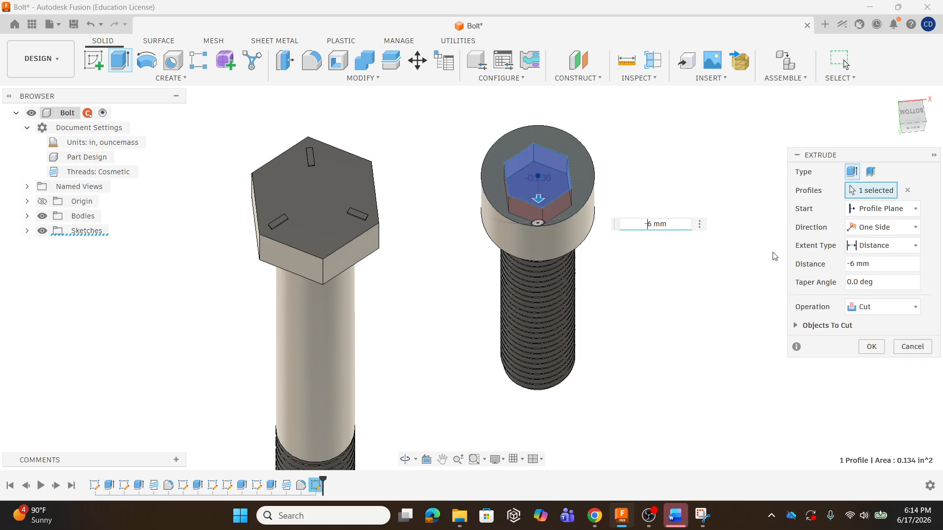
key(Return)
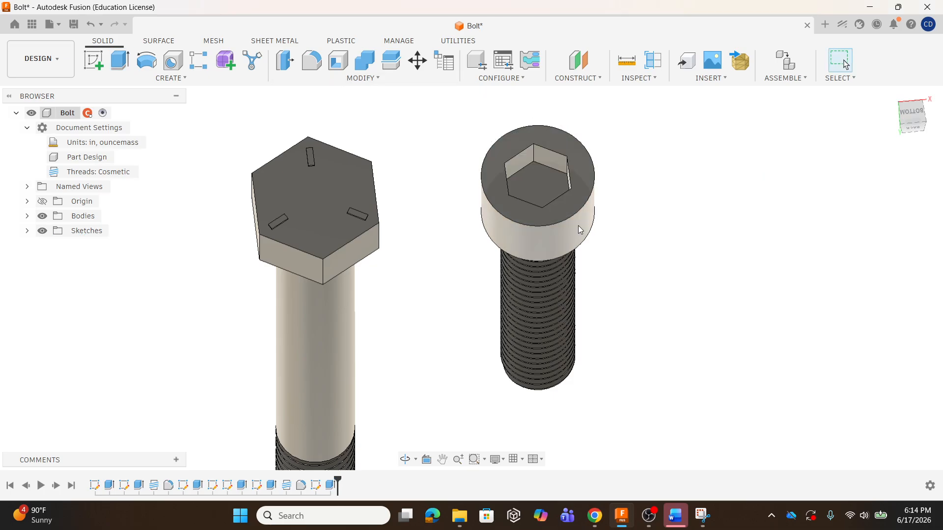
- Start a Fillet on the six upper edges of the hex socket in the cap screw's head
shift+middle_drag(570, 228, 547, 127)
scroll(554, 246, down, 5)
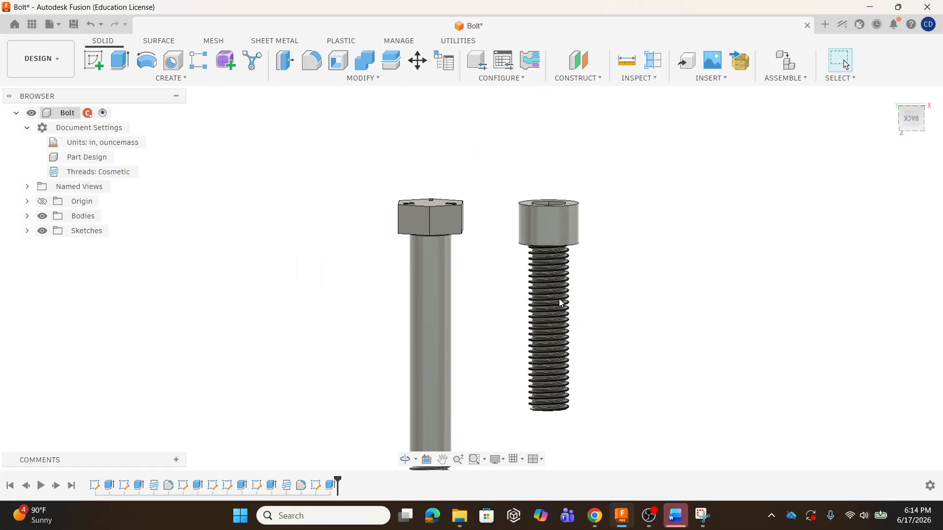
scroll(559, 245, up, 2)
shift+middle_drag(558, 205, 550, 128)
scroll(541, 158, up, 6)
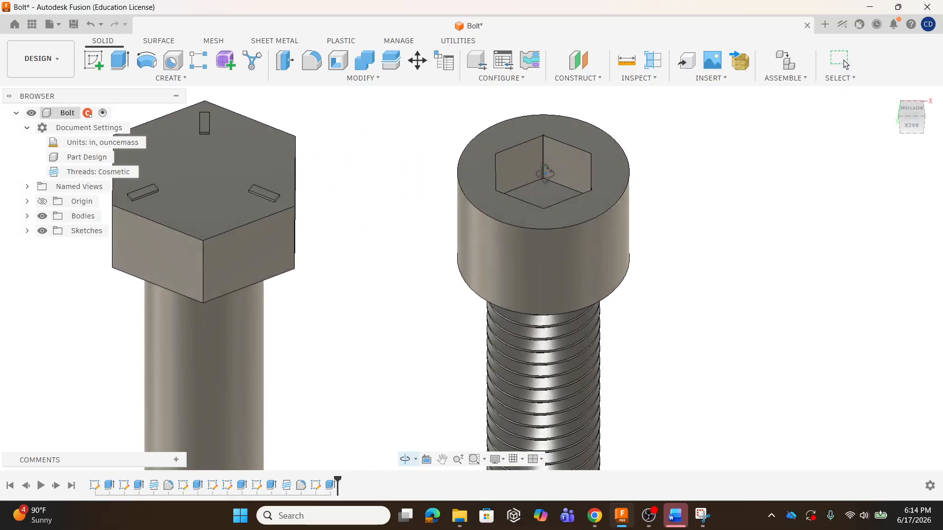
shift+middle_drag(546, 193, 545, 192)
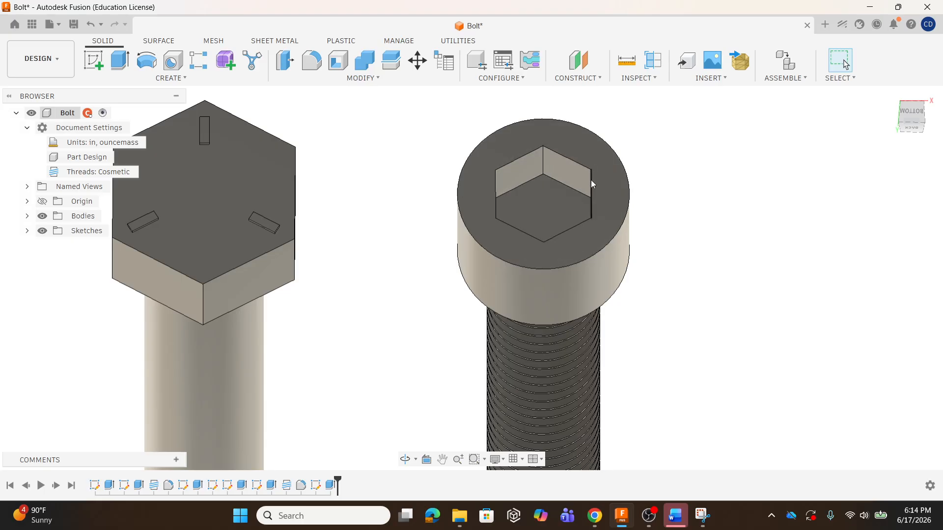
click(311, 63)
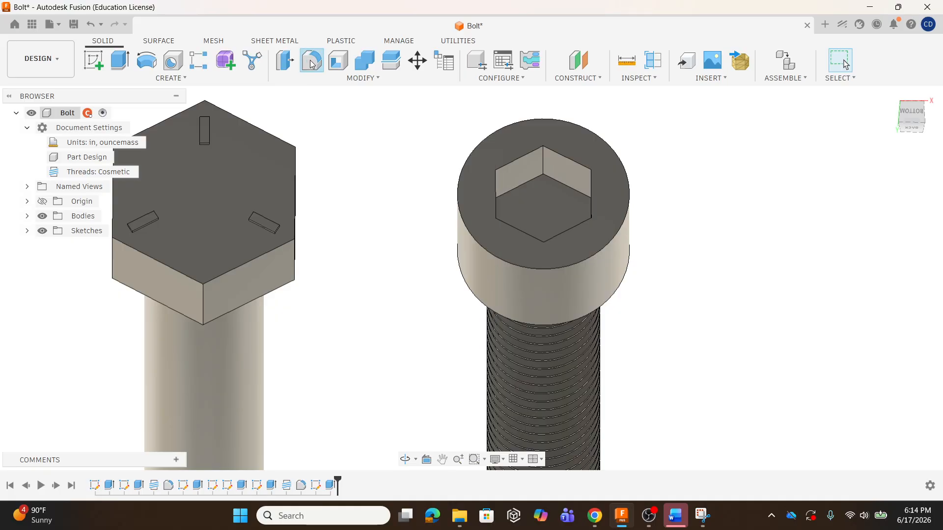
click(525, 156)
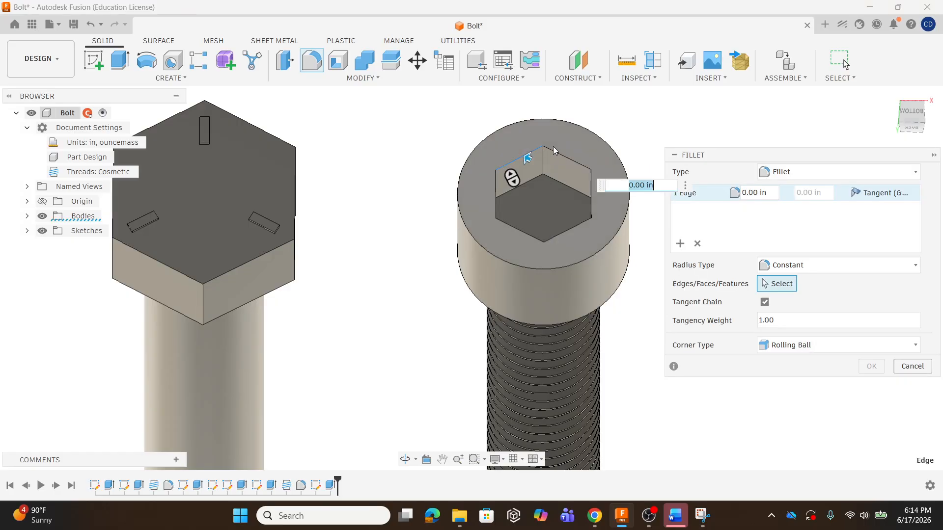
click(554, 150)
click(590, 191)
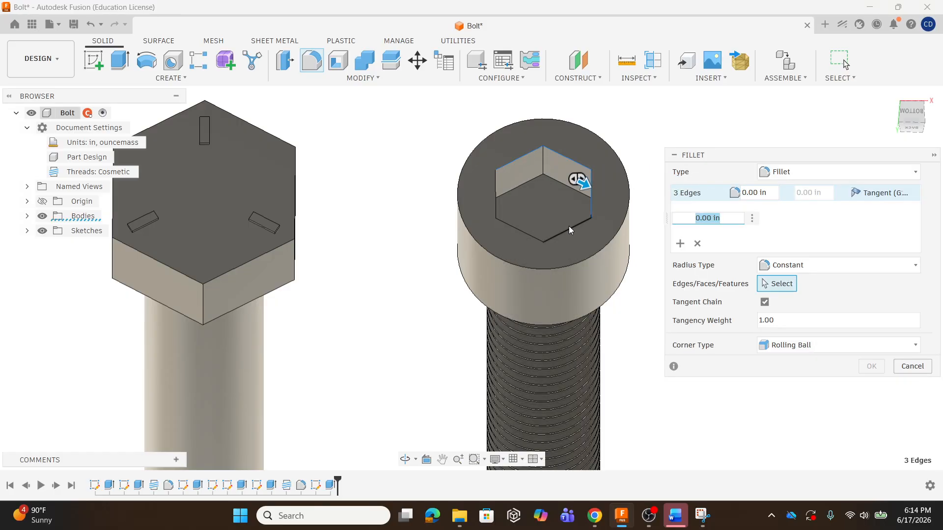
click(567, 228)
click(521, 229)
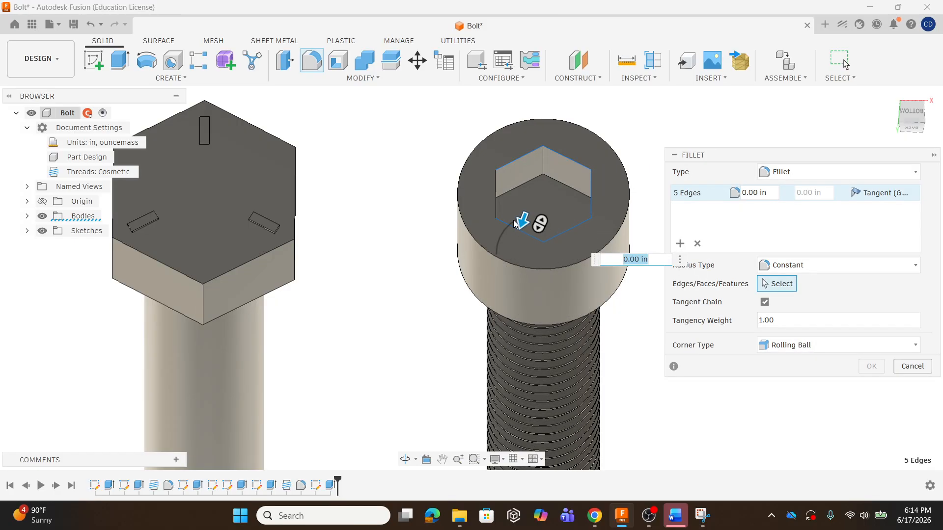
click(497, 199)
- Set the hex socket edges' fillet radius to 0.02 in and apply it
drag(503, 196, 499, 197)
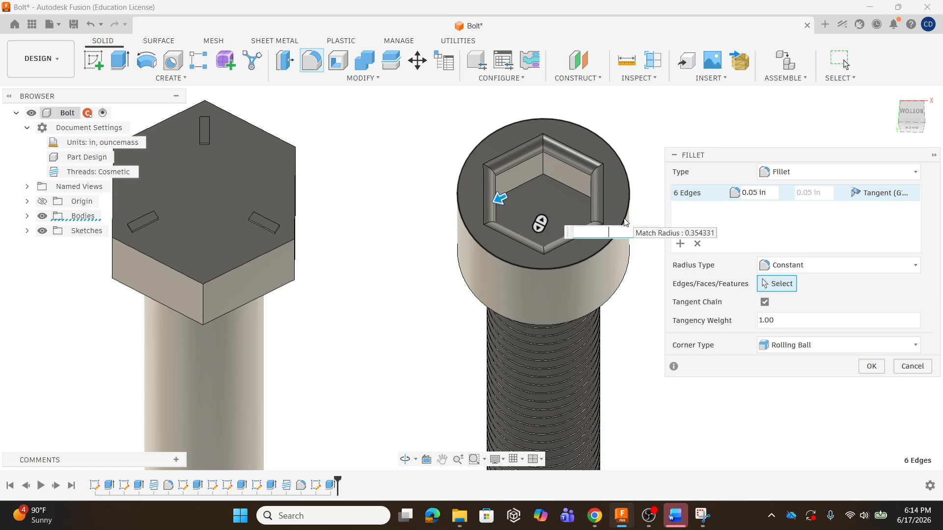
text(.02)
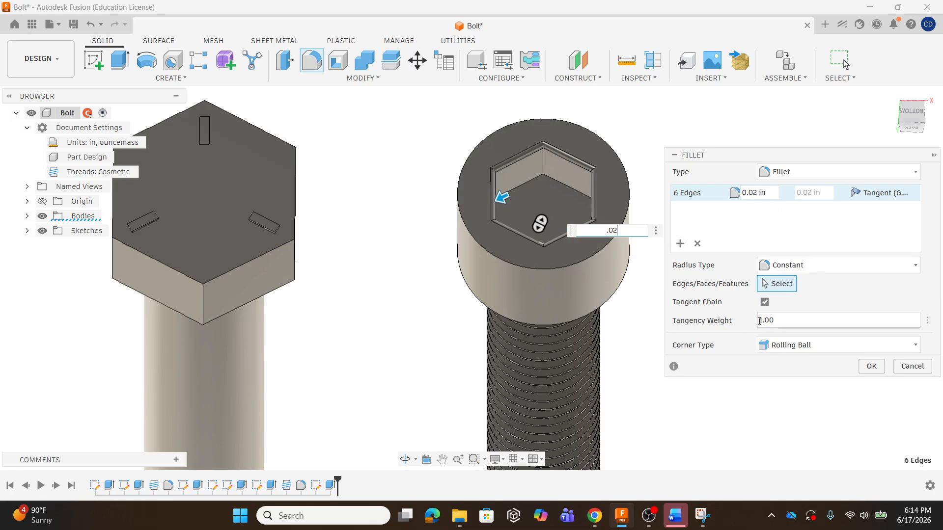
click(870, 368)
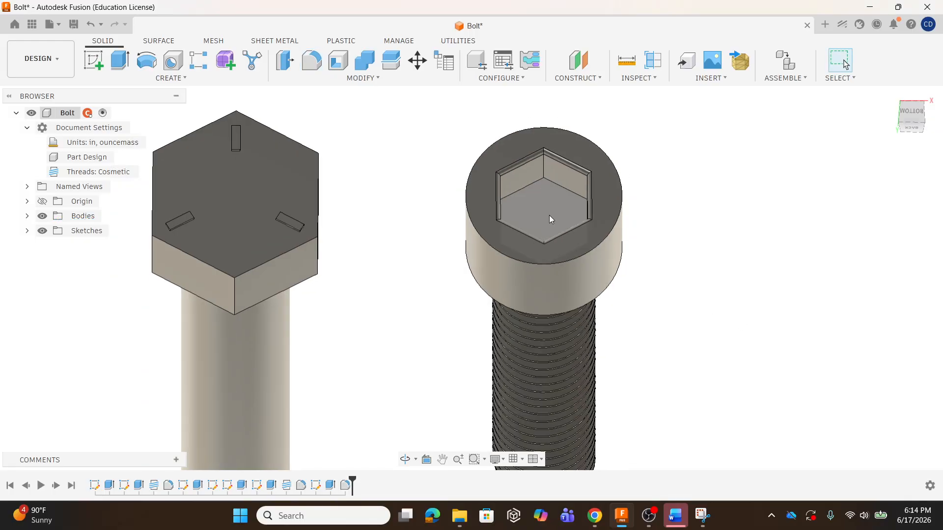
mouse_move(549, 215)
shift+middle_down()
mouse_move(543, 160)
mouse_move(534, 210)
mouse_move(562, 213)
shift+middle_up()
scroll(572, 256, down, 1)
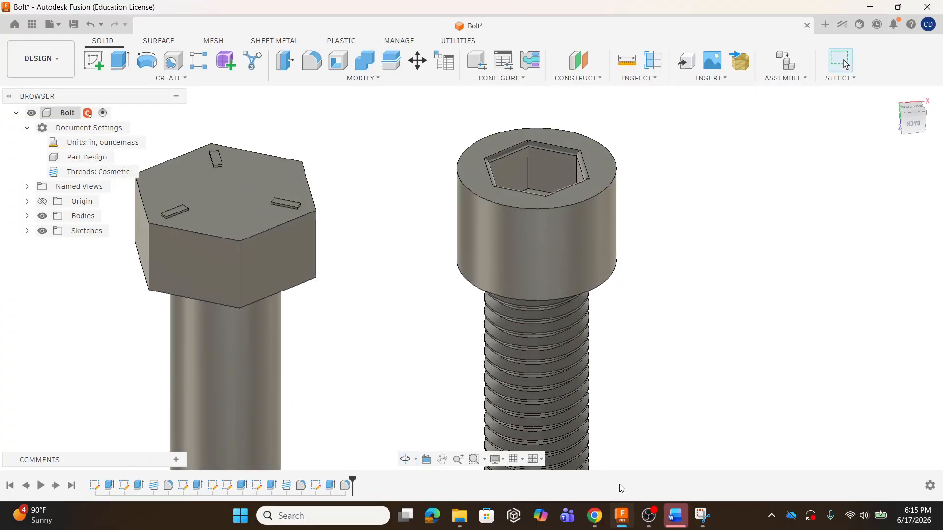
- Switch to Chrome and examine an enlarged view of the screw head in the eBay listing's drawing
click(596, 520)
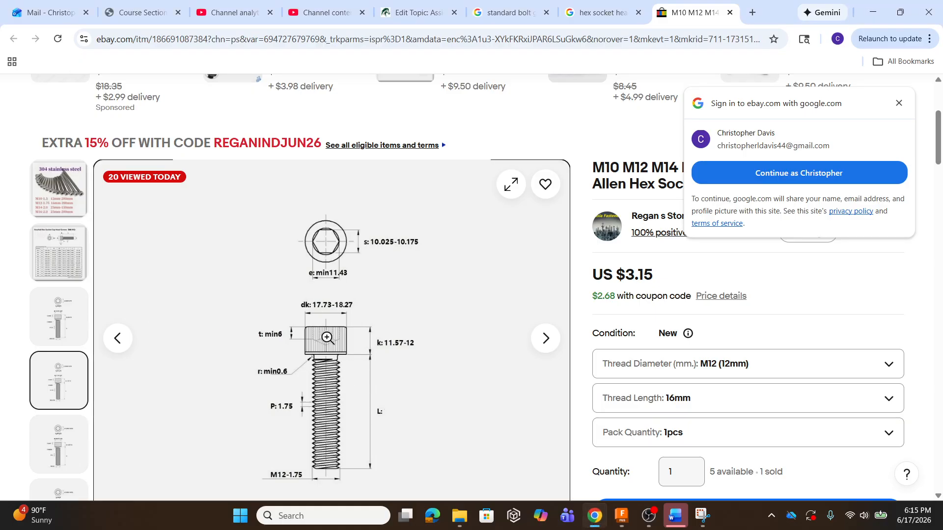
scroll(328, 338, down, 2)
scroll(325, 302, up, 1)
click(330, 285)
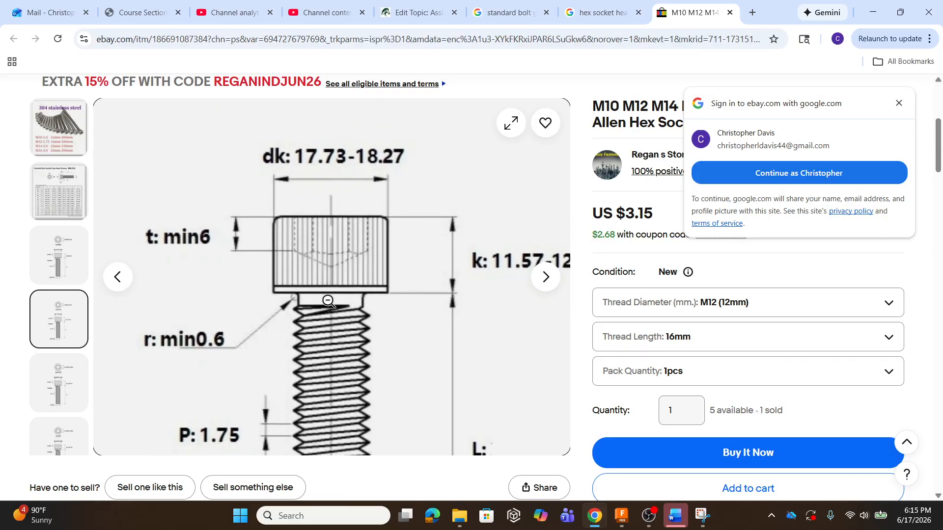
scroll(327, 297, up, 4)
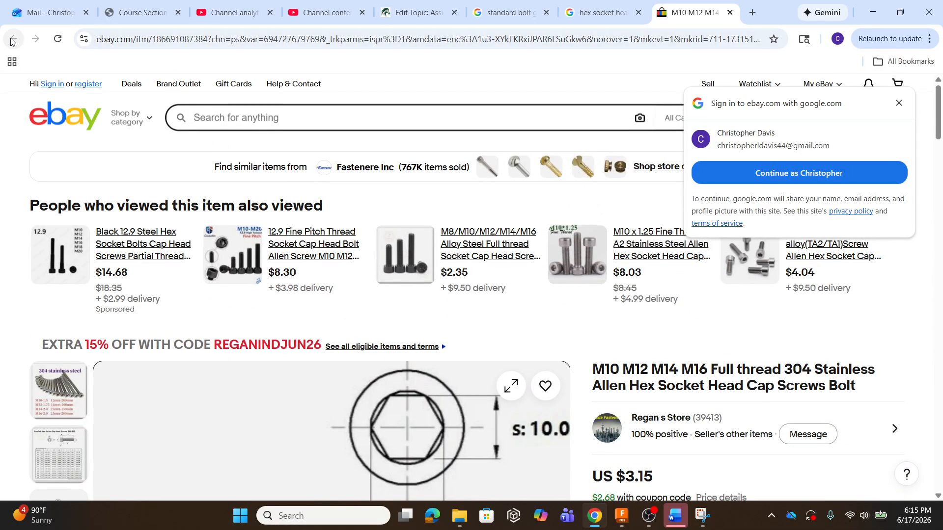
- Browse the Google image results for "hex socket head cap screw m12 dimensions"
click(602, 12)
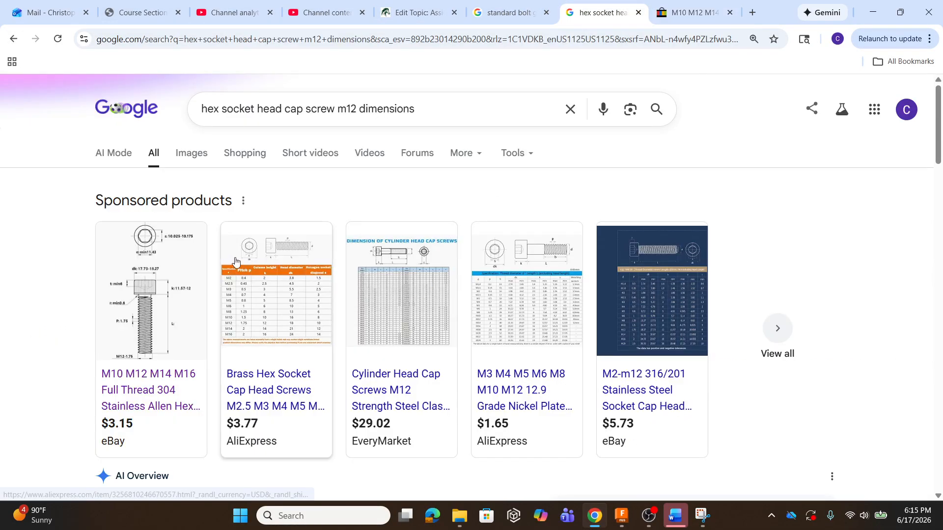
scroll(236, 262, down, 6)
scroll(269, 184, up, 6)
click(192, 153)
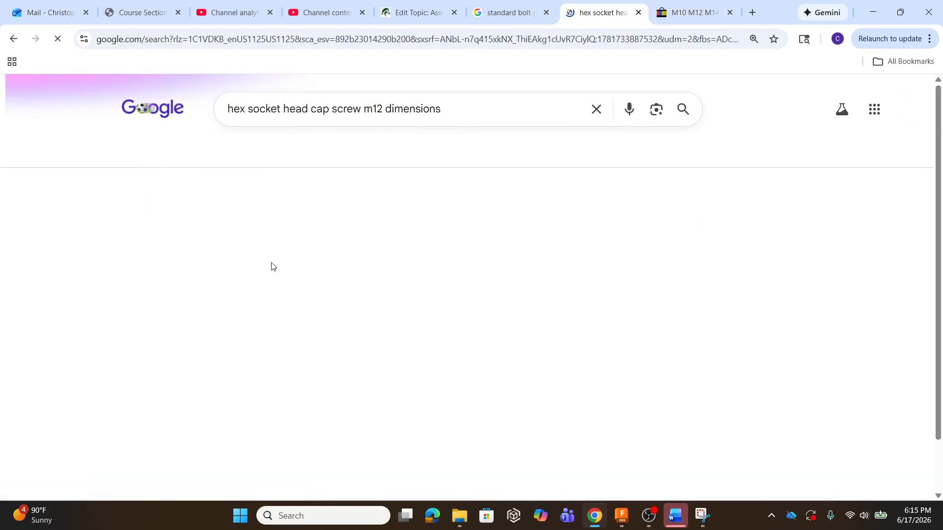
scroll(356, 275, down, 5)
scroll(342, 277, down, 3)
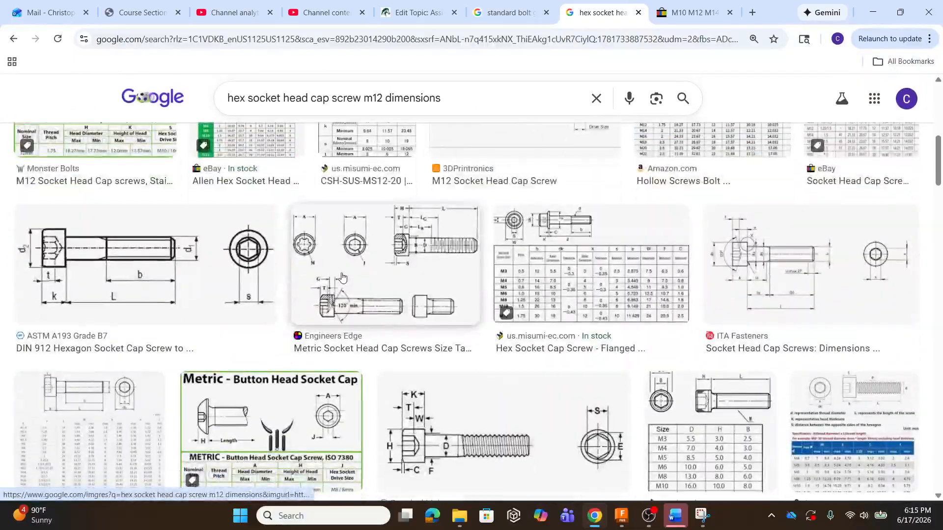
scroll(343, 277, up, 4)
scroll(343, 278, down, 6)
scroll(343, 277, up, 1)
scroll(342, 278, down, 10)
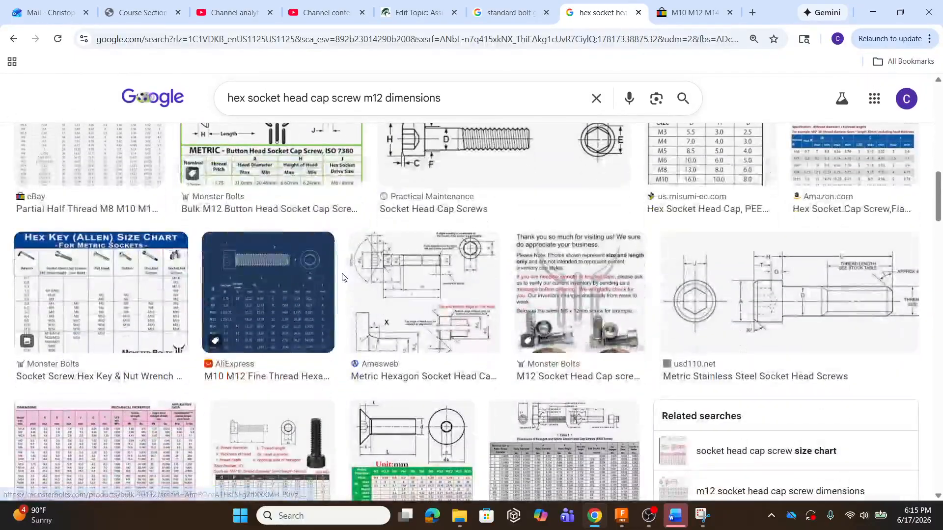
scroll(337, 281, down, 4)
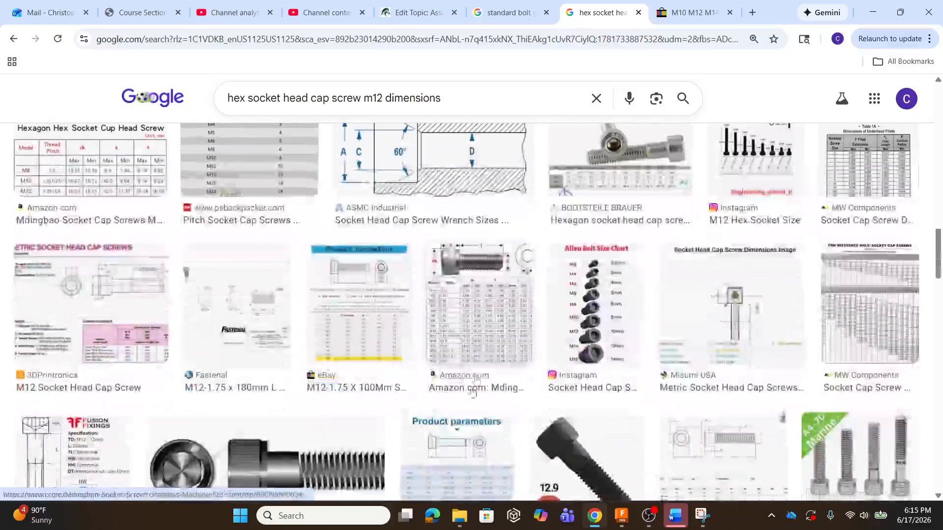
- Open the Mdingbao socket cap screw listing on Amazon, examine the head's knurling in its photo, and switch back to Fusion
click(474, 324)
click(654, 198)
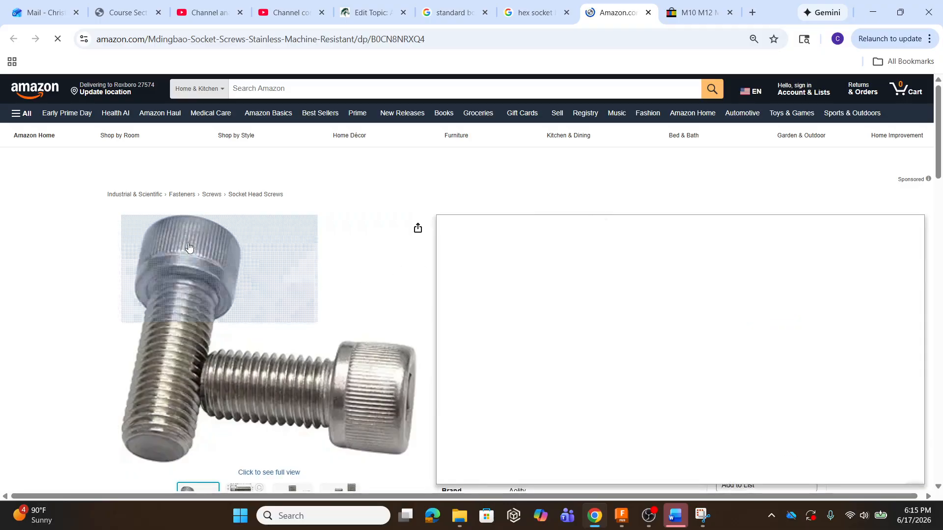
mouse_move(268, 247)
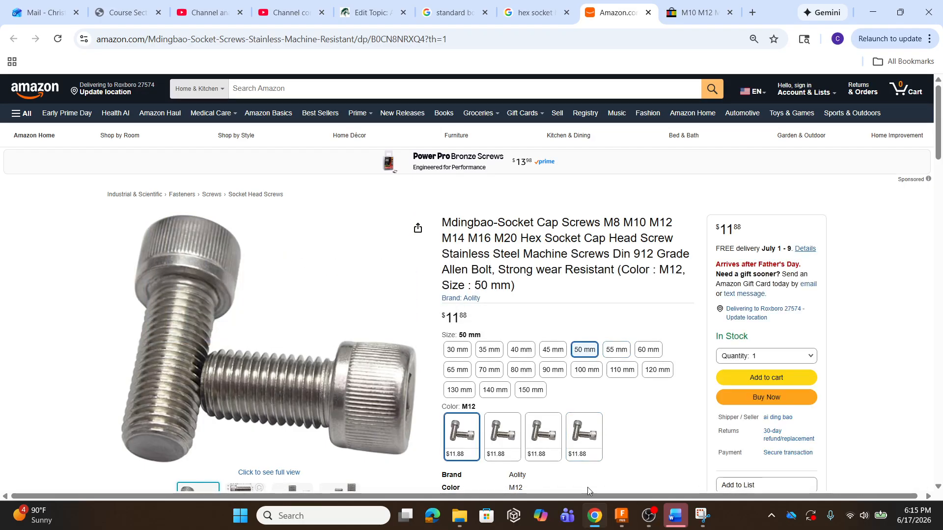
click(622, 515)
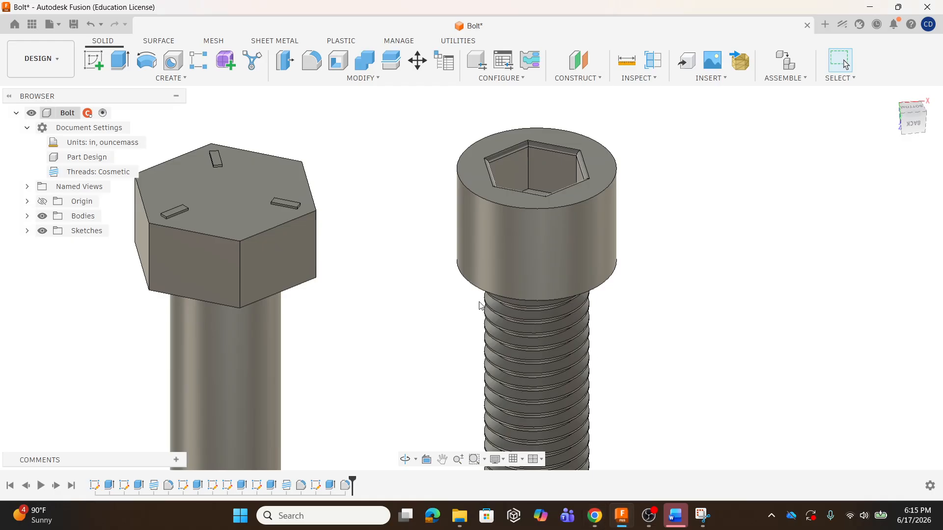
- Start a sketch on the cap screw head's top face and draw a 0.01 in diameter circle centred on its outer edge
click(95, 61)
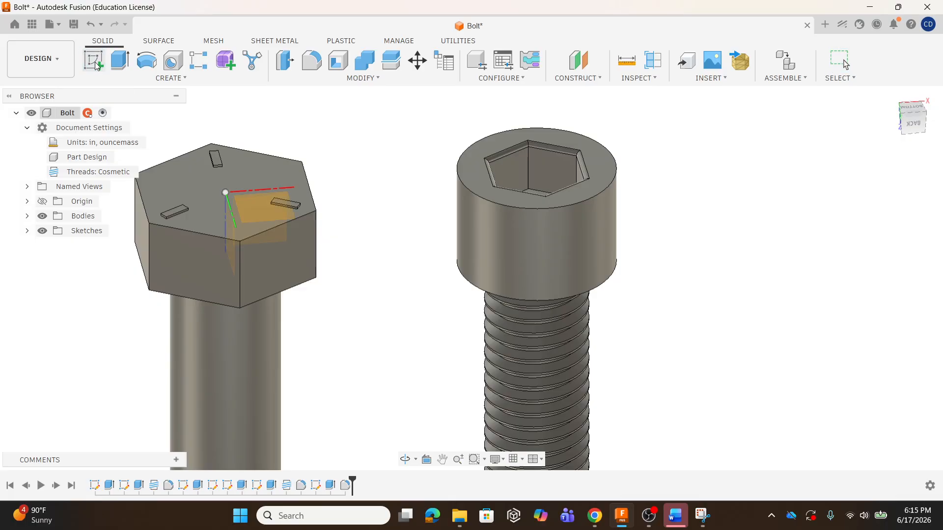
click(485, 148)
scroll(337, 253, down, 3)
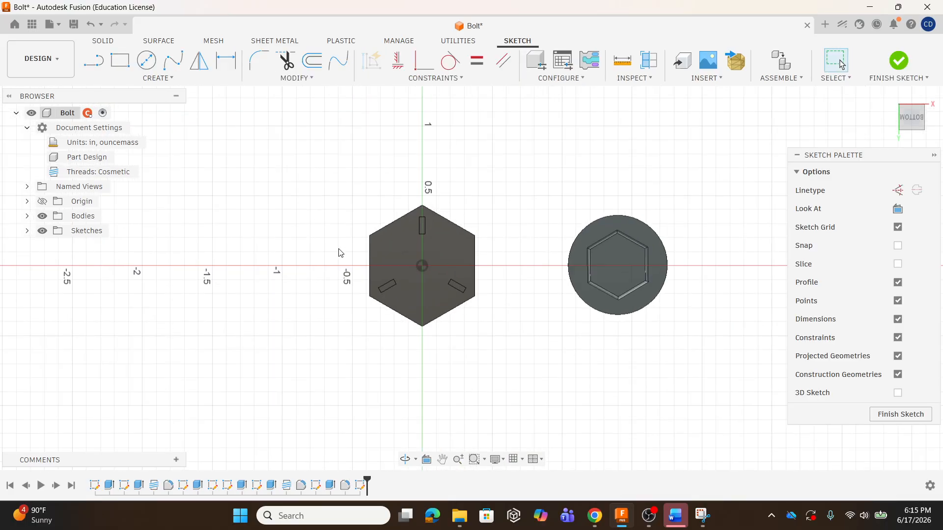
scroll(699, 247, up, 1)
scroll(687, 241, up, 5)
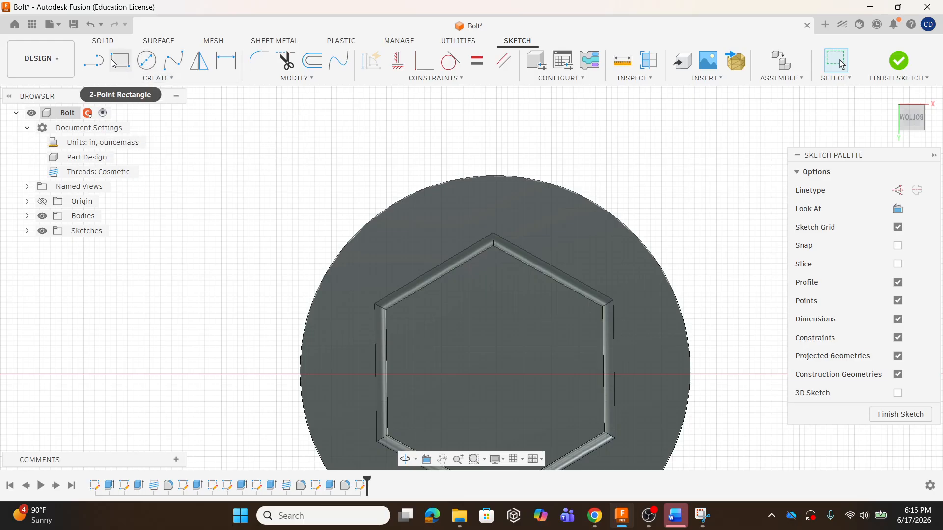
click(149, 66)
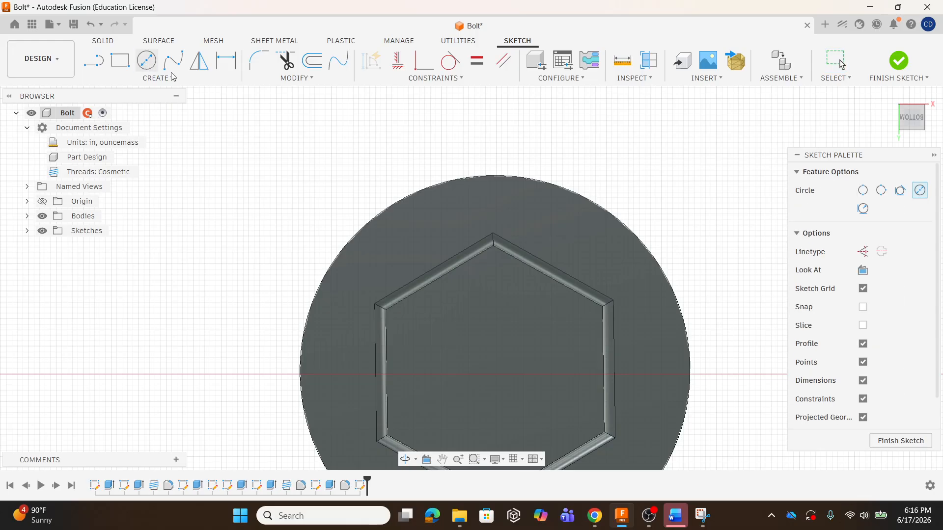
scroll(492, 180, up, 2)
scroll(493, 179, up, 1)
click(493, 175)
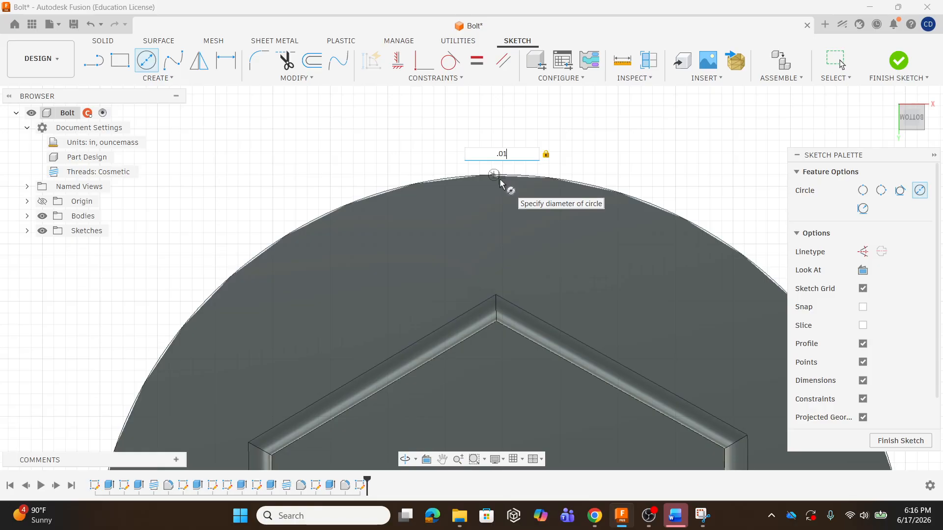
key(Return)
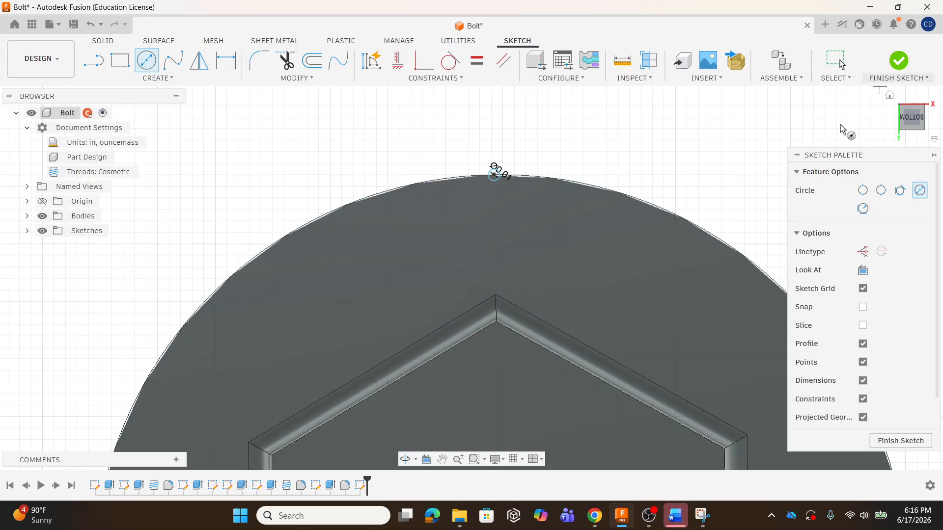
- Extrude the small circle -0.45 in along the side of the cap screw's head as a Join
key(e)
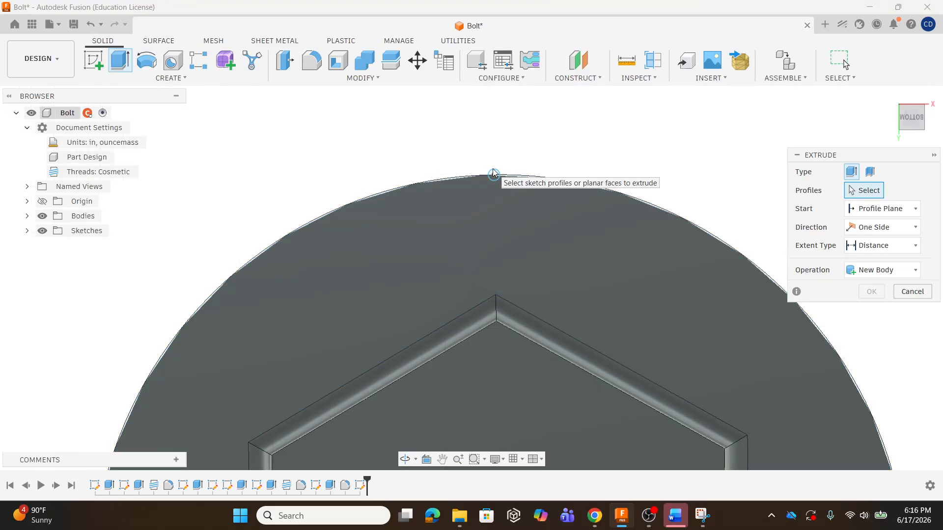
click(494, 175)
shift+middle_drag(557, 172, 513, 273)
scroll(527, 263, down, 3)
scroll(527, 264, down, 3)
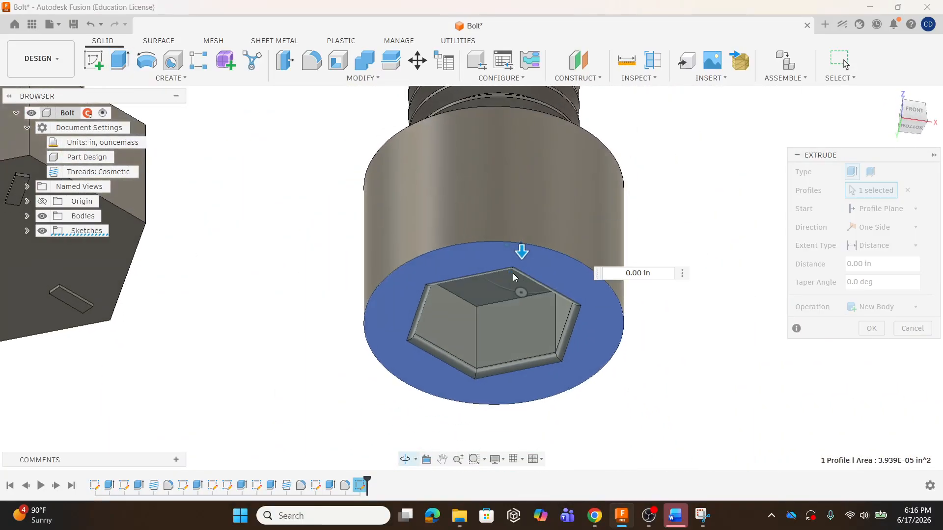
drag(520, 248, 527, 120)
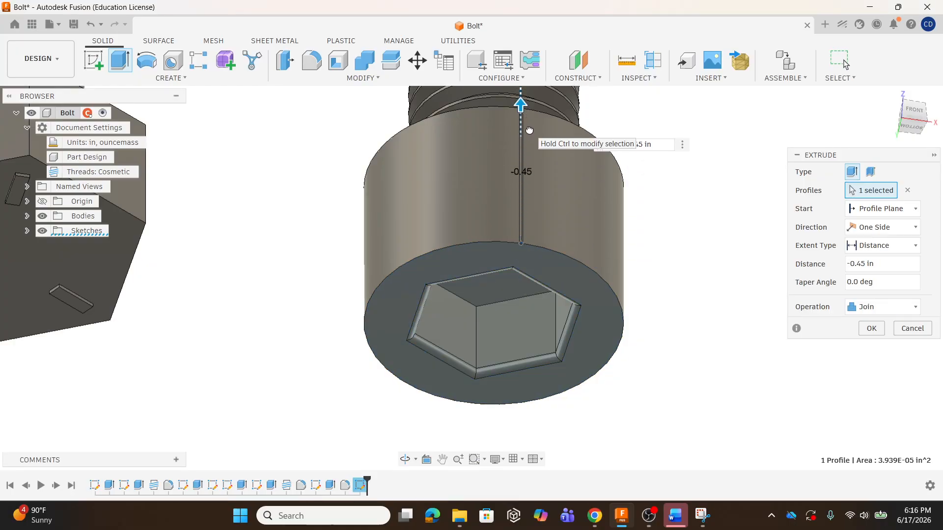
scroll(526, 120, up, 2)
shift+middle_drag(526, 188, 528, 147)
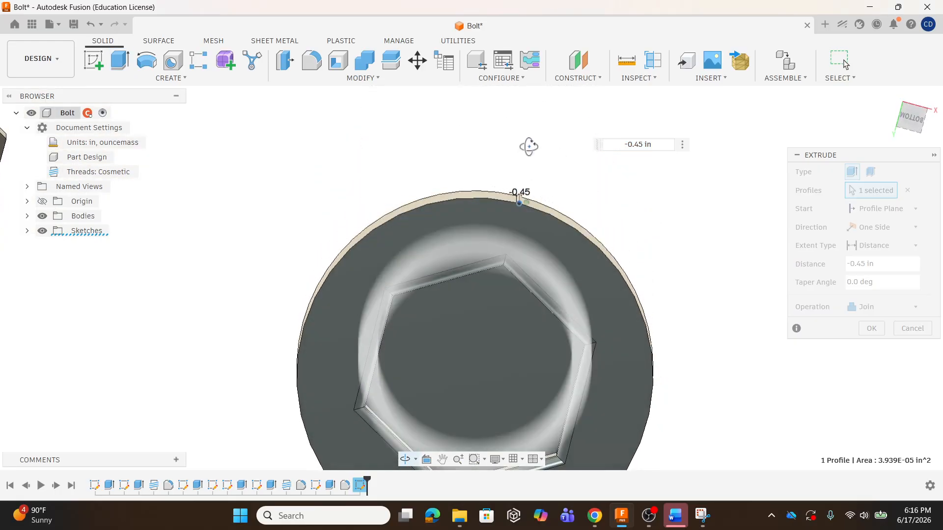
scroll(527, 196, up, 3)
shift+middle_drag(538, 209, 709, 206)
scroll(683, 219, down, 3)
scroll(564, 338, up, 6)
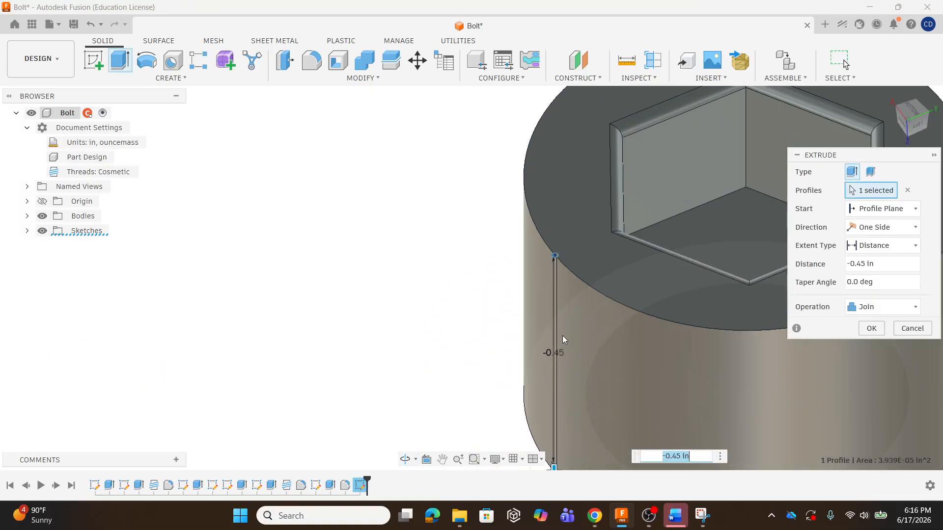
scroll(516, 251, down, 6)
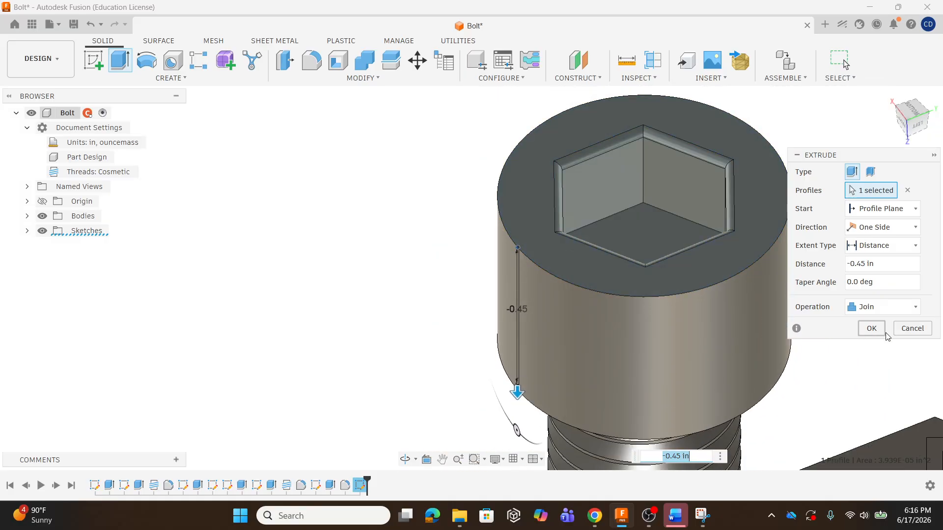
click(872, 328)
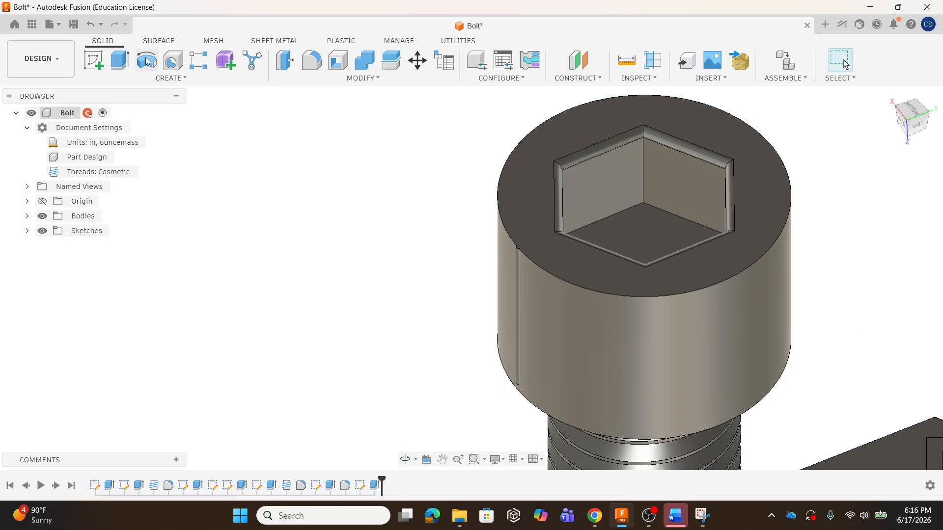
- Set up a circular pattern of the small extrude feature on the cap screw's head, using the head's circular edge as the axis
click(168, 79)
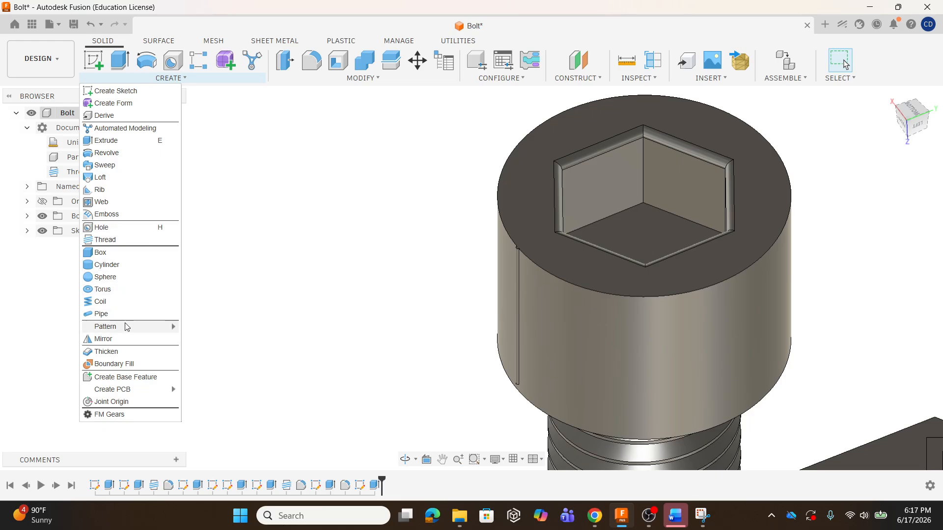
mouse_move(128, 330)
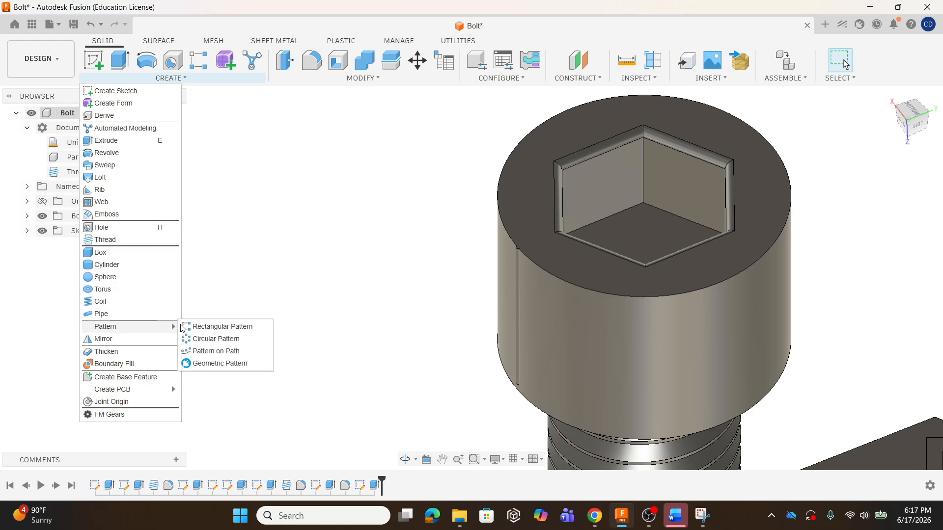
click(208, 338)
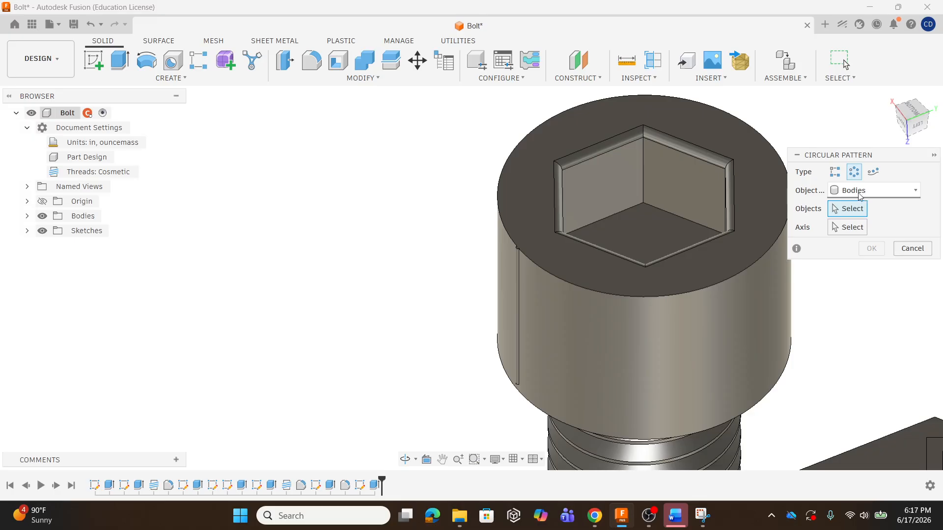
click(897, 192)
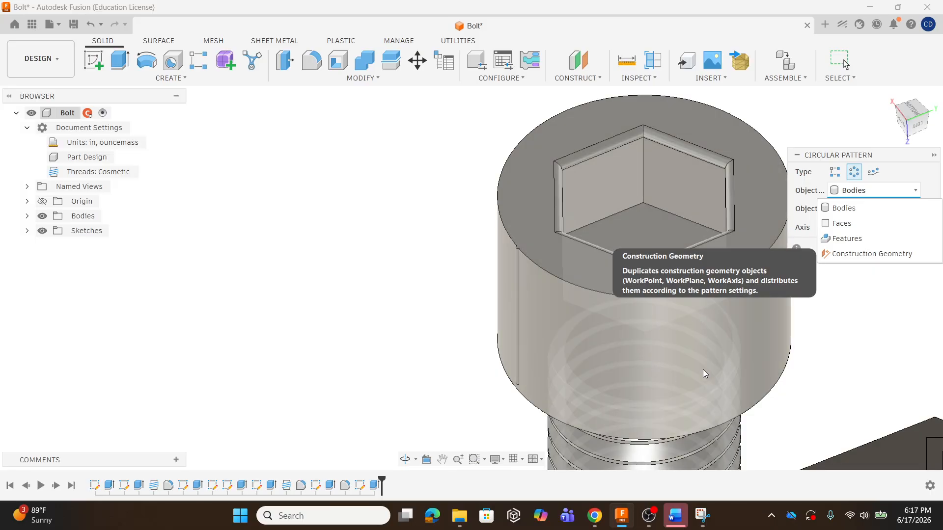
click(843, 239)
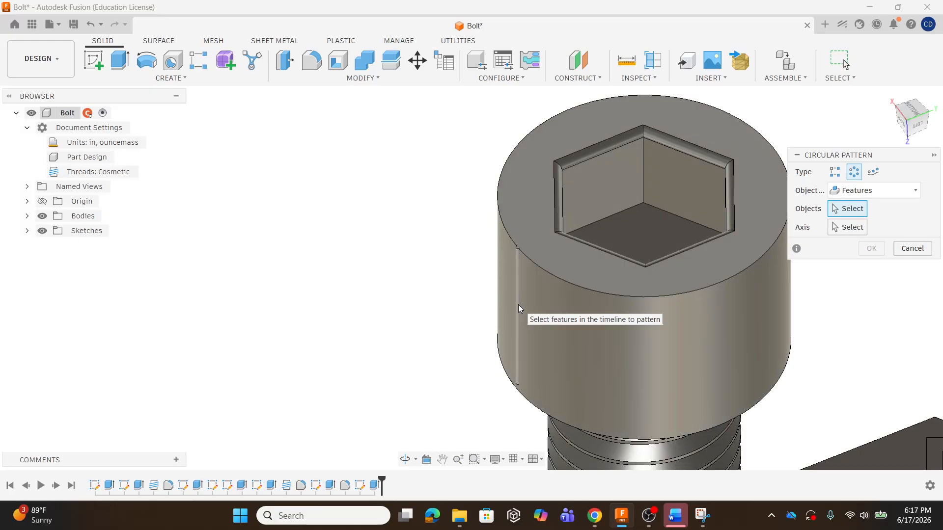
scroll(516, 302, up, 5)
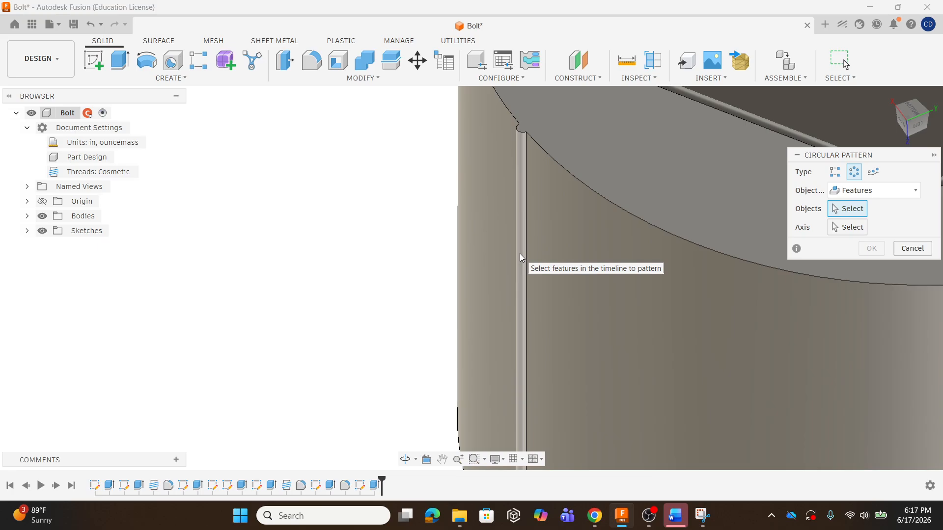
click(519, 254)
scroll(502, 265, down, 6)
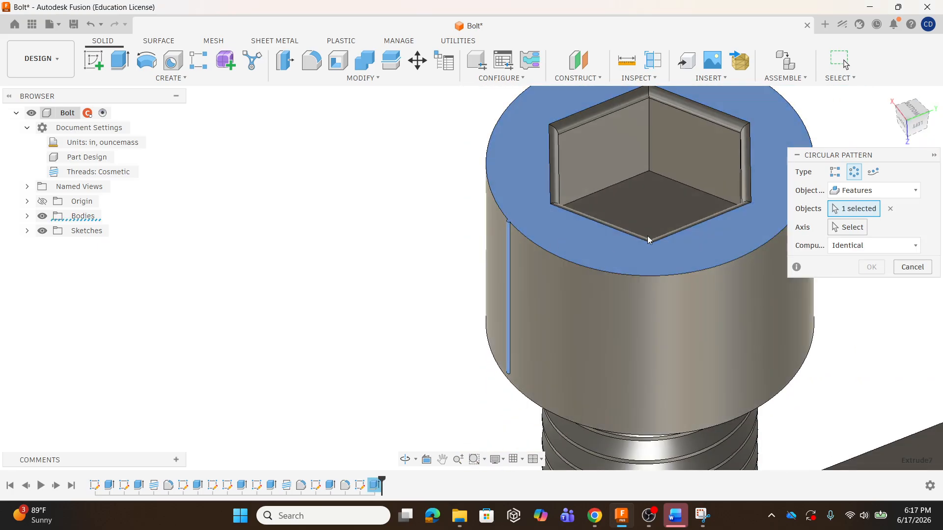
scroll(648, 239, down, 1)
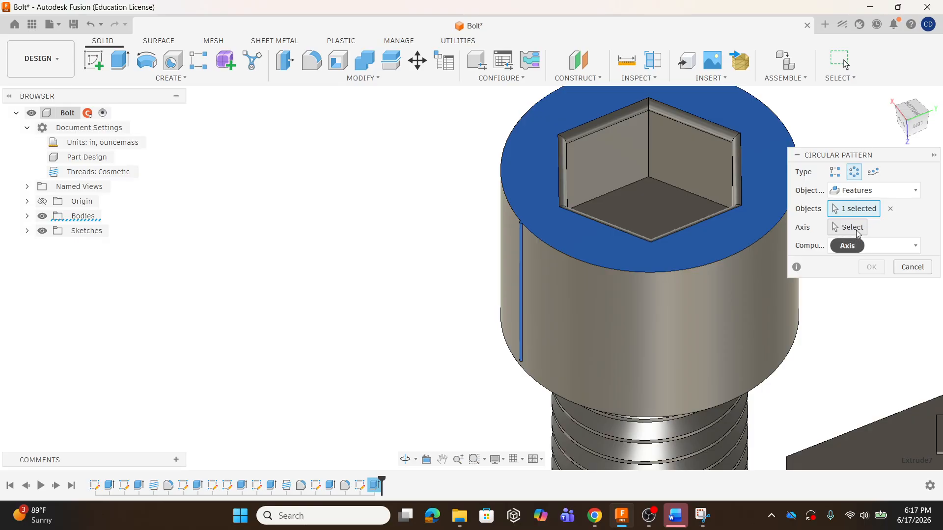
click(849, 227)
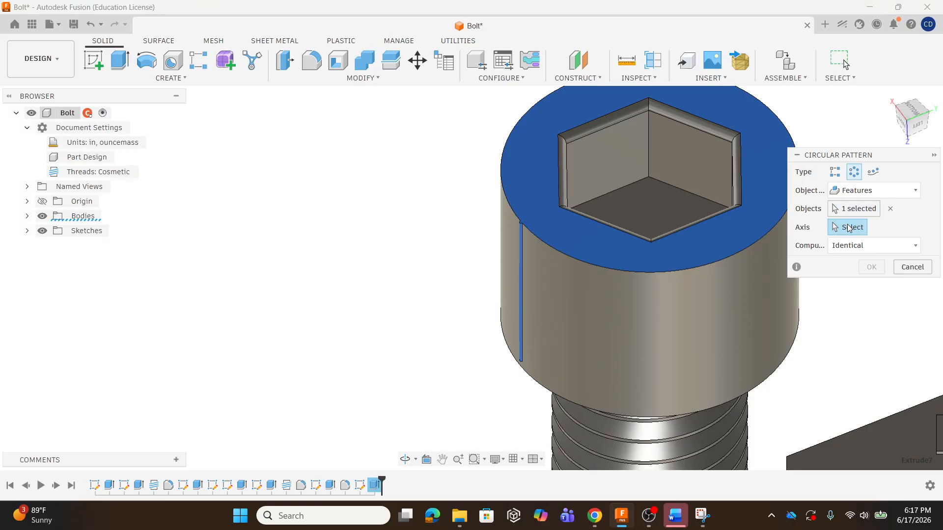
click(736, 255)
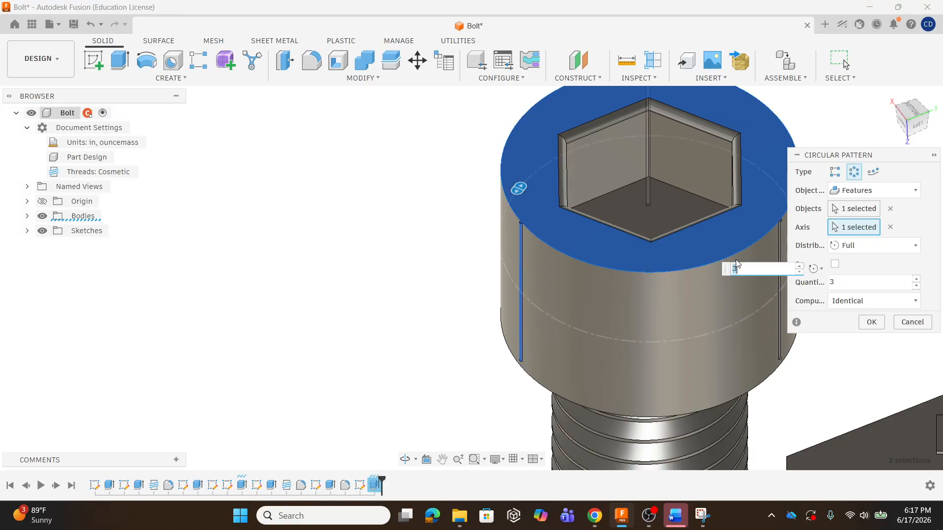
- Set the circular pattern's quantity to 90 with full distribution and create it
scroll(478, 277, down, 1)
scroll(478, 277, down, 1)
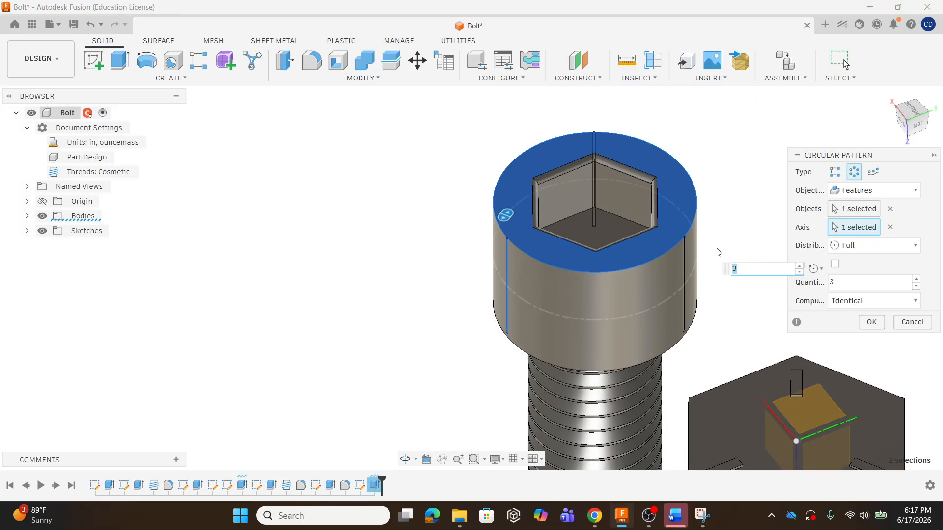
click(851, 287)
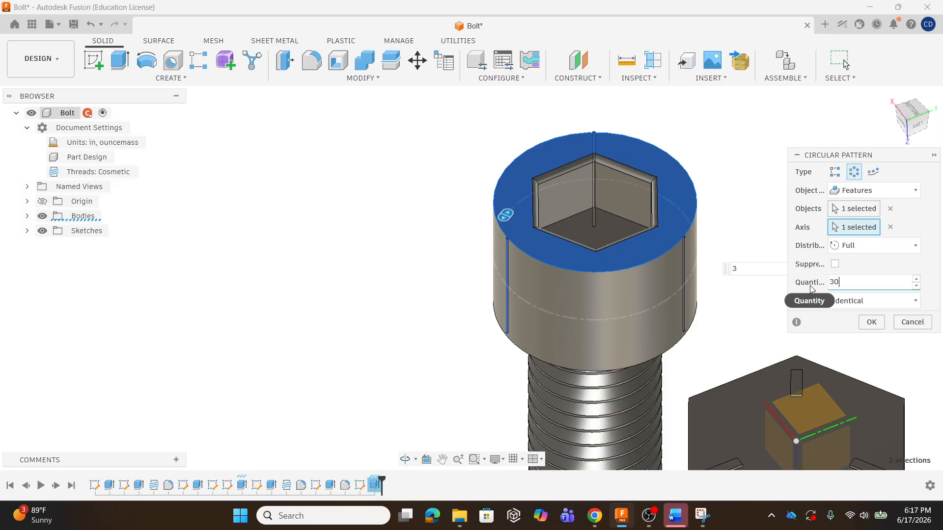
key(BackSpace)
text(90)
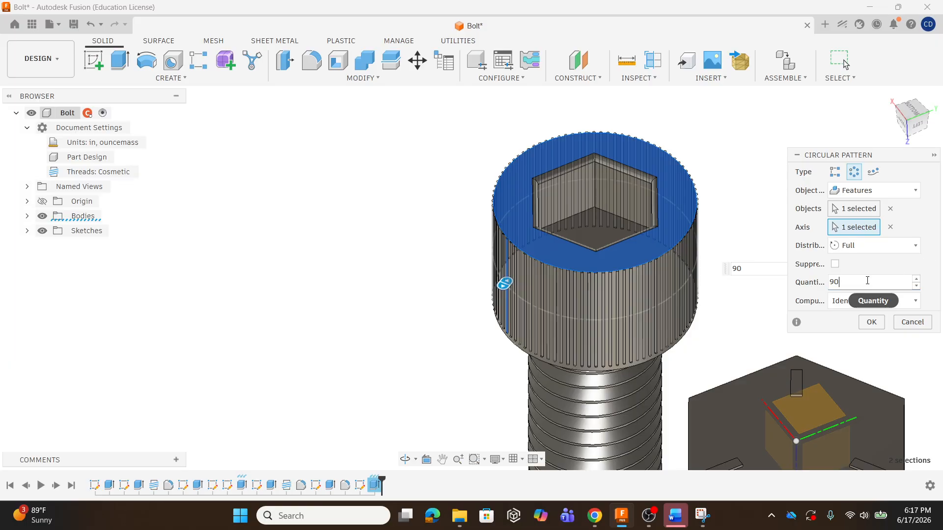
click(873, 322)
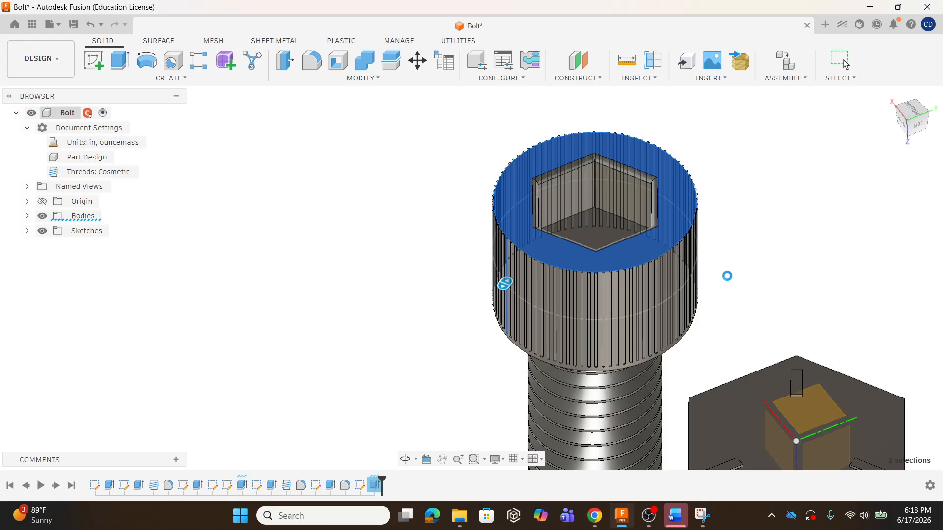
- Compare the patterned ribs on the cap screw's head with the knurling in the Amazon product photo, returning to Fusion to inspect the model
shift+middle_drag(668, 303, 571, 295)
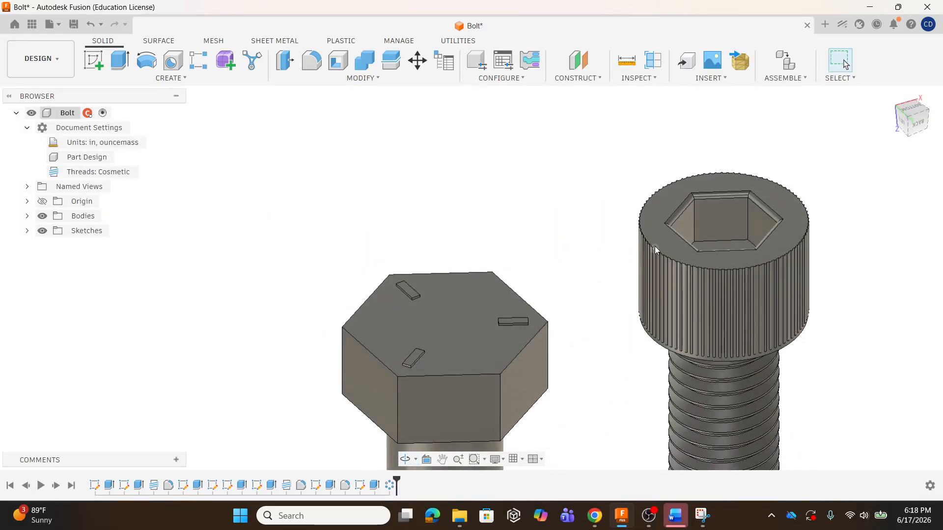
click(595, 515)
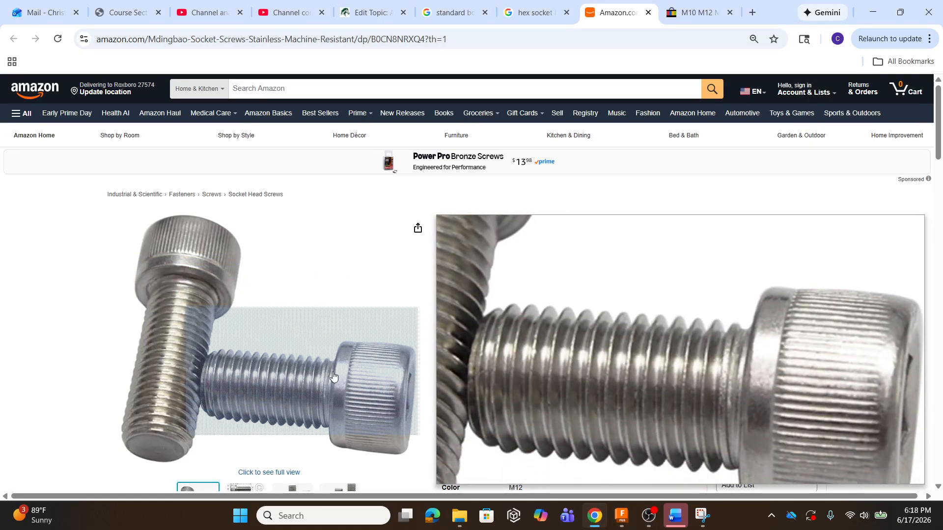
key(alt+Tab)
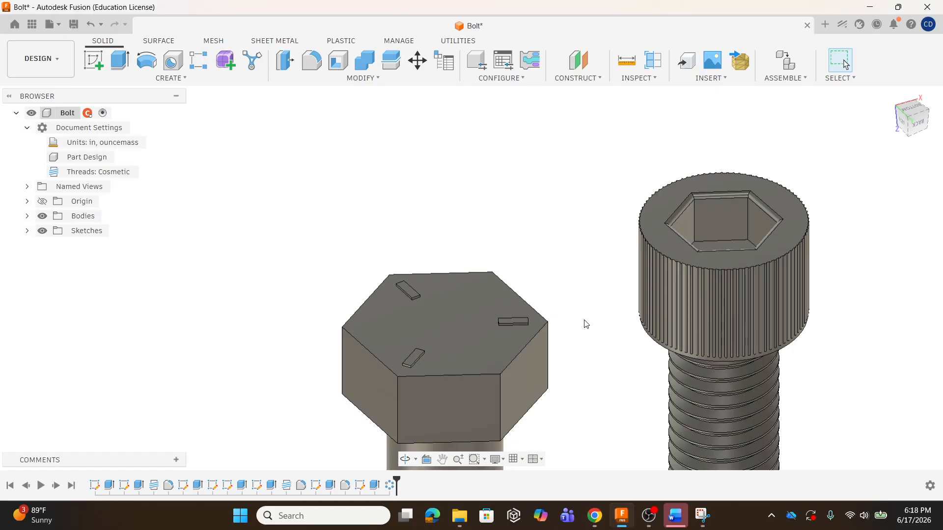
shift+middle_drag(712, 302, 681, 328)
scroll(770, 251, up, 5)
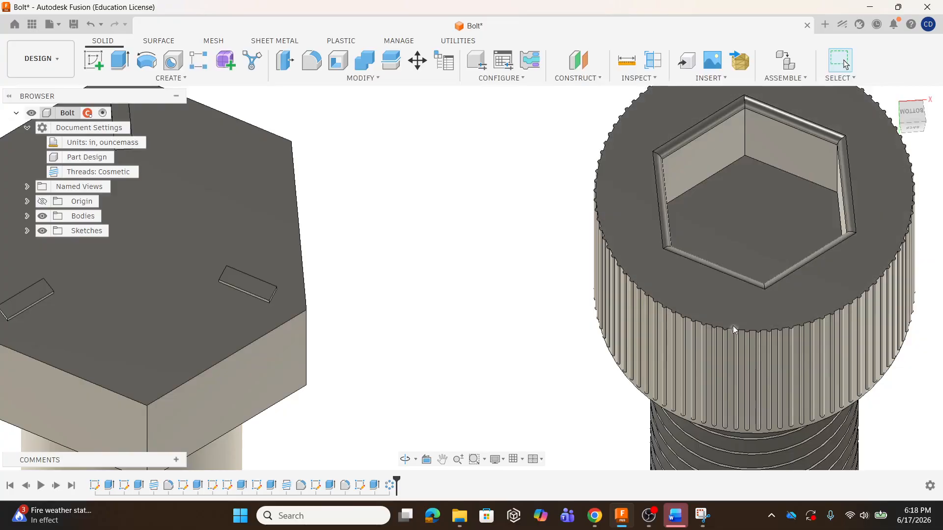
scroll(733, 325, down, 4)
scroll(677, 324, down, 2)
mouse_move(682, 313)
shift+middle_down()
mouse_move(702, 313)
mouse_move(691, 328)
shift+middle_up()
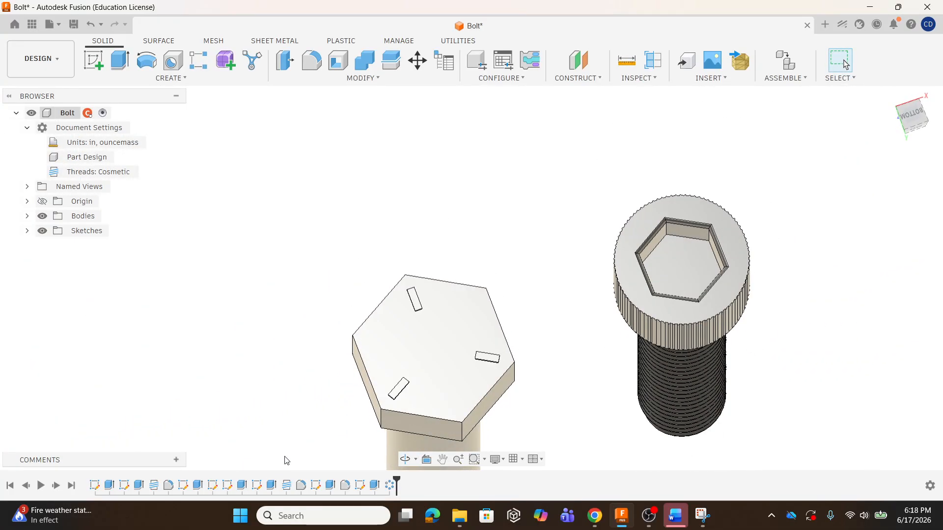
- Edit the patterned rib's extrude to use only the half circle inside the head's edge and change its operation to Cut
double_click(360, 488)
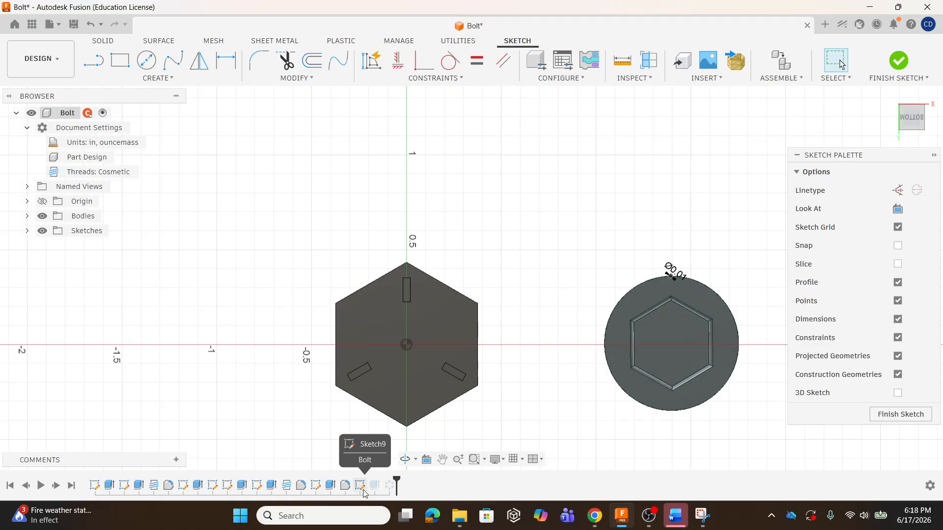
click(910, 63)
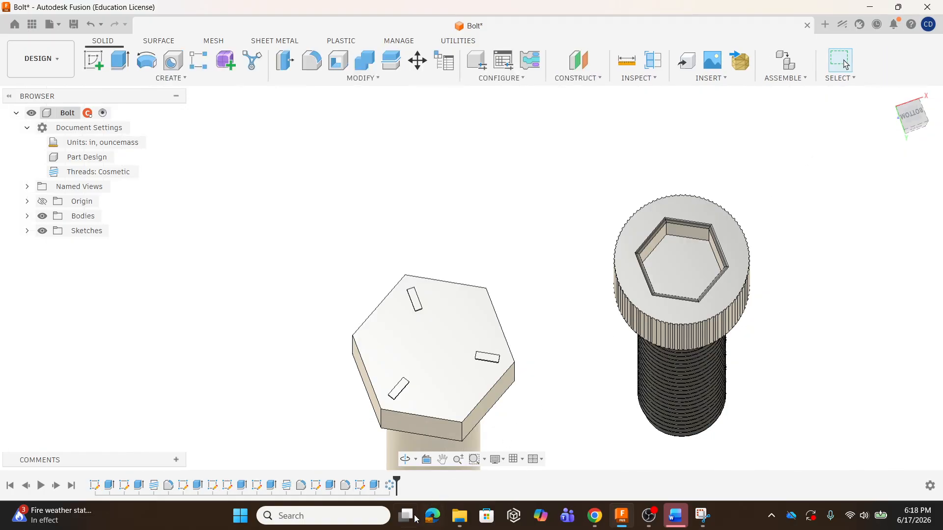
double_click(375, 488)
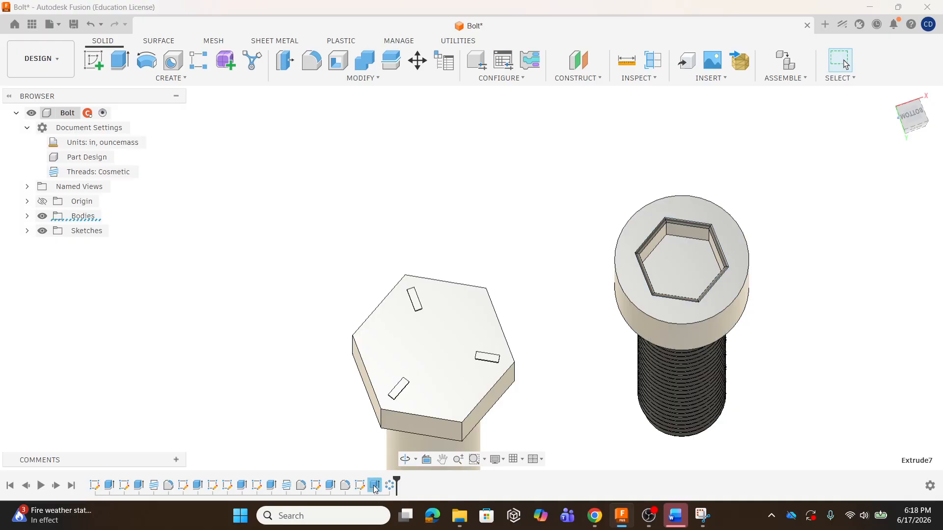
scroll(654, 195, up, 4)
scroll(654, 195, up, 6)
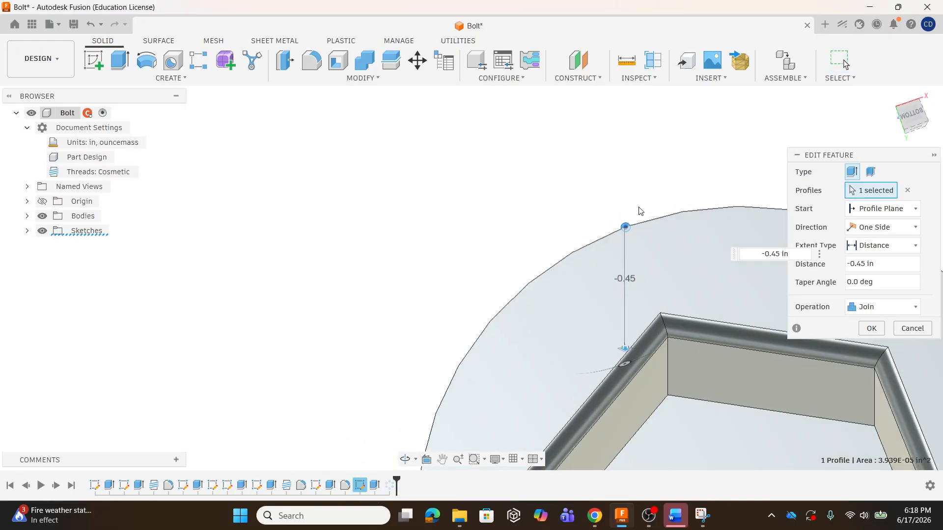
click(635, 259)
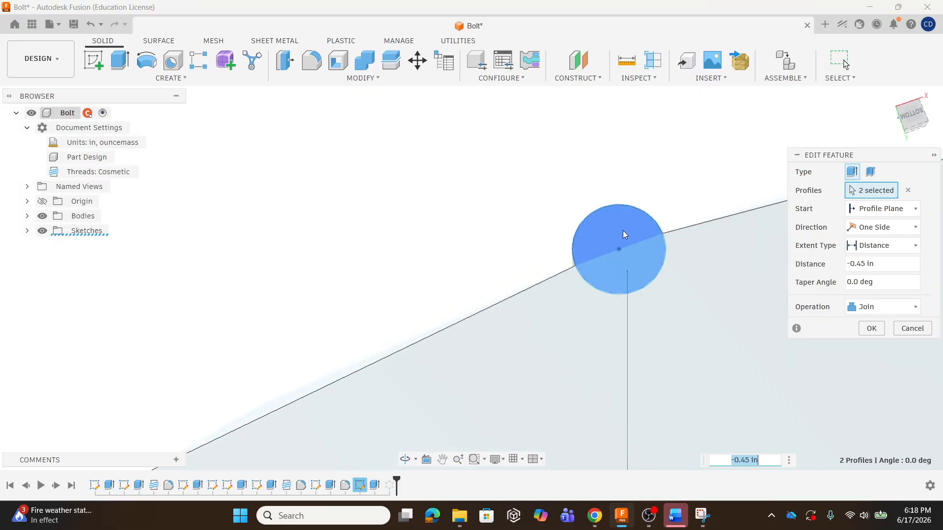
click(623, 231)
click(864, 305)
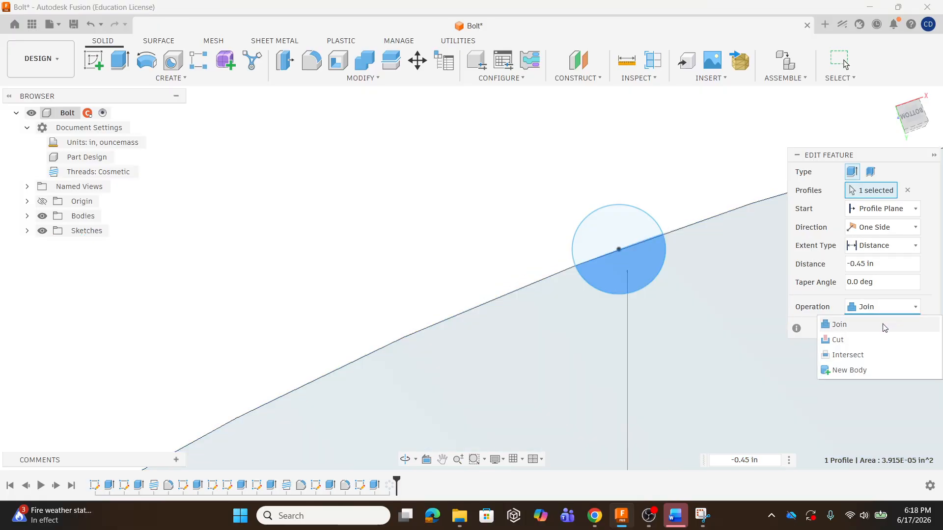
click(846, 339)
click(871, 347)
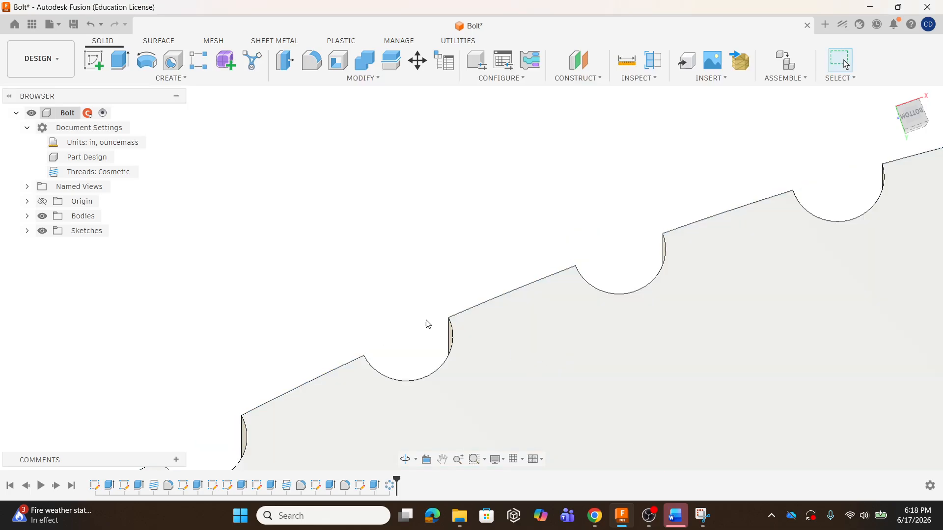
- Examine the knurl grooves around the cap screw's head from above and from the side
scroll(427, 323, down, 10)
shift+middle_drag(485, 280, 458, 275)
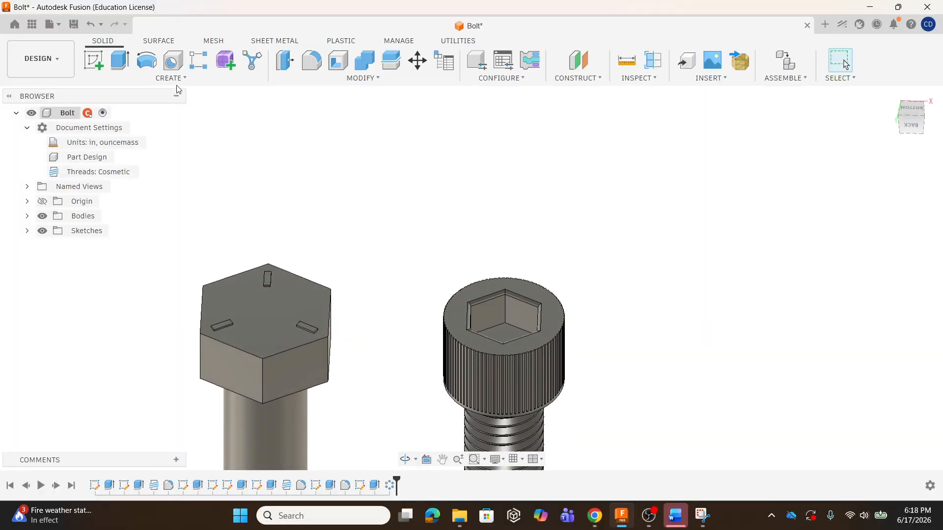
scroll(466, 367, up, 5)
shift+middle_drag(499, 415, 514, 427)
scroll(494, 372, up, 3)
mouse_move(494, 373)
shift+middle_down()
mouse_move(496, 320)
mouse_move(480, 366)
shift+middle_up()
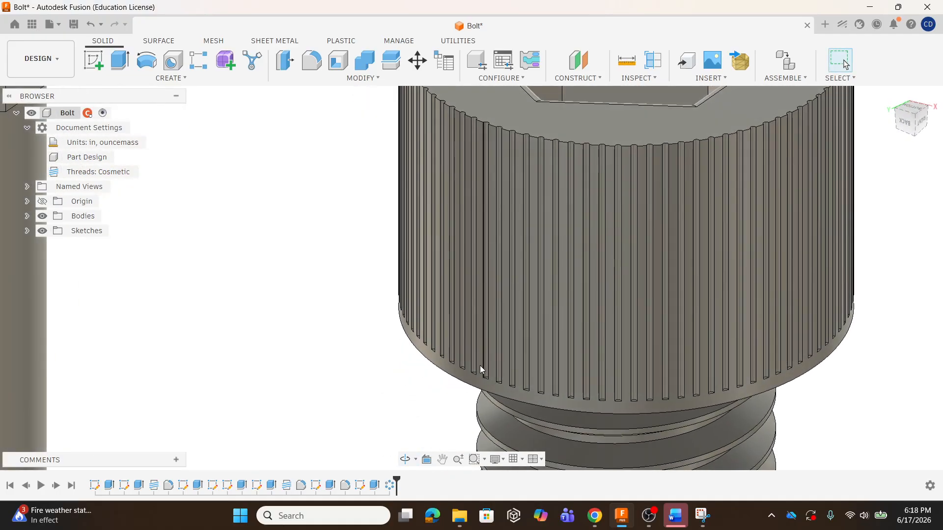
scroll(479, 366, down, 3)
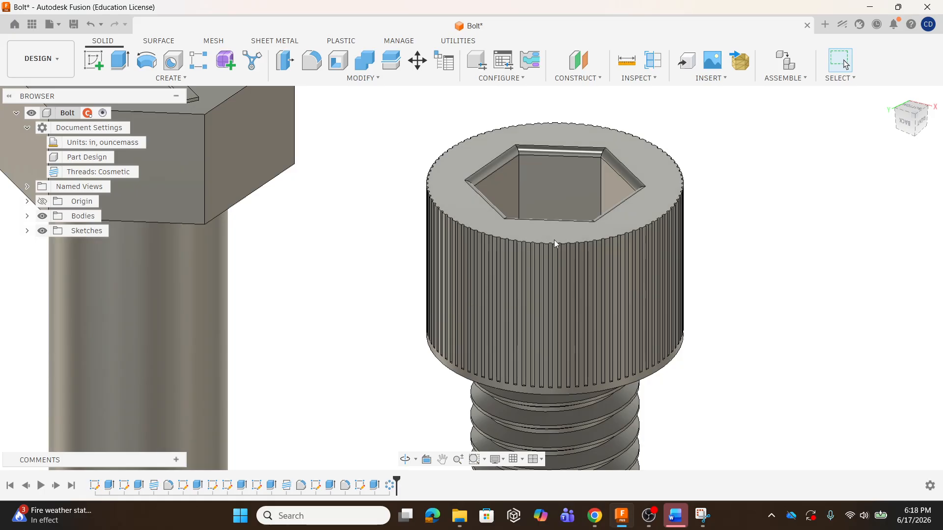
shift+middle_drag(567, 332, 559, 304)
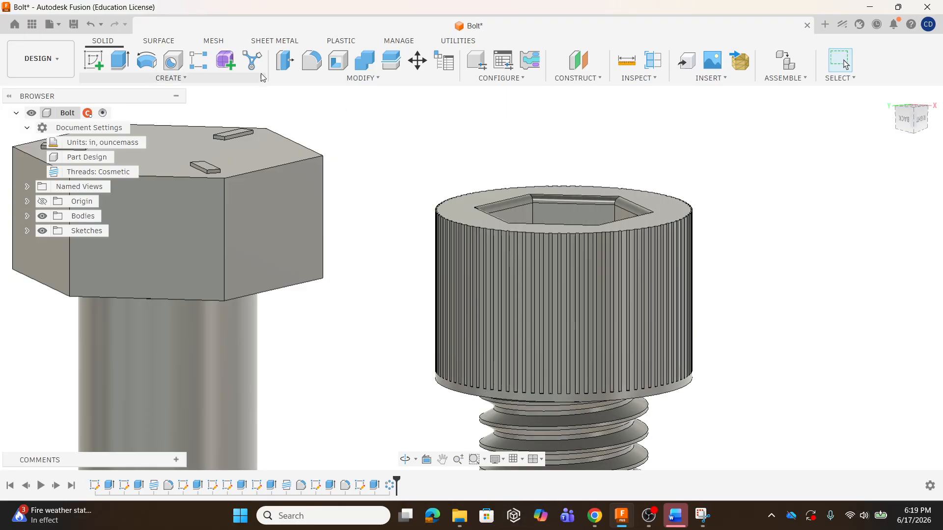
click(312, 57)
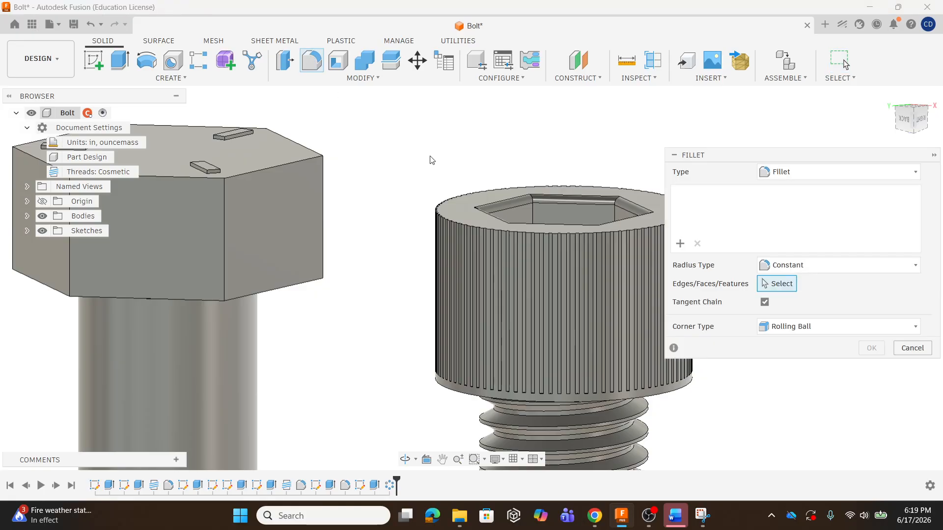
scroll(467, 223, up, 10)
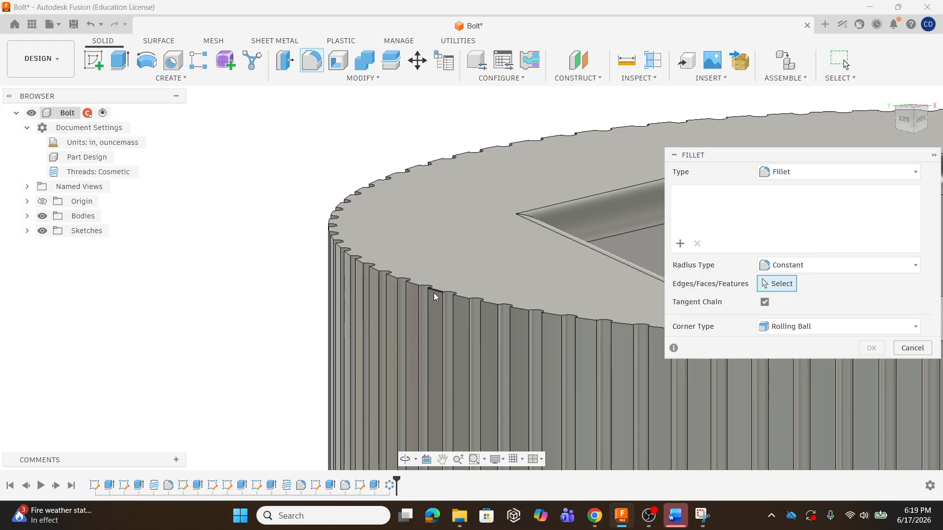
scroll(285, 298, down, 4)
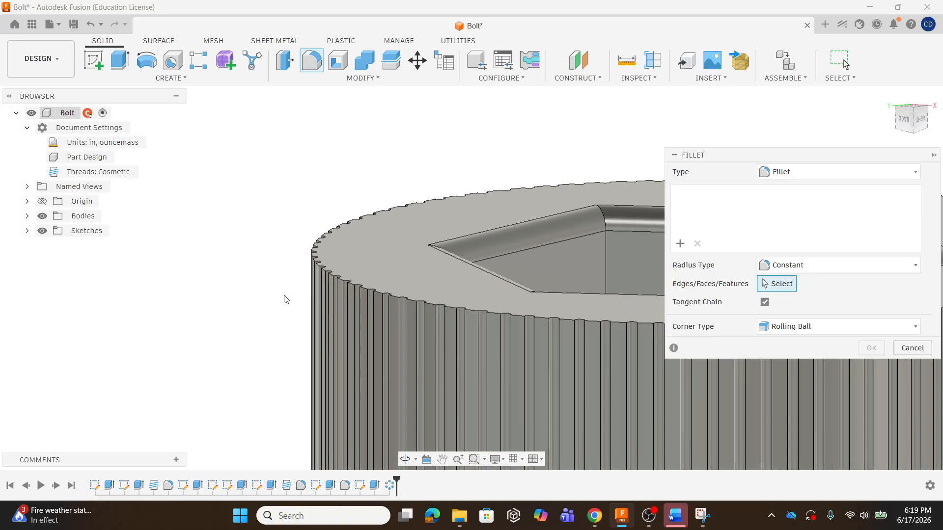
key(Escape)
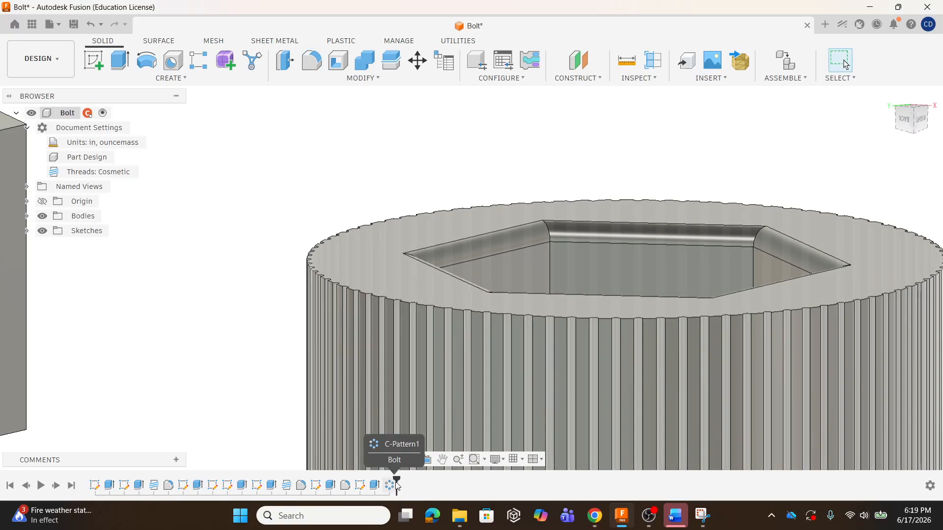
- Roll the timeline back to before the knurl sketch and fillet the top outer edge of the cap screw's head by 0.01 in
drag(390, 481, 351, 483)
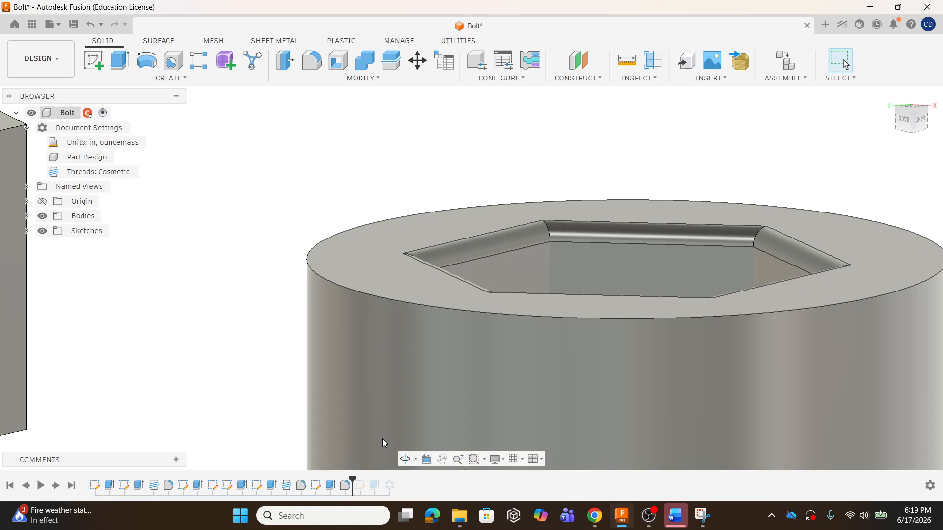
click(318, 66)
click(384, 306)
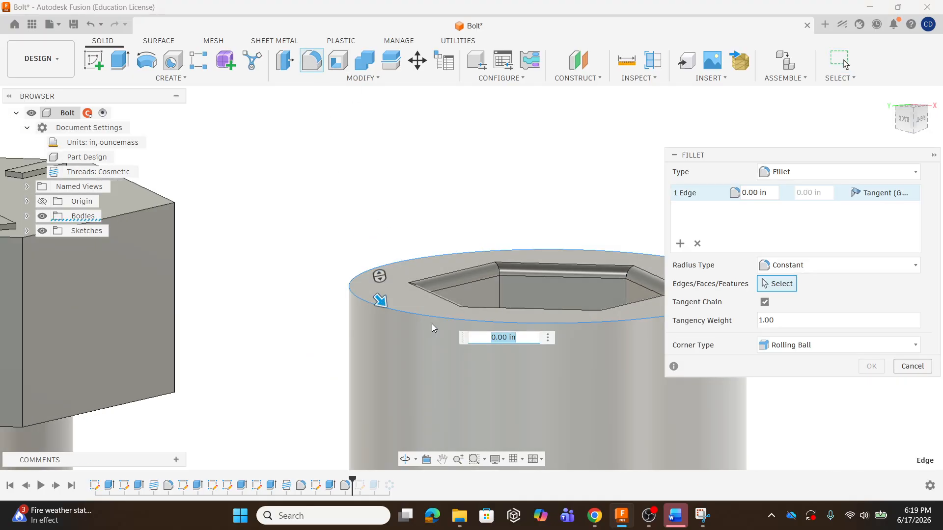
drag(381, 300, 386, 303)
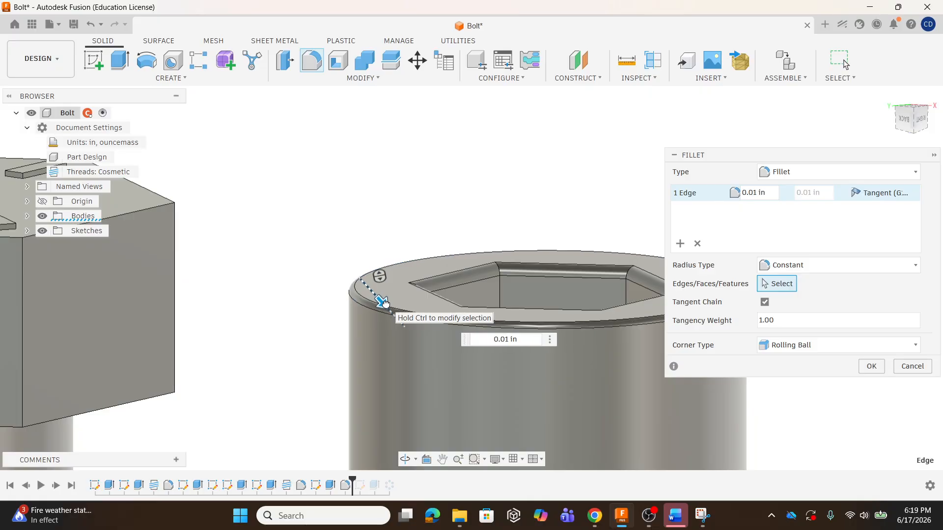
scroll(406, 189, down, 2)
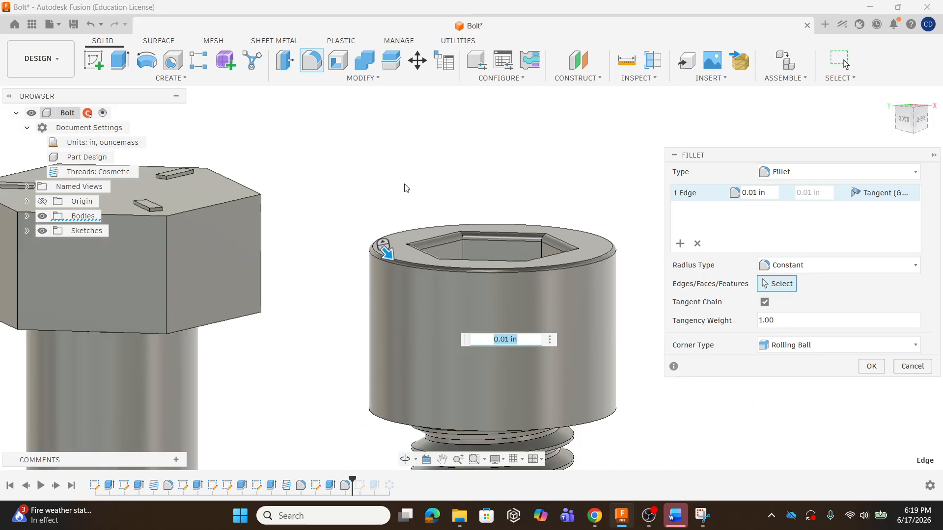
click(877, 369)
- Fillet the bottom outer edge of the cap screw's head by 0.01 in and roll the timeline forward past the circular pattern
shift+middle_drag(365, 394, 364, 337)
key(f)
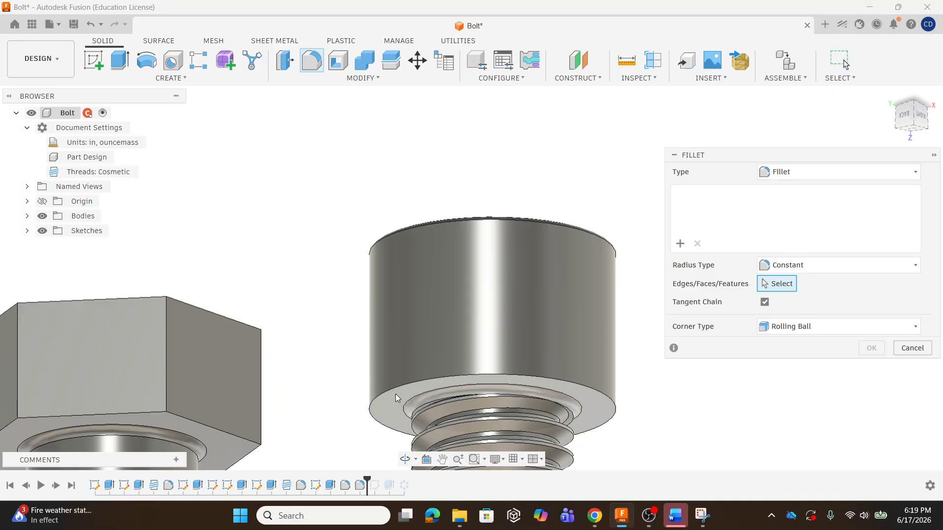
click(391, 386)
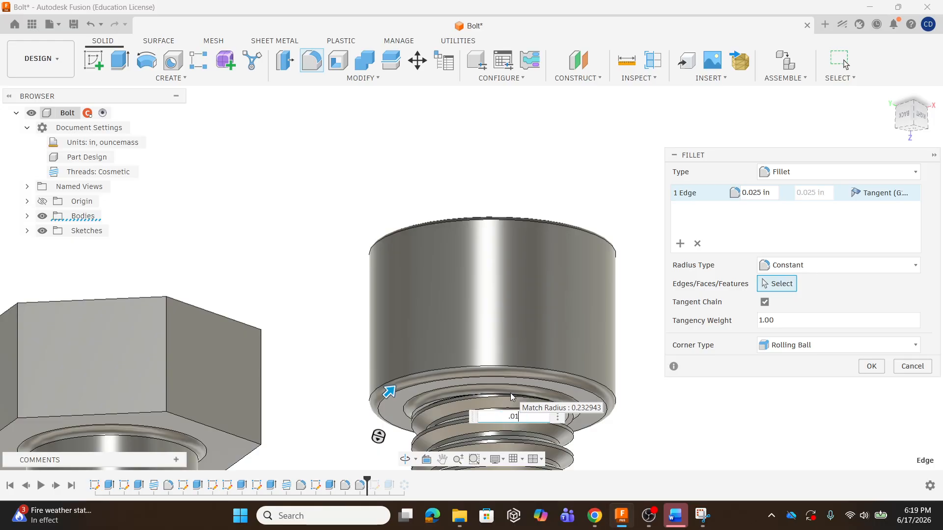
text(.03)
key(Return)
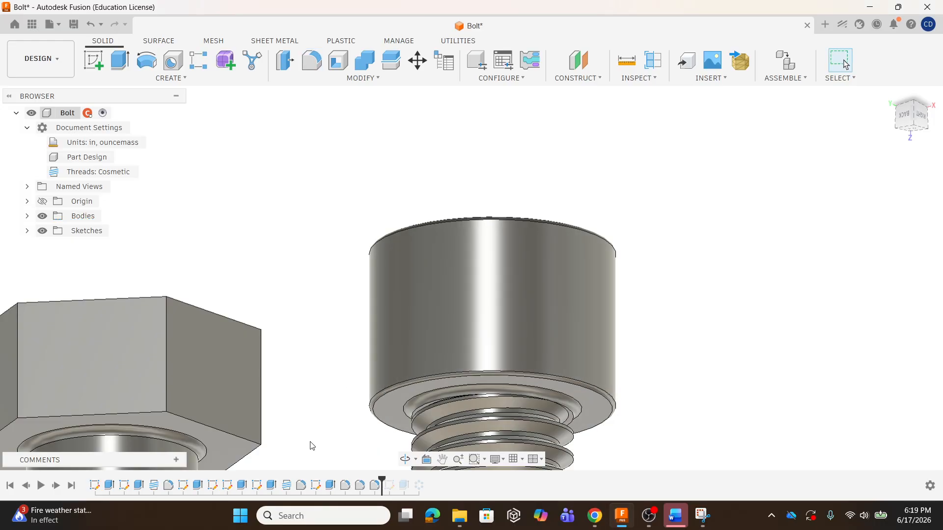
drag(378, 487, 425, 486)
- Examine the knurled head with its filleted edges from below, the side and above, alongside the hex bolt
shift+middle_drag(516, 314, 242, 369)
shift+middle_drag(446, 327, 529, 341)
scroll(464, 344, up, 3)
scroll(465, 348, up, 3)
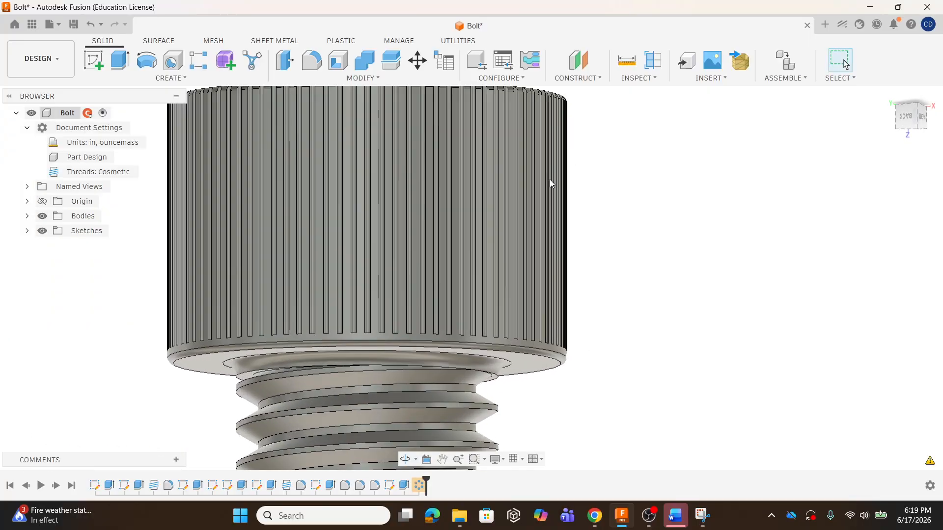
scroll(548, 181, down, 2)
scroll(531, 177, up, 1)
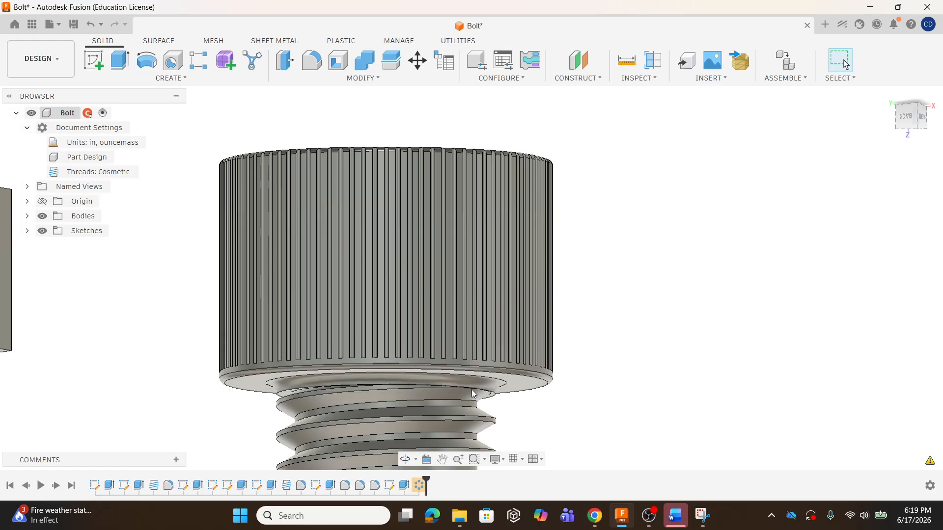
scroll(472, 388, down, 2)
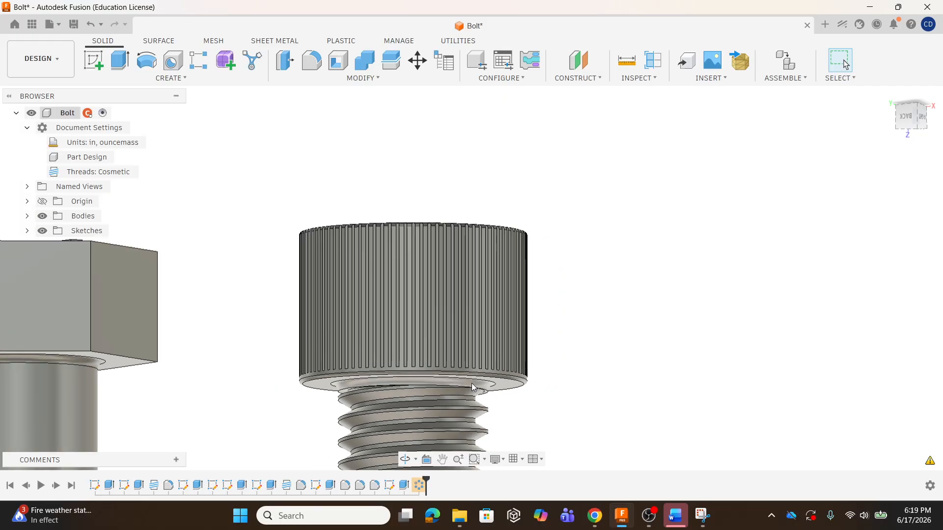
scroll(471, 383, down, 8)
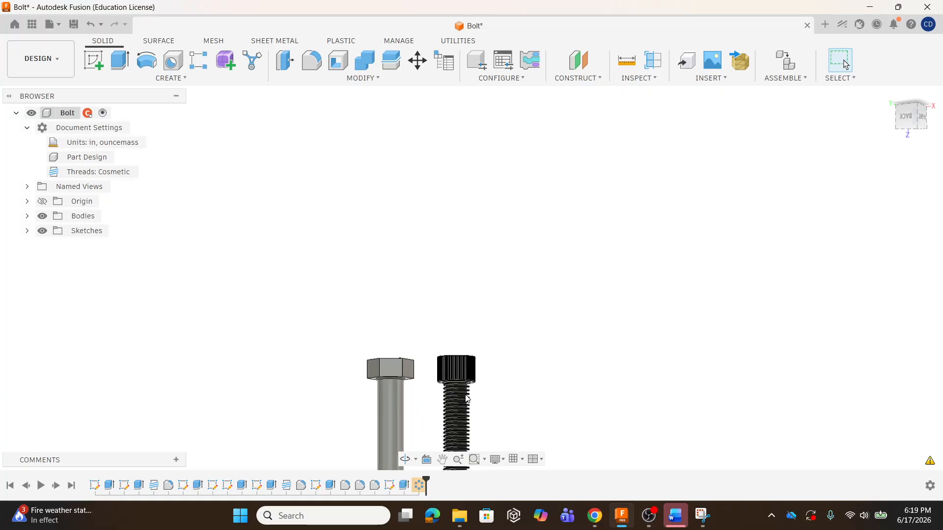
scroll(466, 395, up, 4)
shift+middle_drag(464, 392, 453, 420)
scroll(454, 290, up, 3)
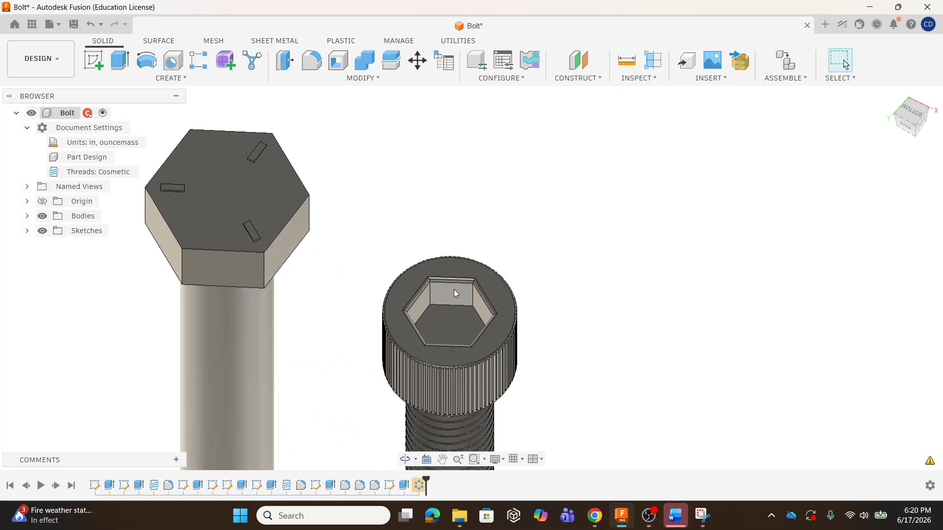
scroll(454, 290, up, 3)
mouse_move(455, 344)
shift+middle_down()
mouse_move(456, 363)
mouse_move(461, 335)
shift+middle_up()
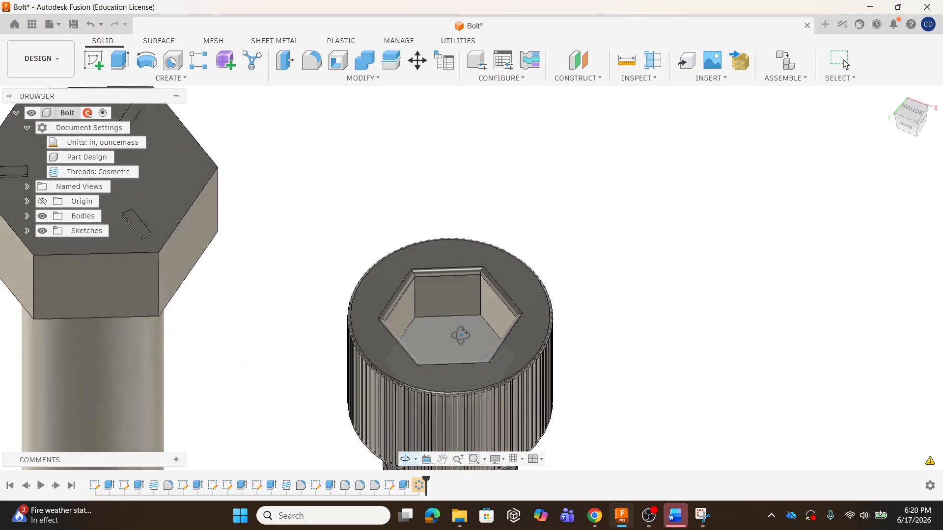
scroll(414, 275, down, 5)
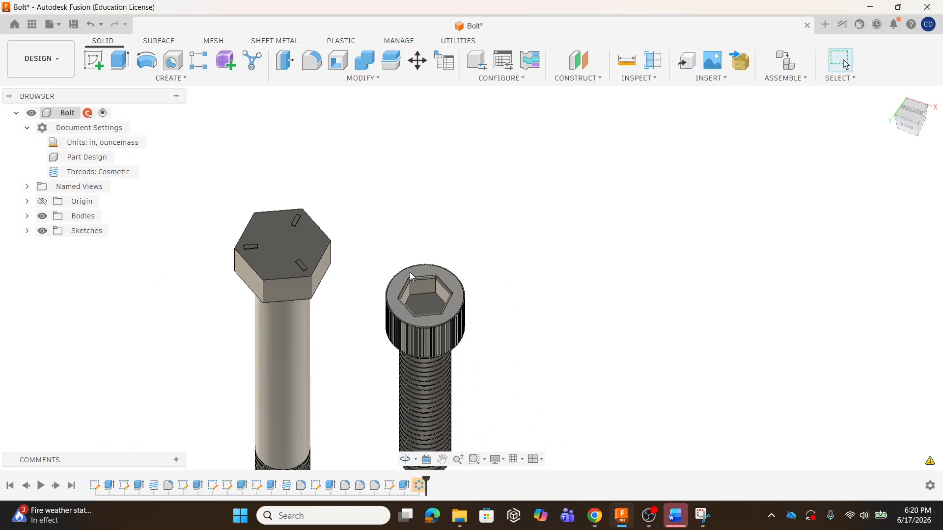
scroll(422, 330, up, 3)
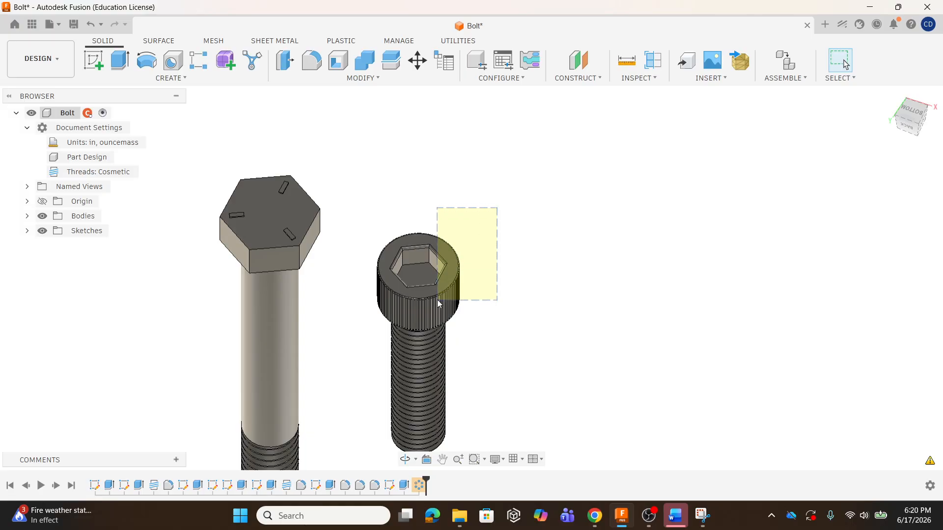
drag(439, 302, 373, 463)
key(Escape)
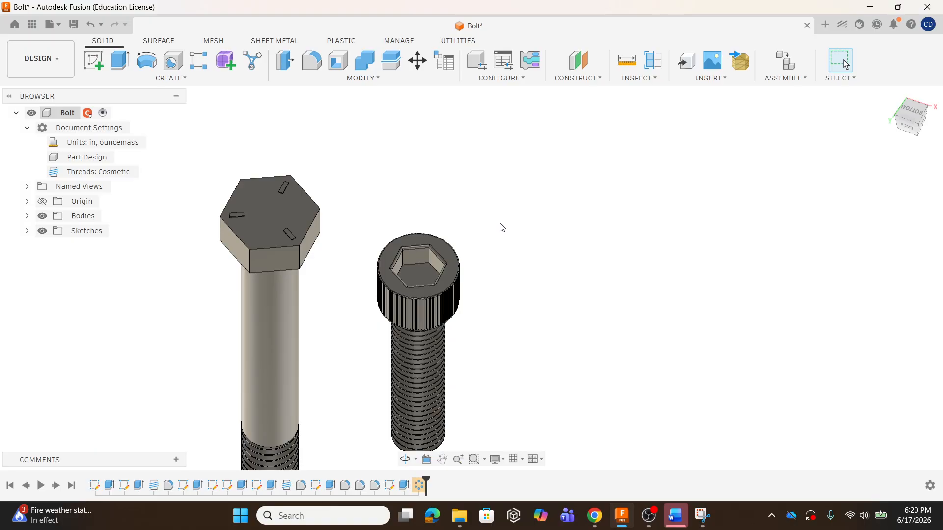
drag(501, 220, 358, 465)
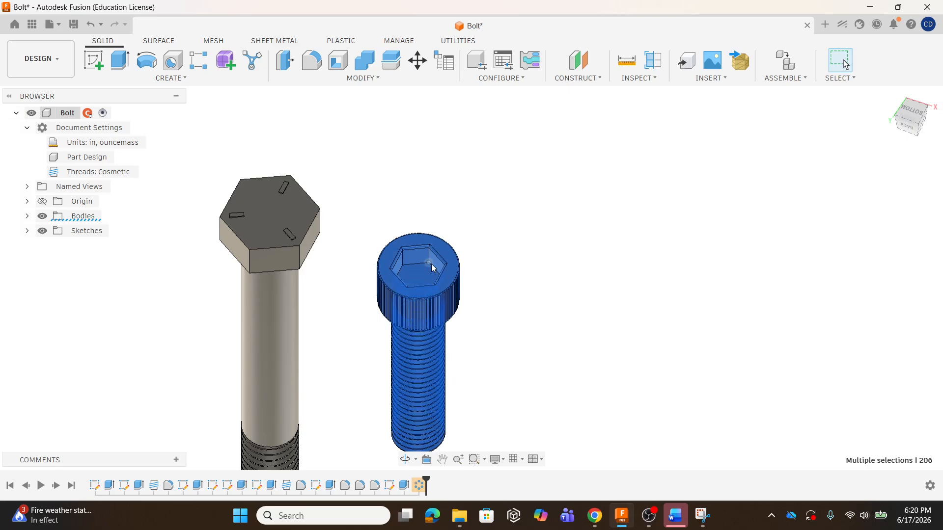
right_click(447, 251)
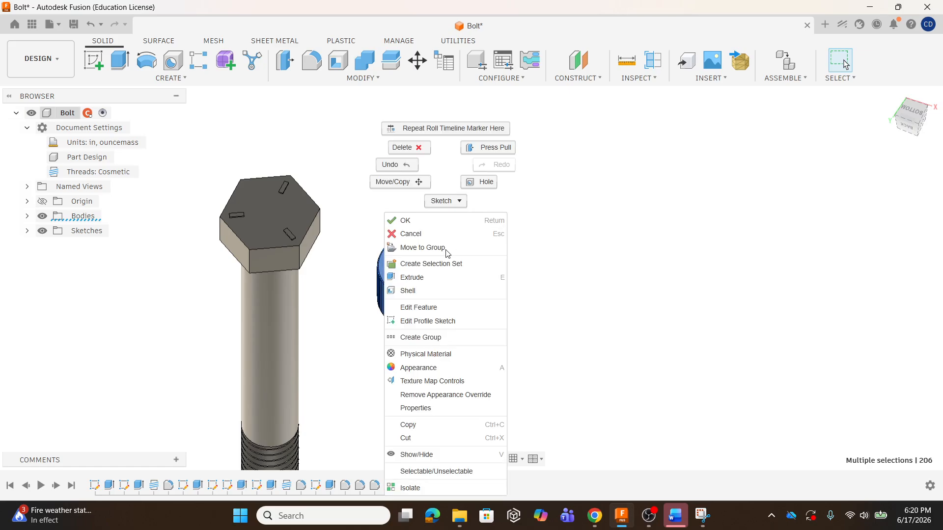
click(428, 355)
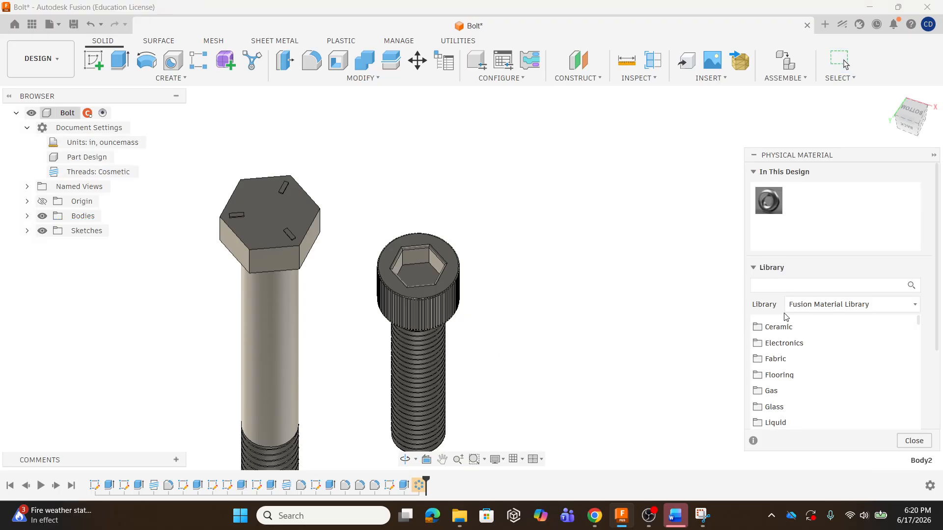
scroll(812, 341, down, 10)
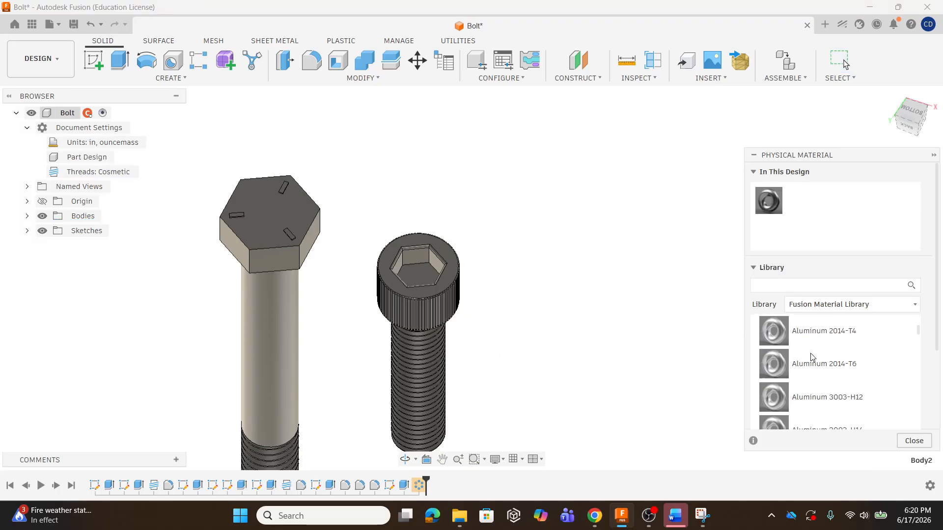
scroll(811, 353, down, 8)
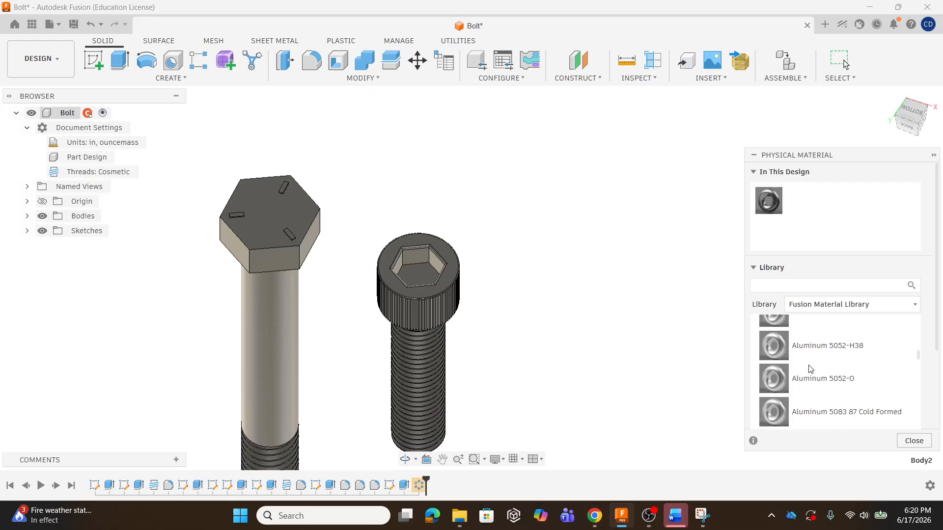
scroll(811, 369, down, 8)
scroll(809, 370, down, 15)
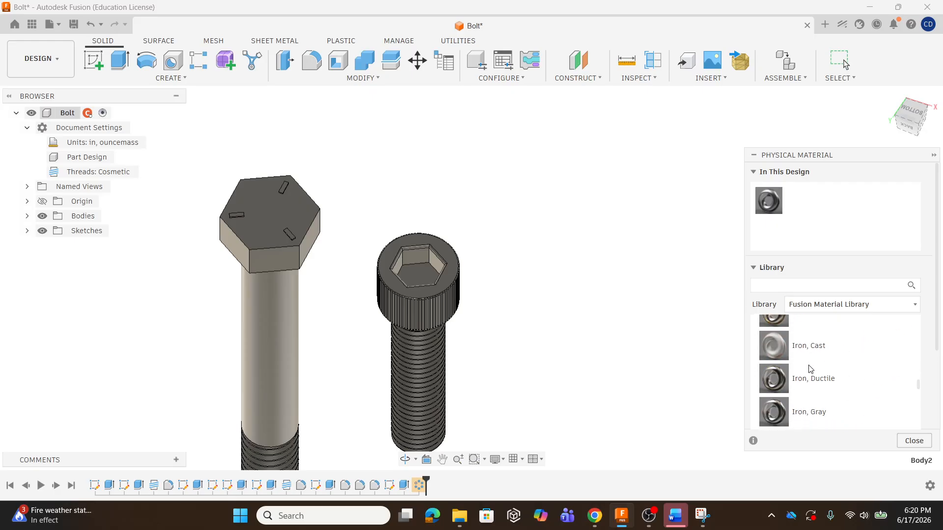
scroll(809, 369, down, 10)
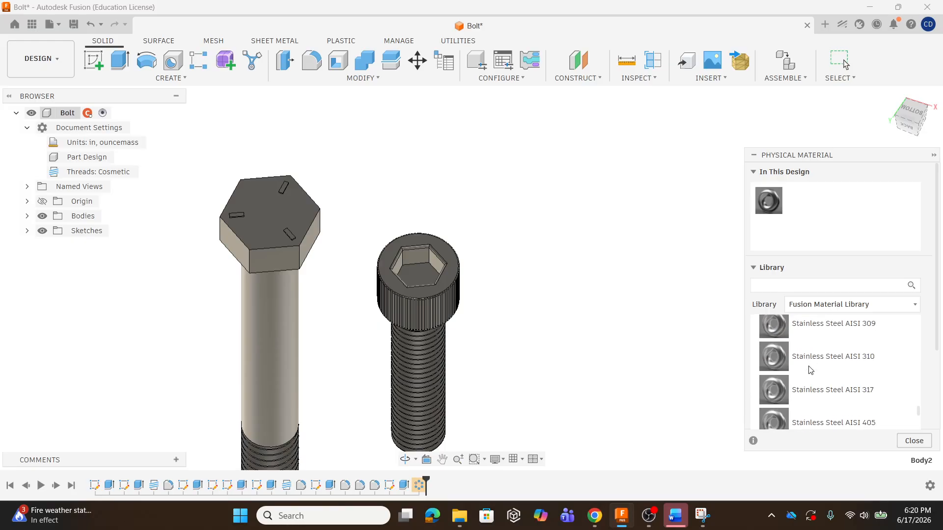
scroll(809, 373, down, 3)
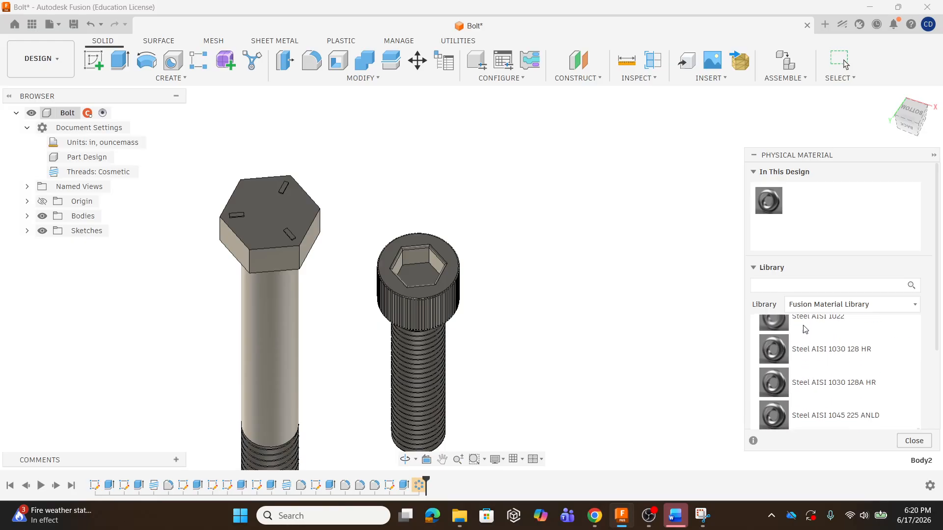
key(Escape)
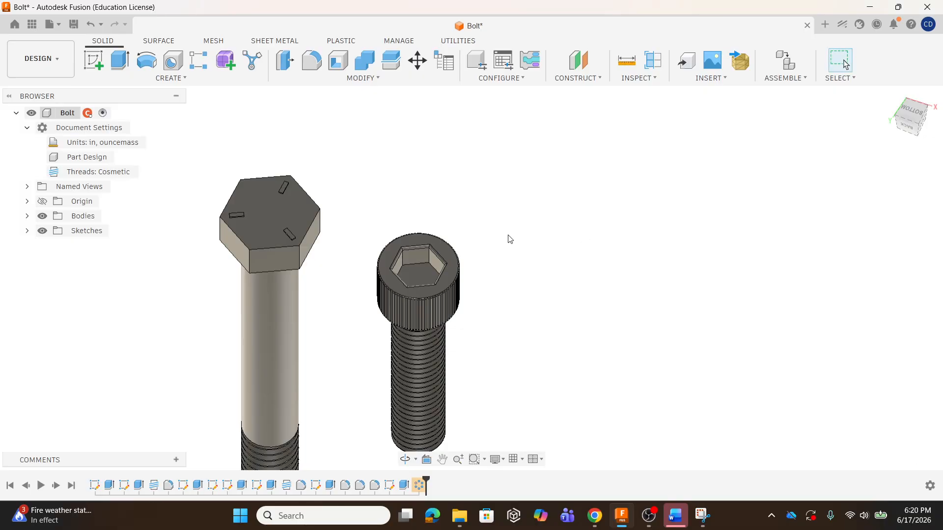
- Apply the Paint - Metallic (Black) appearance to the cap screw from the Metallic group of the paint library
key(a)
scroll(720, 271, down, 3)
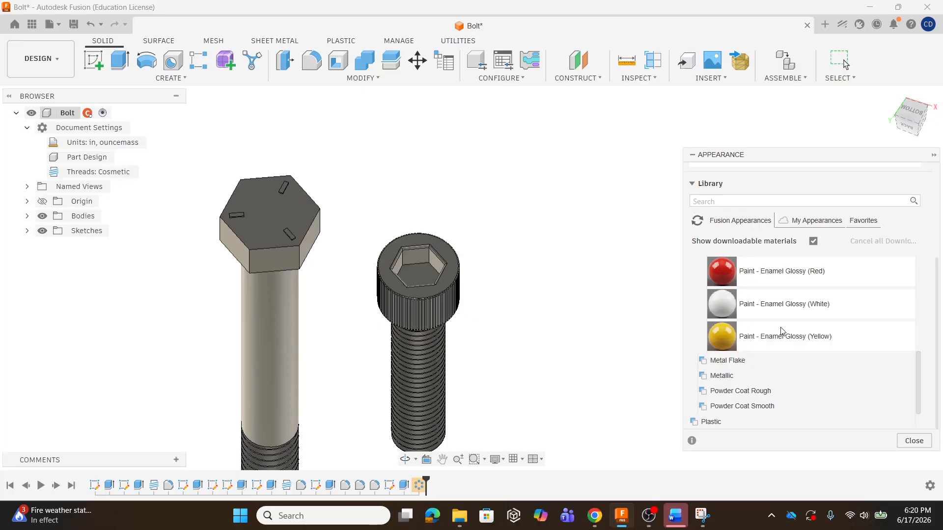
scroll(781, 331, up, 3)
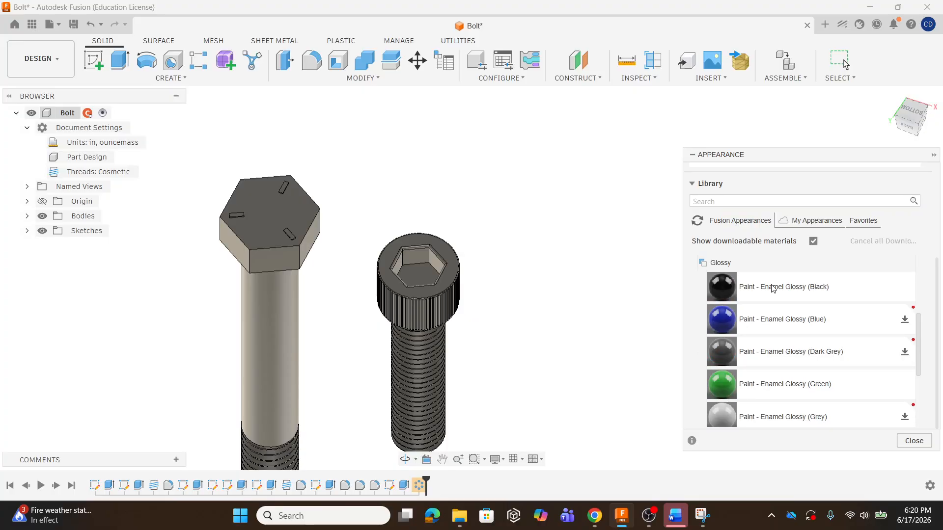
scroll(766, 290, down, 5)
scroll(757, 332, up, 2)
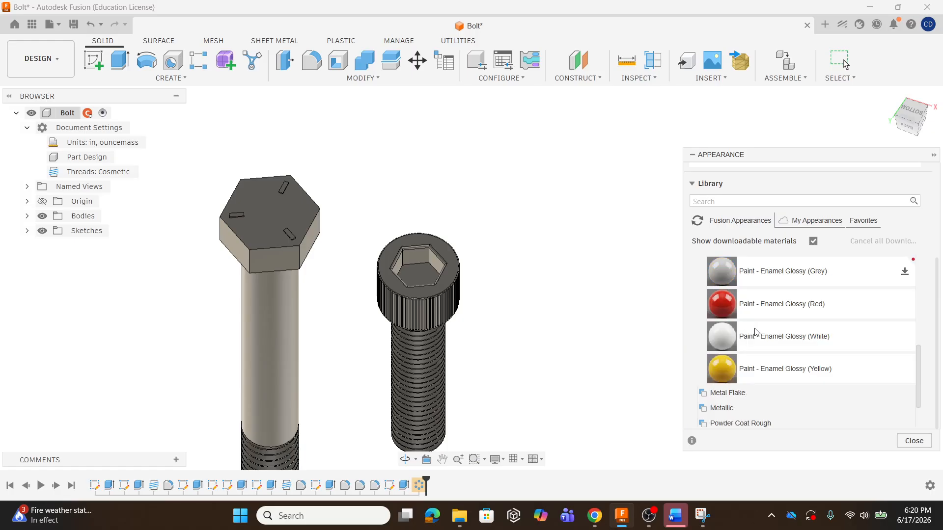
scroll(786, 324, up, 3)
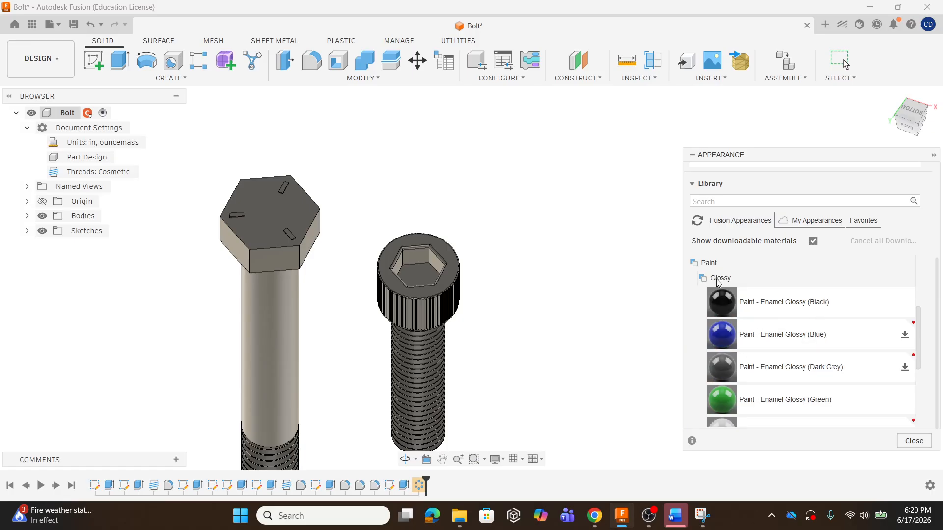
click(720, 279)
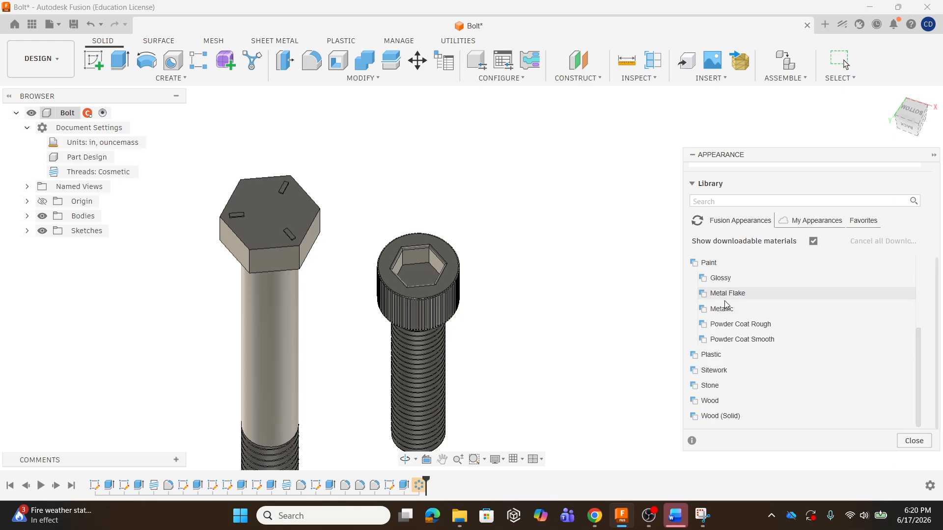
click(726, 309)
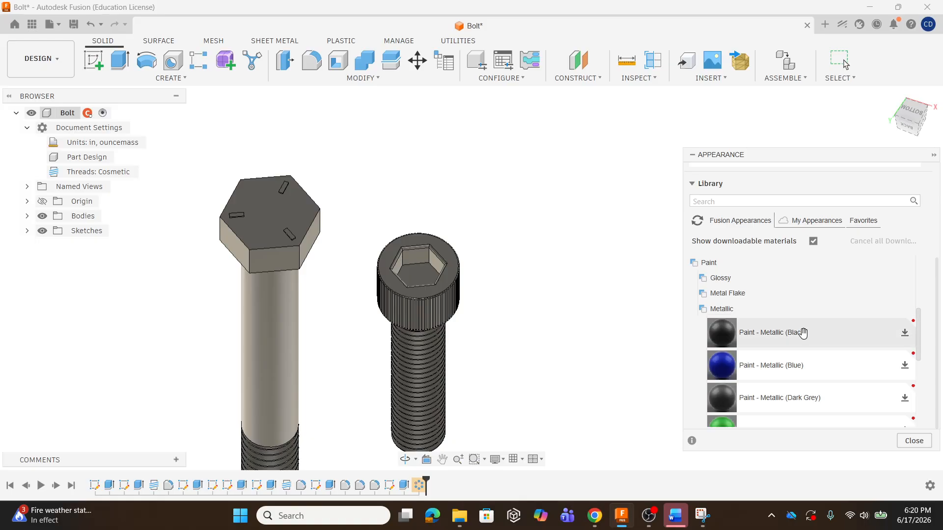
scroll(791, 369, down, 6)
scroll(789, 374, up, 4)
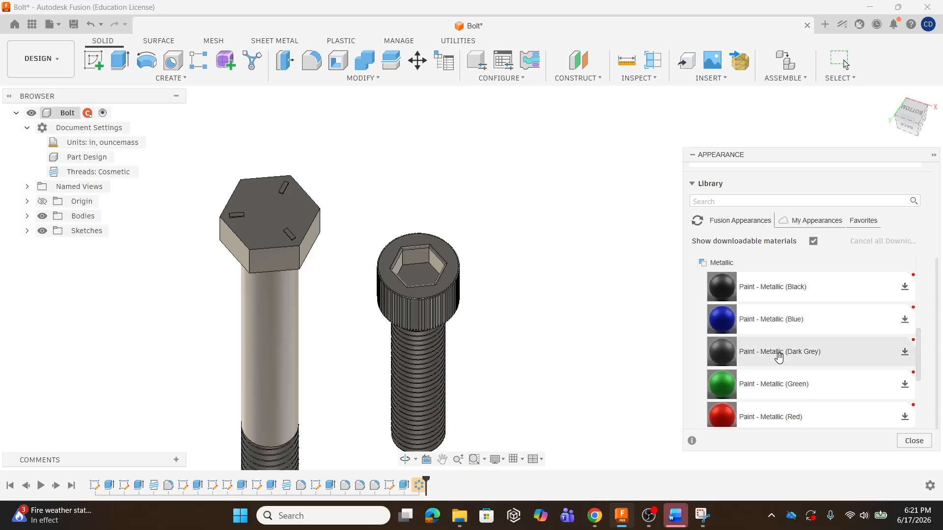
click(798, 294)
drag(731, 292, 429, 288)
- Apply the Powder Coat - Rough (Black) appearance to the cap screw and check the texture on its head and threads
scroll(436, 347, up, 2)
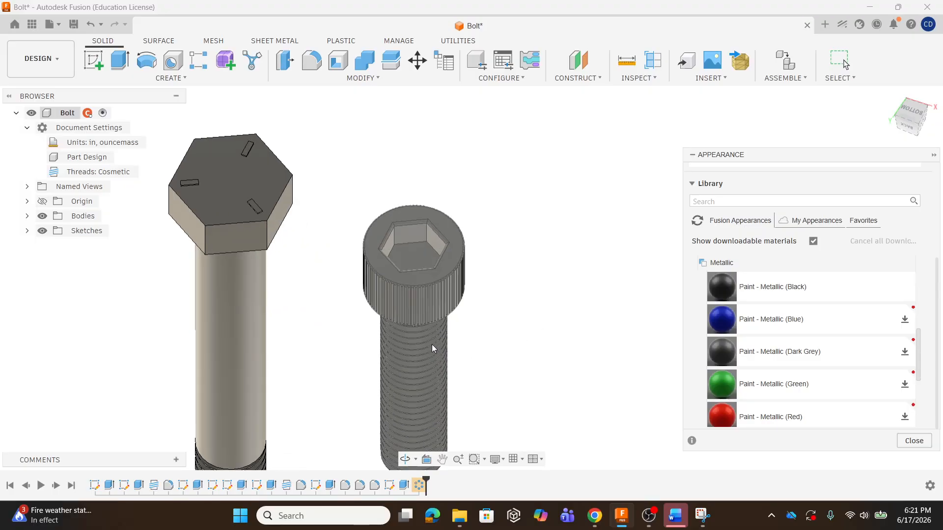
shift+middle_drag(432, 344, 531, 272)
shift+middle_drag(513, 347, 479, 322)
scroll(864, 316, down, 5)
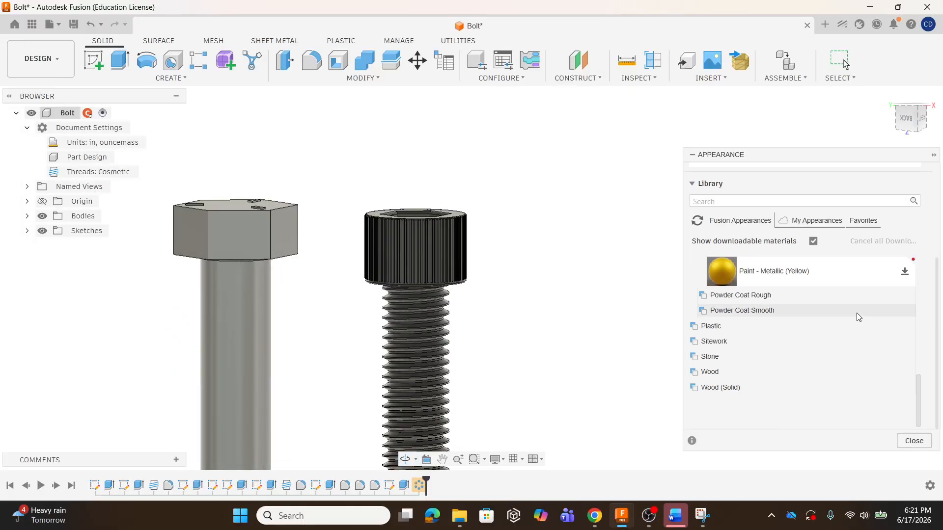
scroll(854, 315, up, 5)
scroll(848, 312, down, 5)
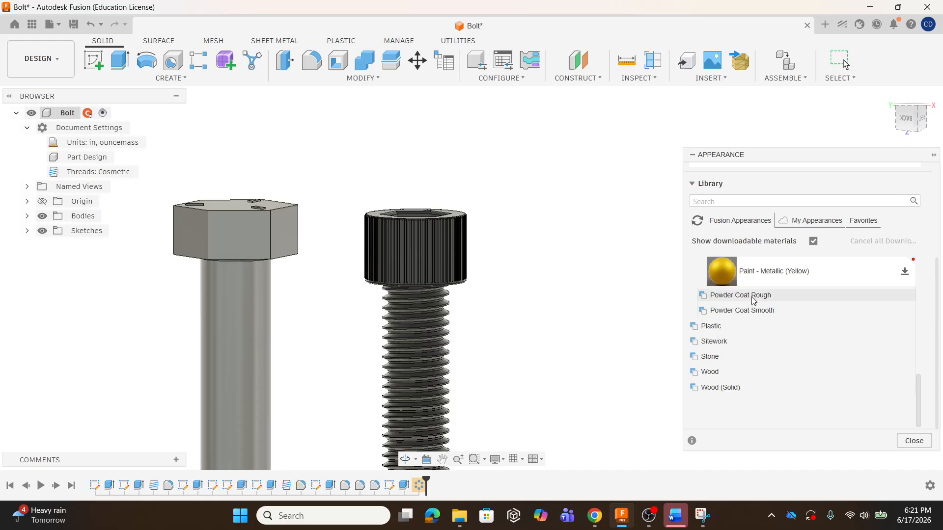
click(754, 297)
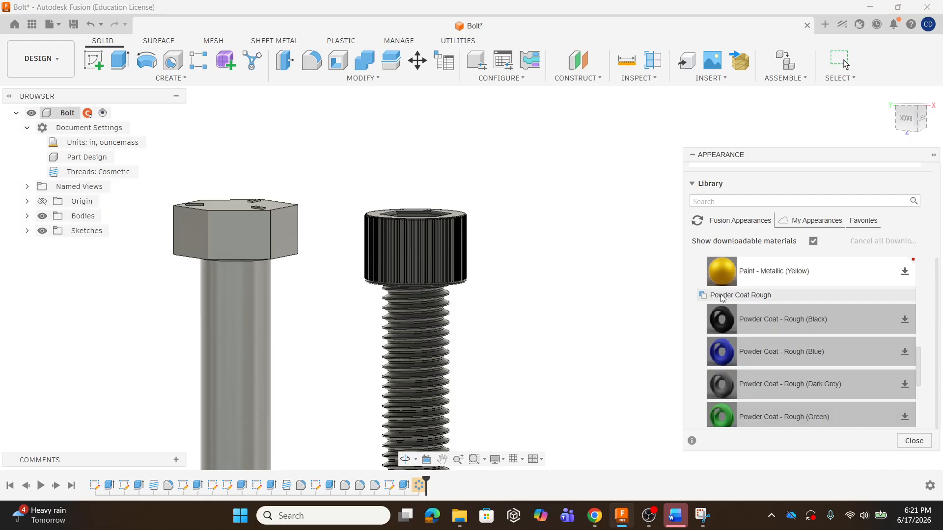
click(906, 320)
drag(810, 323, 516, 297)
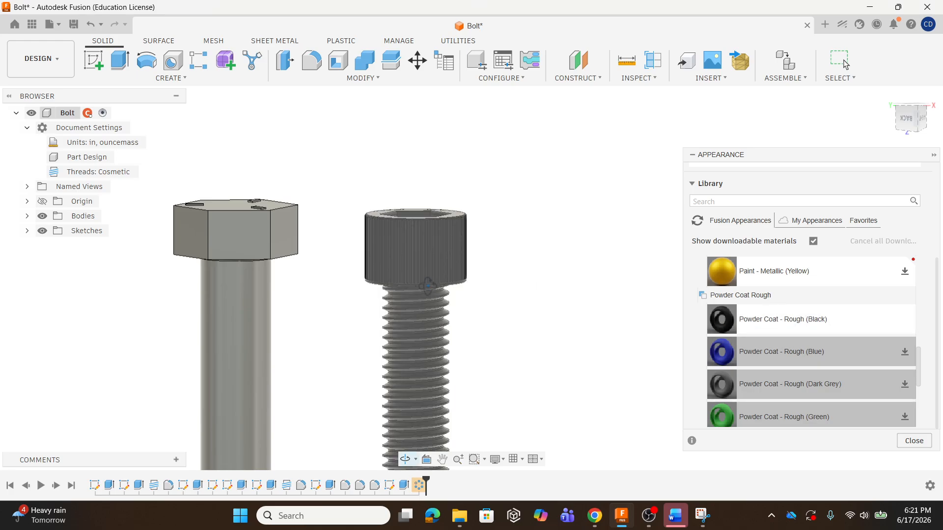
shift+middle_drag(430, 291, 421, 233)
scroll(439, 318, up, 5)
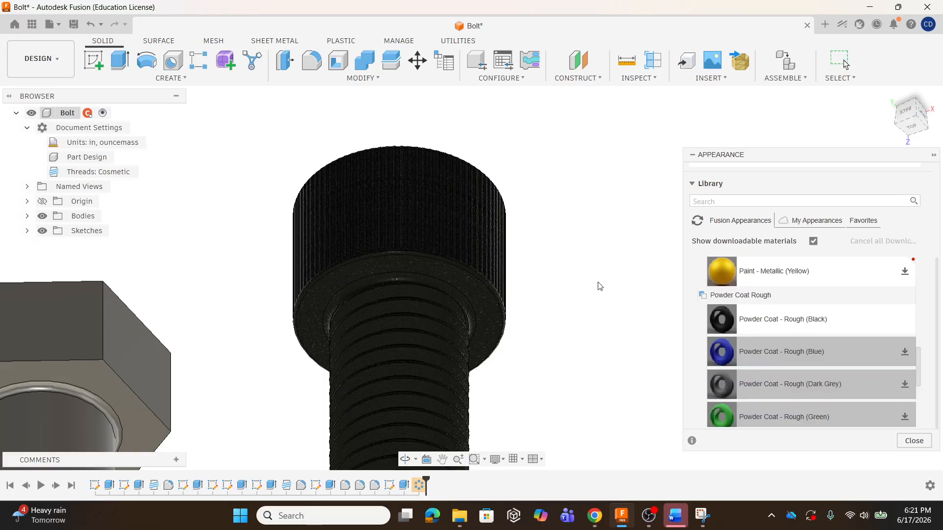
mouse_move(599, 286)
shift+middle_down()
mouse_move(562, 301)
mouse_move(558, 242)
mouse_move(545, 284)
mouse_move(589, 295)
shift+middle_up()
scroll(764, 317, up, 3)
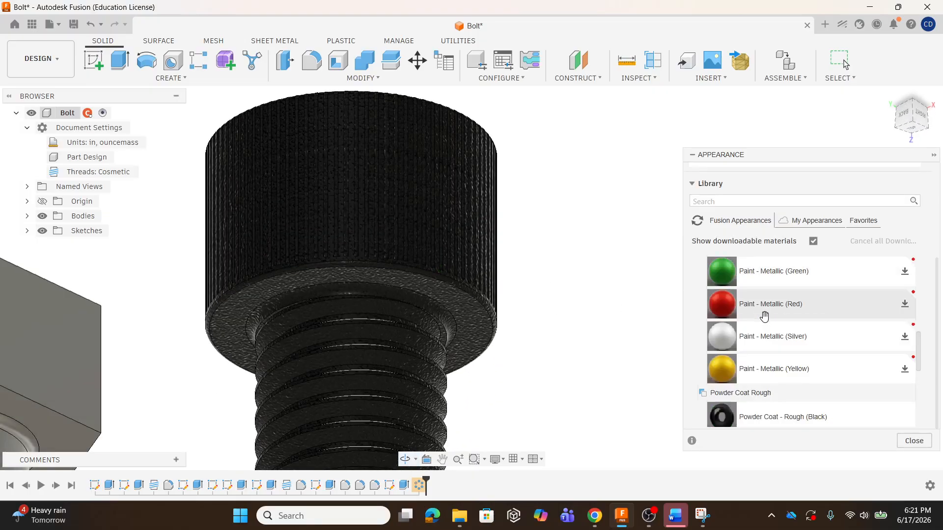
- Apply the Paint - Metallic (Black) appearance to the cap screw again and compare it with the hex bolt
scroll(764, 317, up, 3)
scroll(769, 324, down, 10)
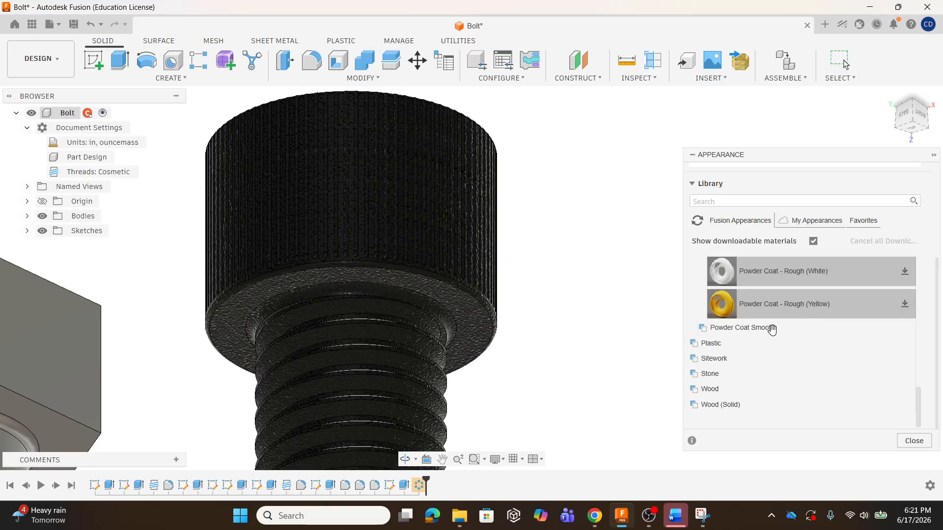
scroll(772, 330, up, 3)
scroll(786, 339, down, 3)
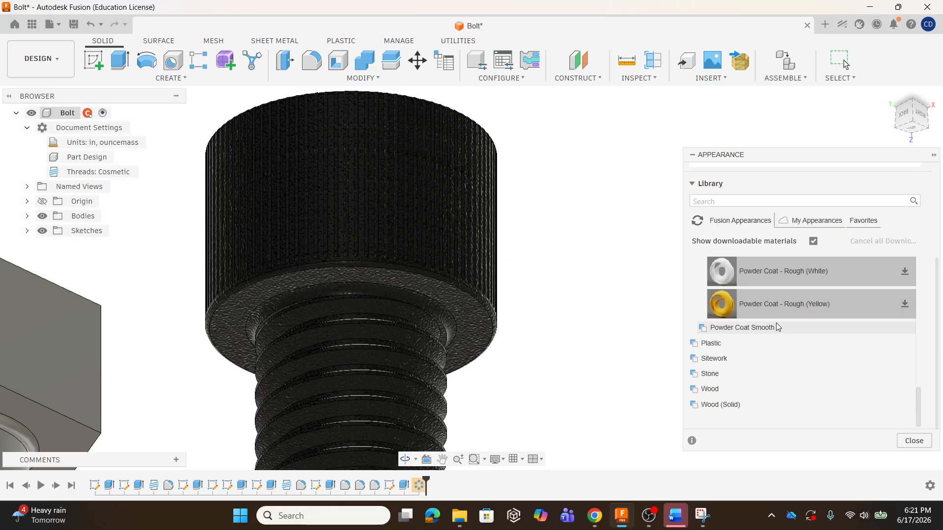
scroll(771, 329, up, 10)
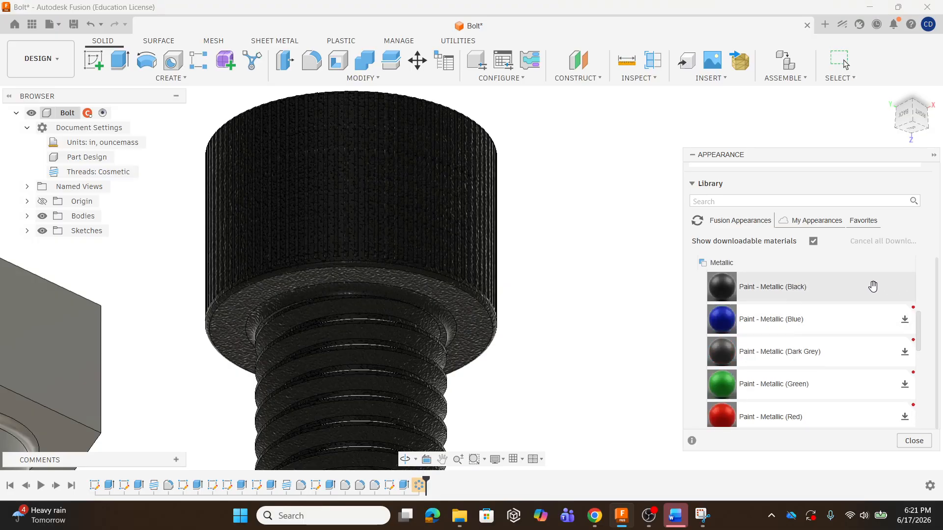
drag(872, 286, 457, 252)
scroll(585, 269, down, 4)
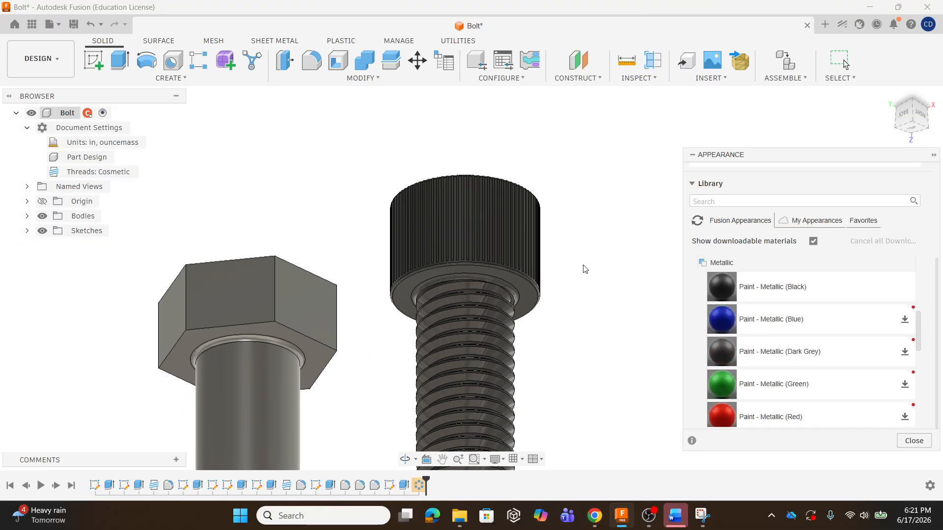
shift+middle_drag(583, 265, 576, 311)
scroll(576, 310, down, 2)
scroll(417, 314, up, 1)
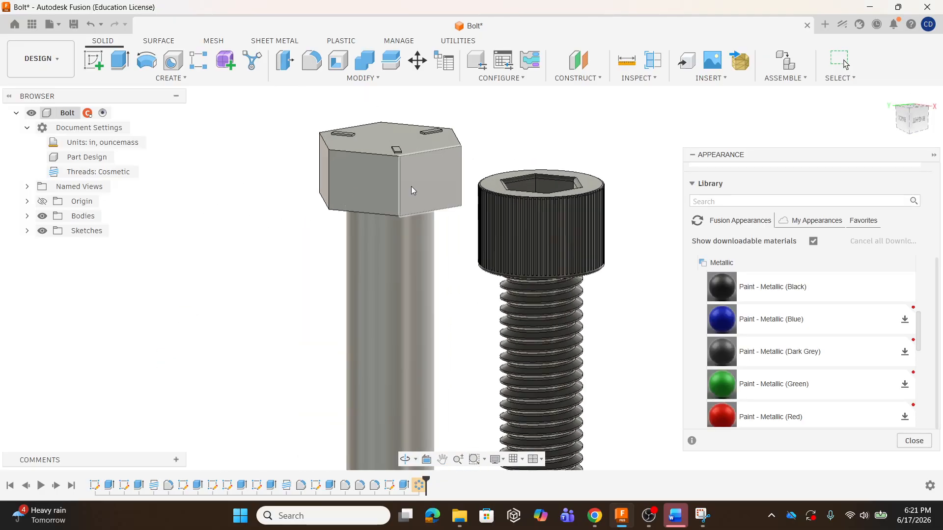
- Look through the paint appearances for other black finishes and collapse the Paint category with its subgroups
scroll(759, 330, down, 3)
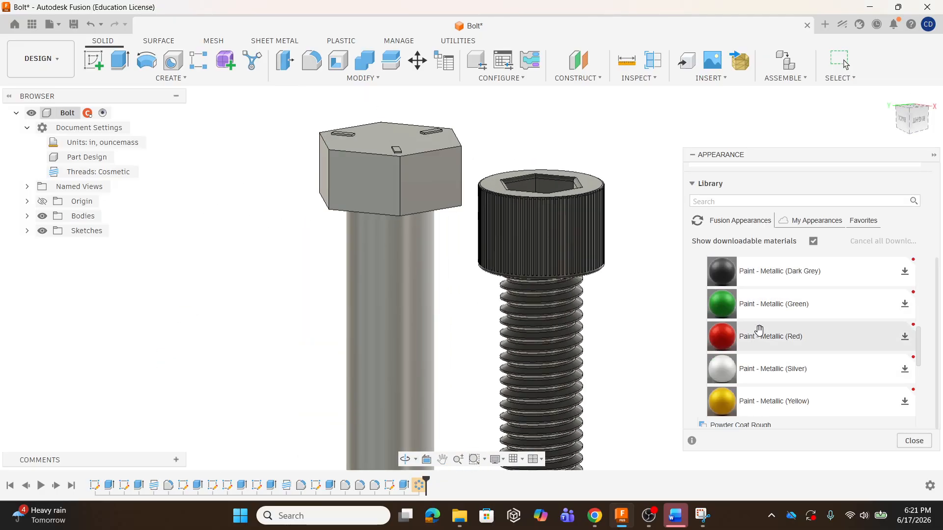
scroll(759, 330, down, 10)
scroll(776, 346, up, 12)
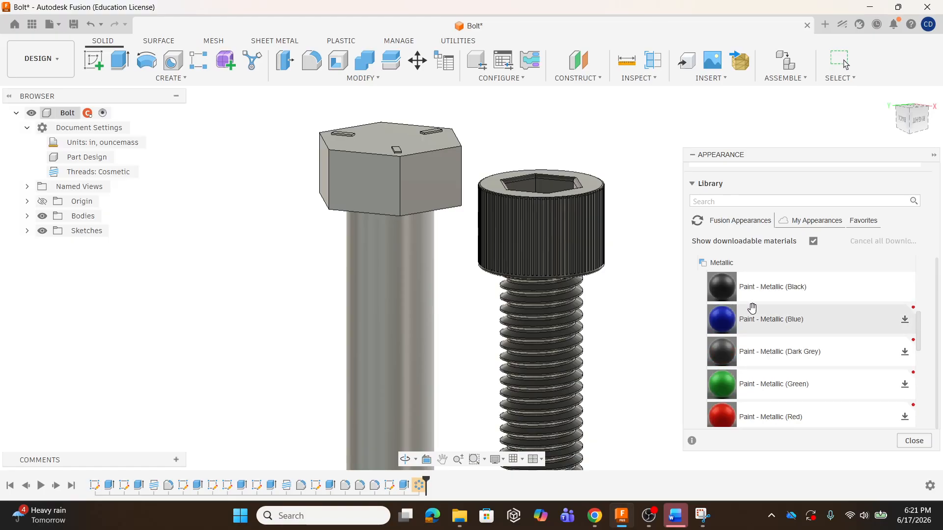
scroll(759, 314, up, 3)
click(751, 323)
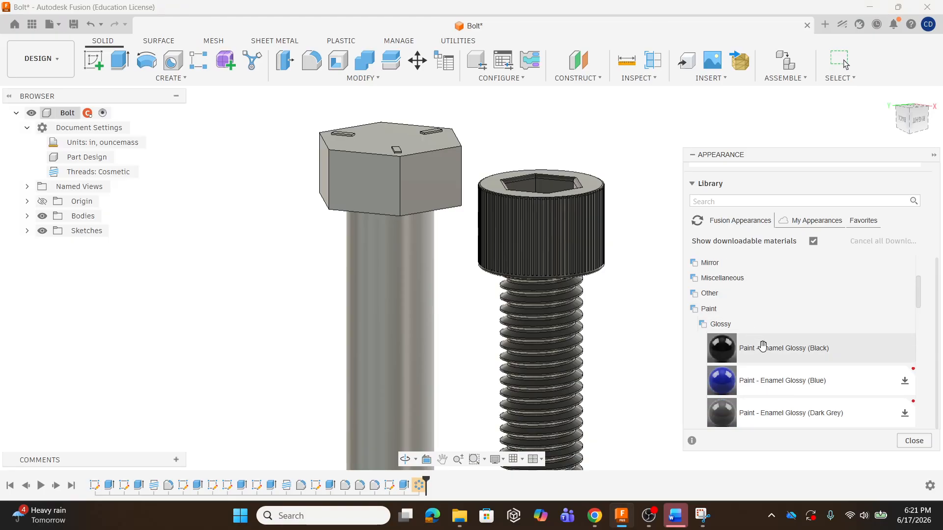
scroll(766, 347, down, 4)
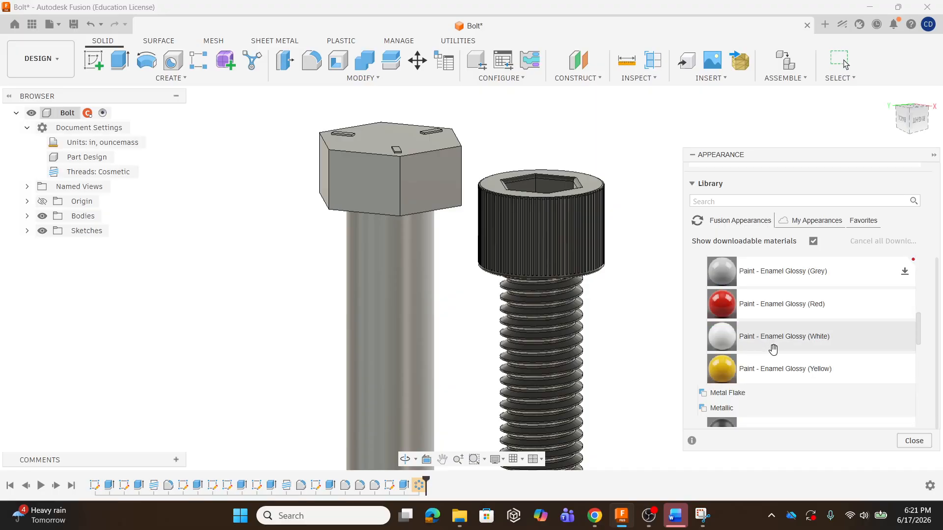
scroll(747, 348, up, 4)
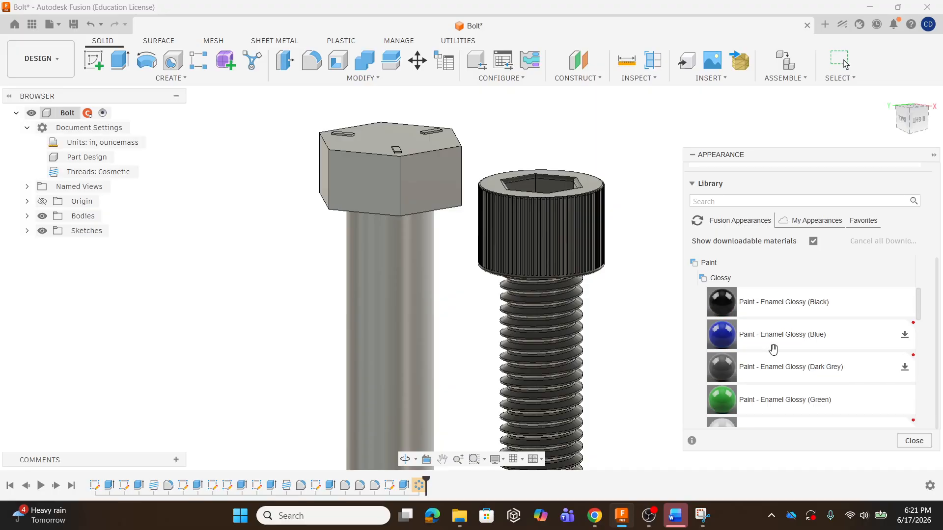
click(709, 282)
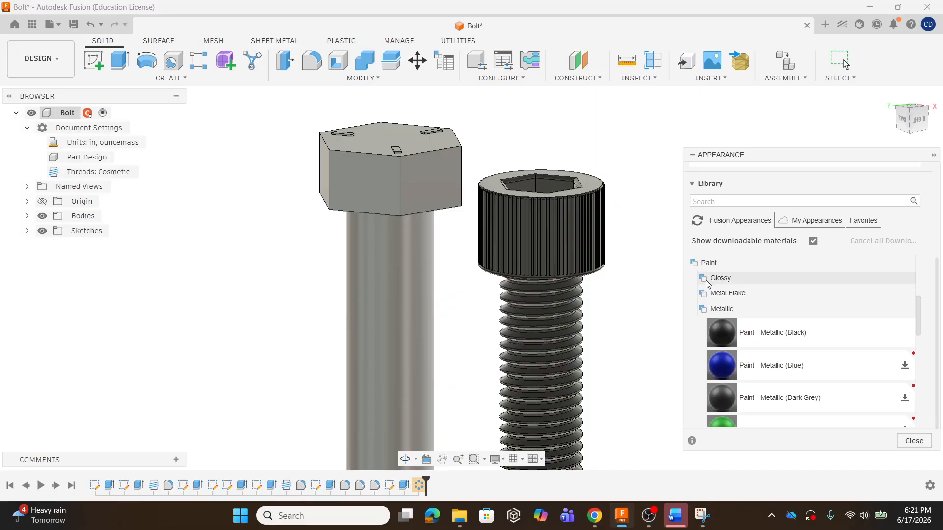
click(703, 311)
click(704, 324)
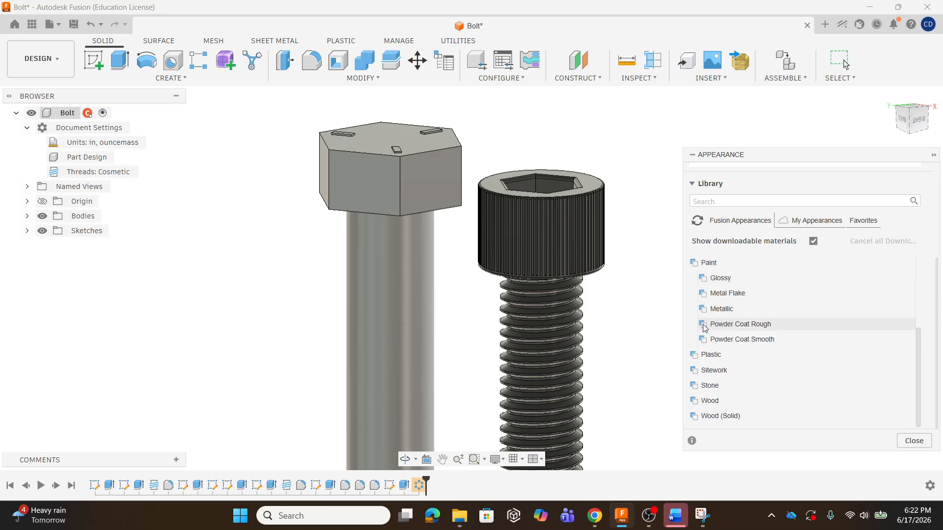
click(704, 265)
- Download the Coating - Black Oxide appearance from the metal coatings and apply it to the cap screw
scroll(709, 305, up, 2)
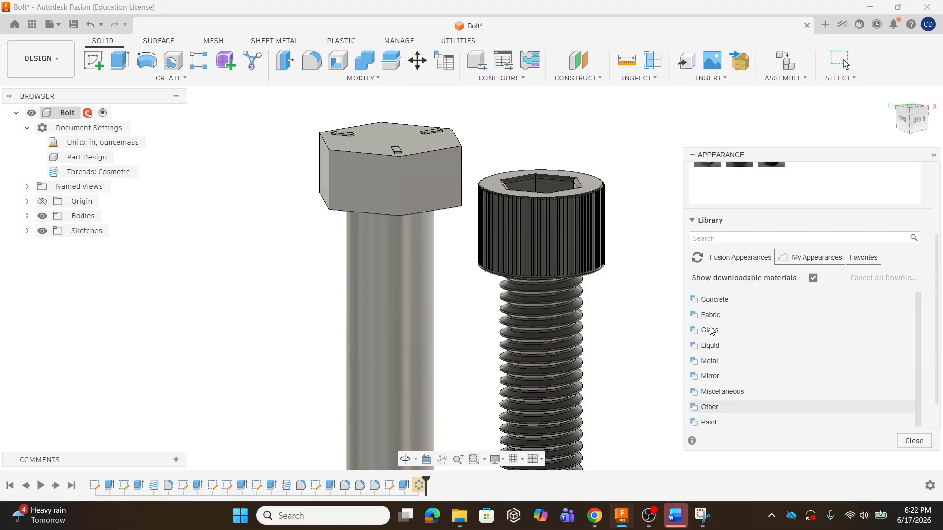
click(710, 361)
scroll(737, 361, down, 2)
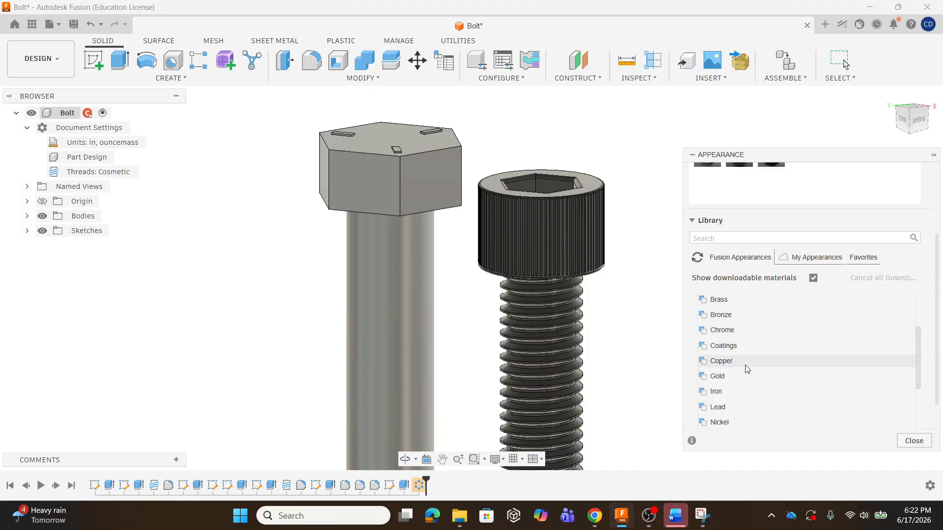
click(734, 348)
scroll(734, 350, down, 1)
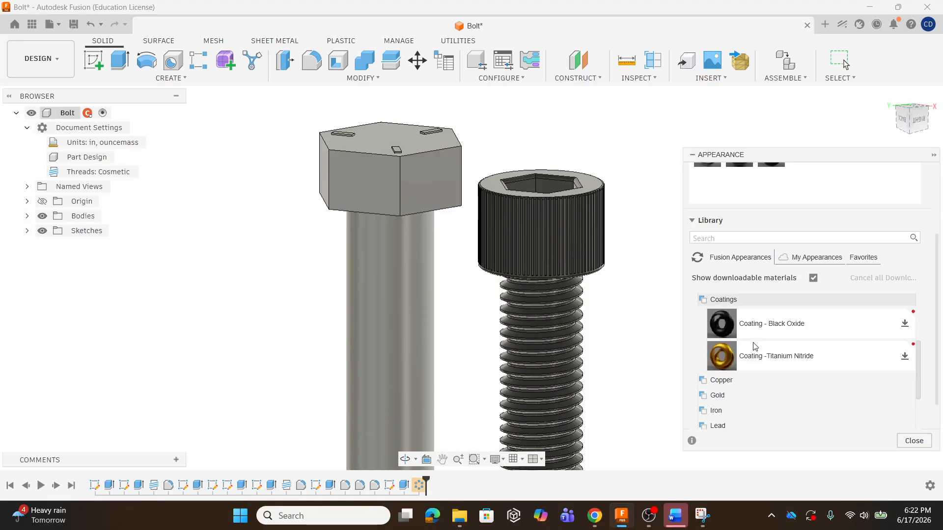
scroll(753, 342, up, 1)
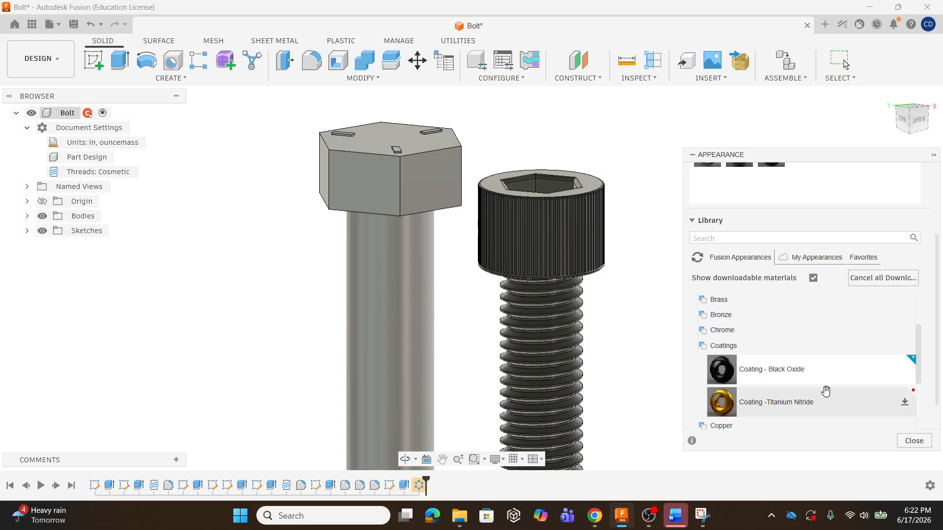
drag(804, 374, 575, 256)
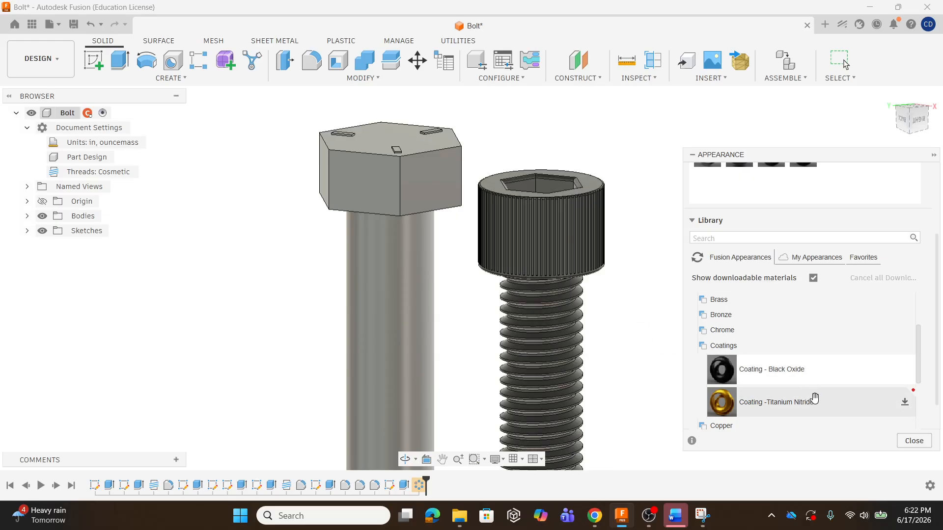
- Download the Chrome - Black appearance from the metal chrome group and apply it to the hex bolt
click(732, 349)
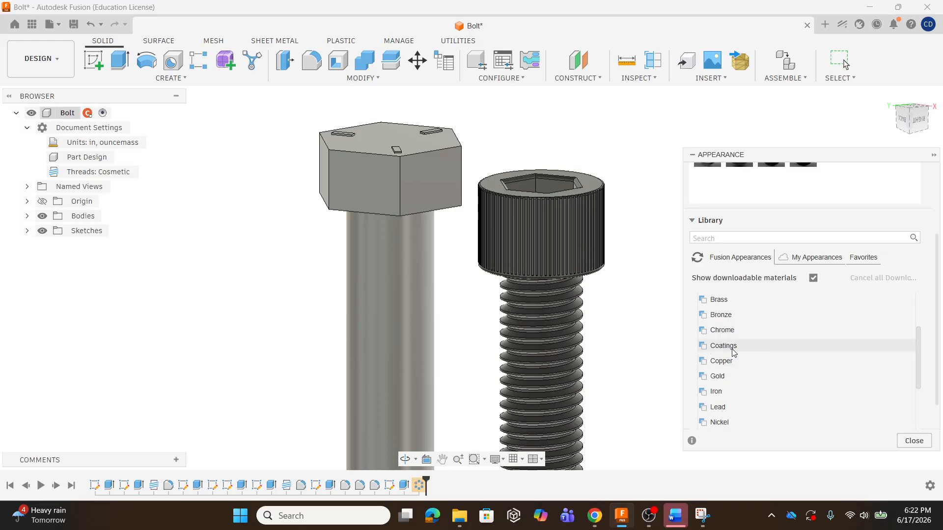
click(719, 331)
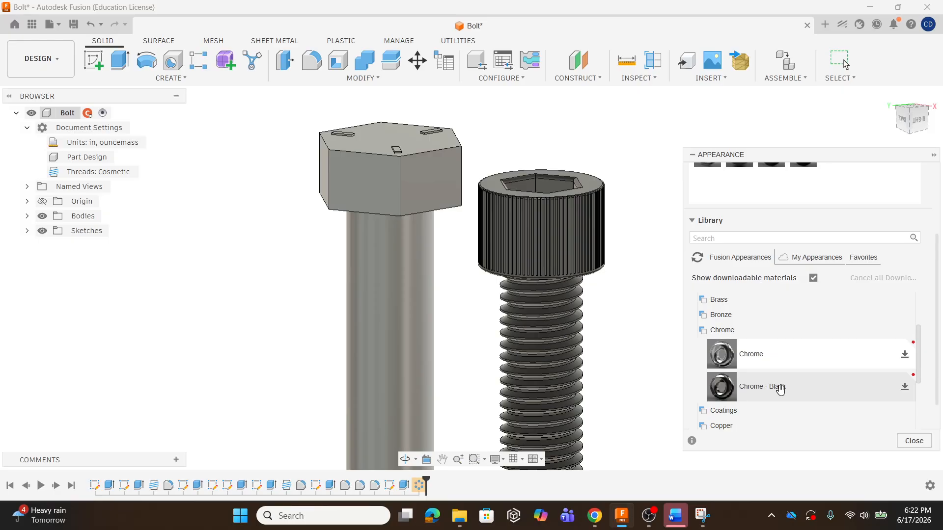
click(905, 386)
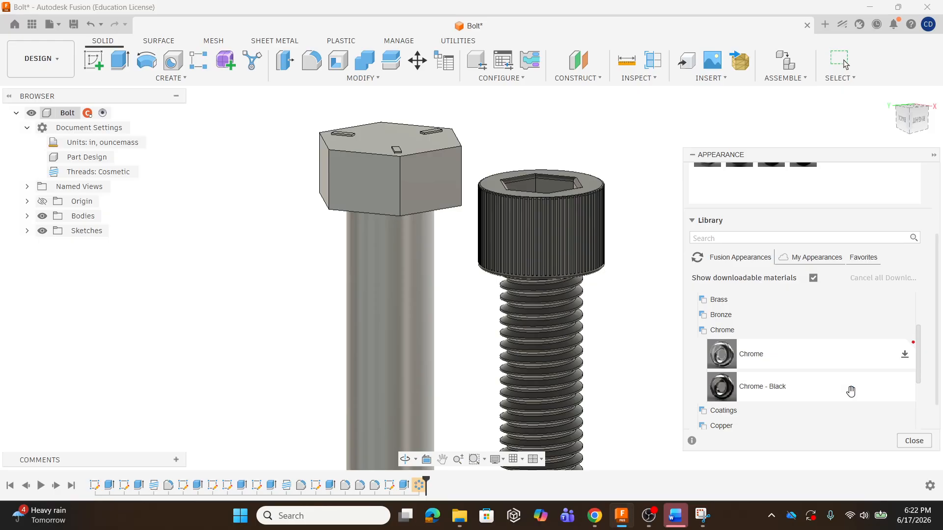
drag(850, 387, 397, 205)
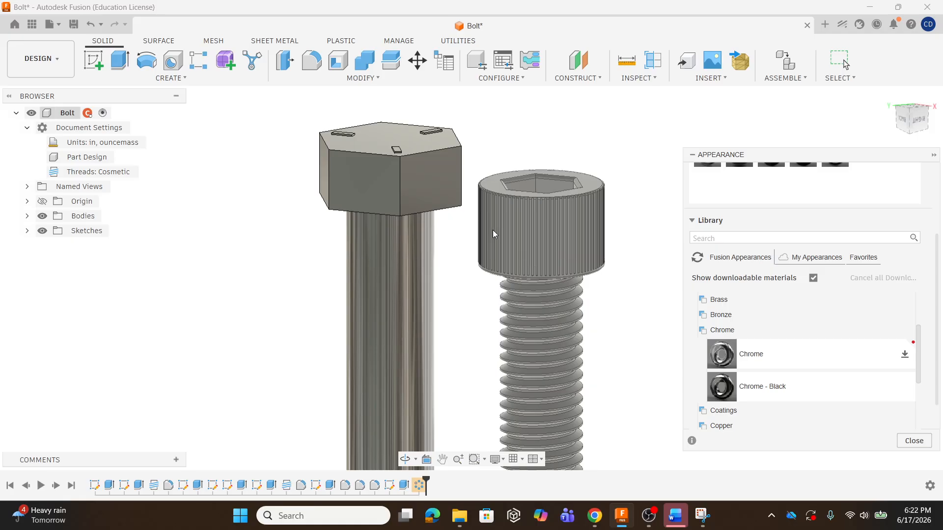
scroll(411, 234, down, 3)
shift+middle_drag(412, 233, 446, 257)
scroll(402, 196, up, 5)
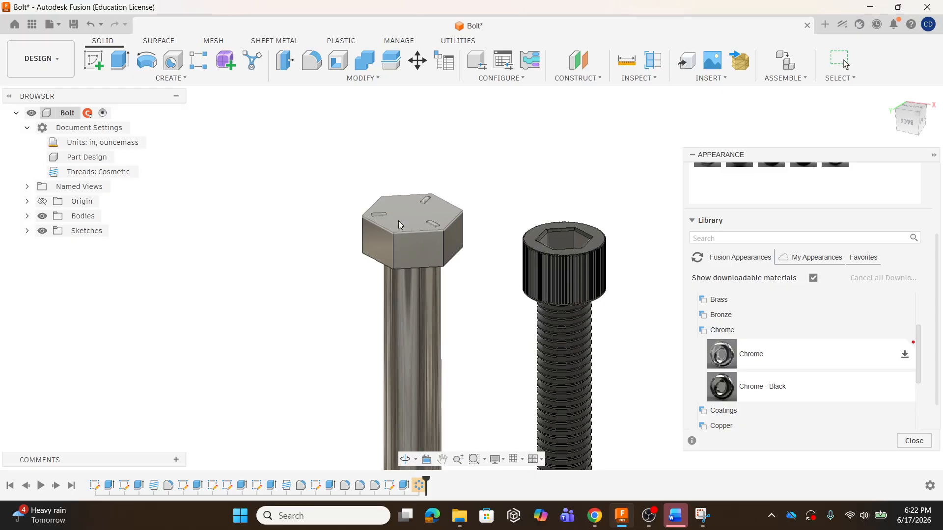
shift+middle_drag(406, 224, 426, 245)
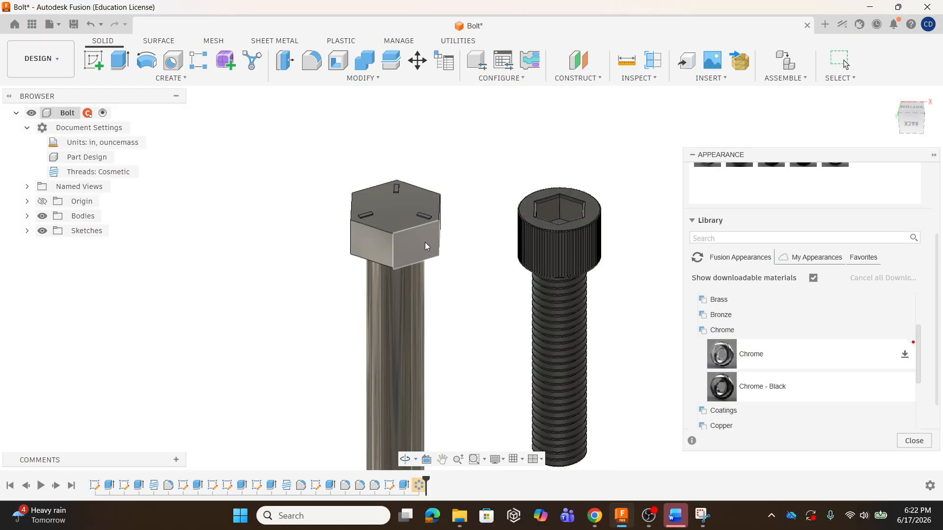
- Apply the Chrome - Black appearance to the cap screw and inspect both fasteners from the side and above
drag(771, 376, 521, 294)
shift+middle_drag(521, 295, 508, 313)
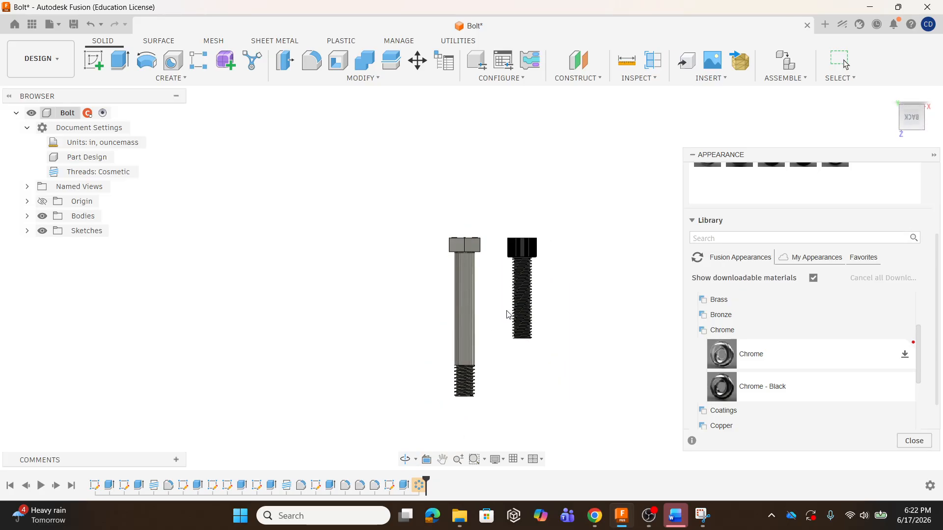
shift+middle_drag(547, 269, 535, 301)
scroll(545, 268, up, 5)
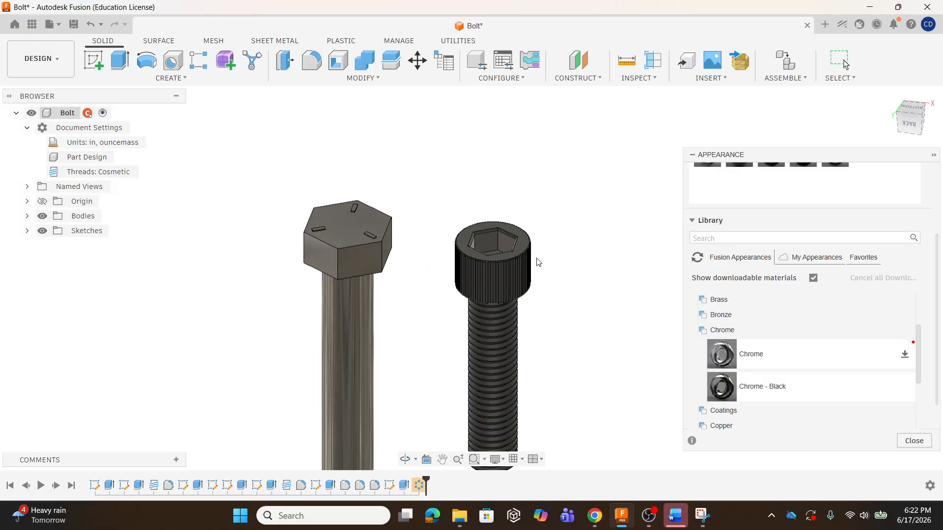
mouse_move(538, 262)
shift+middle_down()
mouse_move(532, 249)
mouse_move(514, 300)
mouse_move(499, 303)
shift+middle_up()
scroll(496, 298, down, 5)
scroll(545, 377, up, 4)
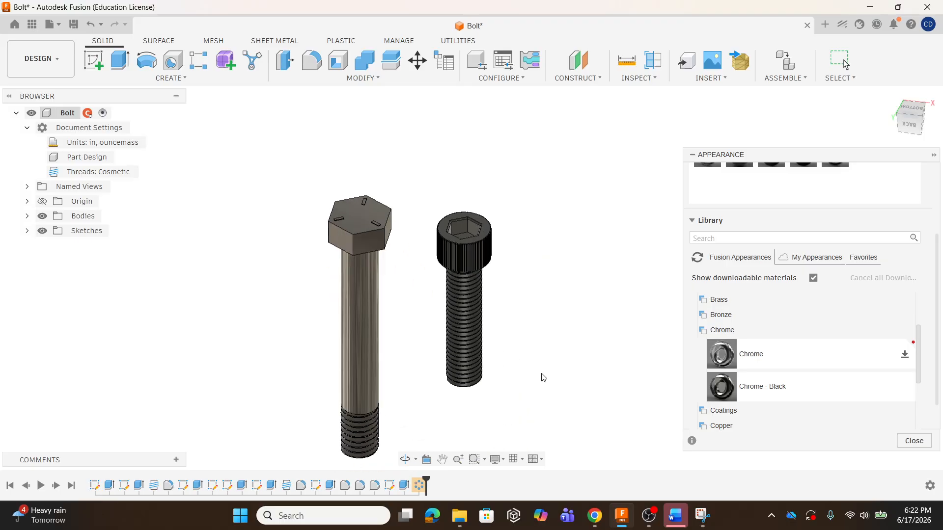
scroll(460, 395, up, 1)
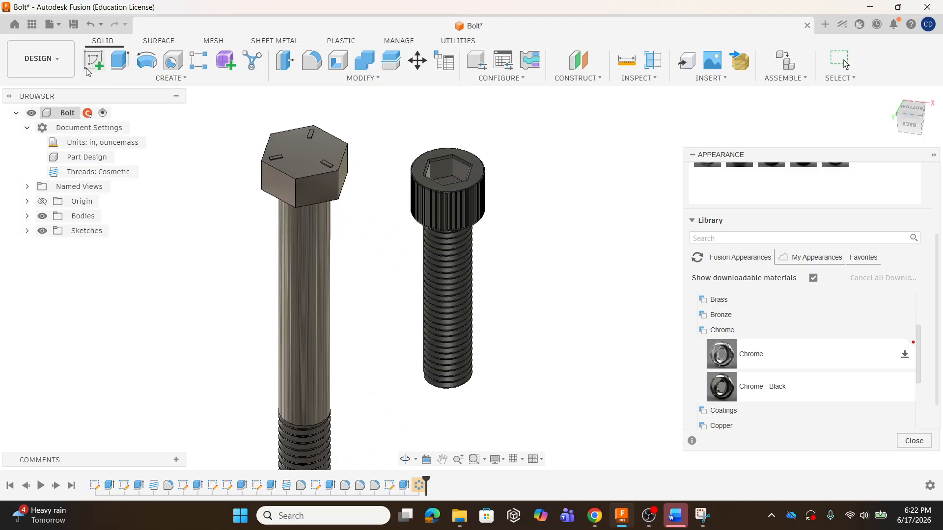
- Switch to the Render workspace and start an in-canvas render of both fasteners standing on their heads
click(69, 67)
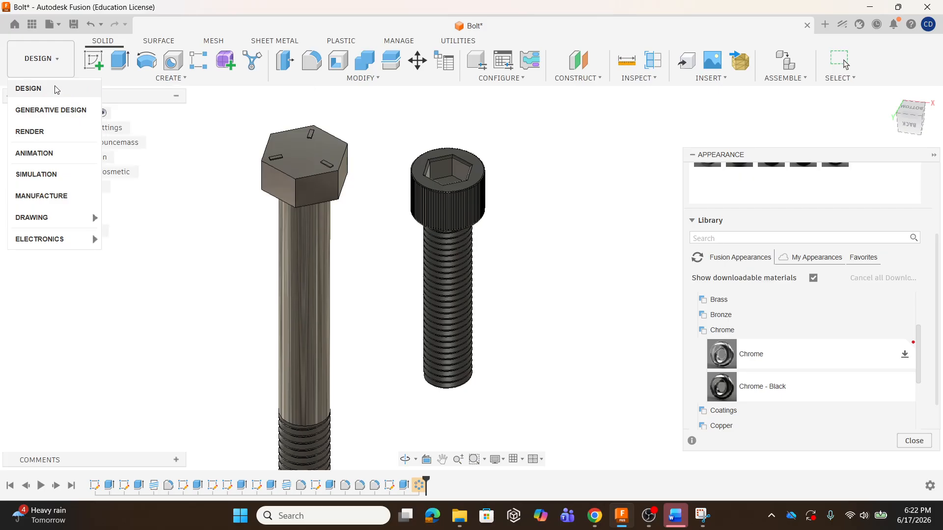
click(63, 67)
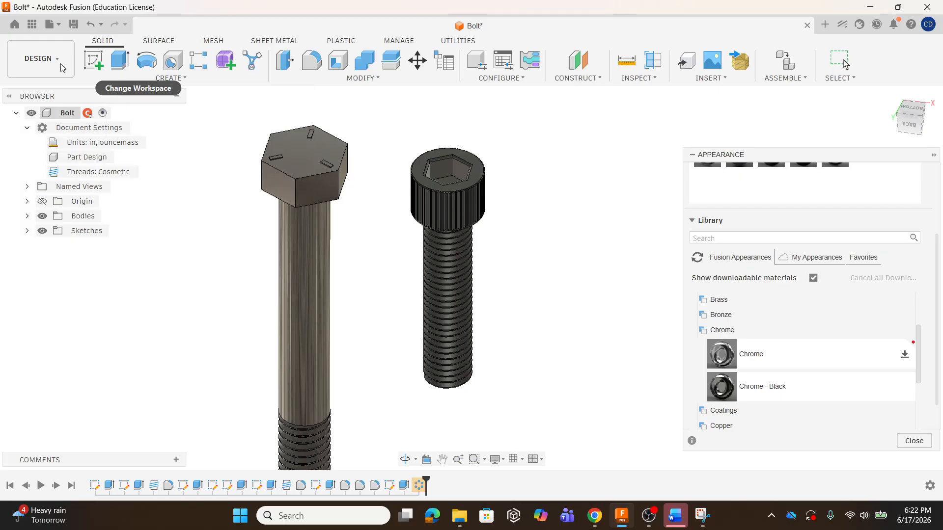
click(62, 67)
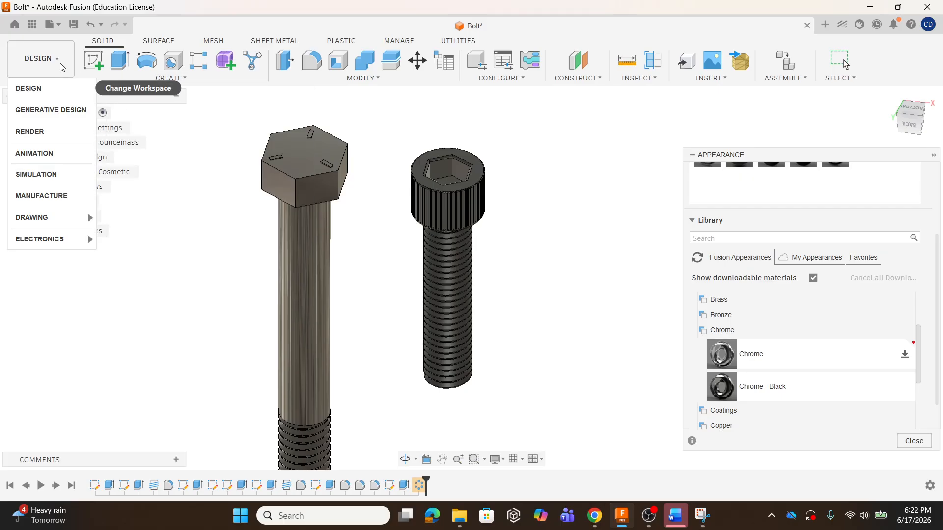
click(58, 130)
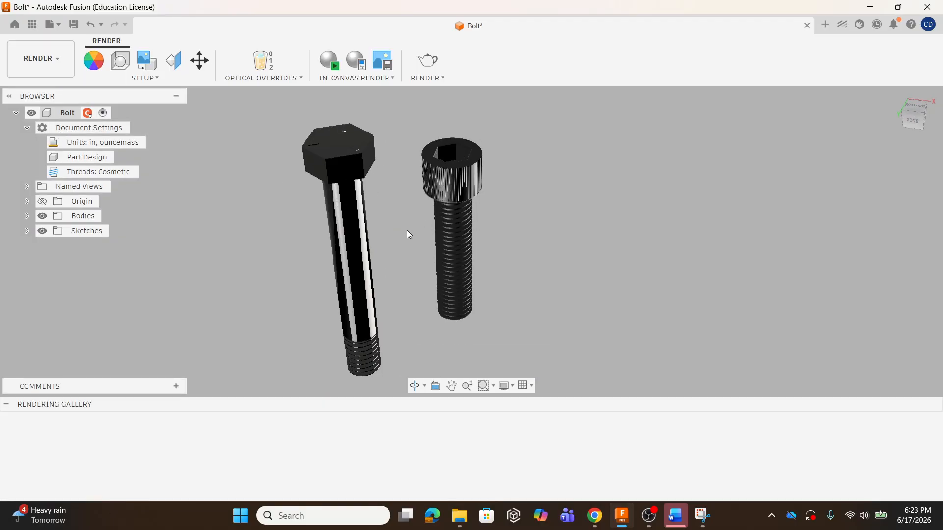
shift+middle_drag(408, 231, 350, 39)
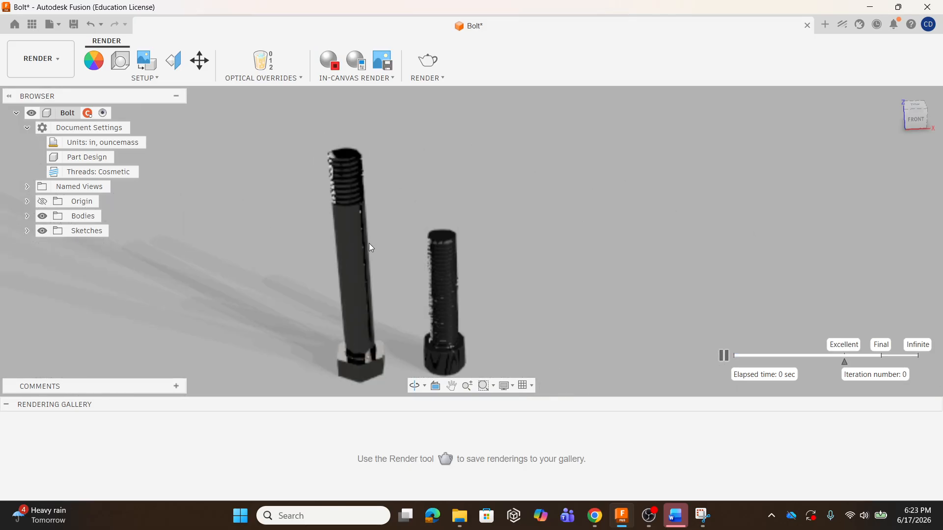
- Examine the rendered black finish on the hex bolt head and the cap screw's threads and knurled head from the front
scroll(387, 298, up, 3)
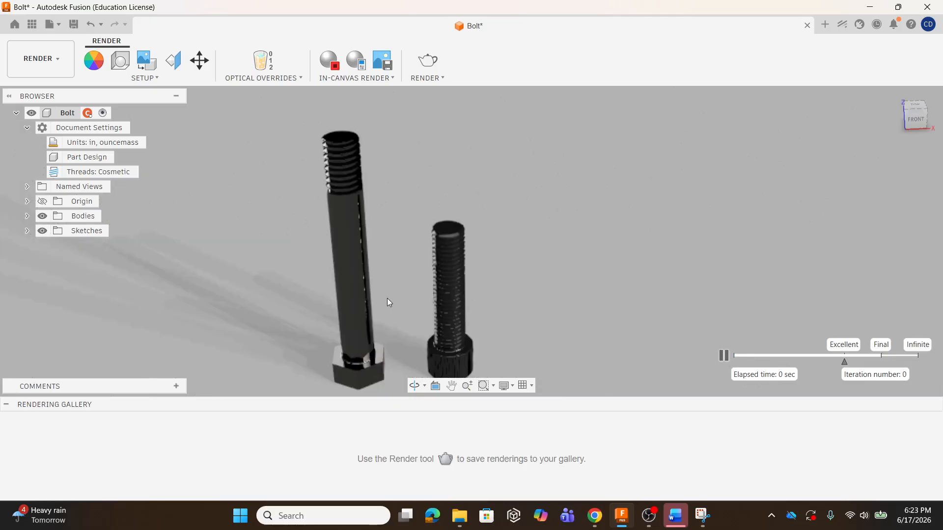
scroll(387, 290, up, 2)
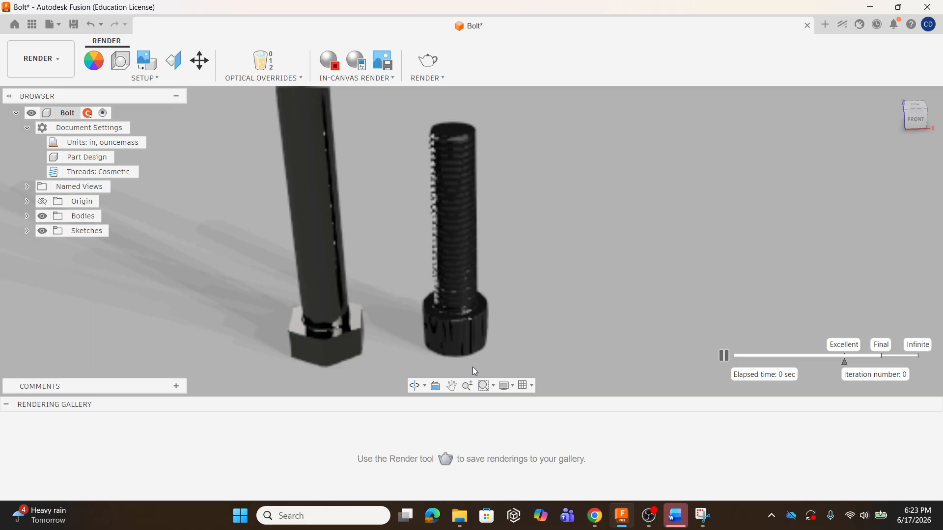
scroll(474, 367, up, 1)
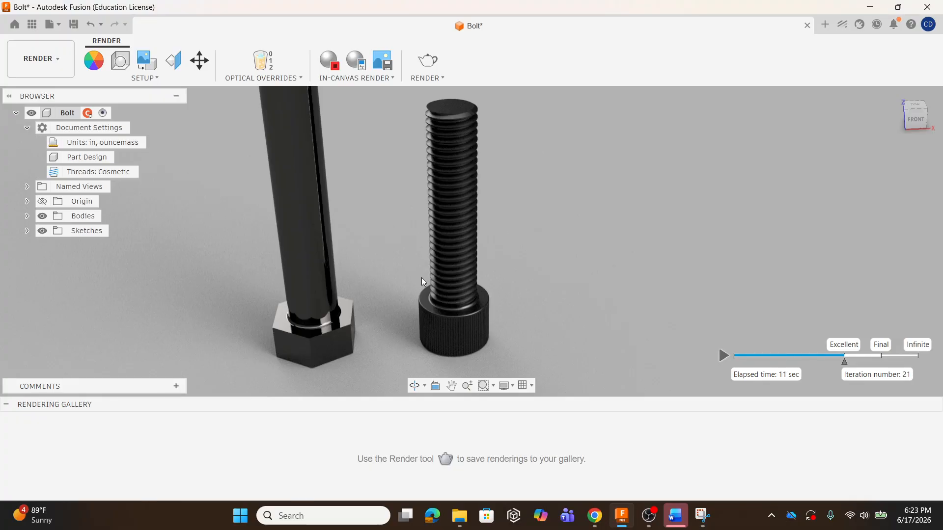
scroll(474, 288, up, 3)
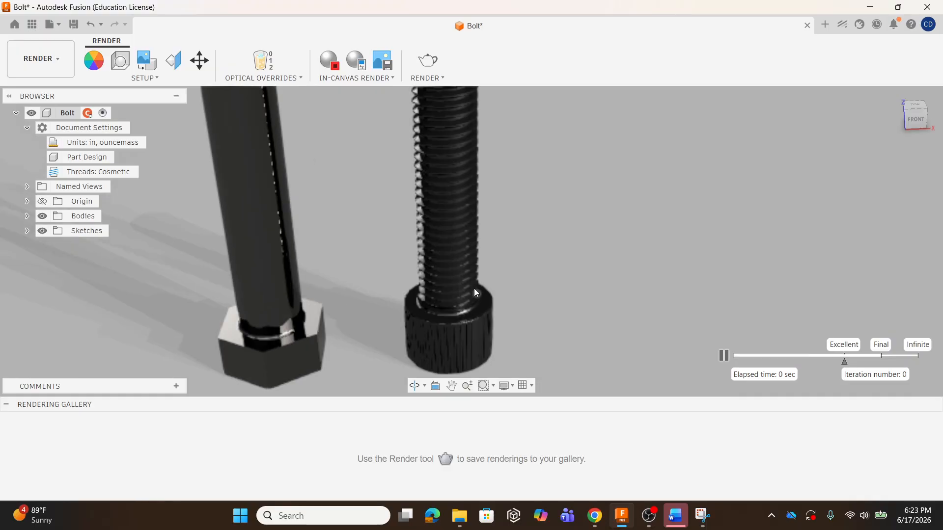
shift+middle_drag(475, 332, 593, 335)
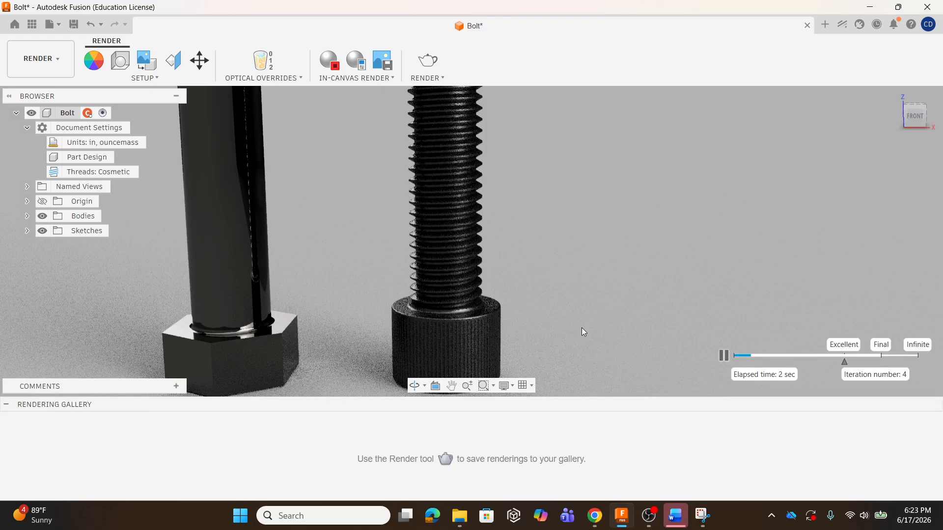
shift+middle_drag(581, 328, 503, 243)
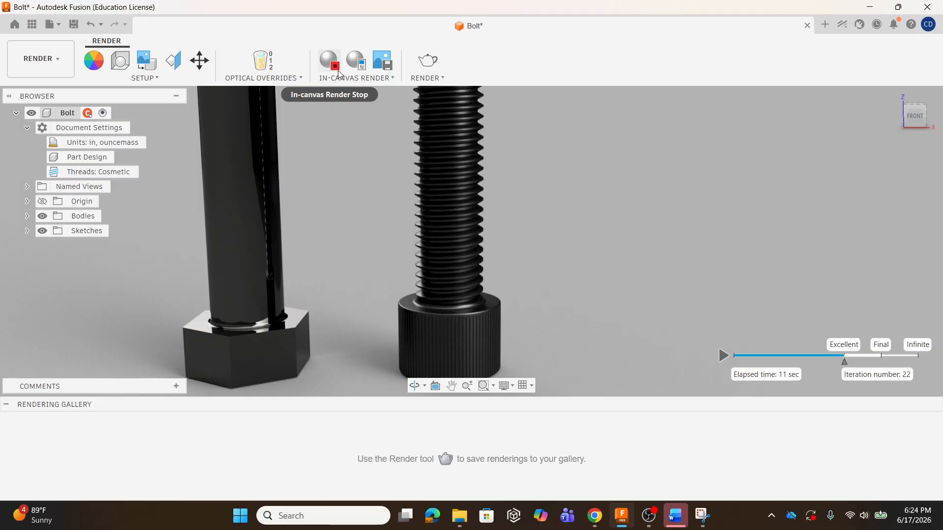
- Stop the in-canvas render and return to the Design workspace
click(339, 73)
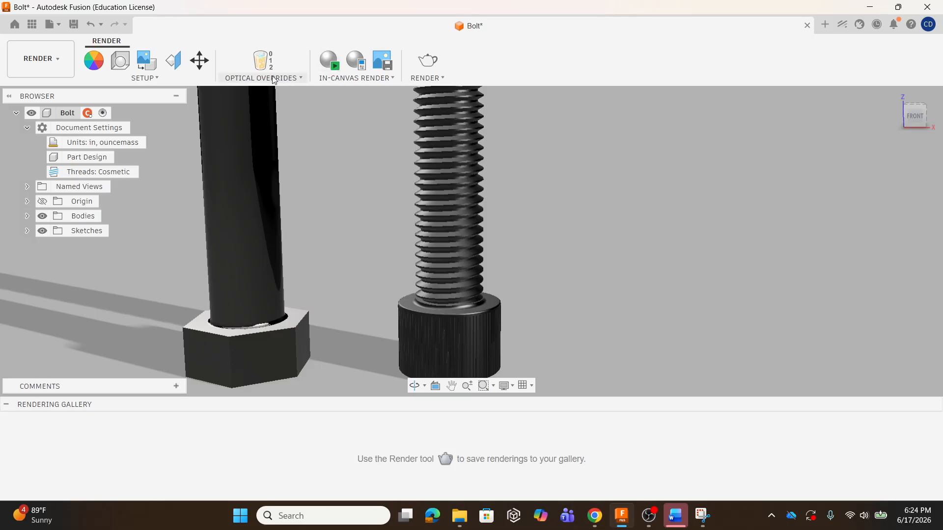
click(42, 58)
click(46, 88)
- Save the Bolt design with both fasteners in view
scroll(469, 304, down, 10)
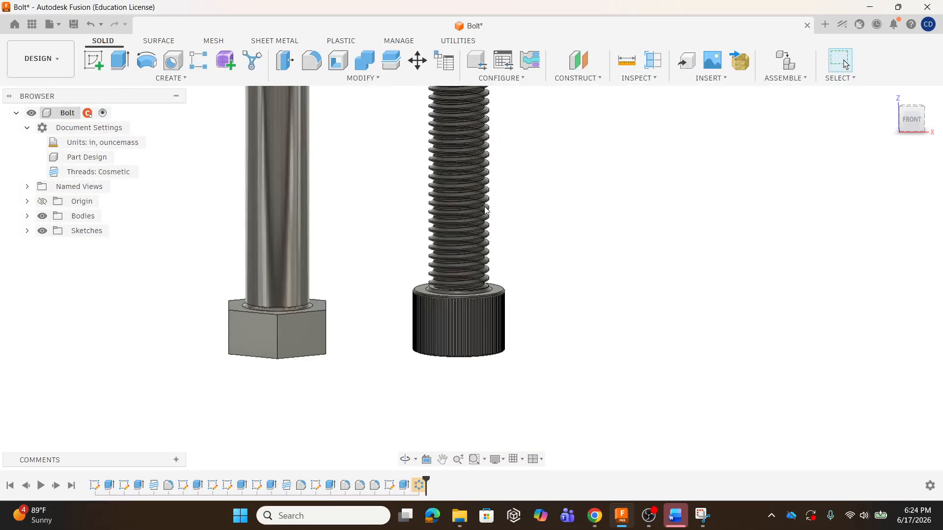
scroll(442, 251, down, 2)
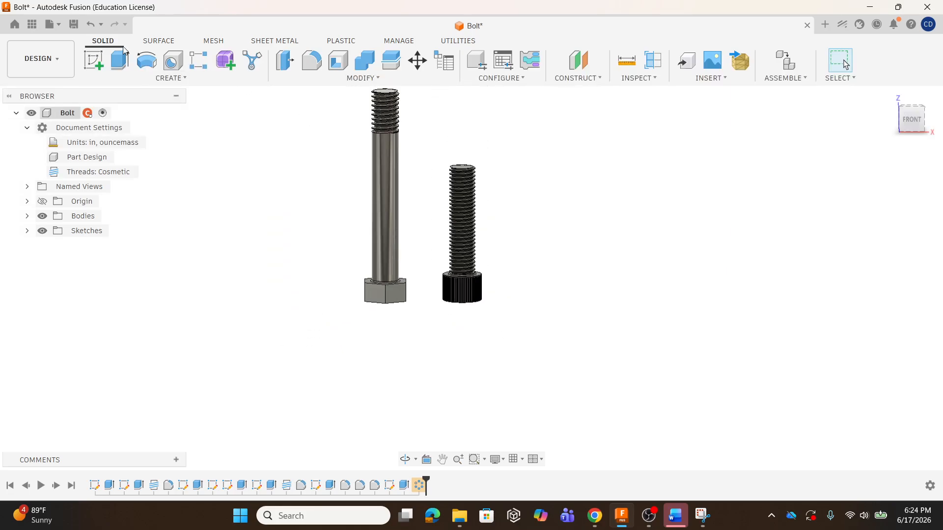
click(73, 24)
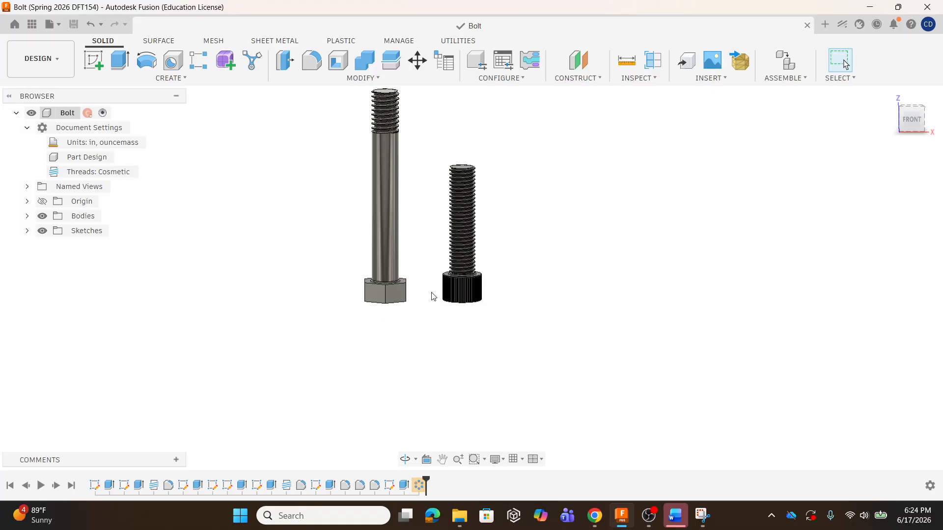
- Inspect the finished hex bolt and cap screw from the head end, and check the bodies contained in the design
shift+middle_drag(432, 295, 402, 162)
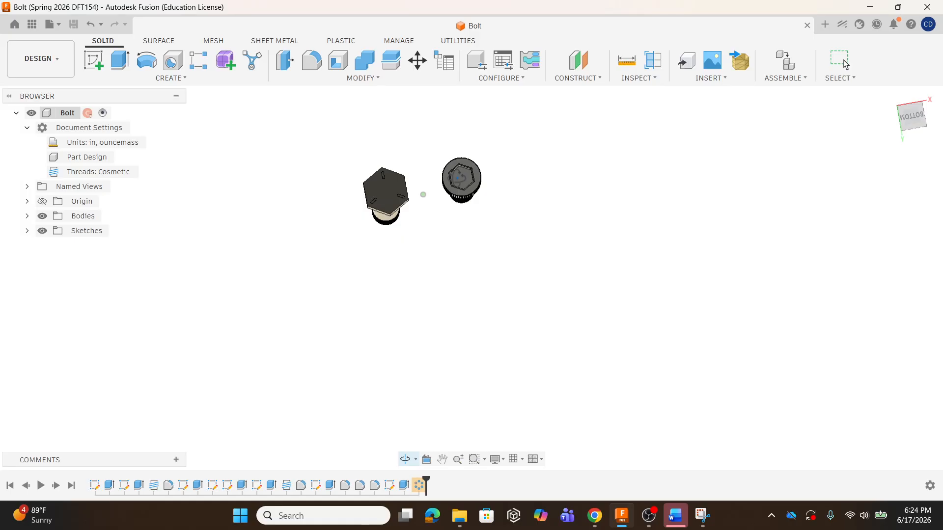
shift+middle_drag(460, 178, 408, 210)
scroll(409, 210, up, 4)
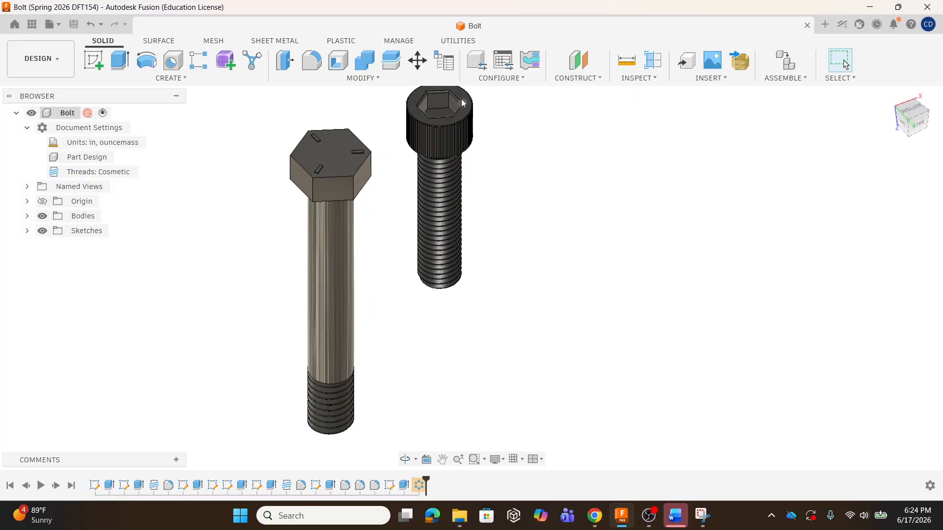
scroll(484, 101, up, 3)
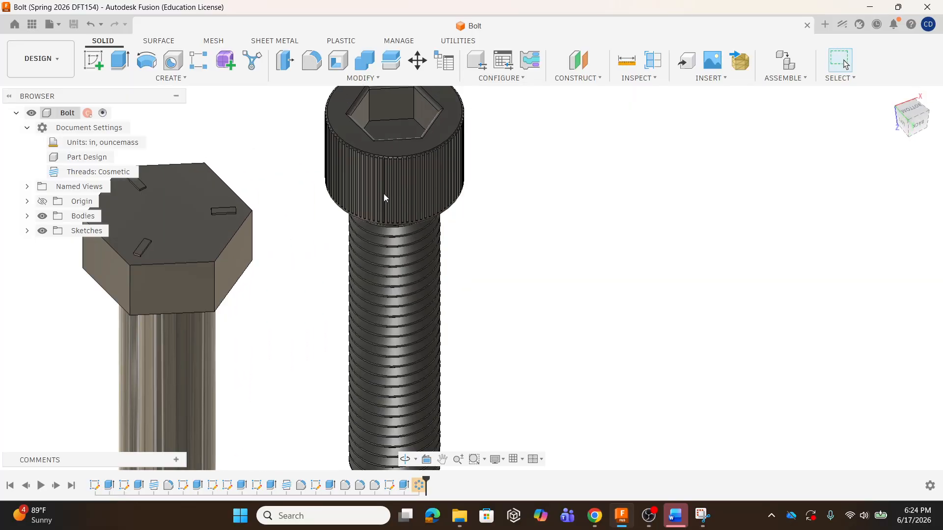
scroll(454, 211, down, 3)
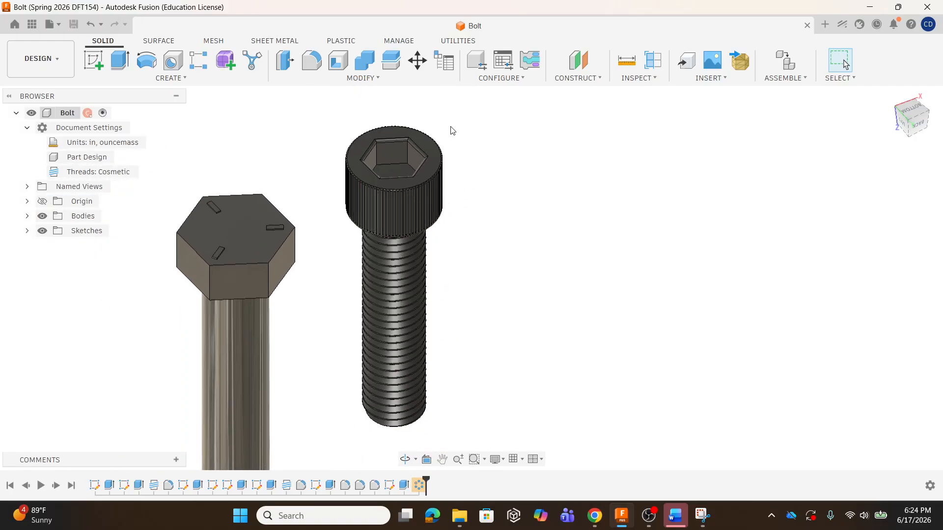
scroll(450, 131, up, 3)
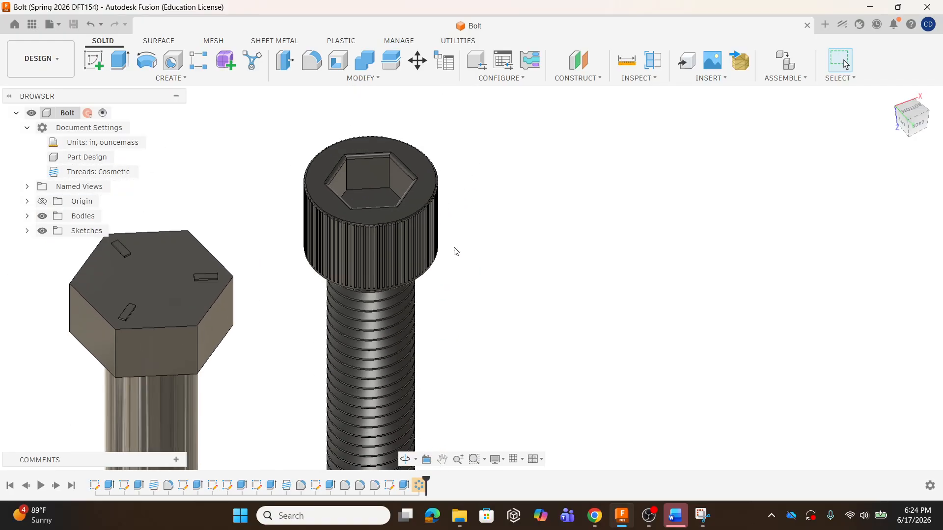
shift+middle_drag(452, 251, 414, 246)
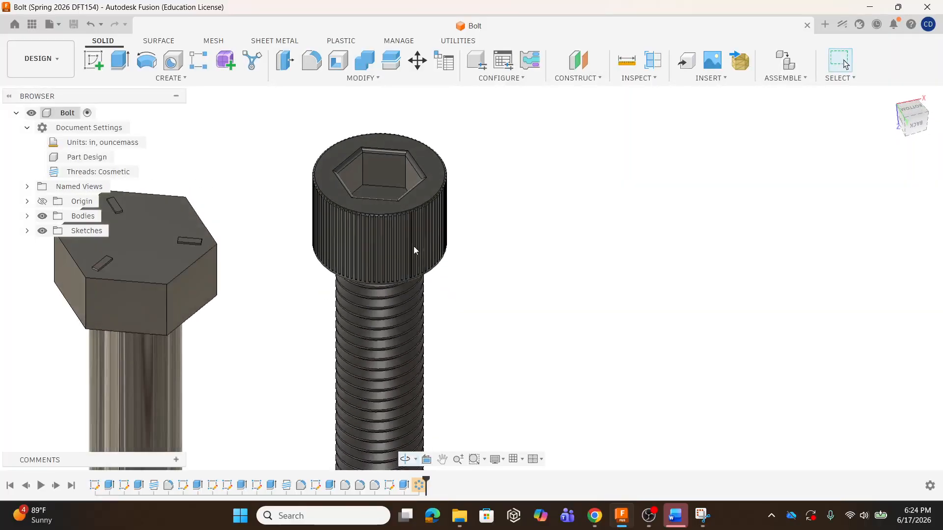
scroll(596, 292, down, 5)
scroll(443, 185, down, 2)
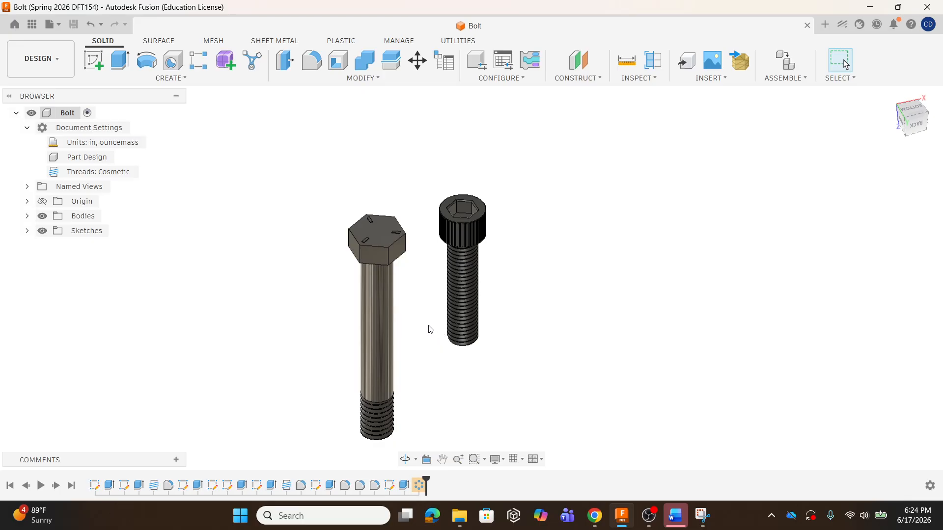
click(27, 217)
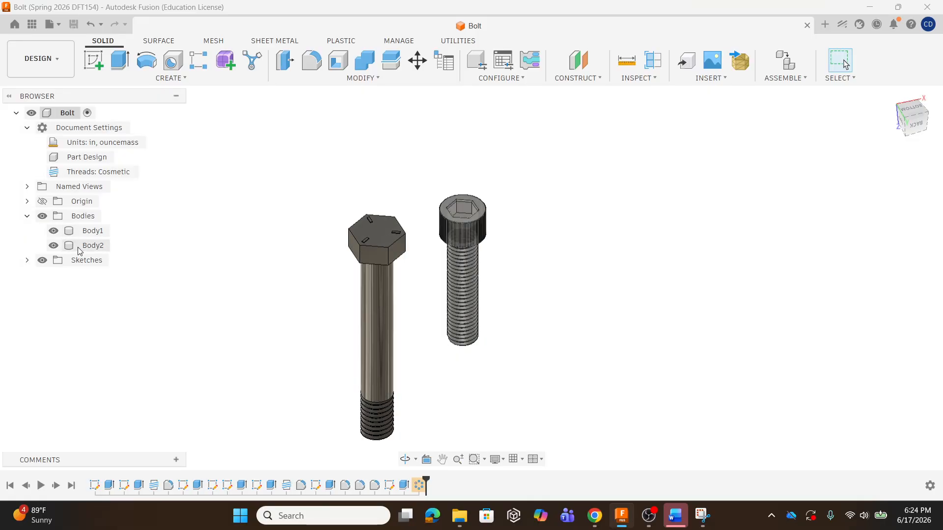
click(27, 216)
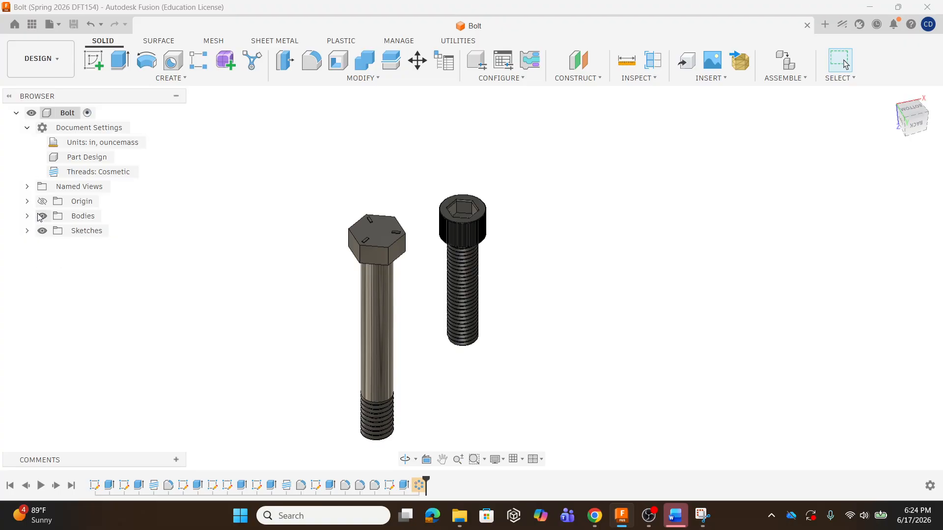